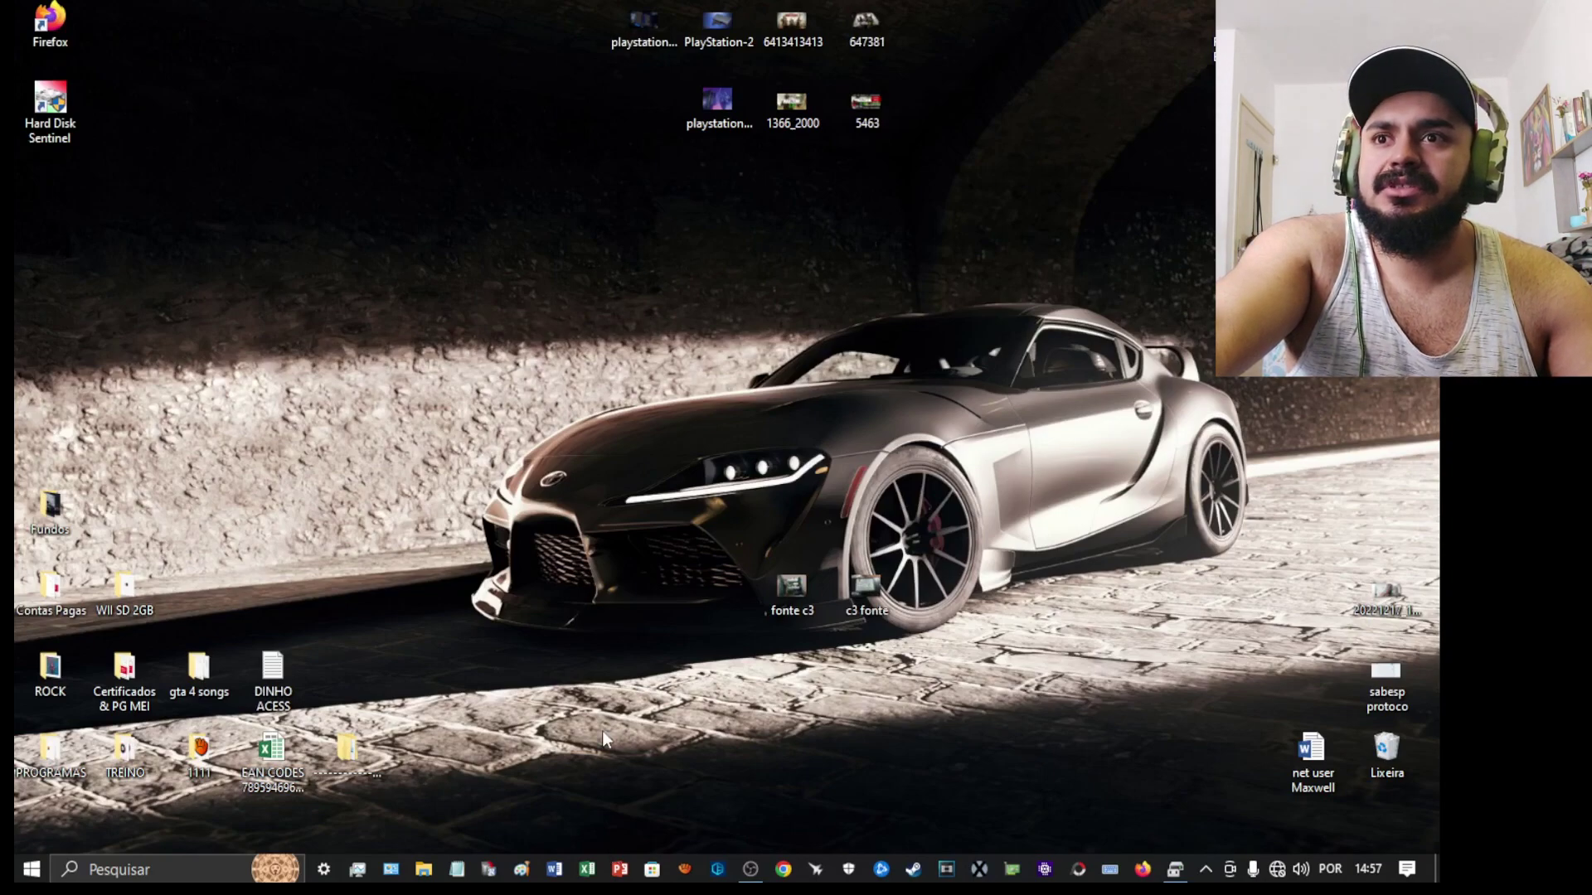
left_click(754, 875)
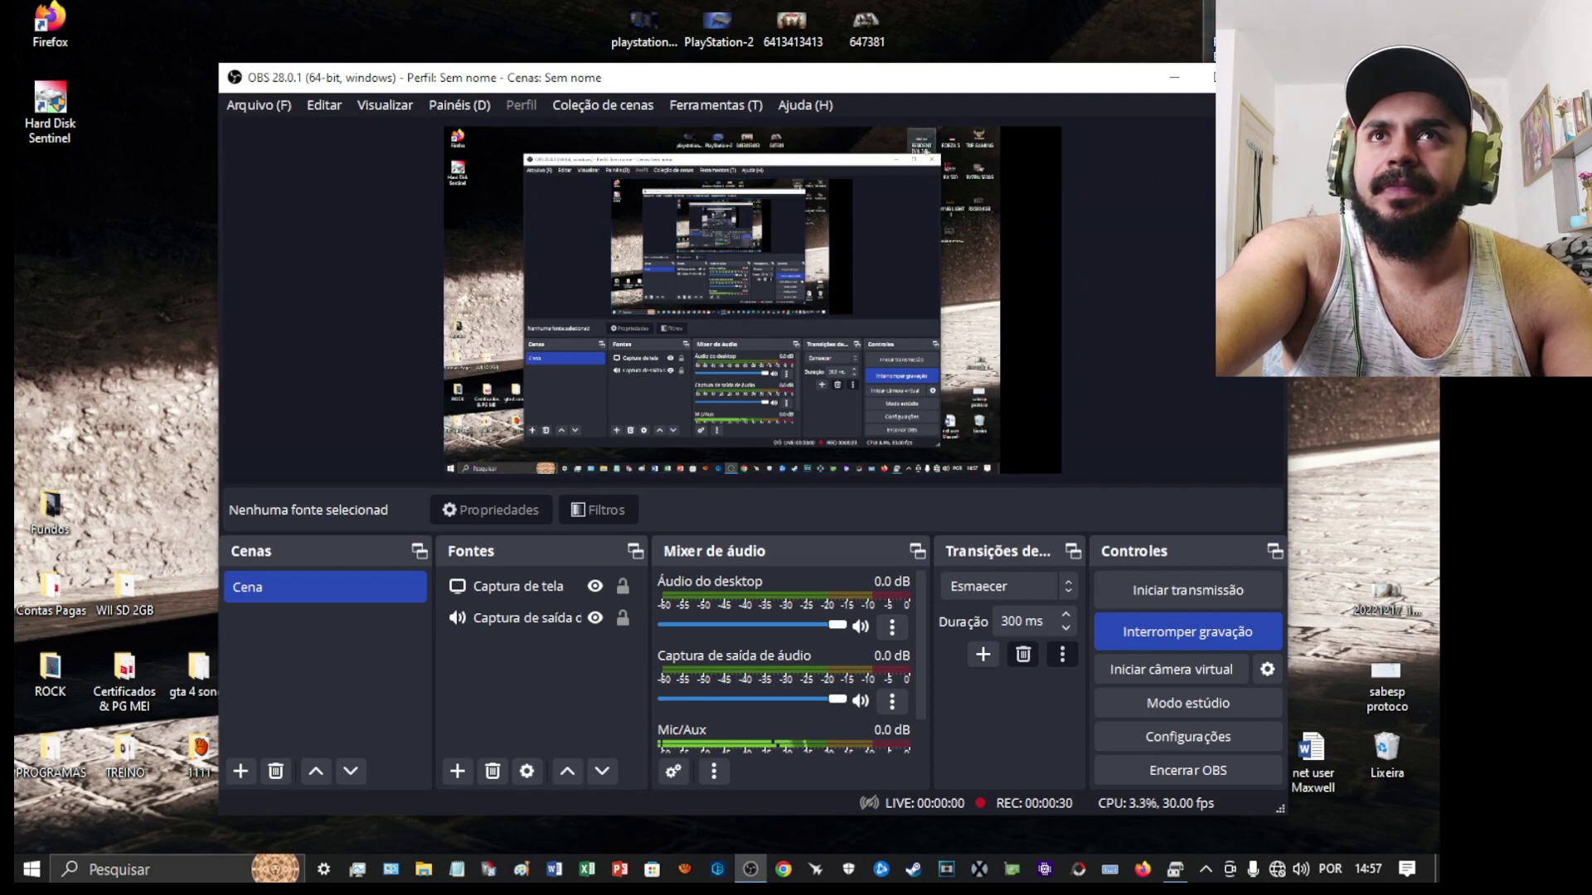
left_click(1174, 77)
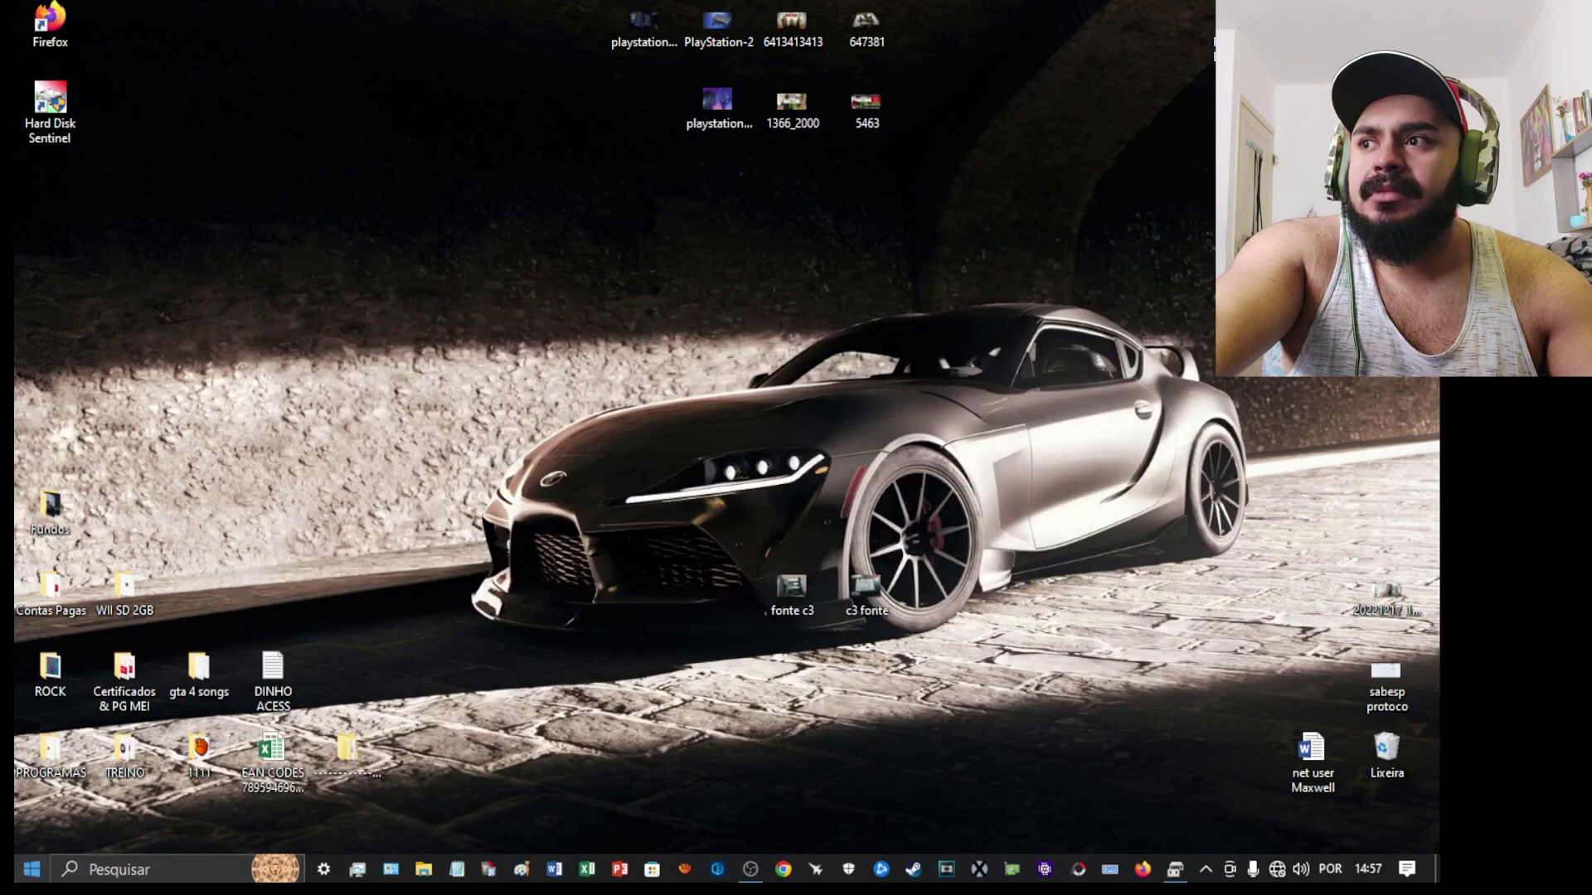
Open Disk Management in a maximized window to examine the connected disks and their partitions
right_click(31, 869)
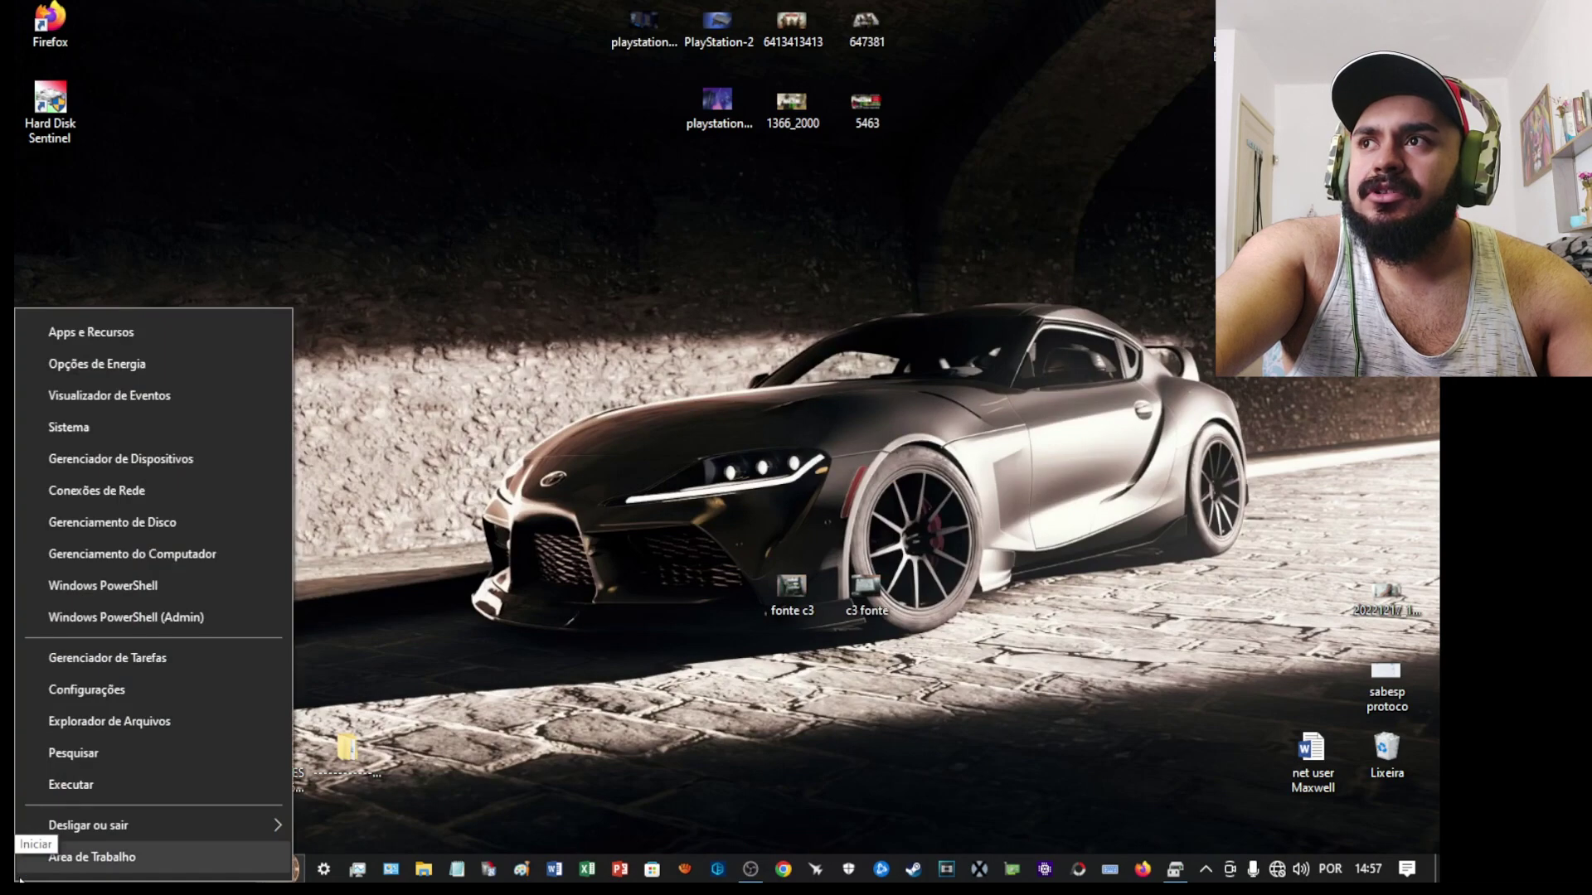
left_click(163, 525)
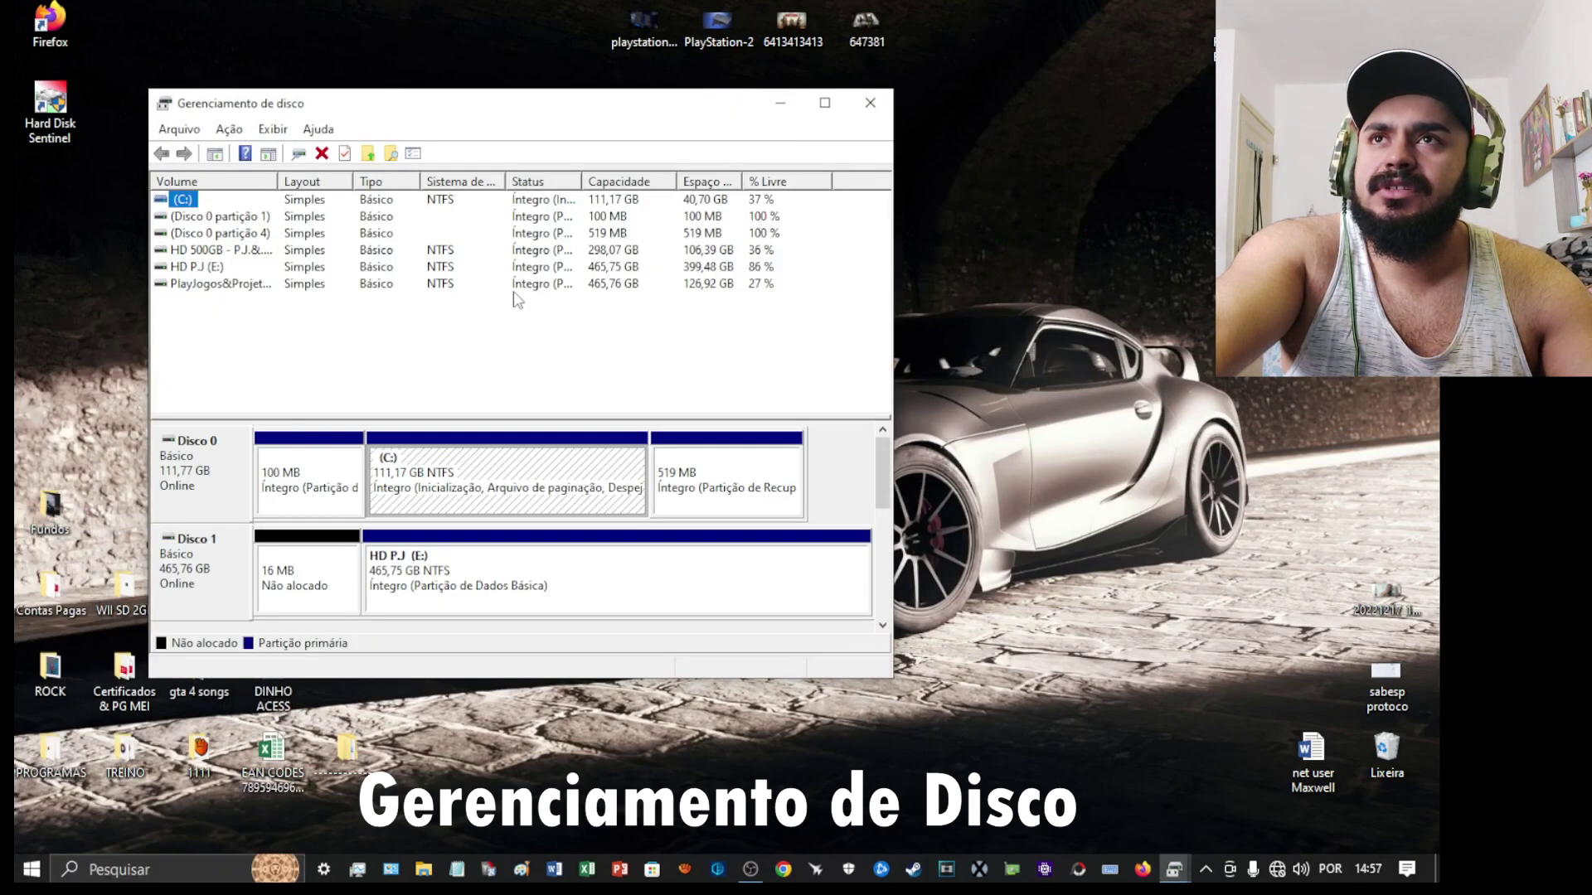
left_click(825, 103)
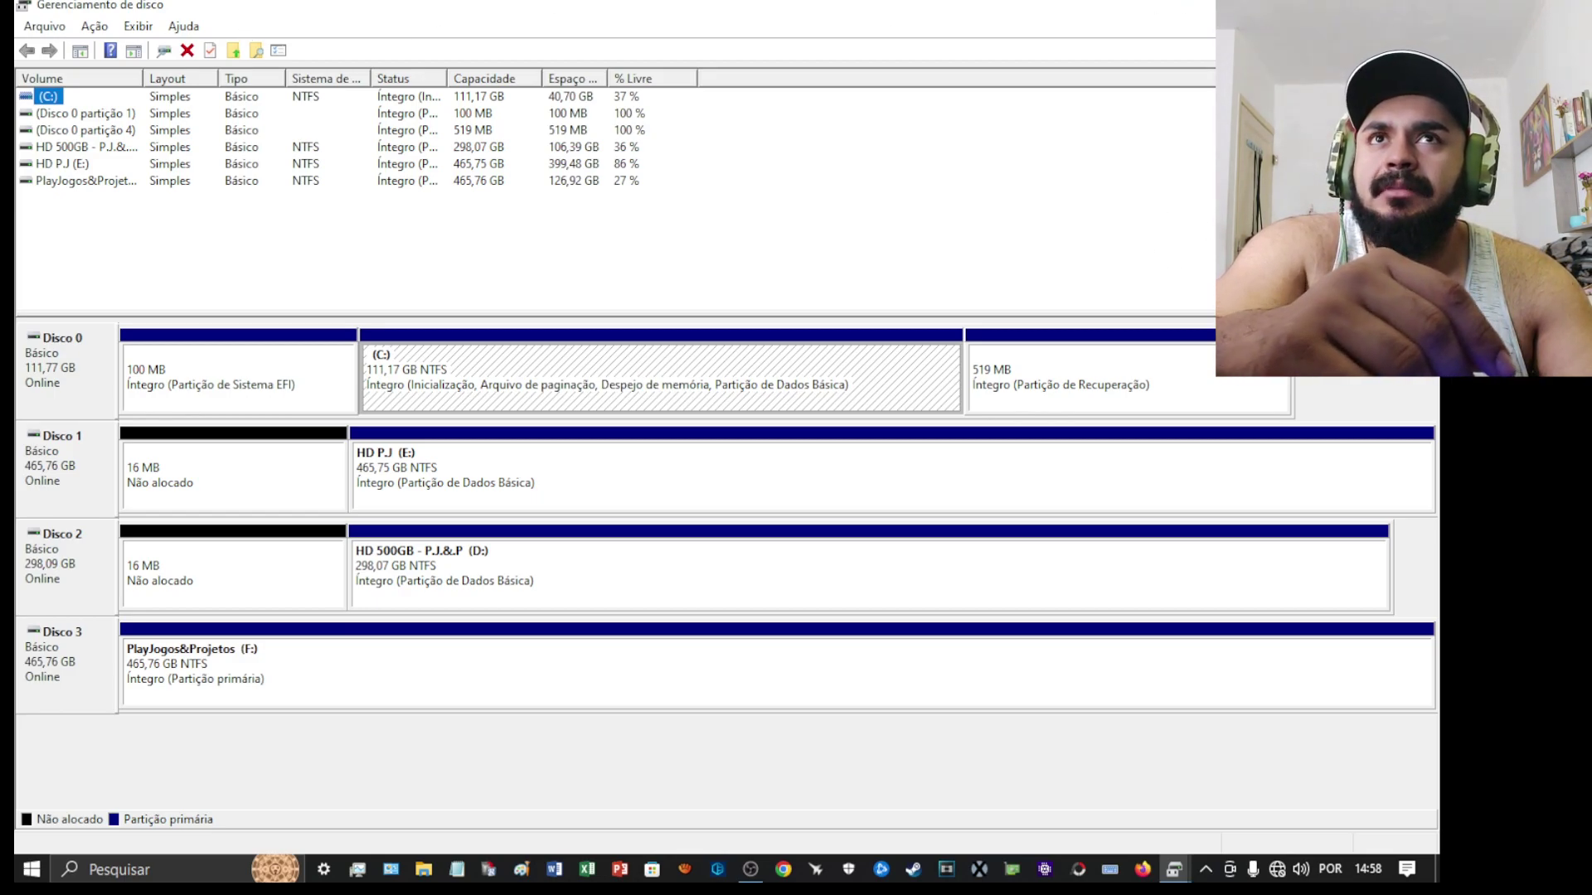
Open Hard Disk Sentinel from the desktop and review its preferences for startup, language and units, accepting them as they are
key("super+d")
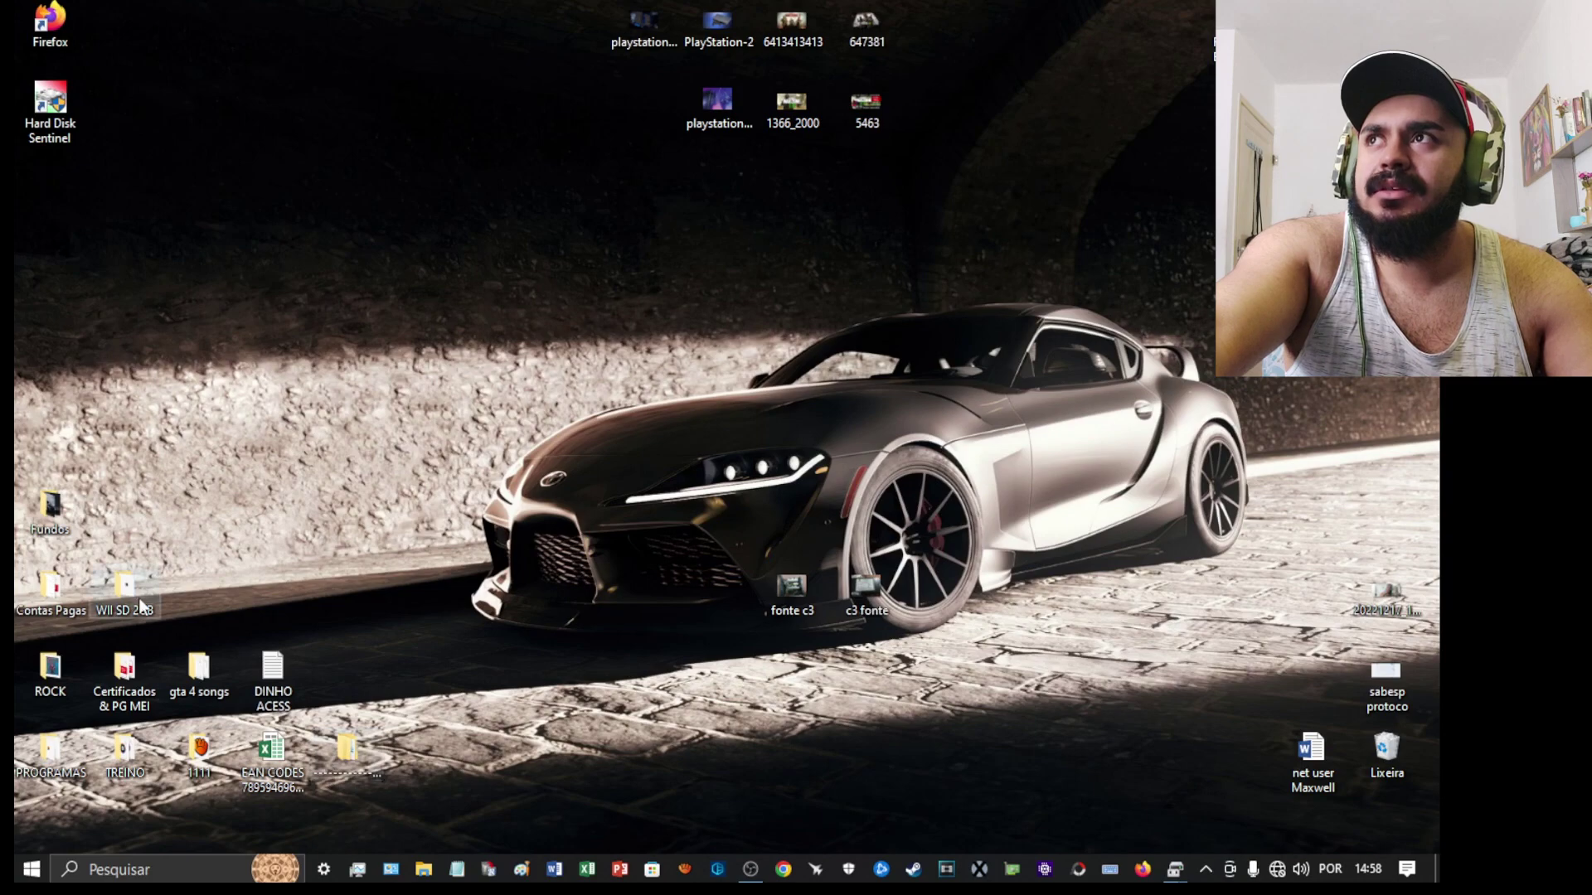
double_click(51, 113)
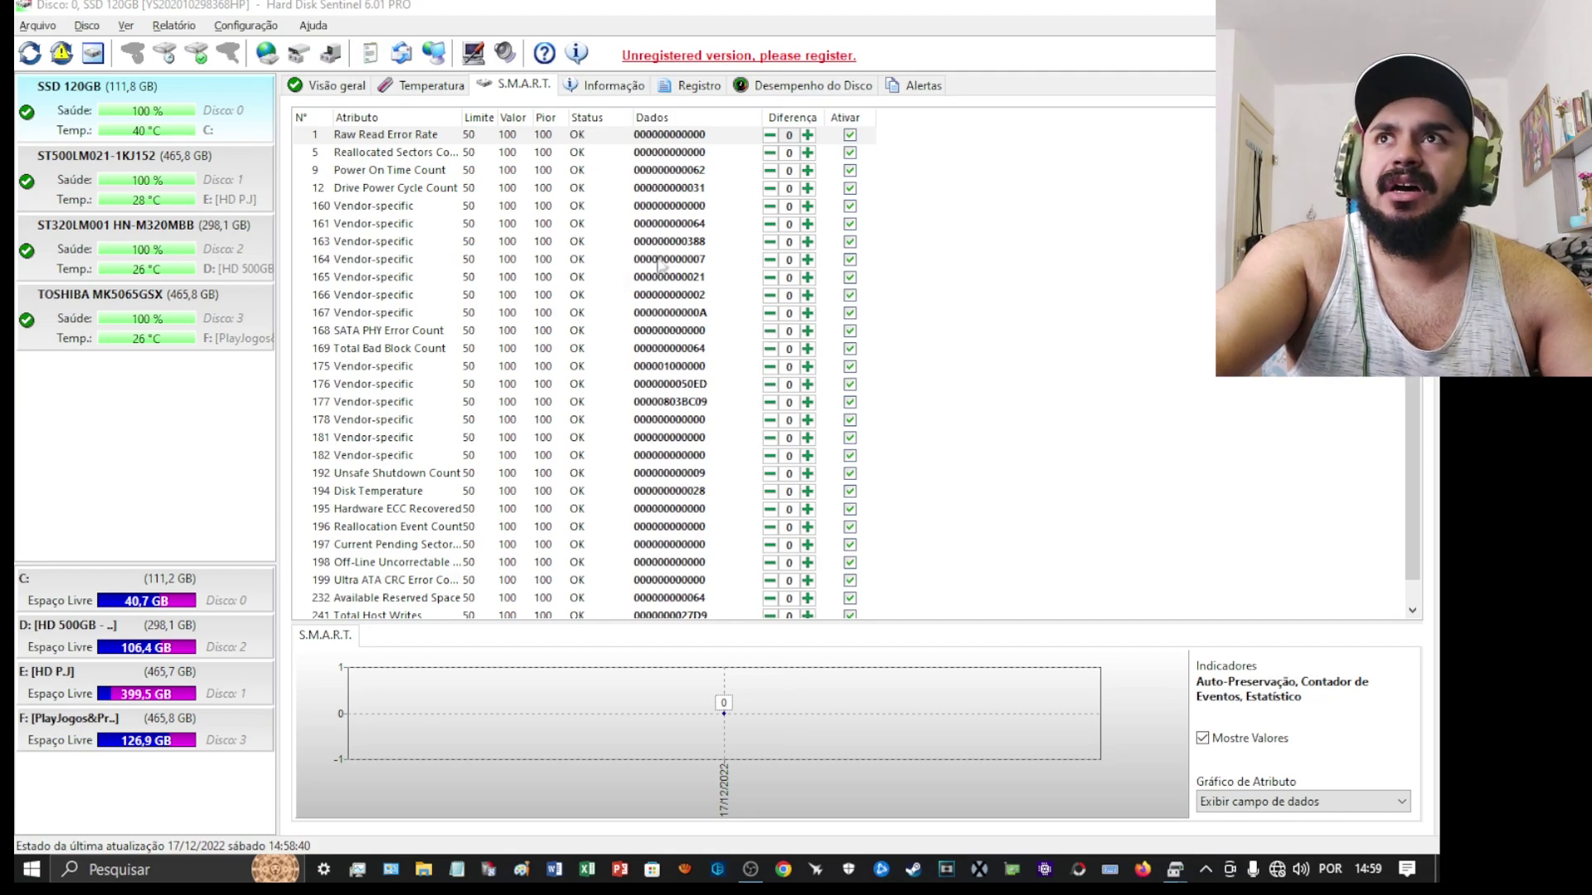
left_click(243, 25)
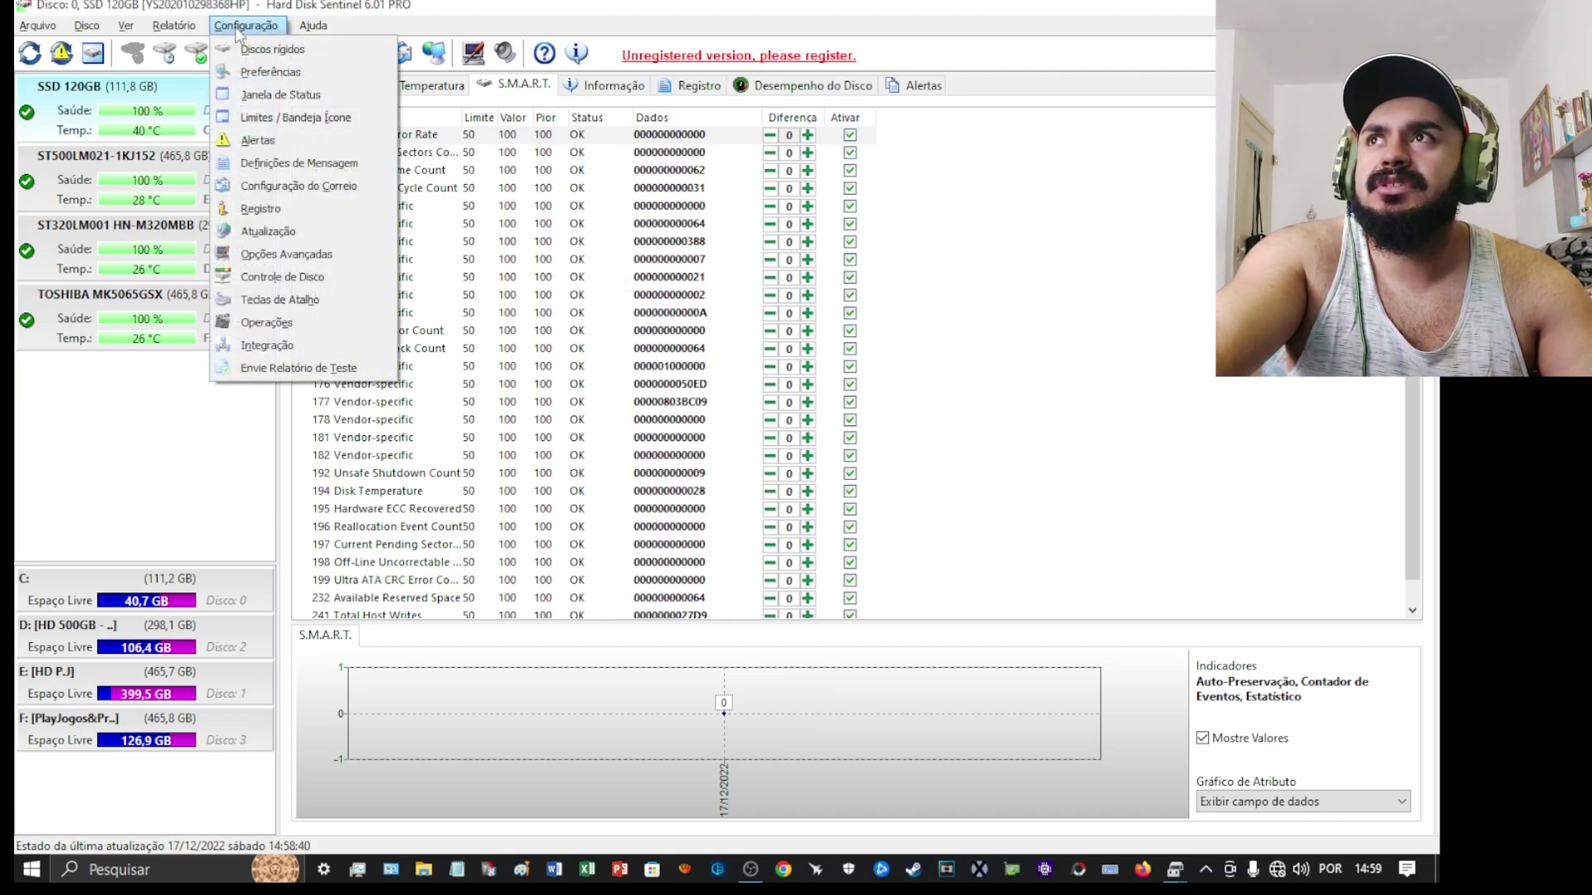
left_click(294, 69)
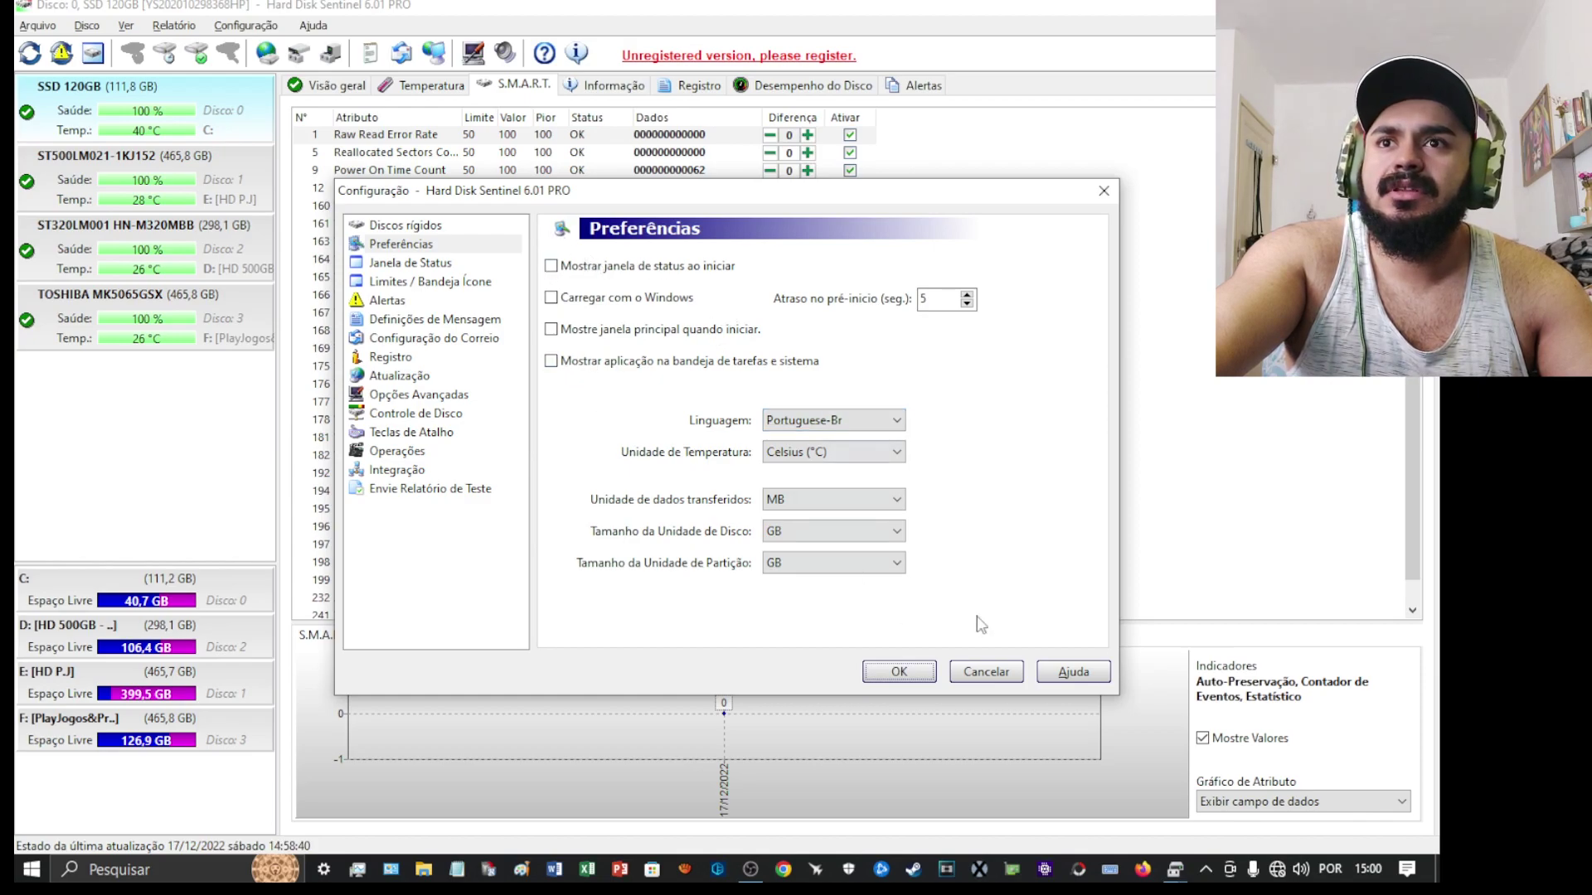
left_click(900, 673)
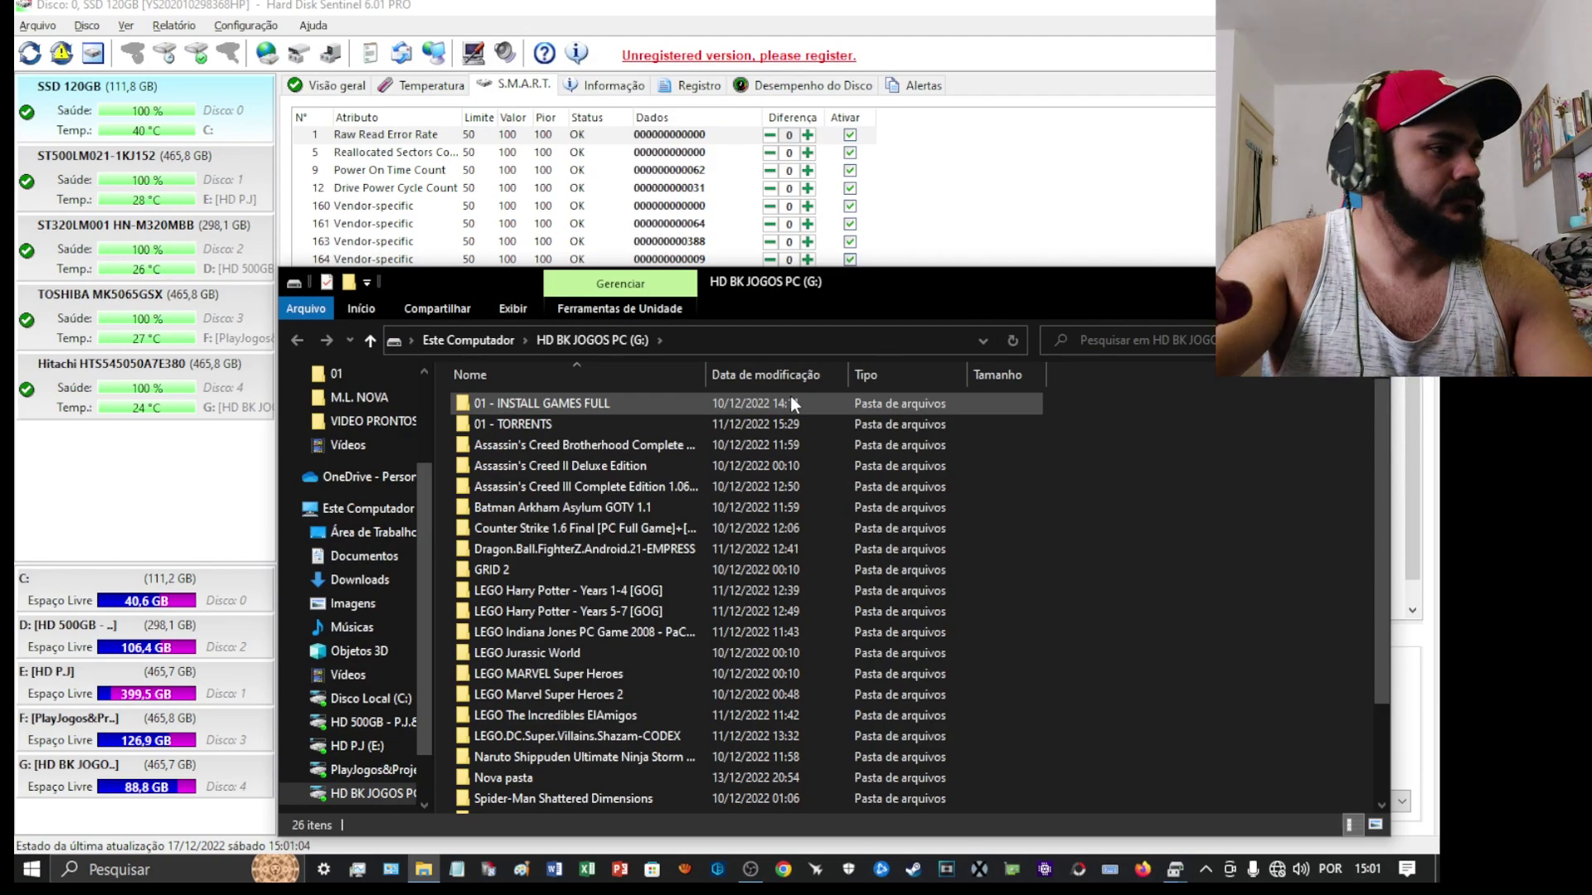
Safely eject the external drive HD BK JOGOS PC (G:) from Windows
left_click(1206, 869)
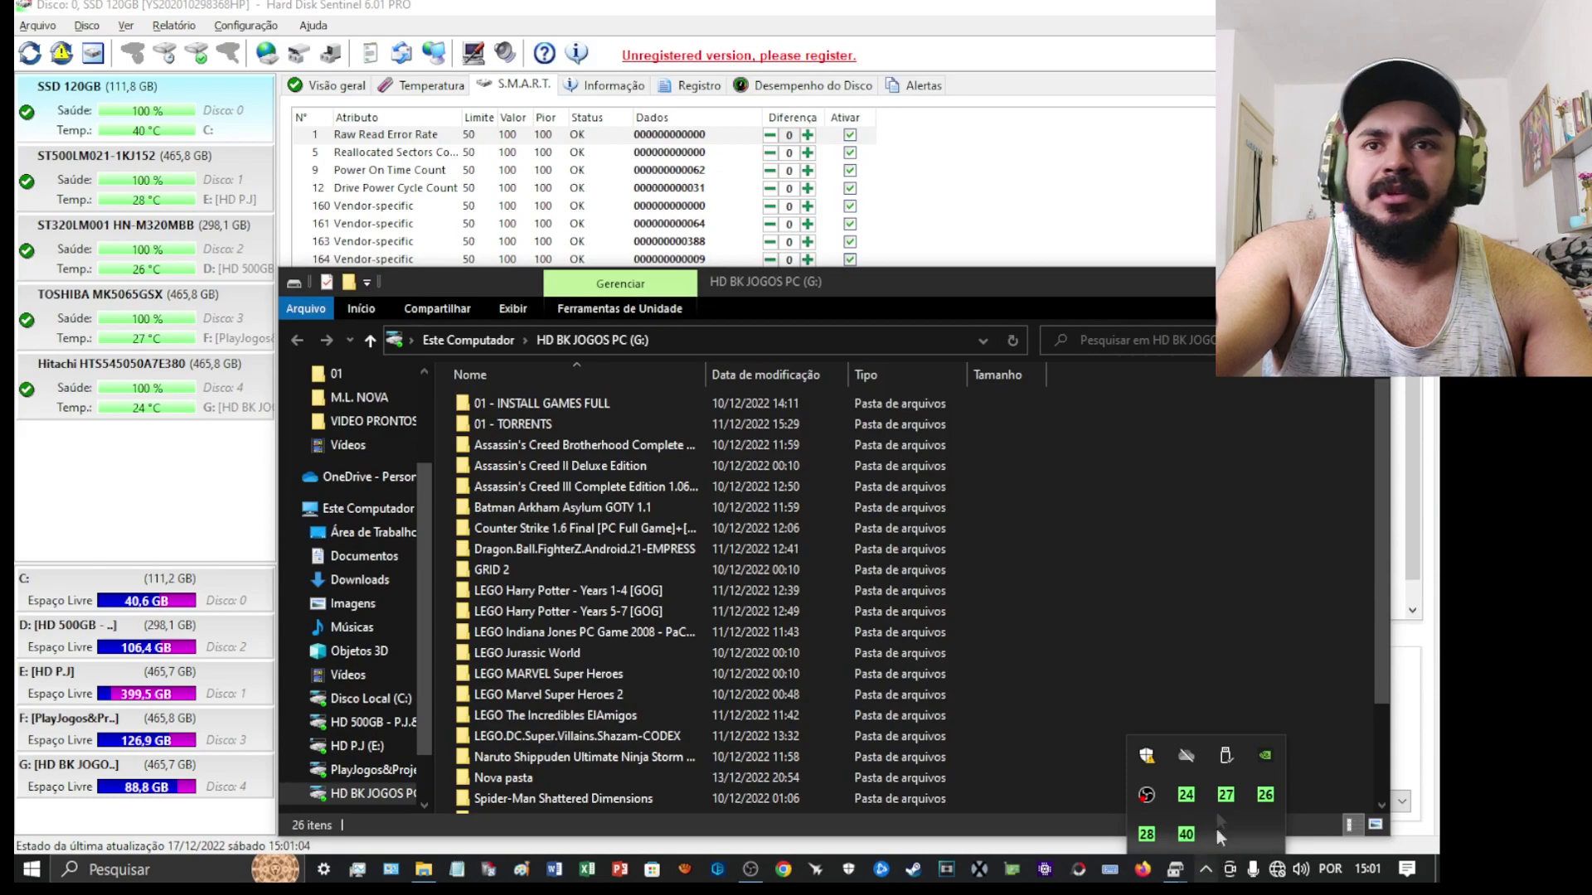
left_click(1226, 750)
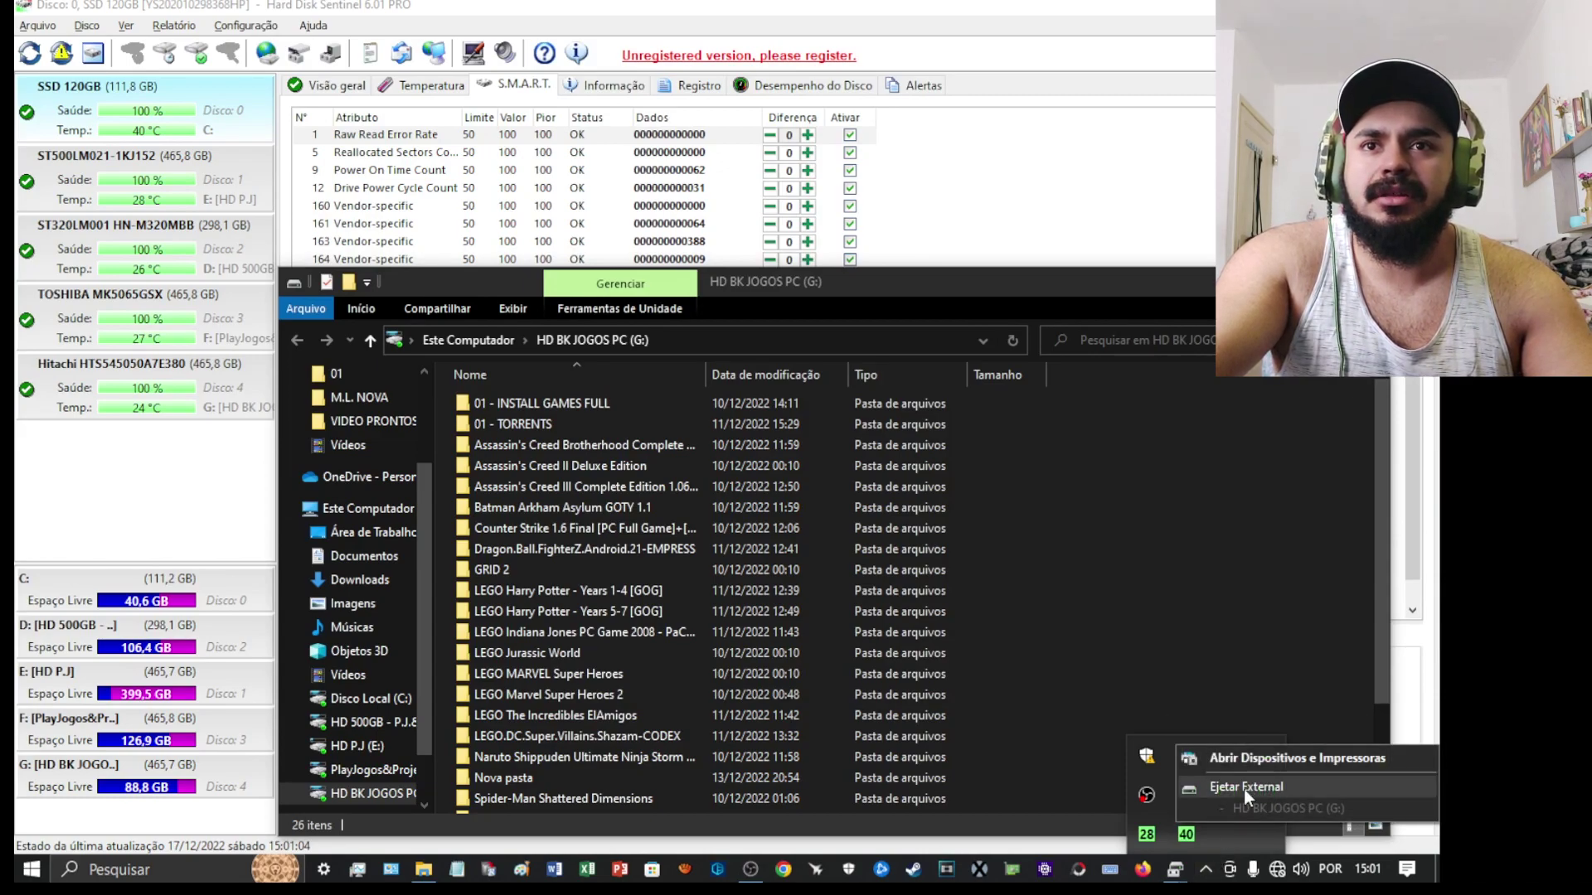
left_click(1206, 870)
left_click(1206, 871)
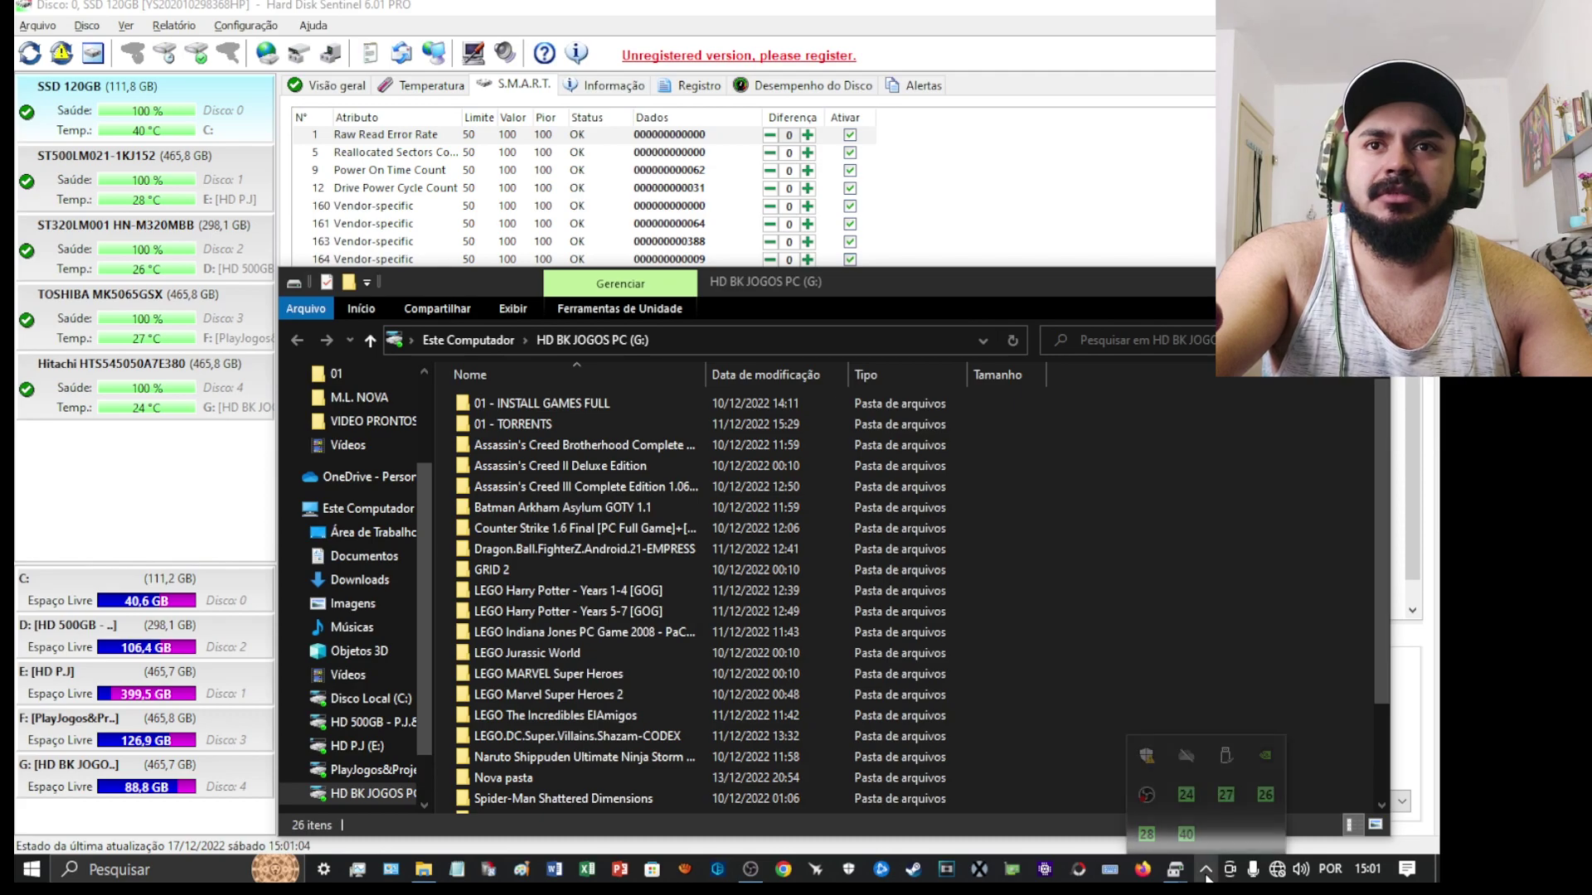
left_click(1225, 754)
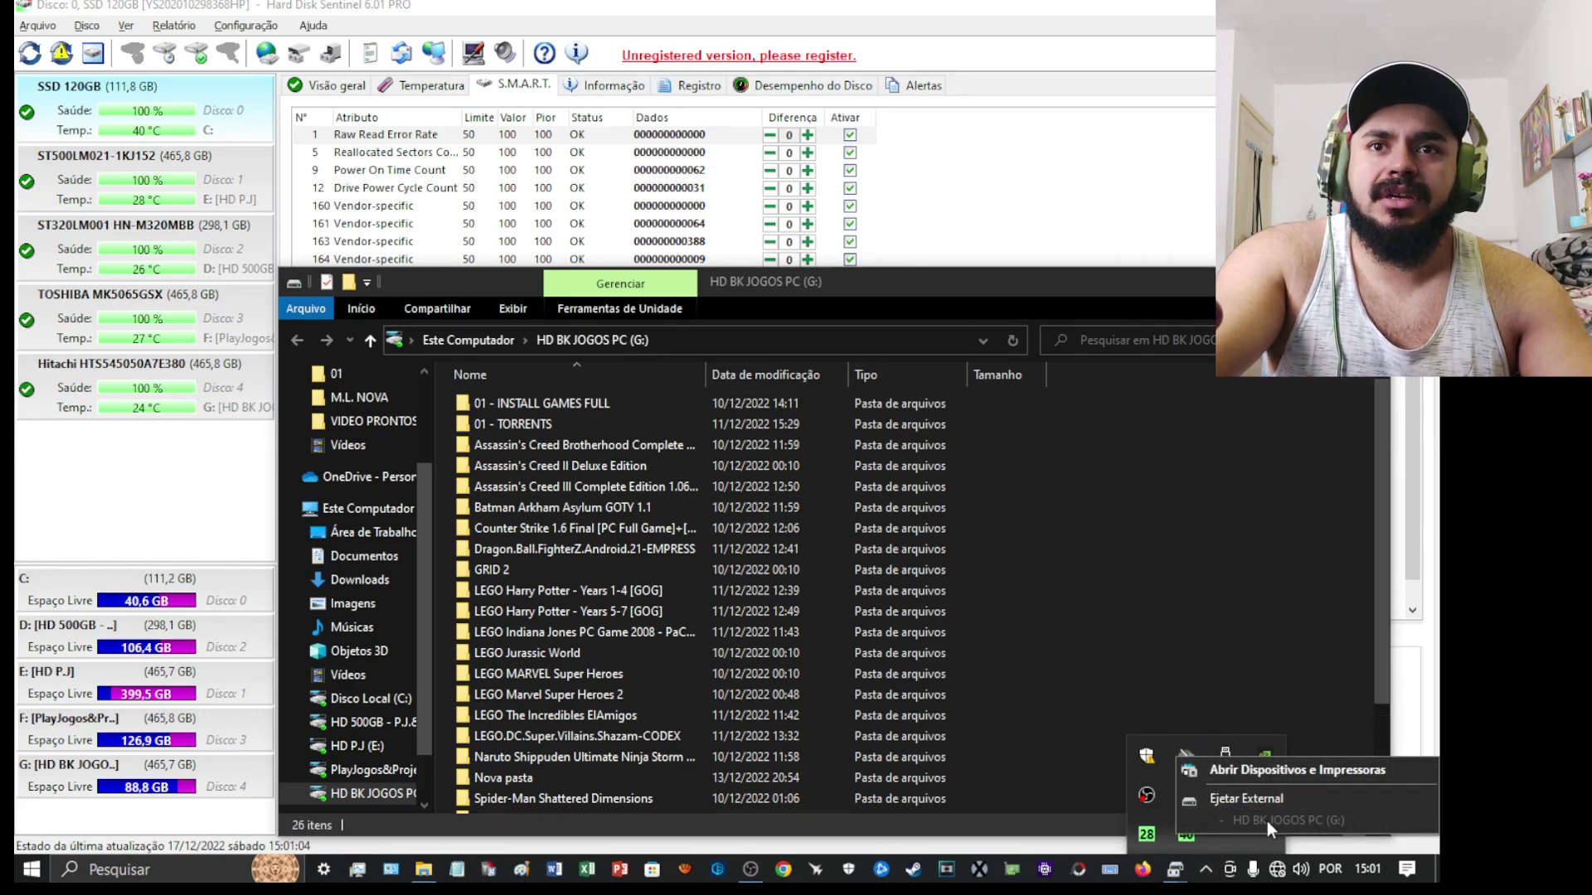
left_click(1252, 795)
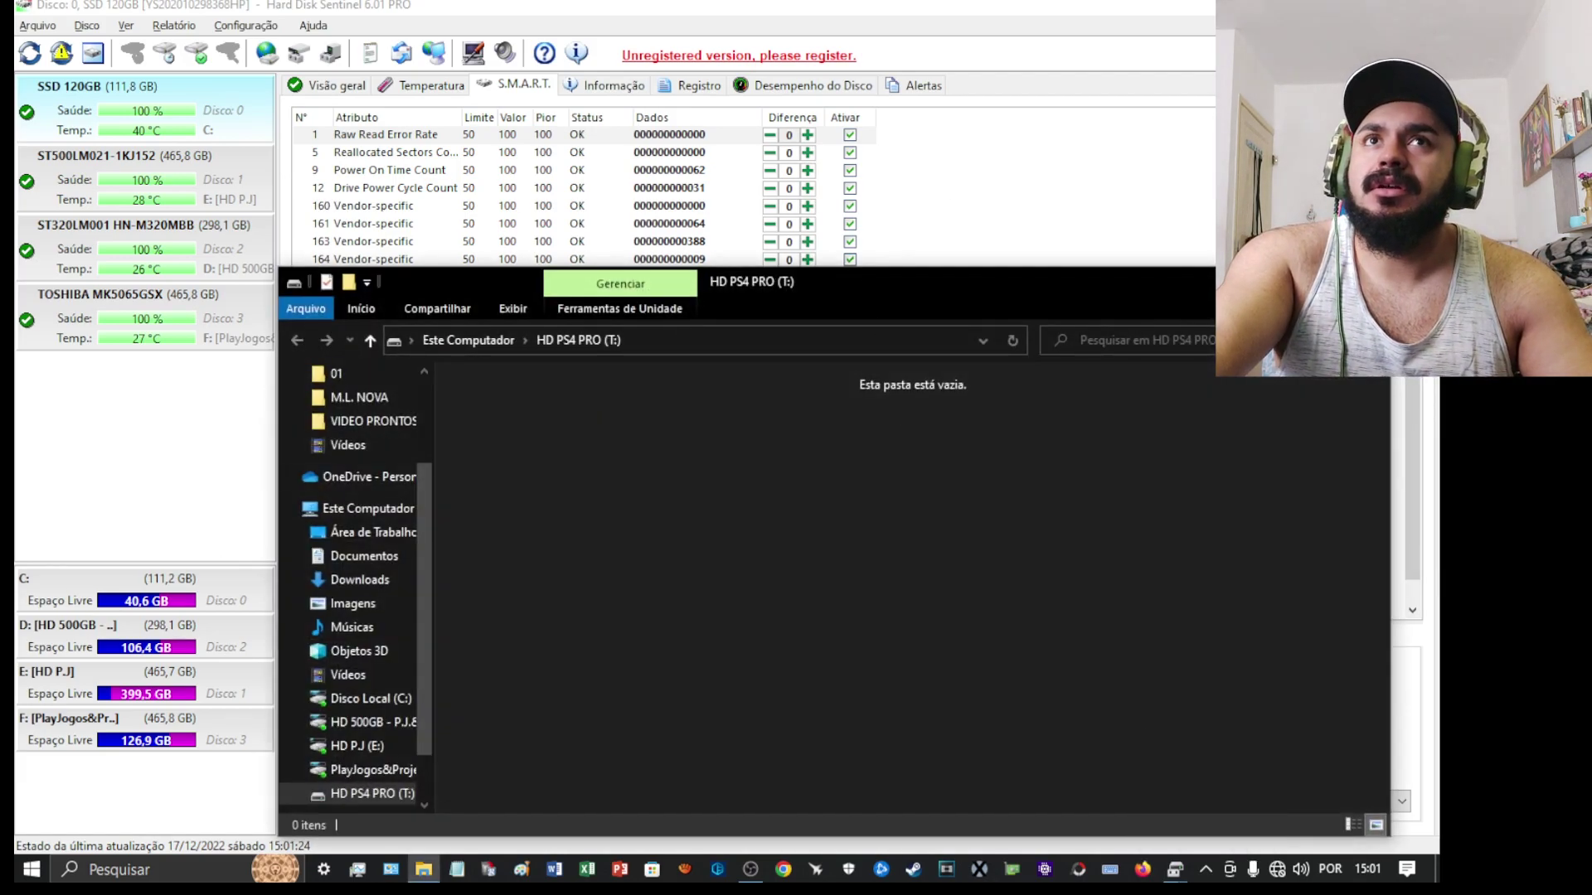
Close Hard Disk Sentinel and all open Disk Management windows
left_click(1419, 7)
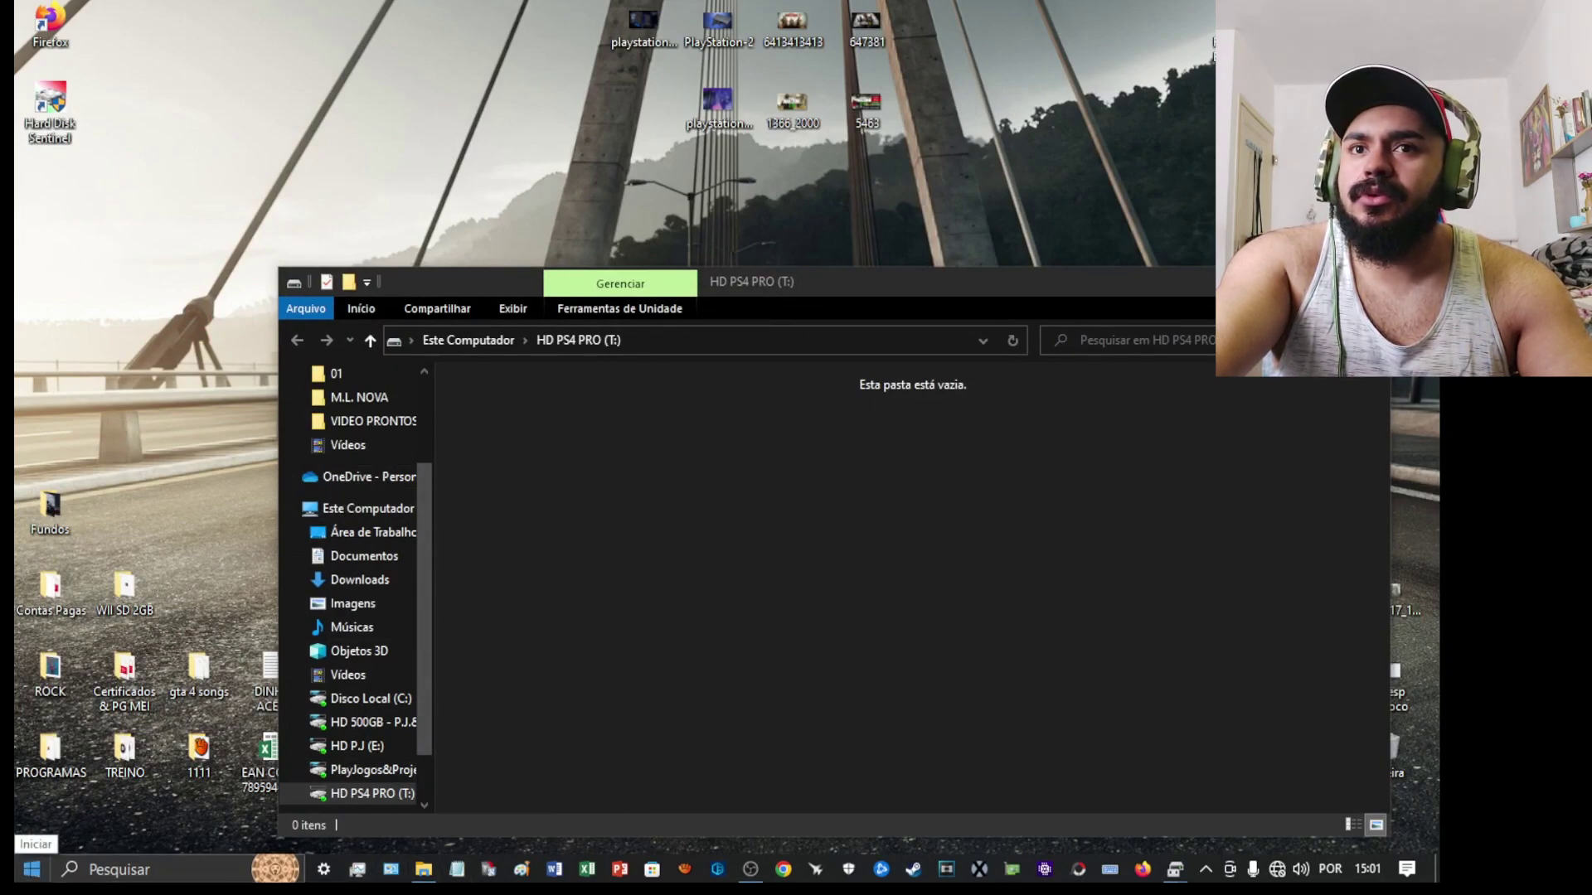
mouse_move(1175, 869)
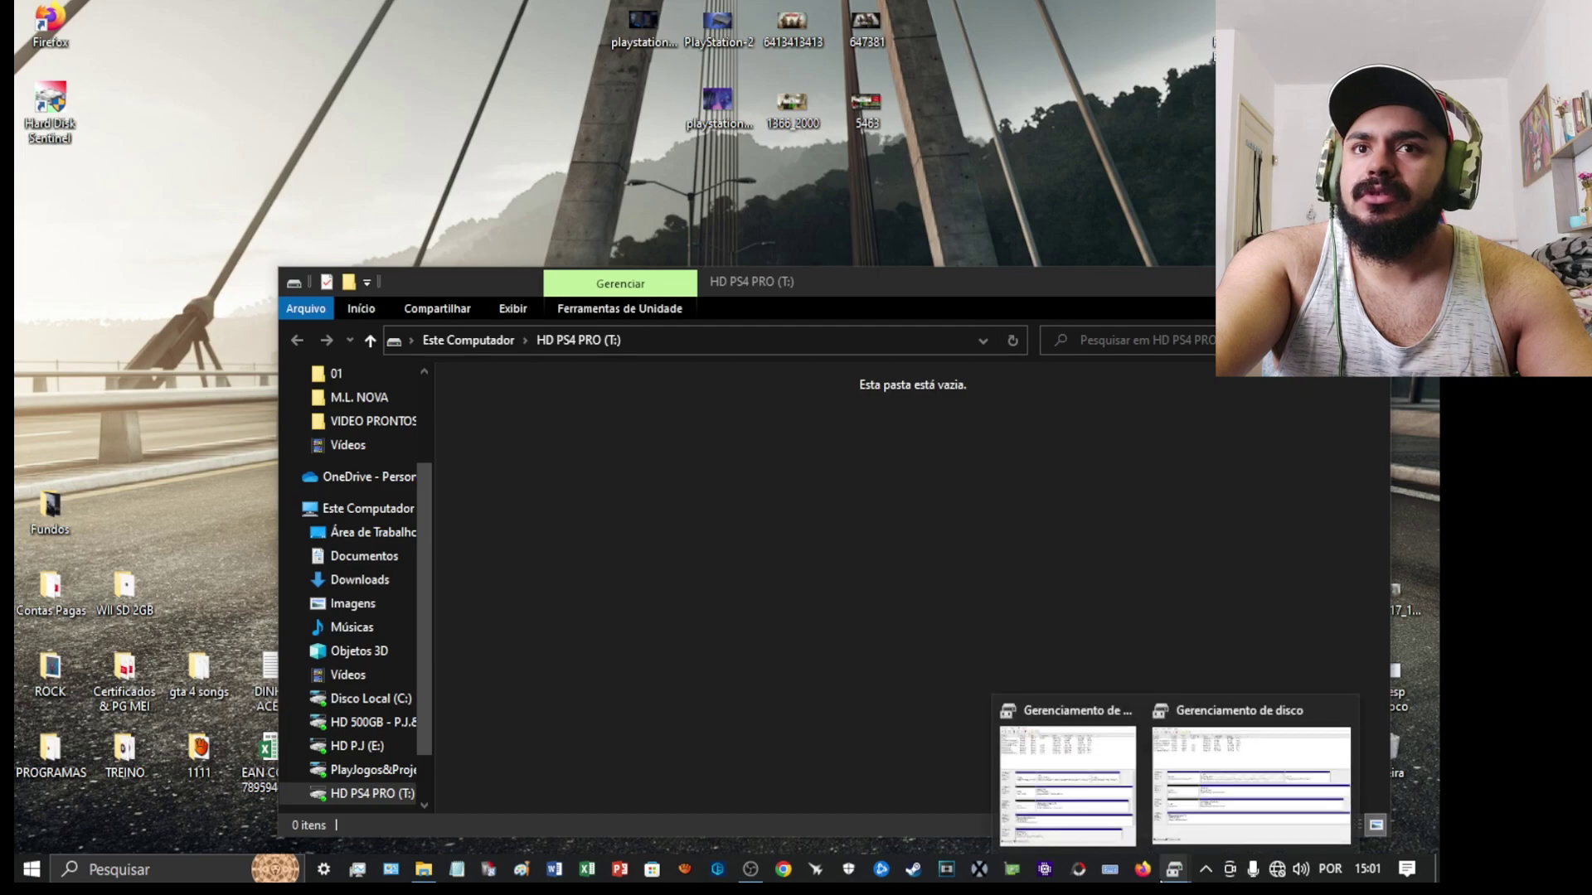
mouse_move(1323, 744)
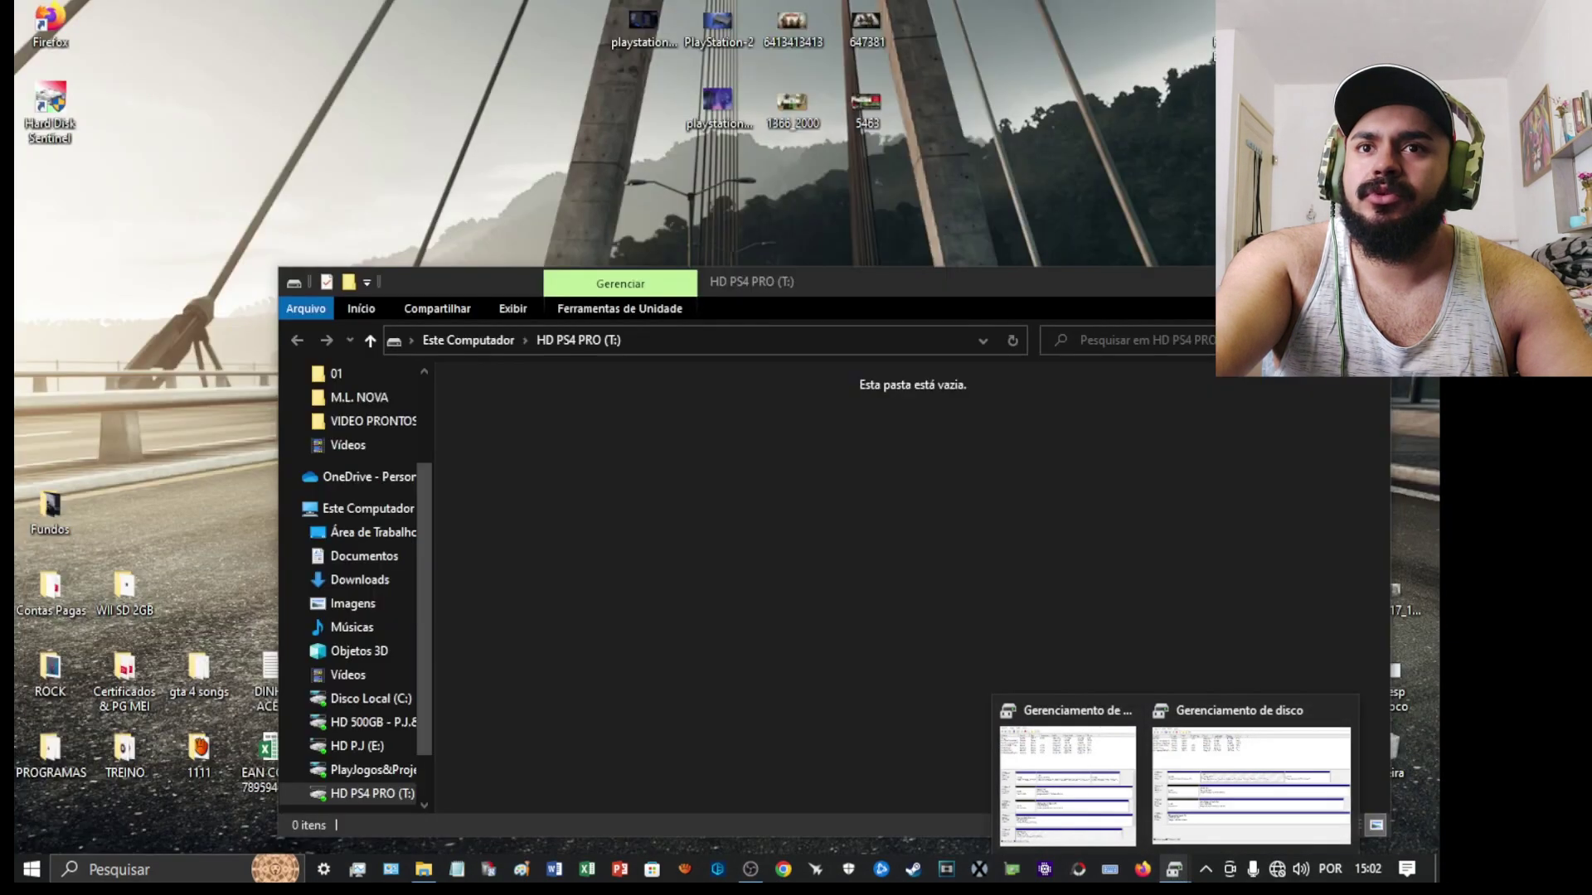
right_click(1174, 869)
left_click(1171, 832)
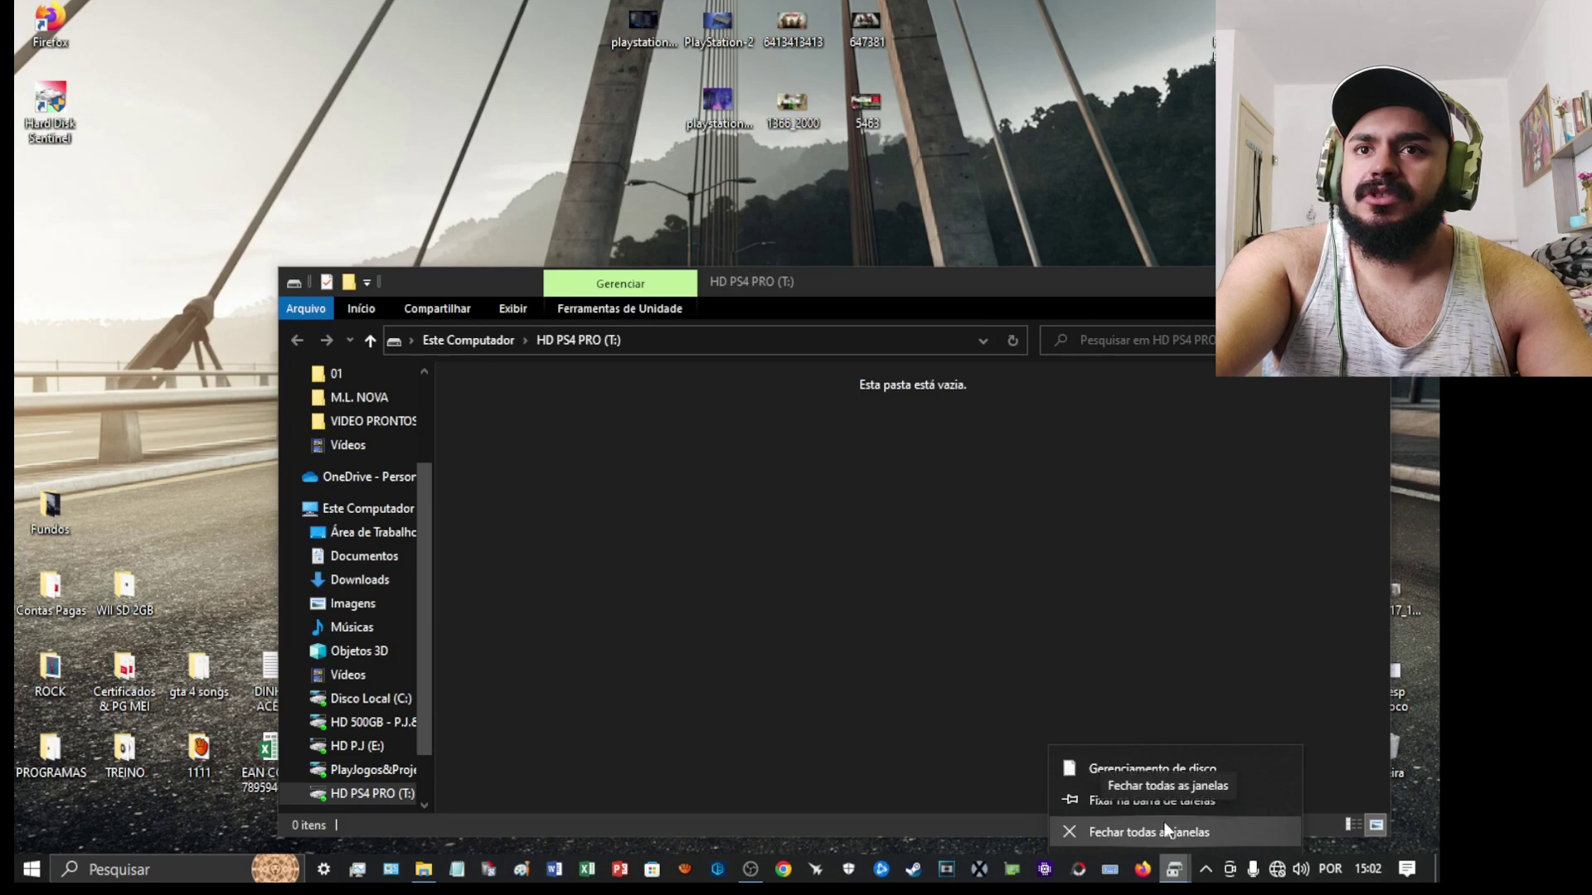
Reopen Disk Management stretched to full screen height and close the HD PS4 PRO (T:) folder window
right_click(31, 869)
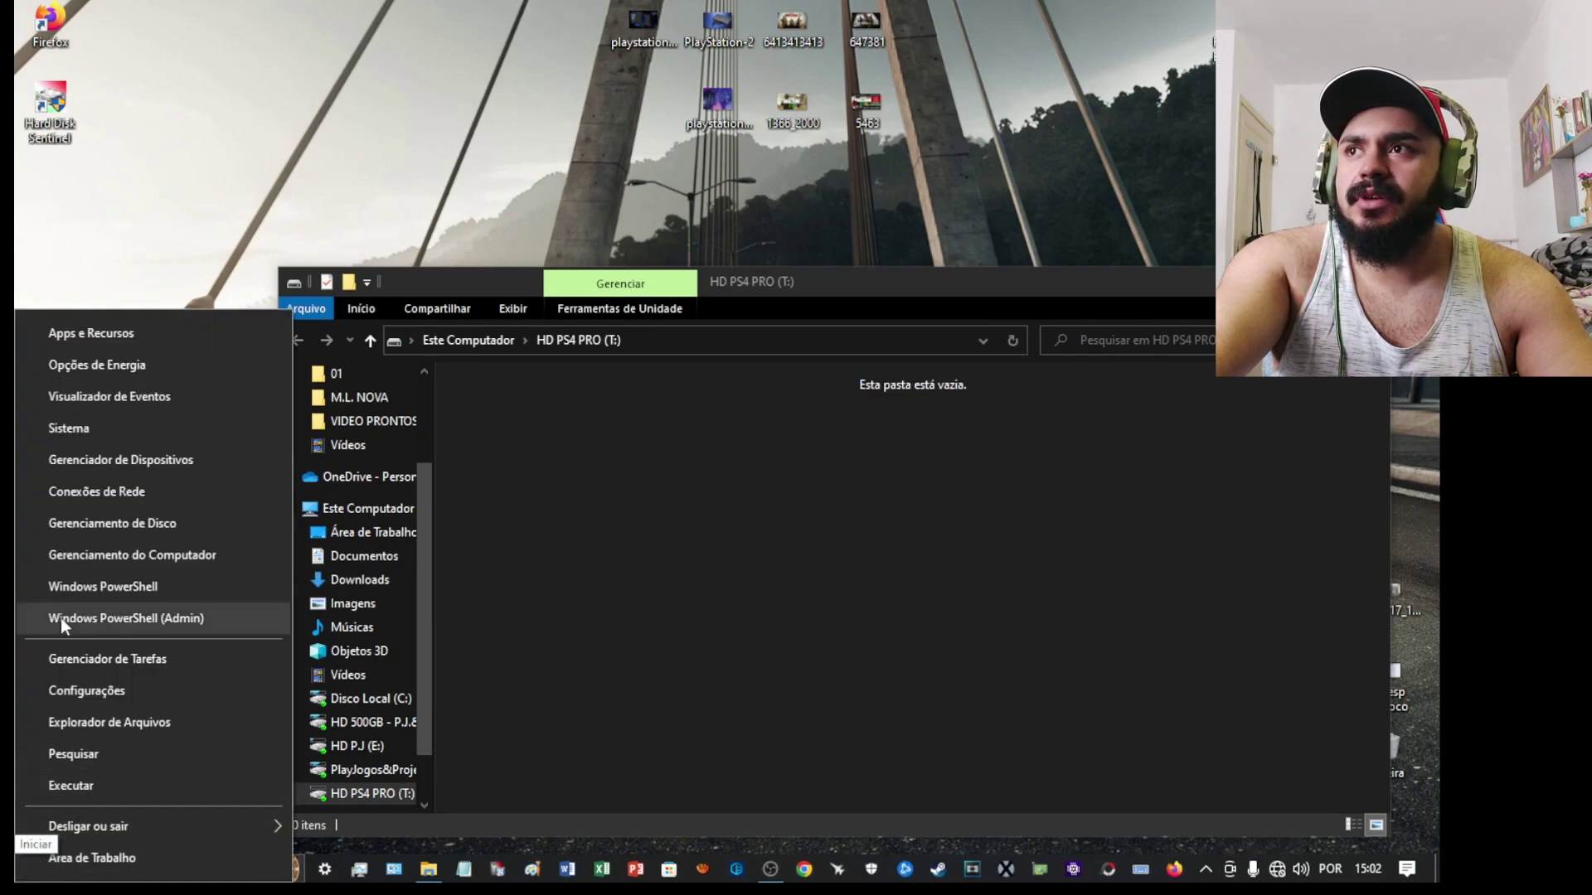
left_click(131, 533)
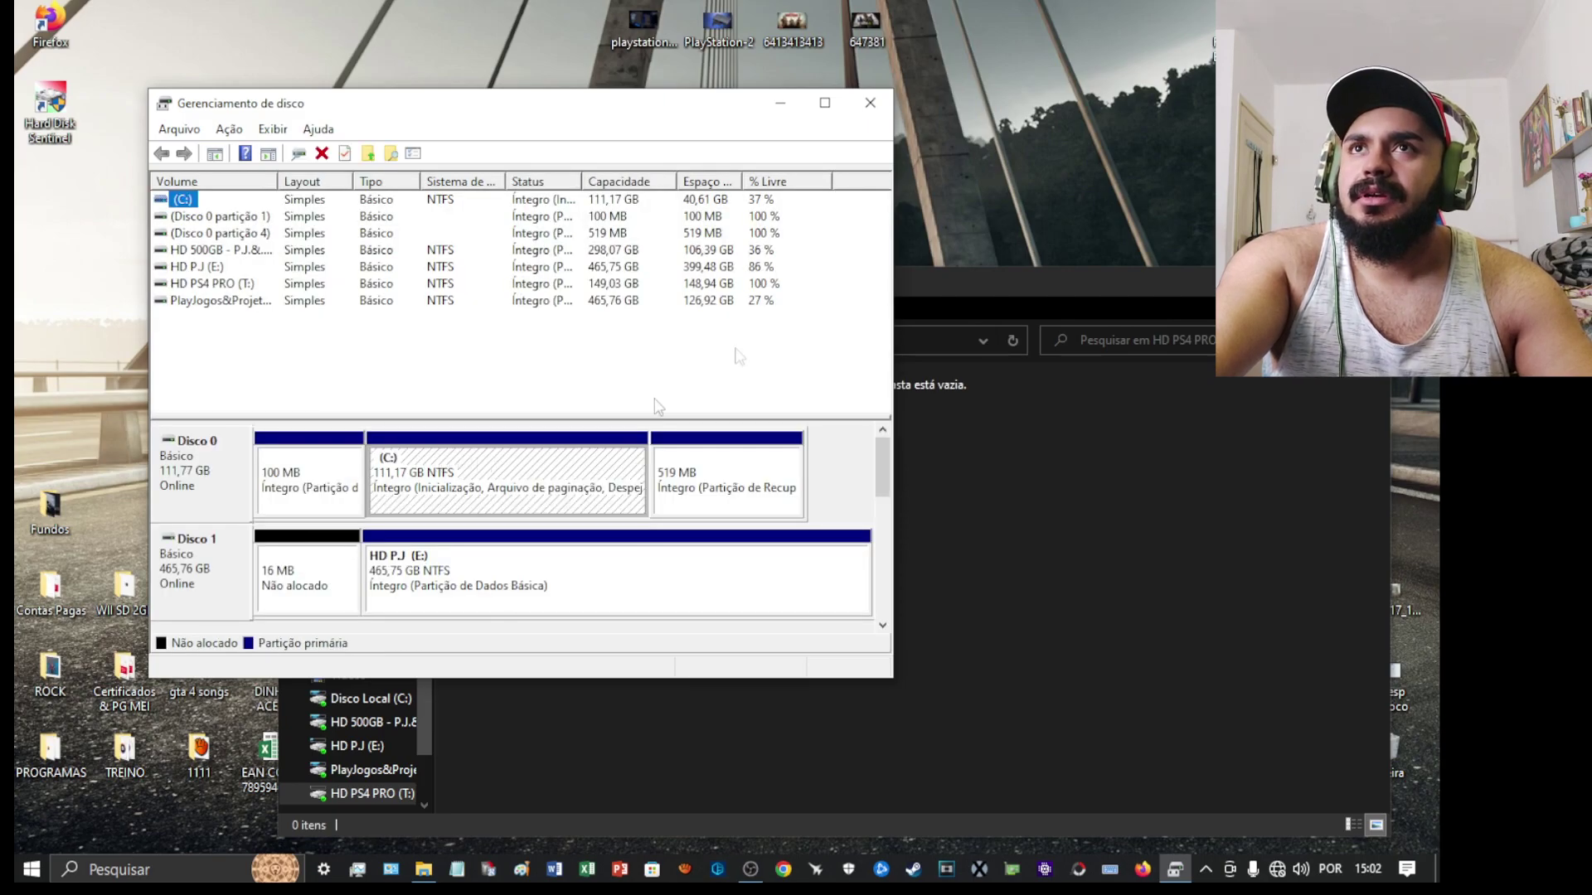
double_click(448, 678)
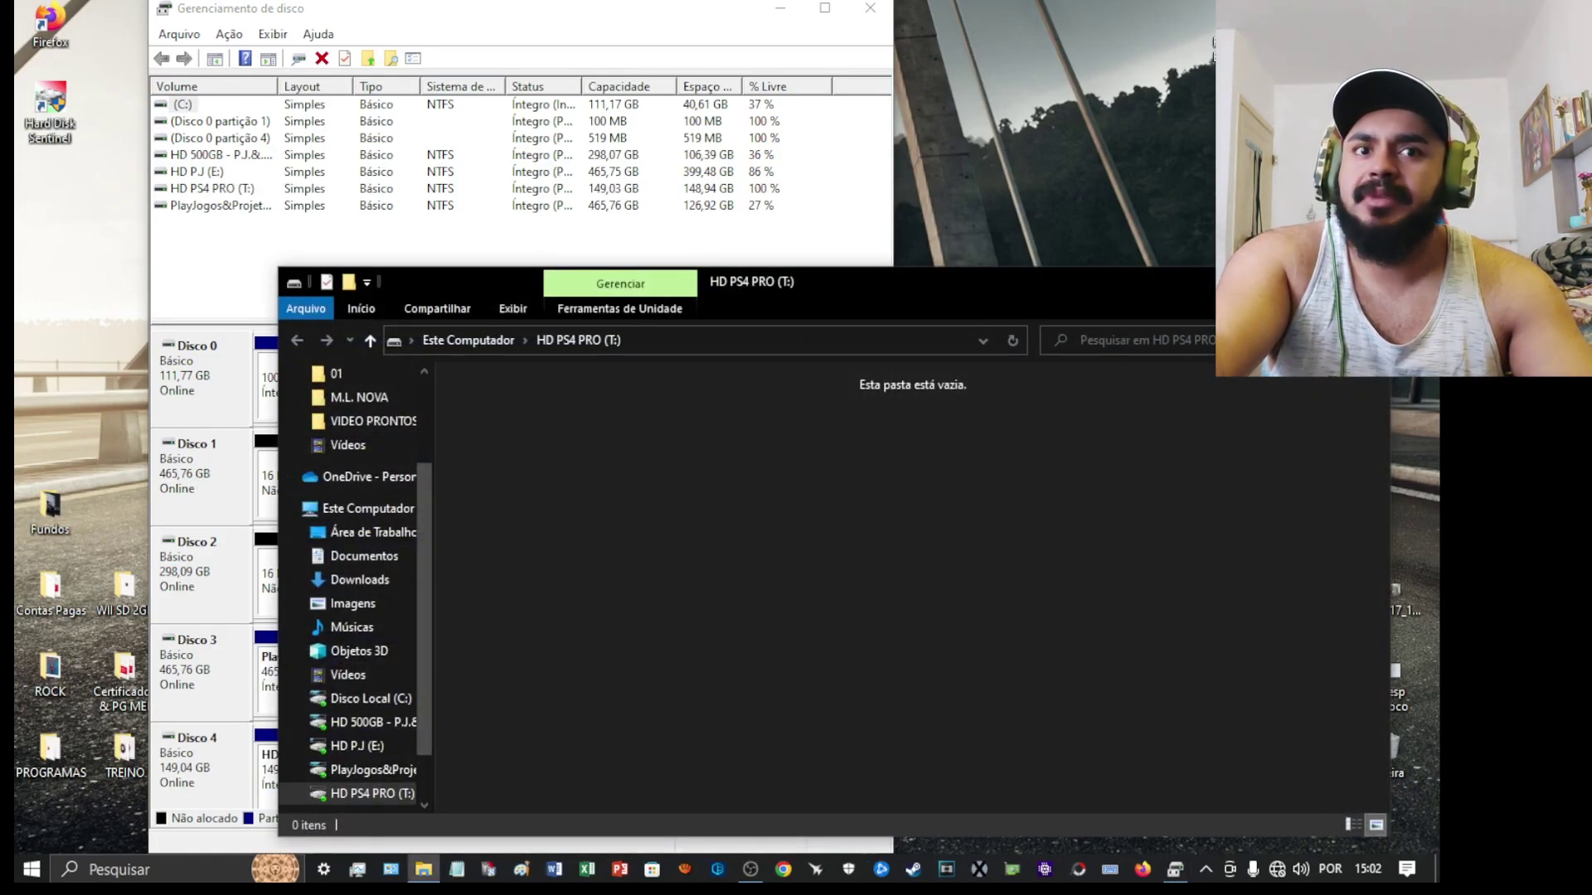
left_click(1368, 282)
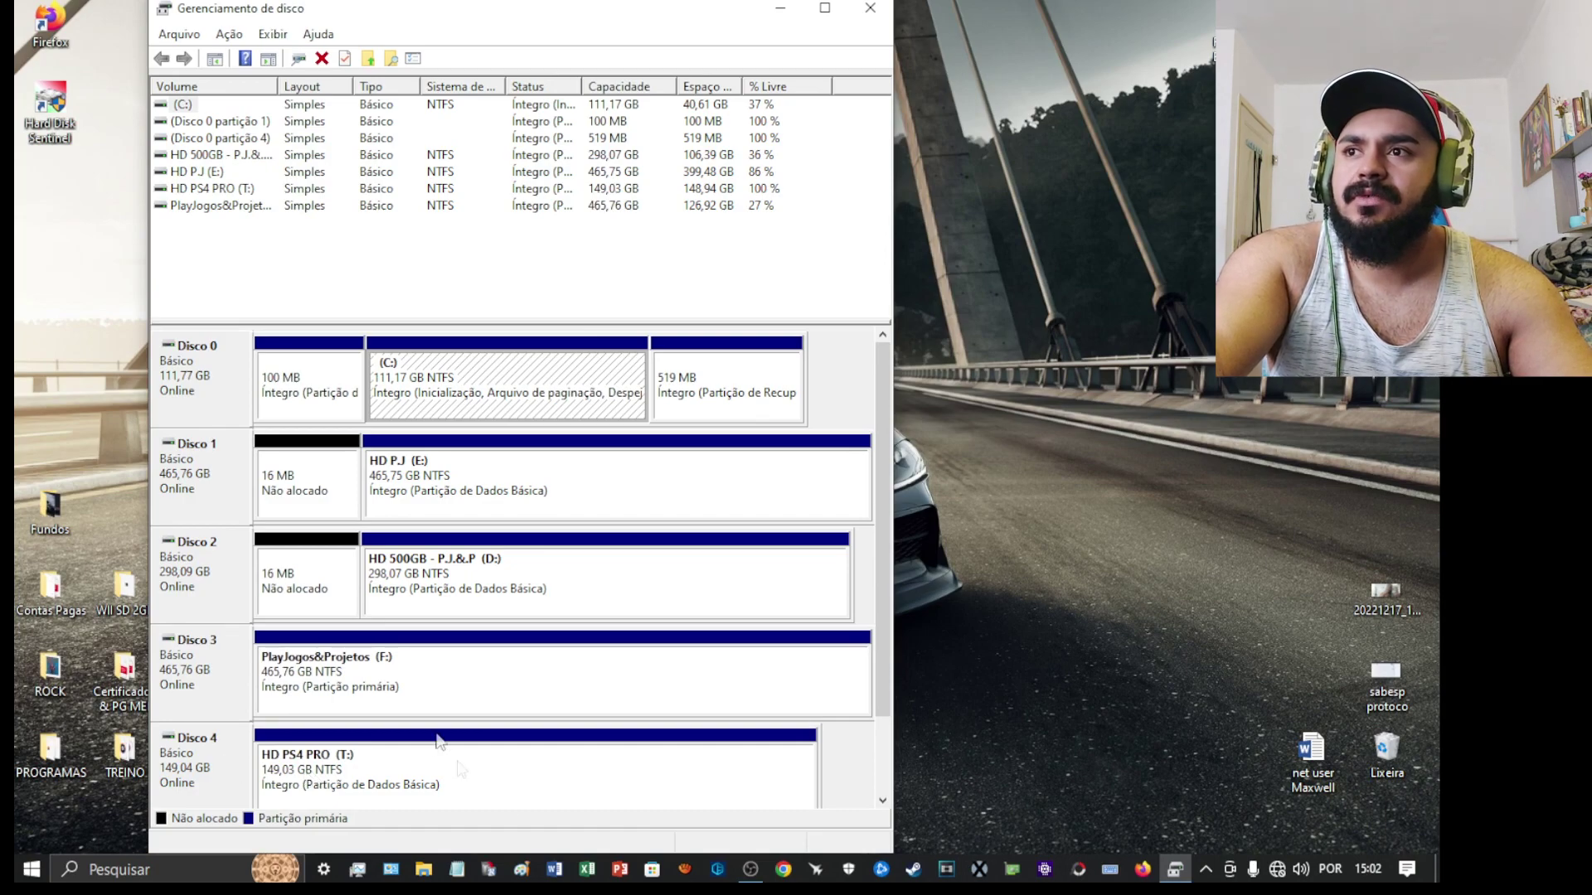
Open the Command Prompt, run DISKPART from it, and close both console windows
left_click(154, 871)
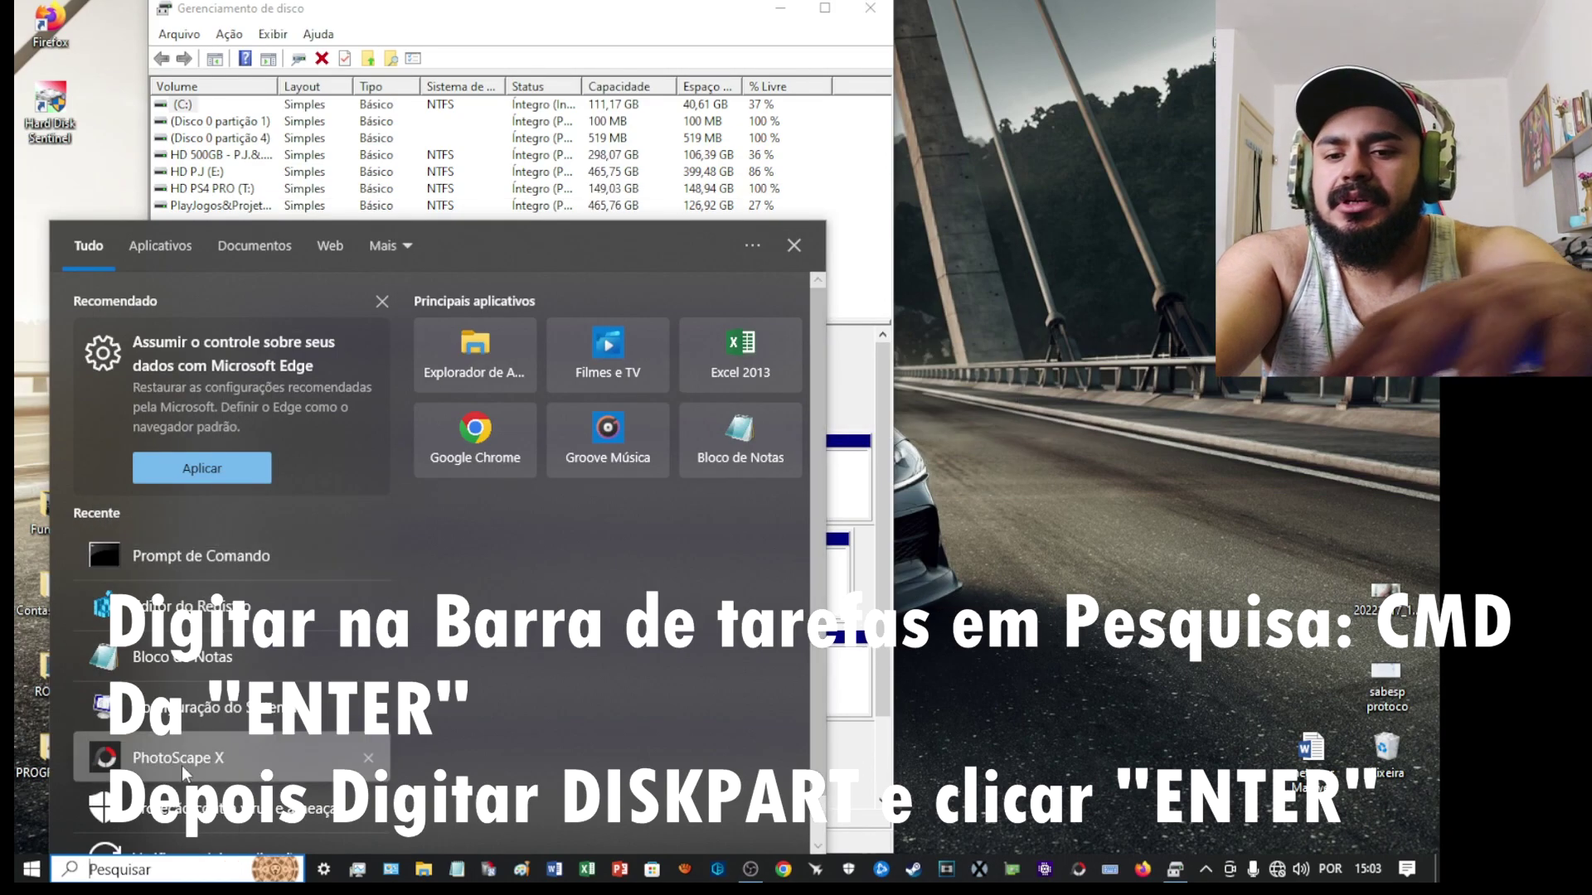
type("CMD")
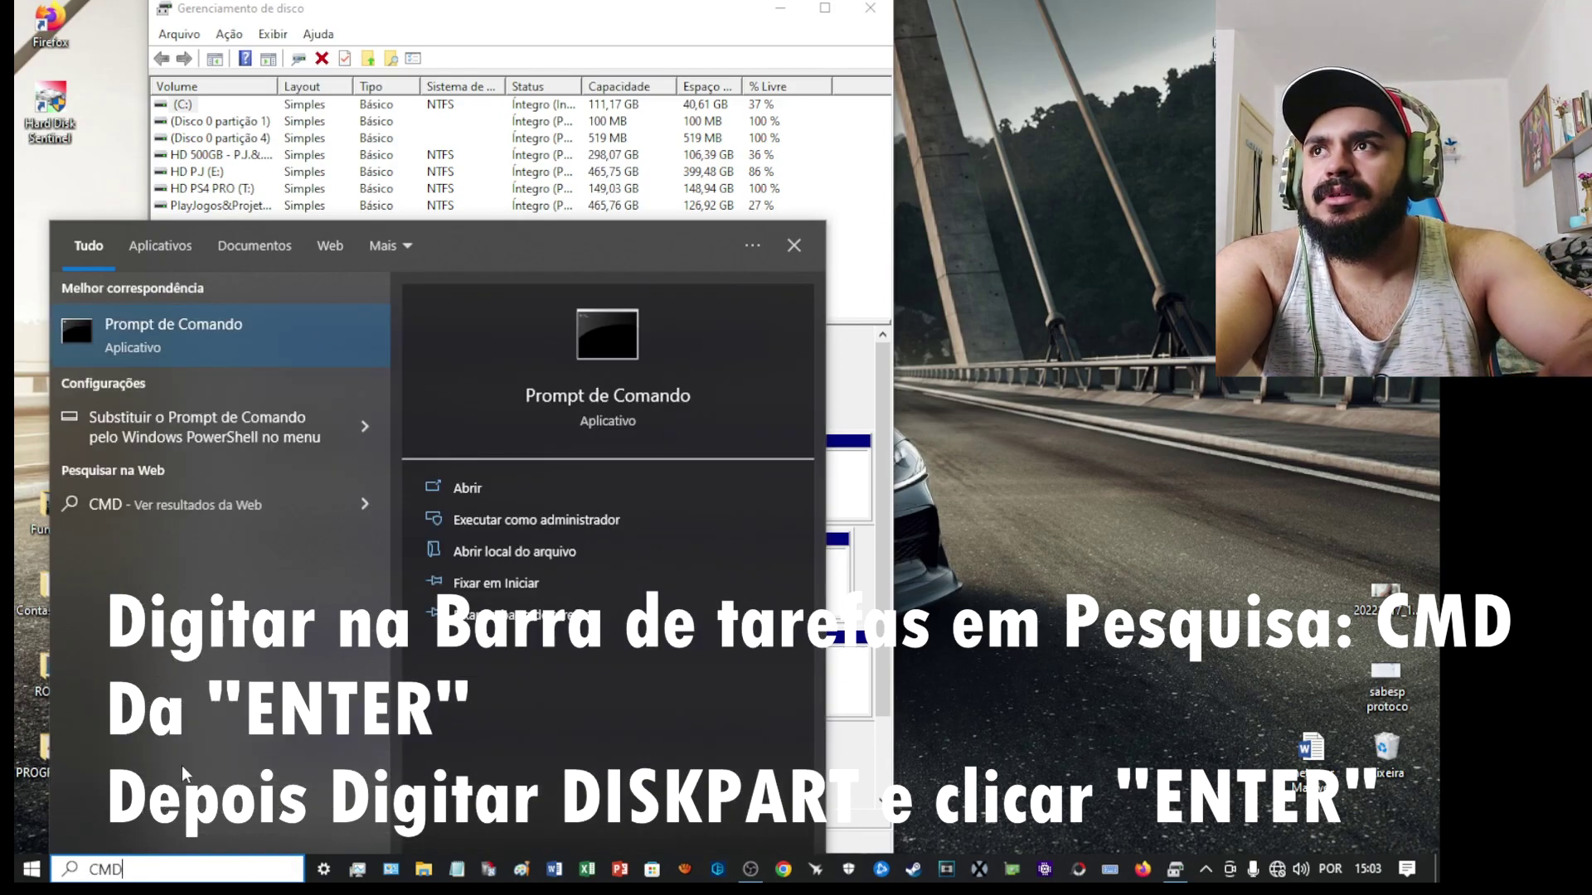
key("Return")
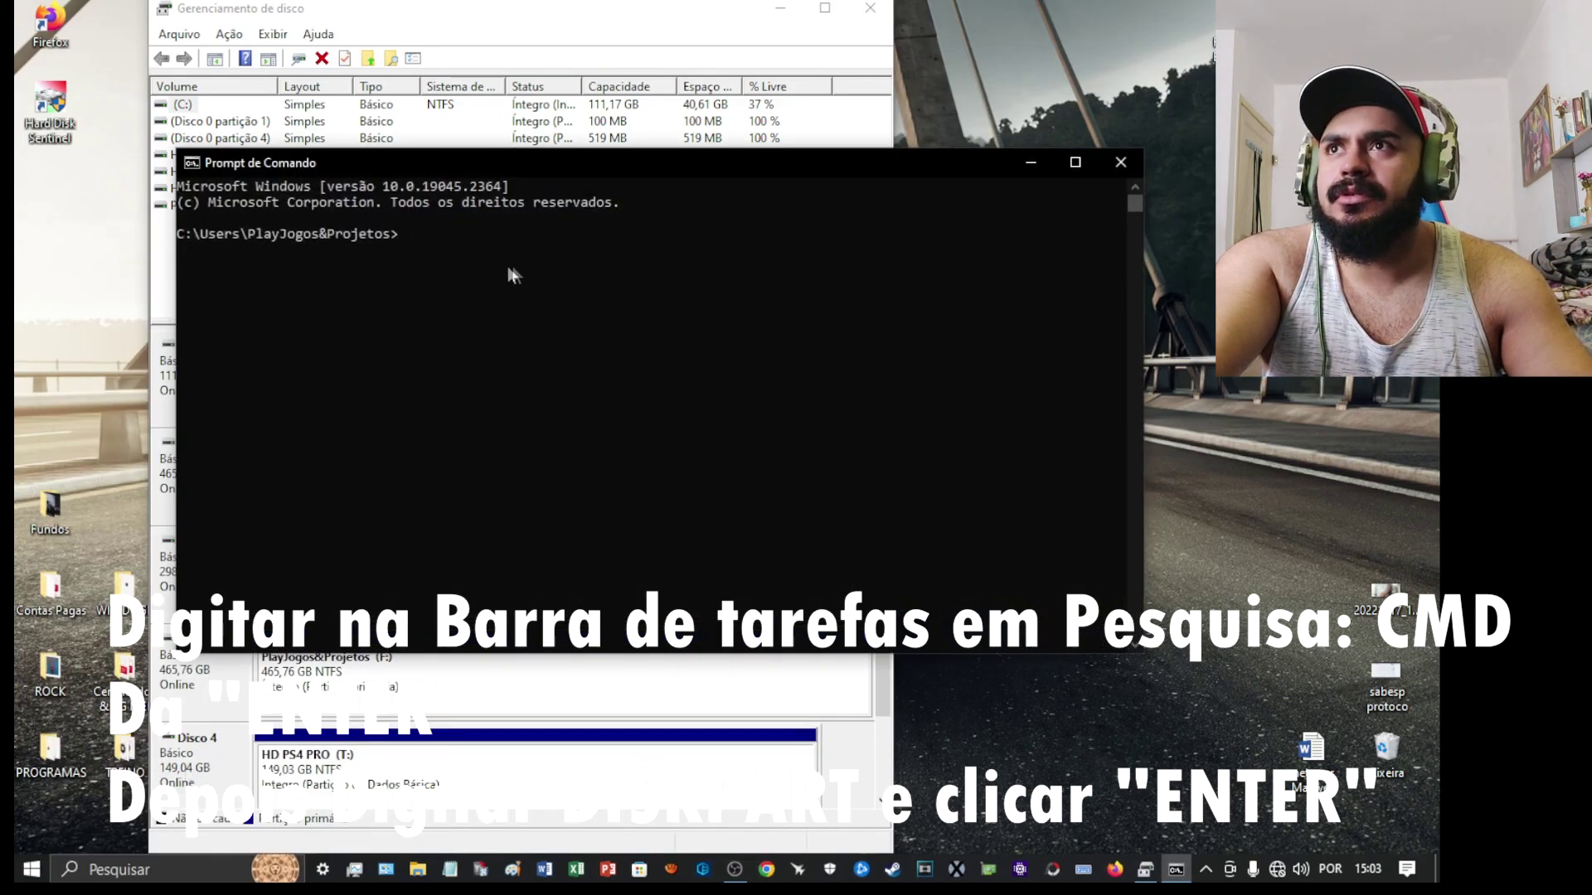
type("DISKP")
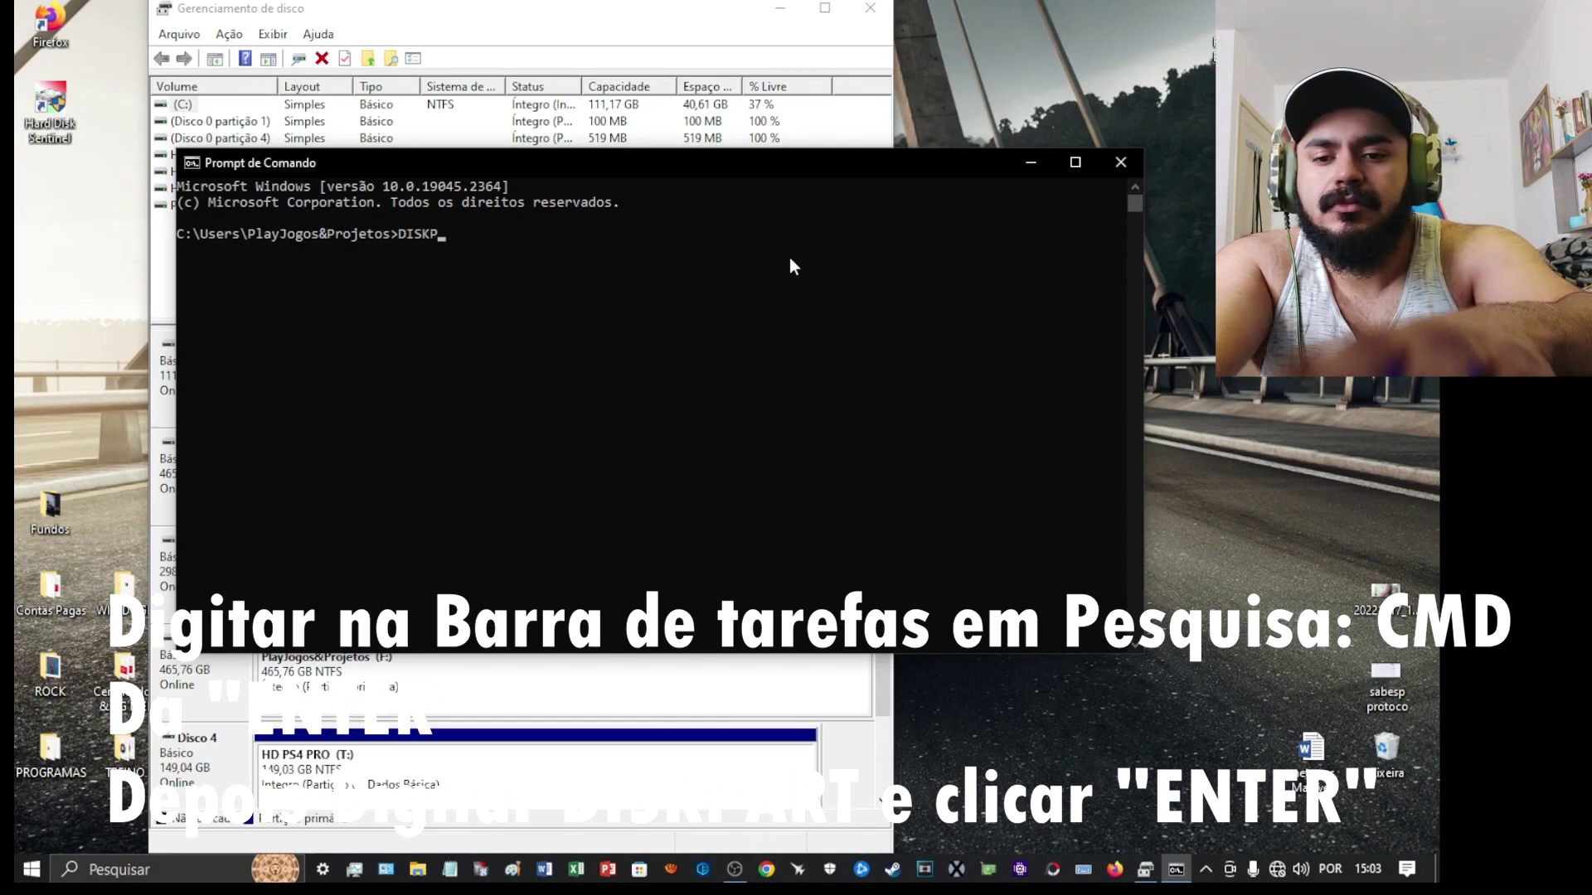
type("ART")
key("Return")
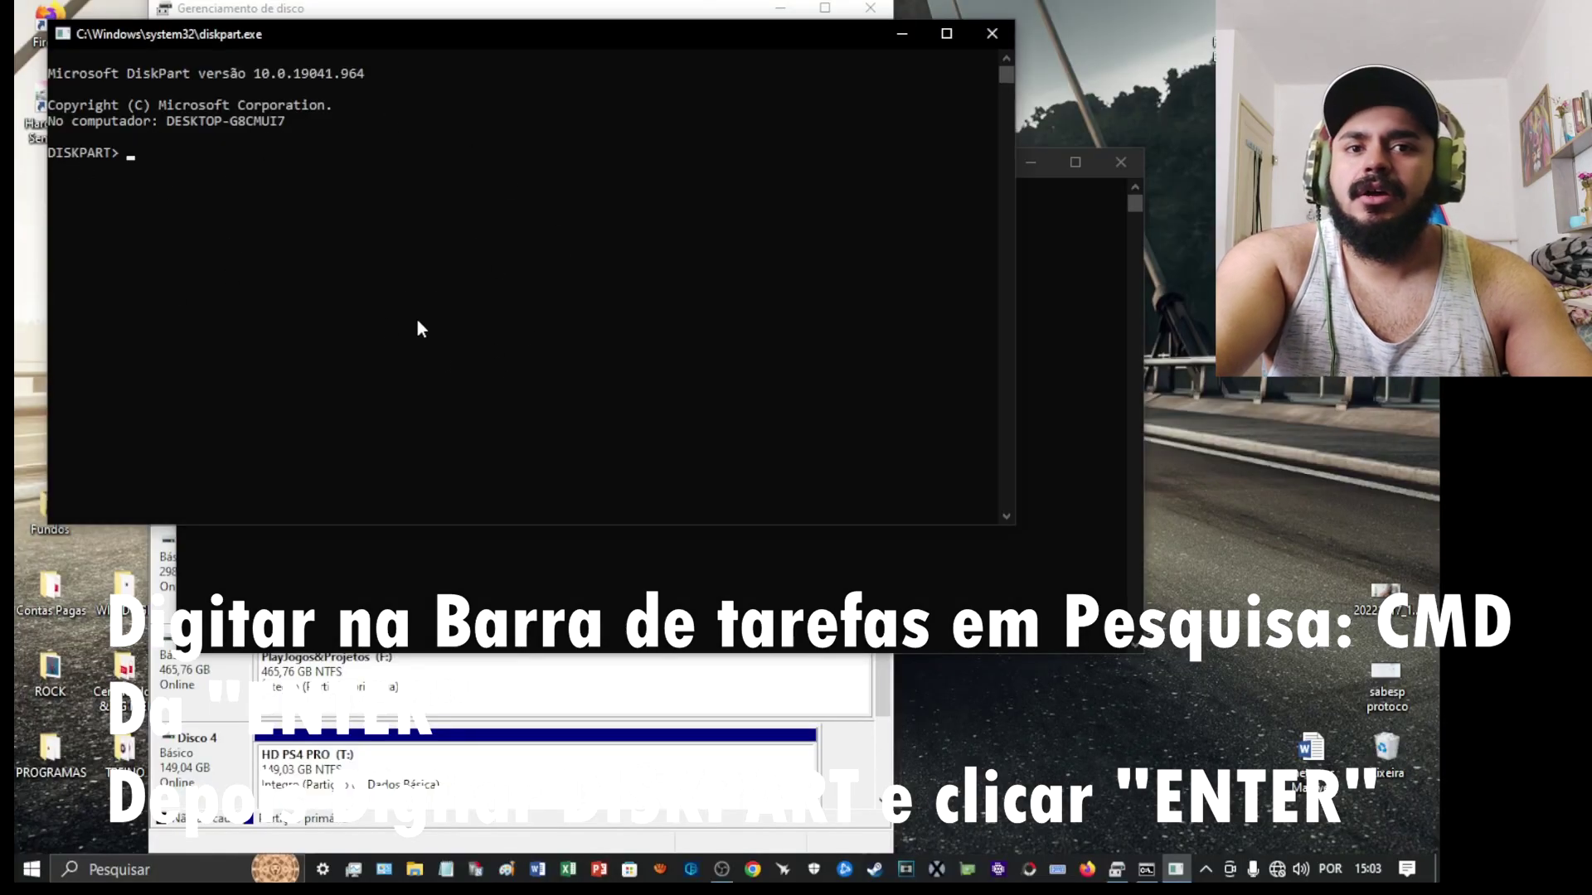
left_click(992, 33)
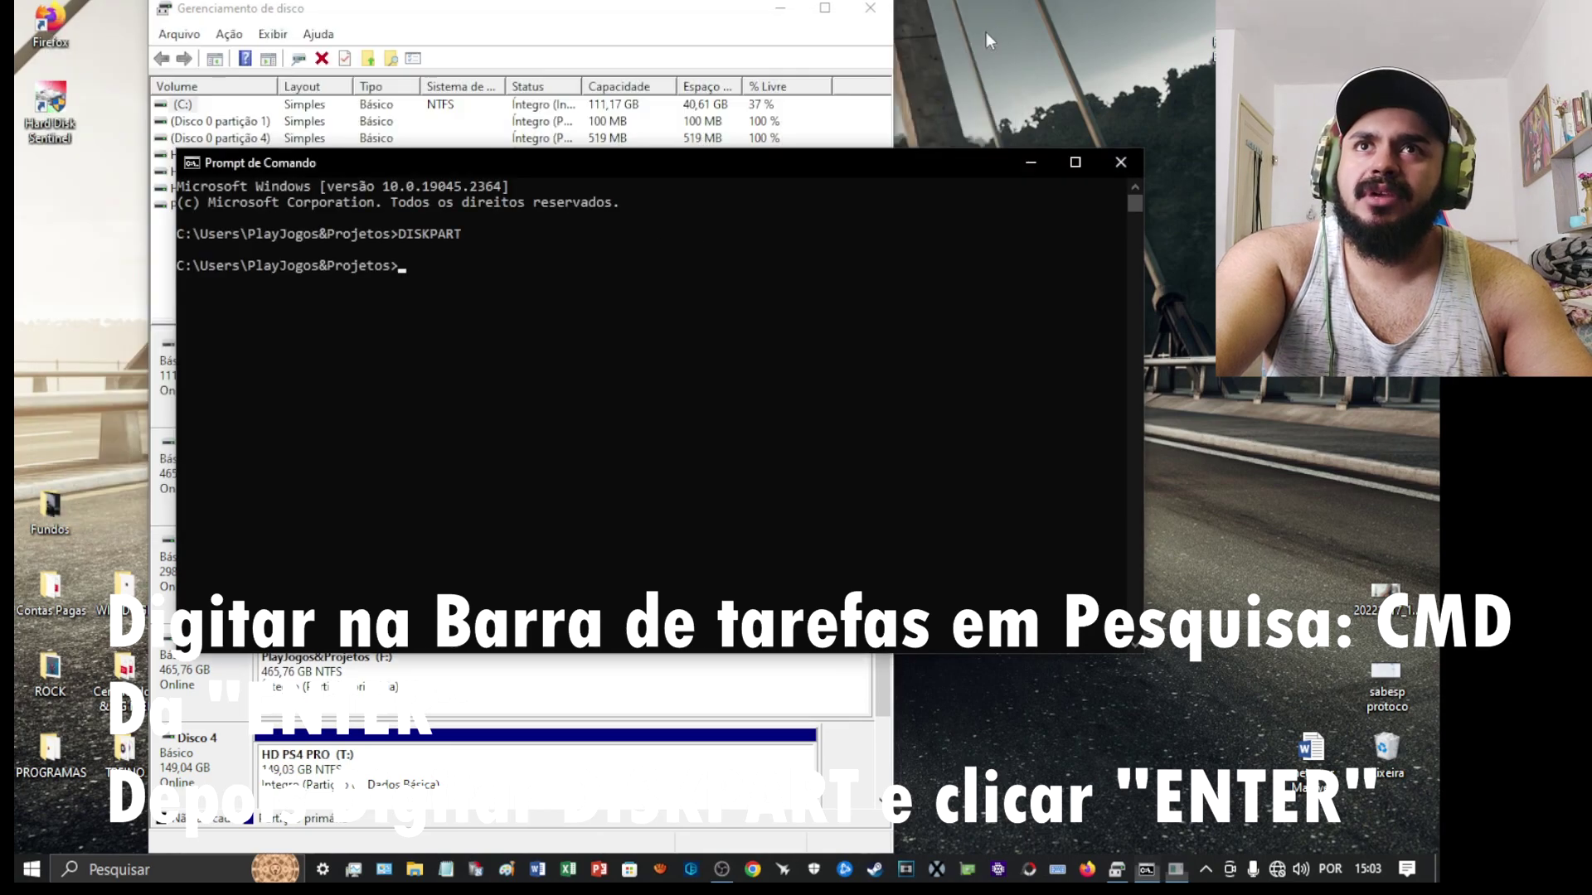
left_click(1120, 161)
left_click(111, 862)
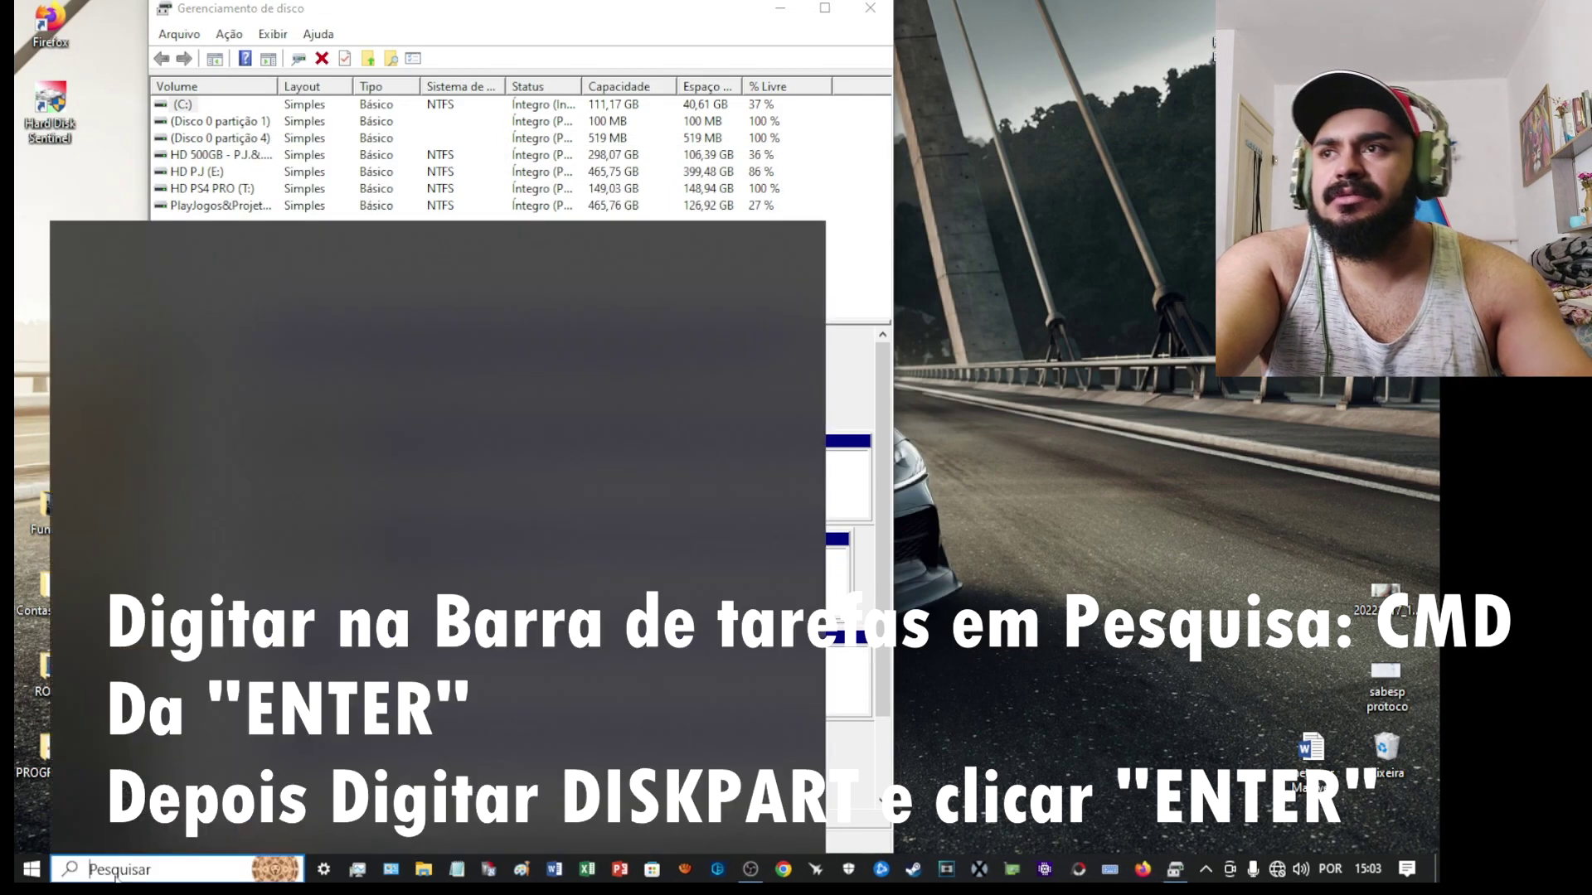
type("D")
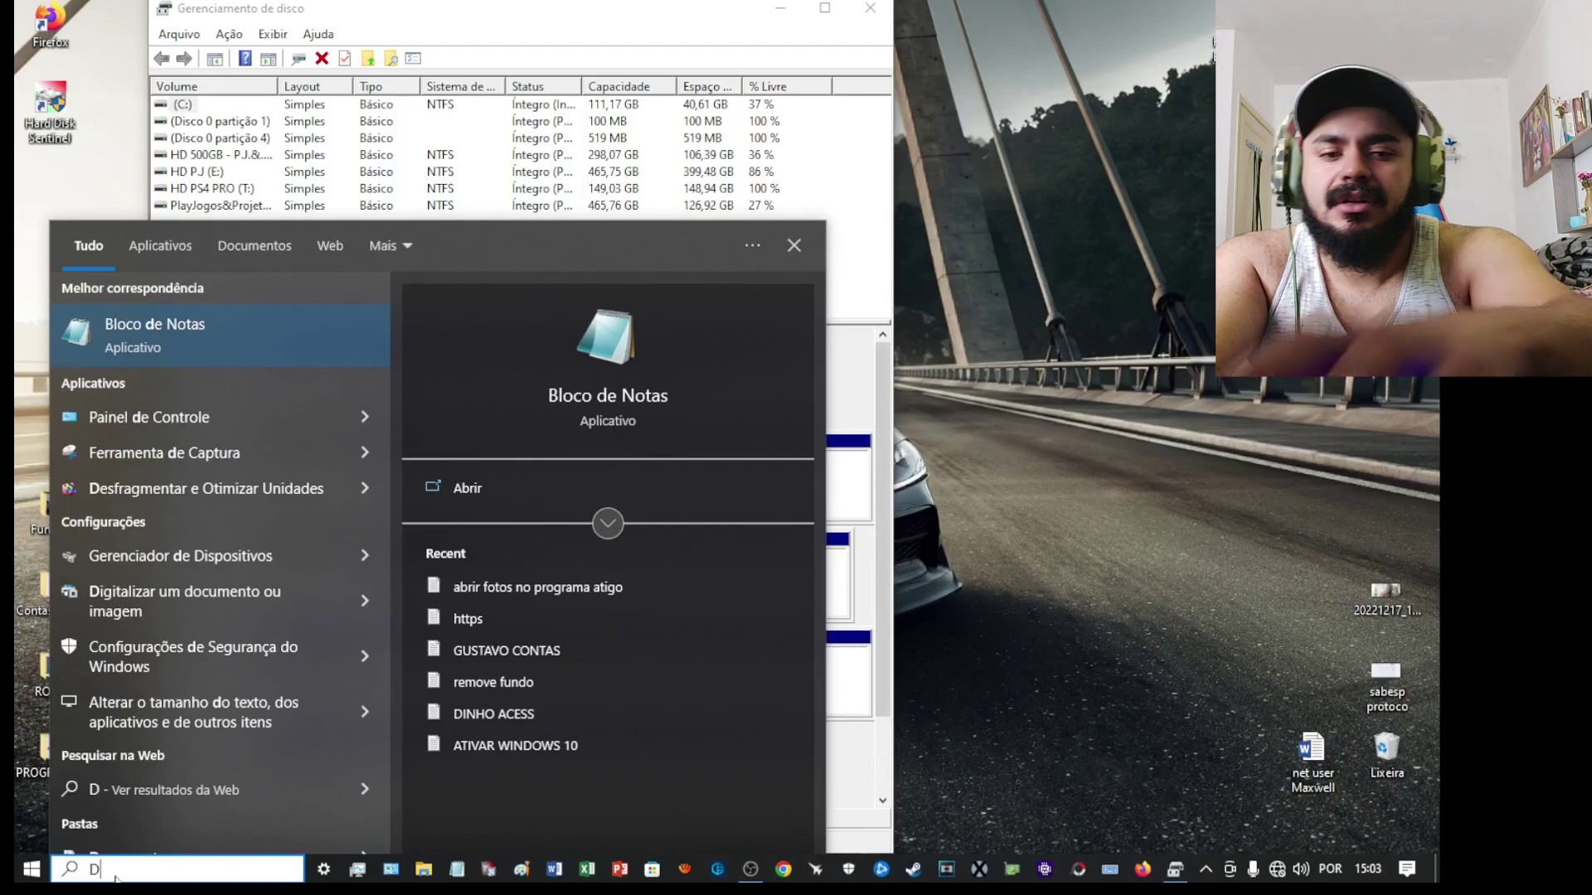
type("ISPART")
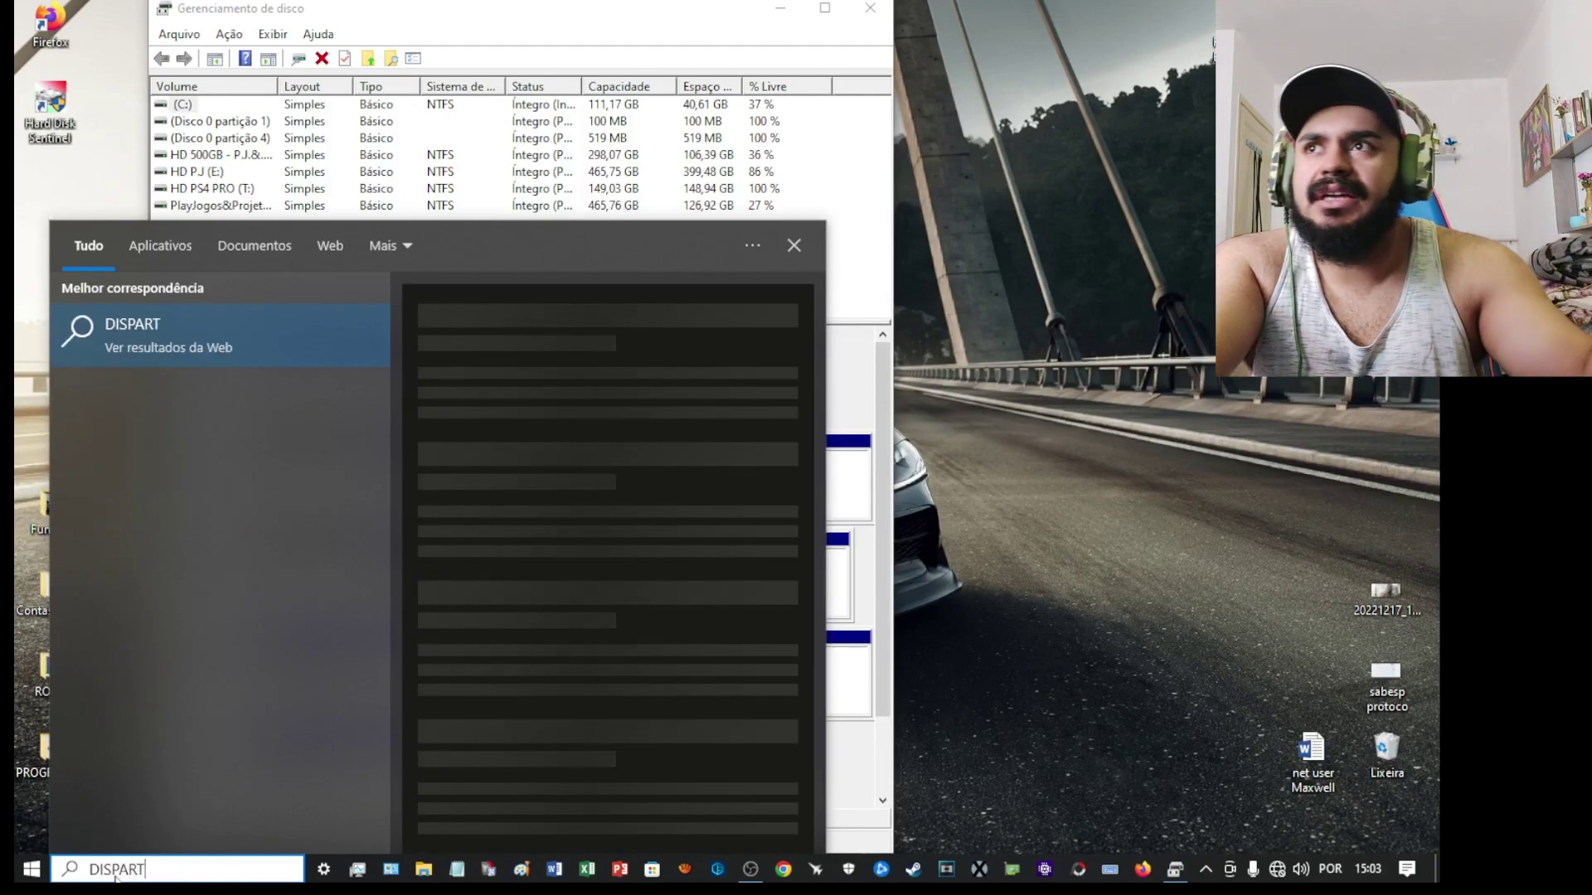
key("Return")
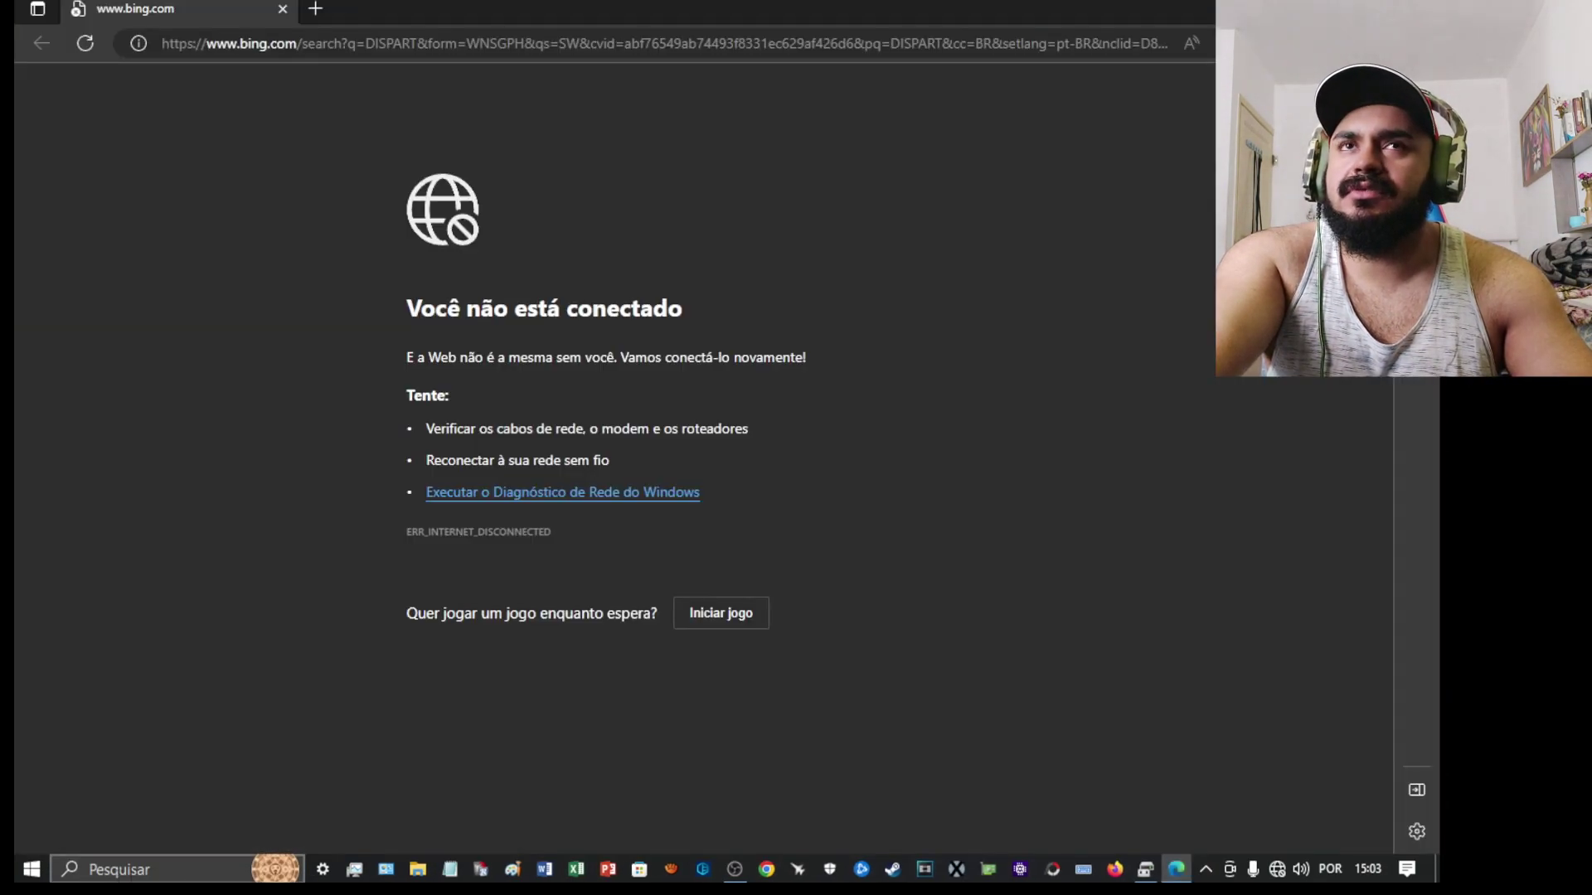
key("alt+F4")
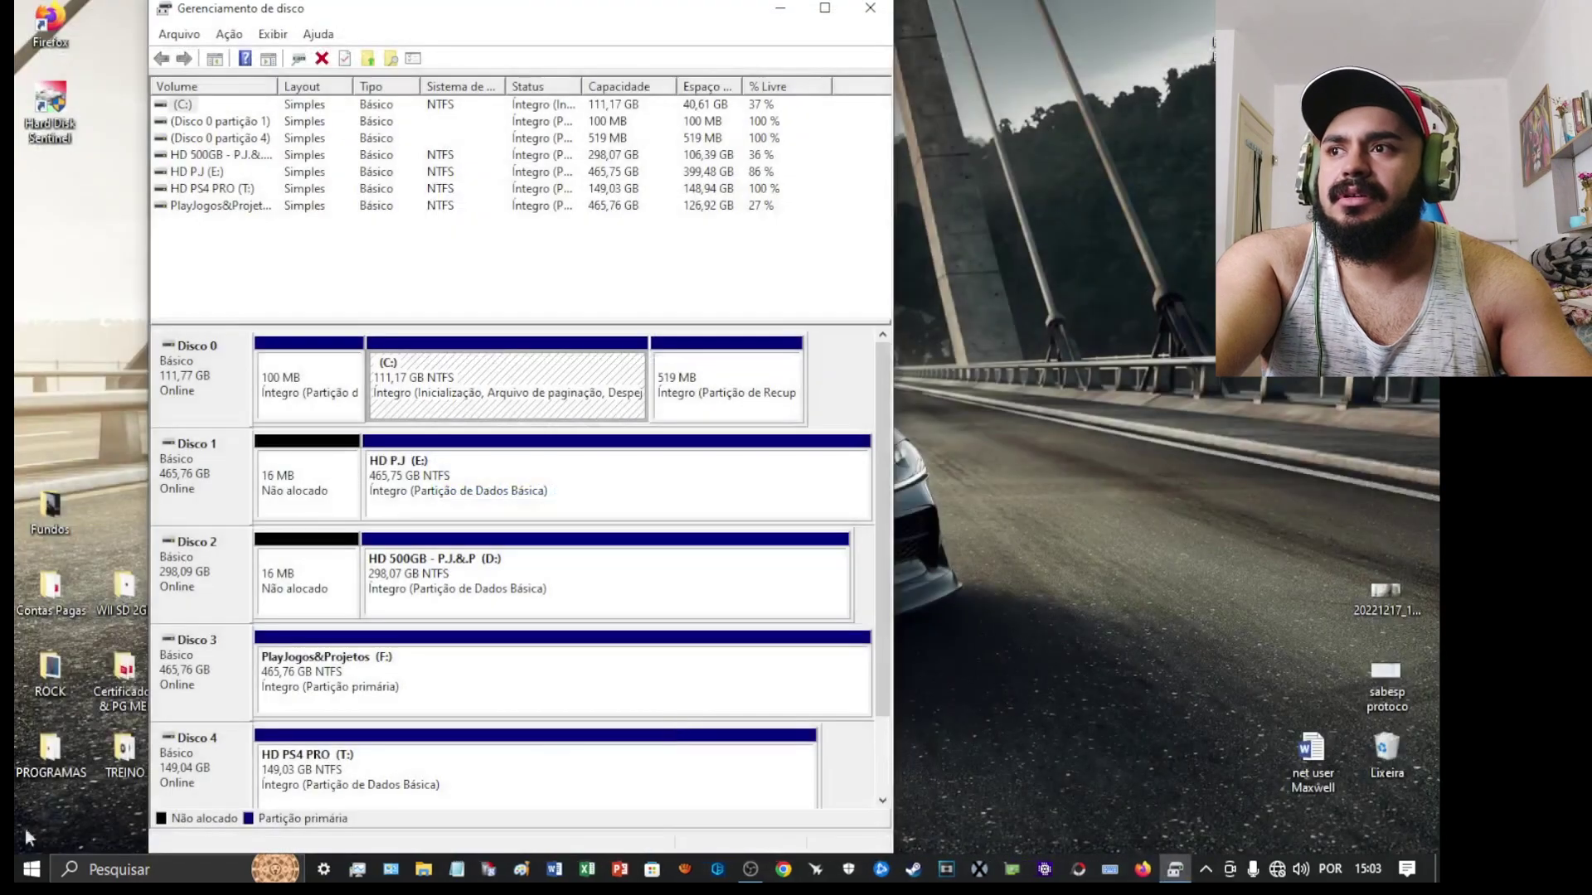
Launch DISKPART from Windows search, allow it to run, and move its console aside so Disk Management's disk labels stay visible
left_click(154, 868)
type("D")
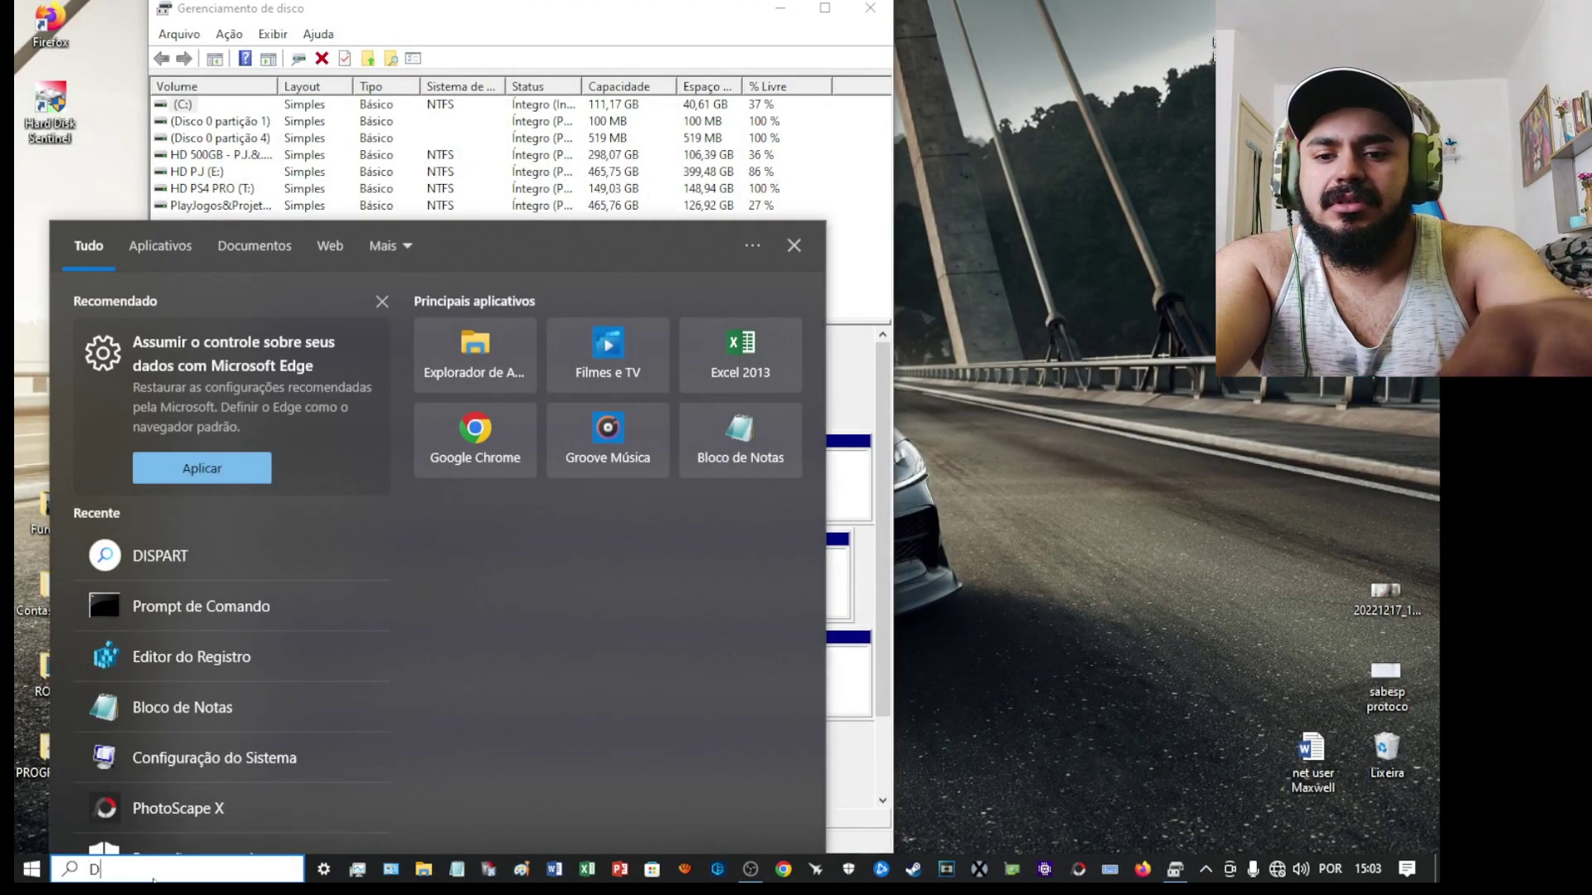
type("ISKPART")
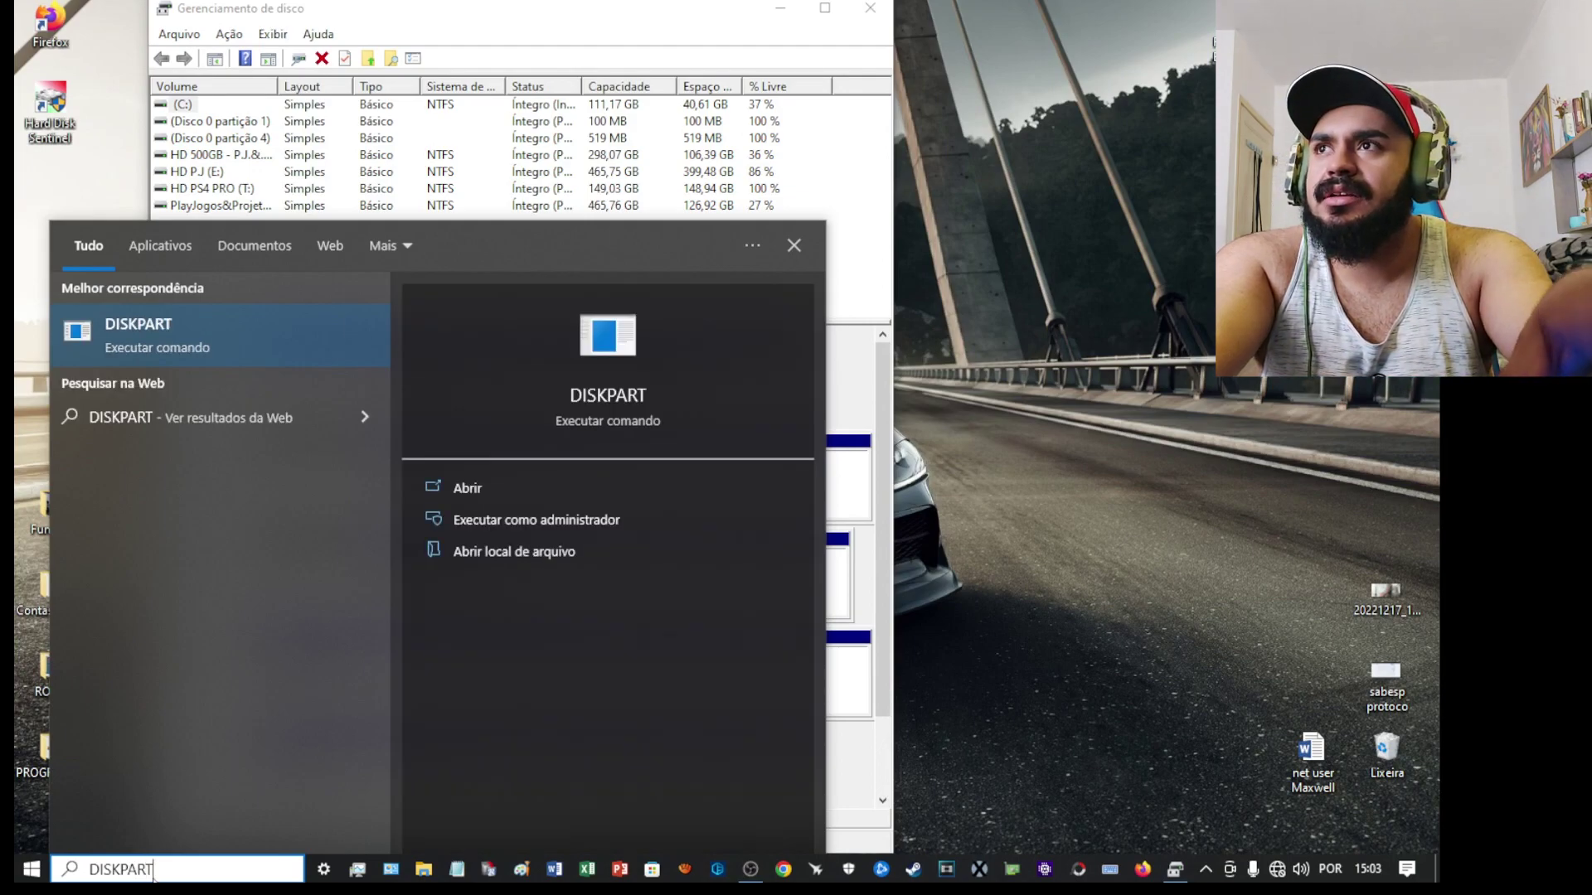
key("Return")
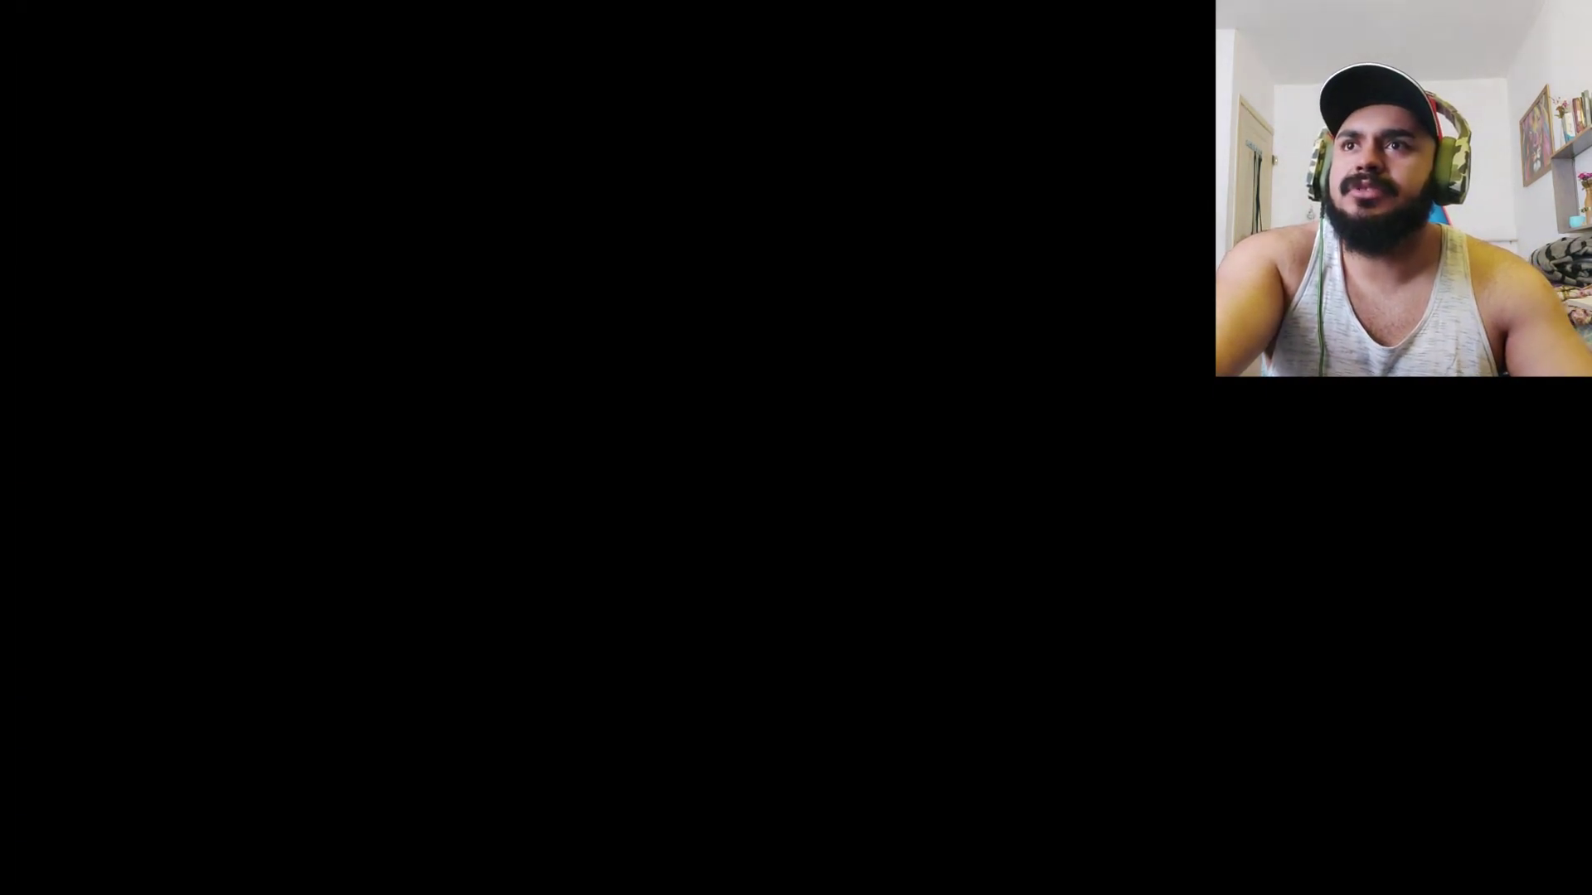
left_click(673, 567)
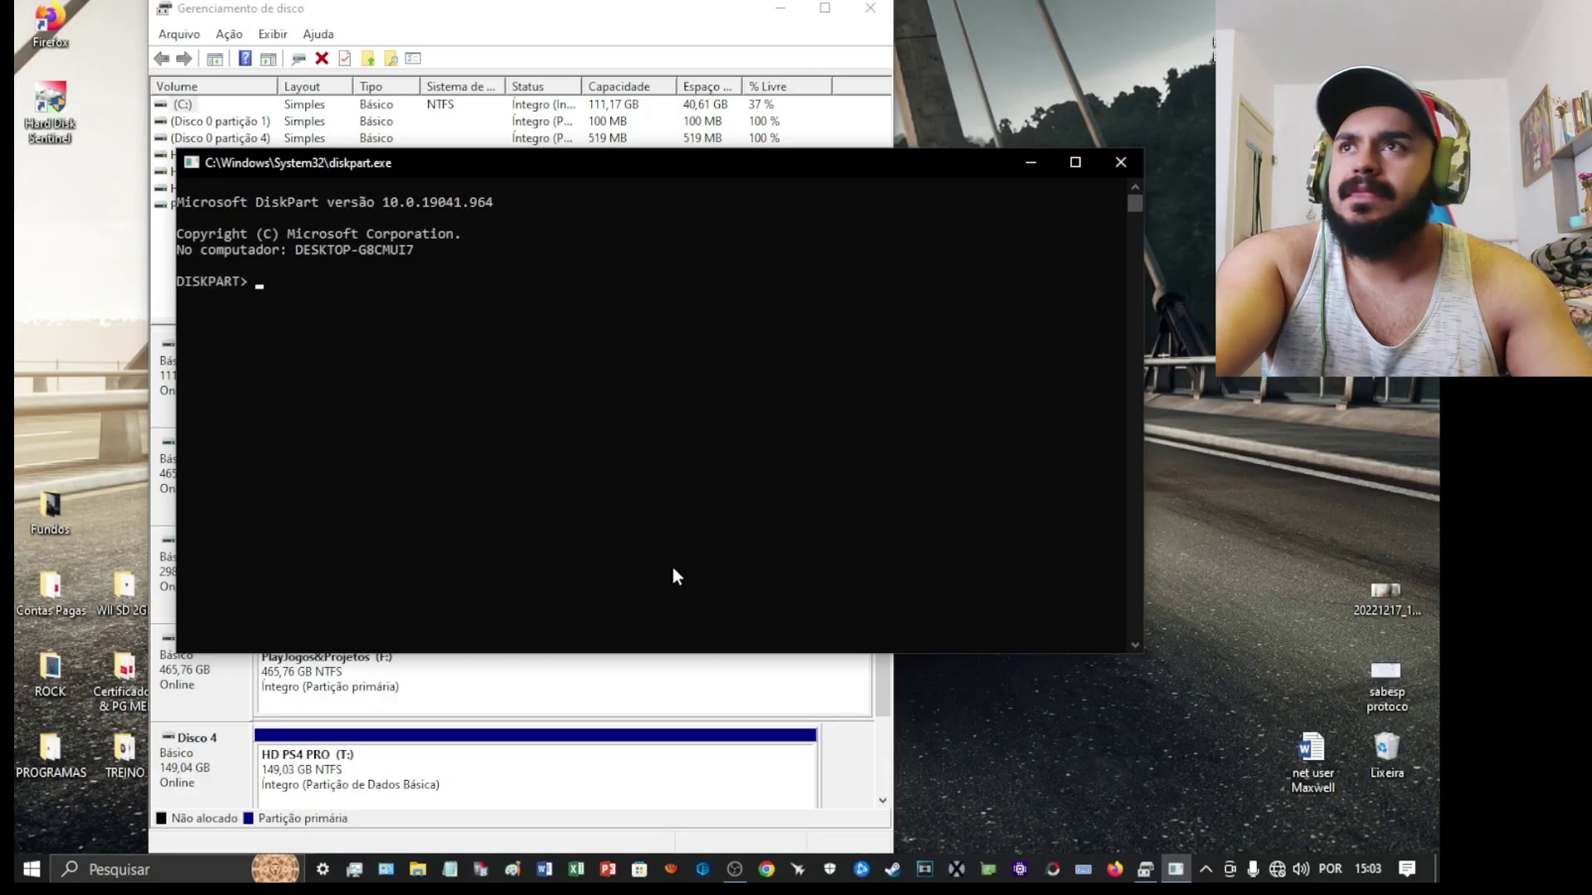
left_click_drag(368, 167, 527, 189)
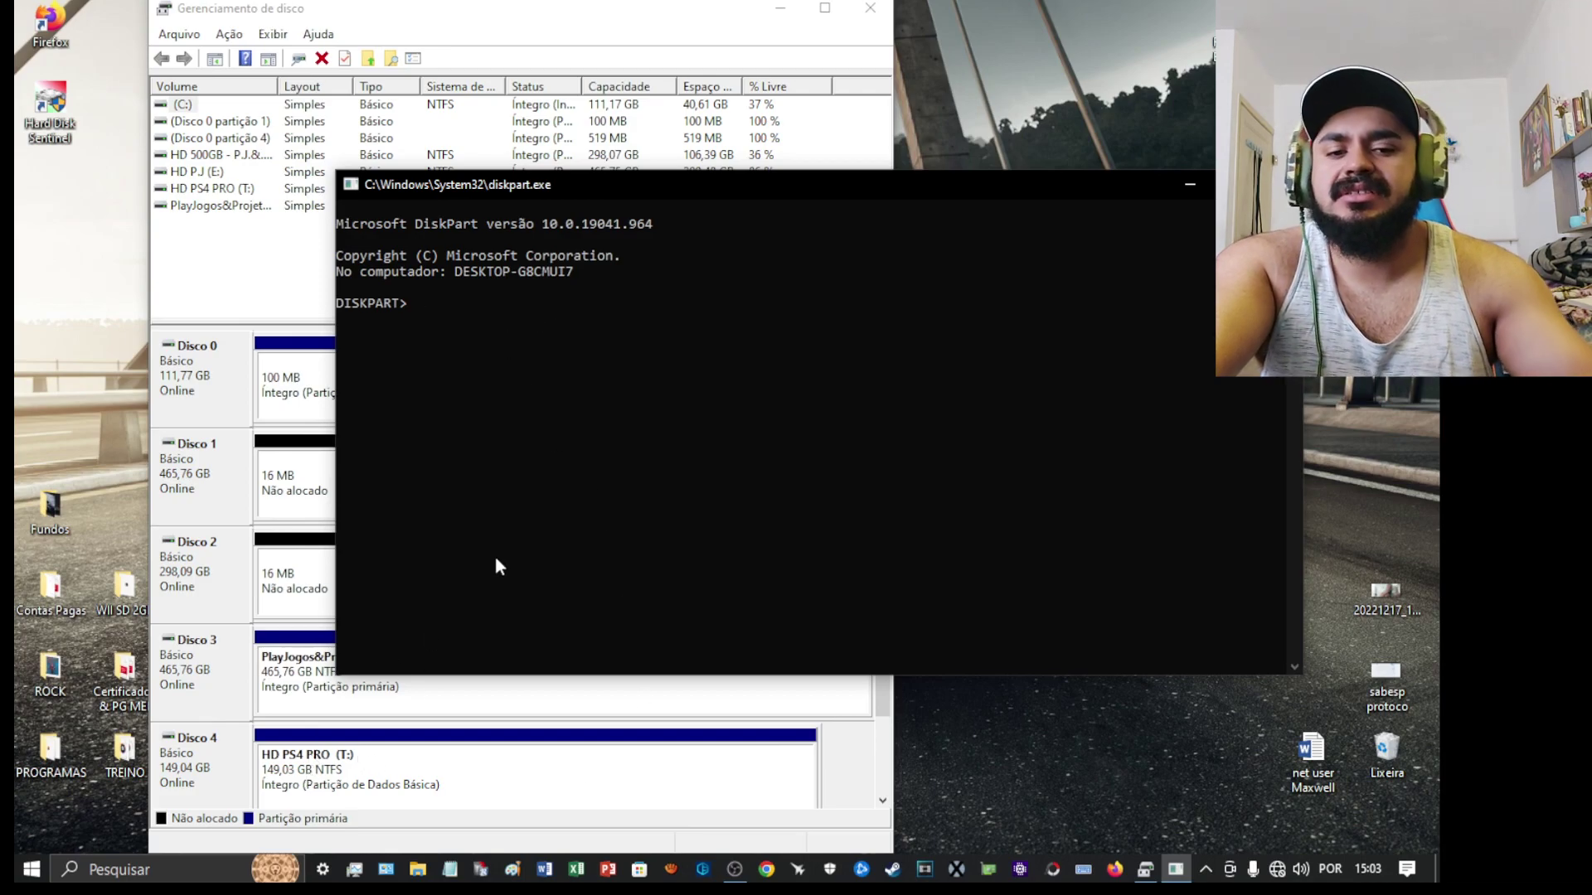
List the computer's disks in DISKPART with the LIST DISK command
type("LIS")
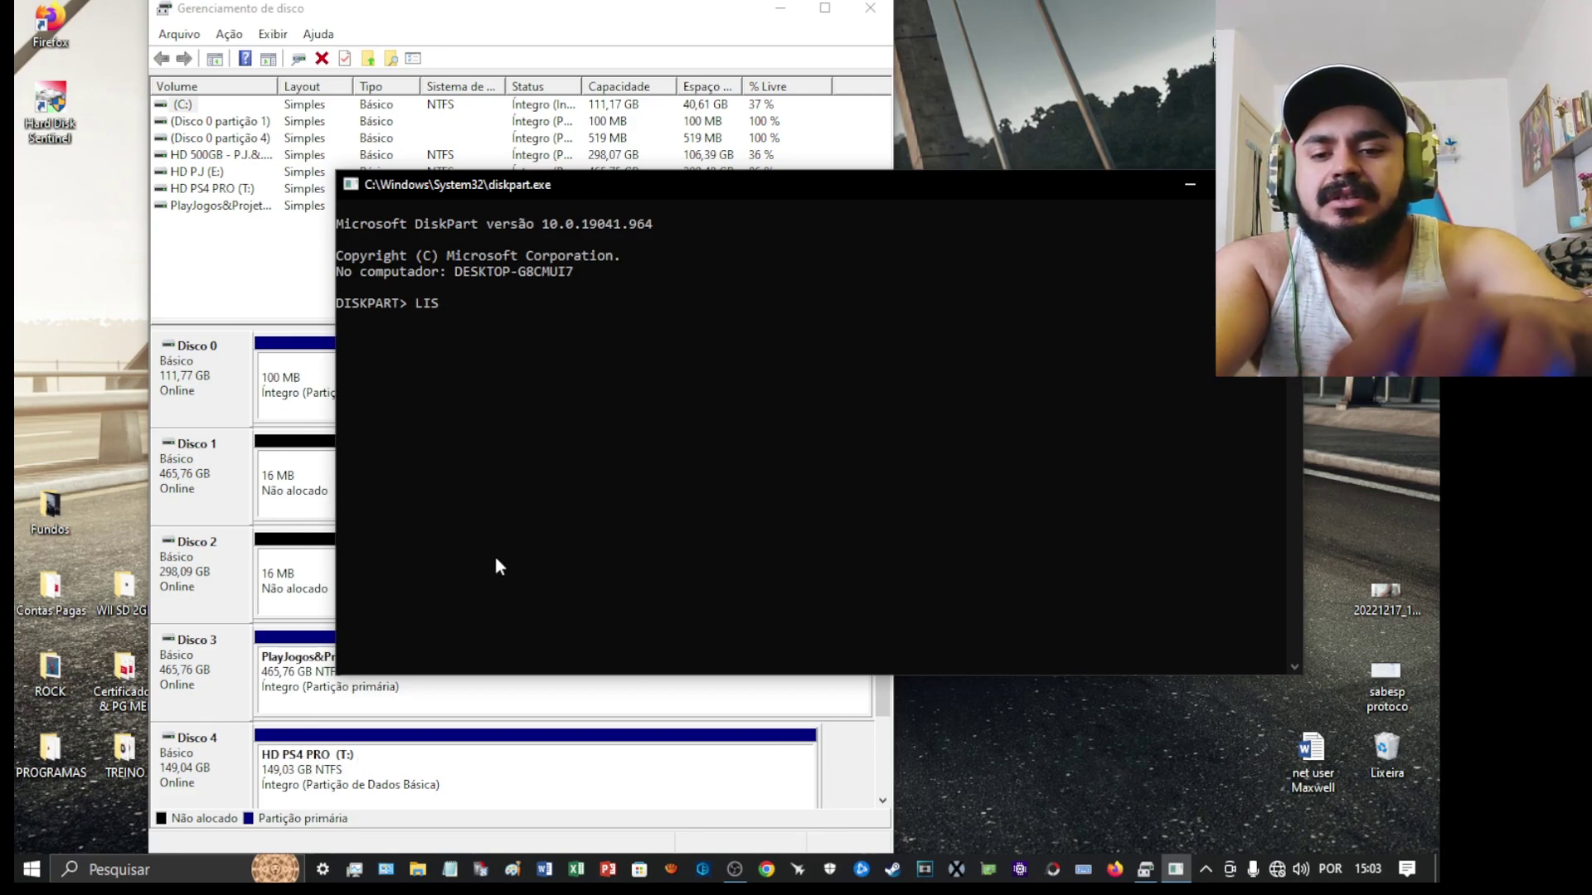
type("T DISK")
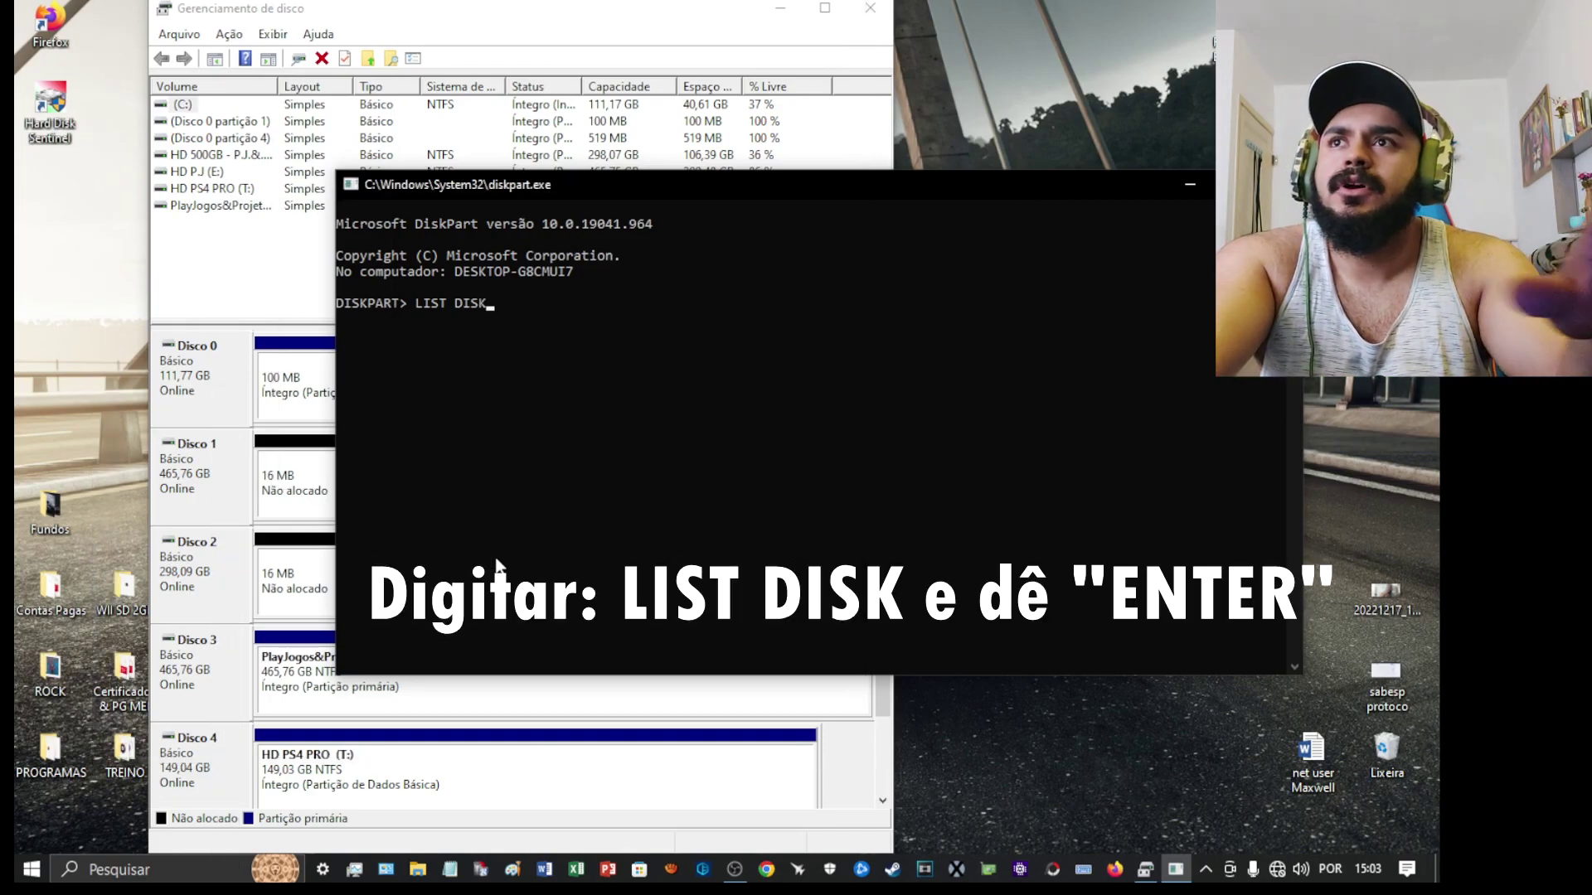
key("Return")
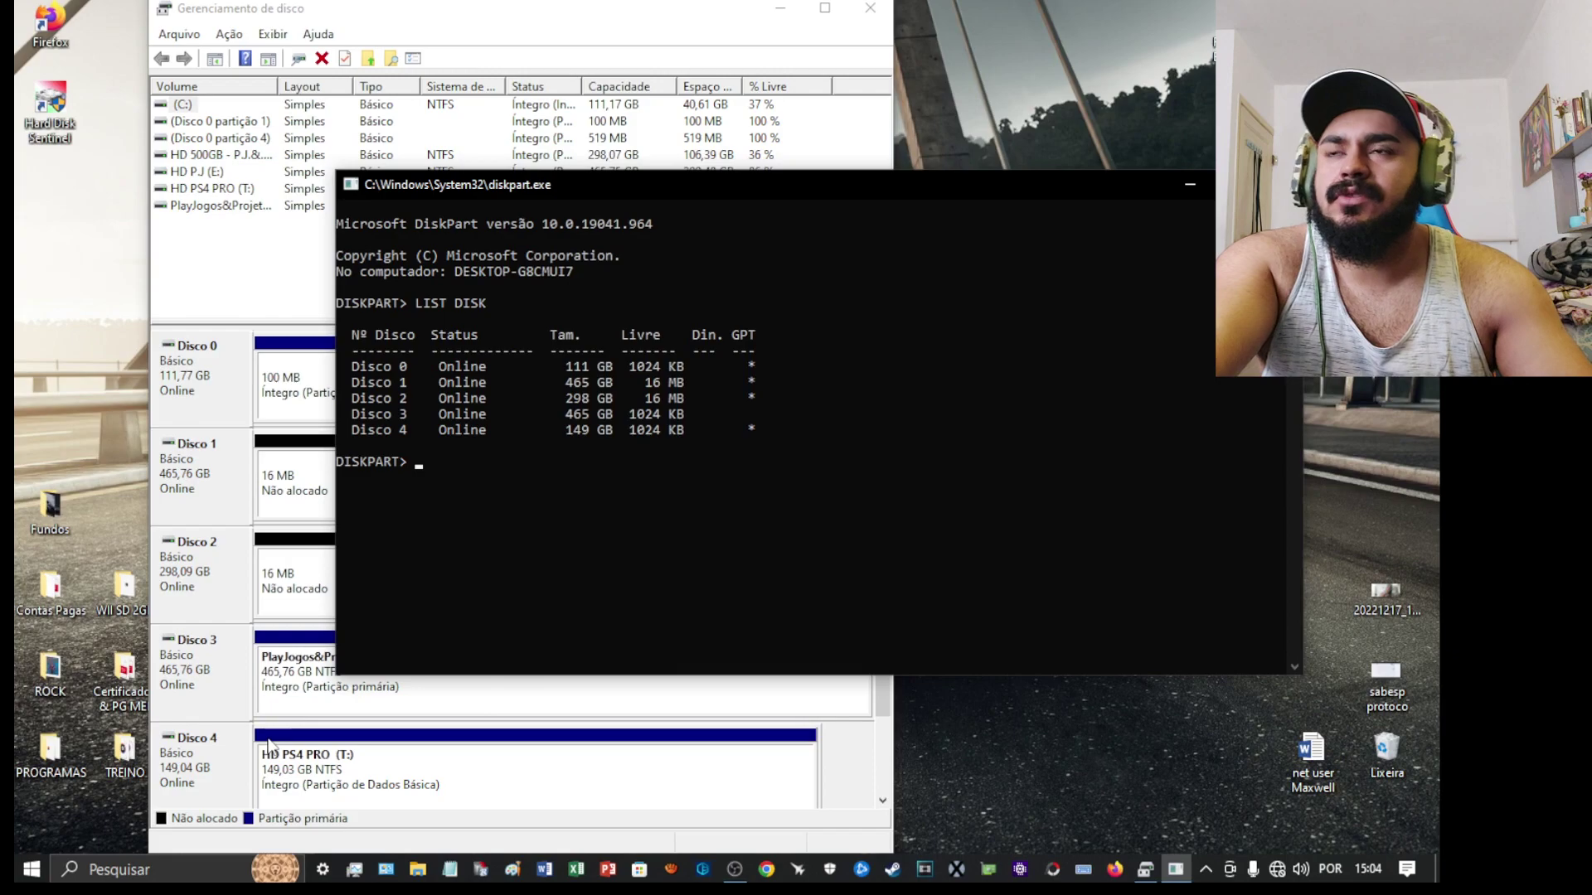
Enter SELECT DISK 4 at the DISKPART prompt without running it
type("SE")
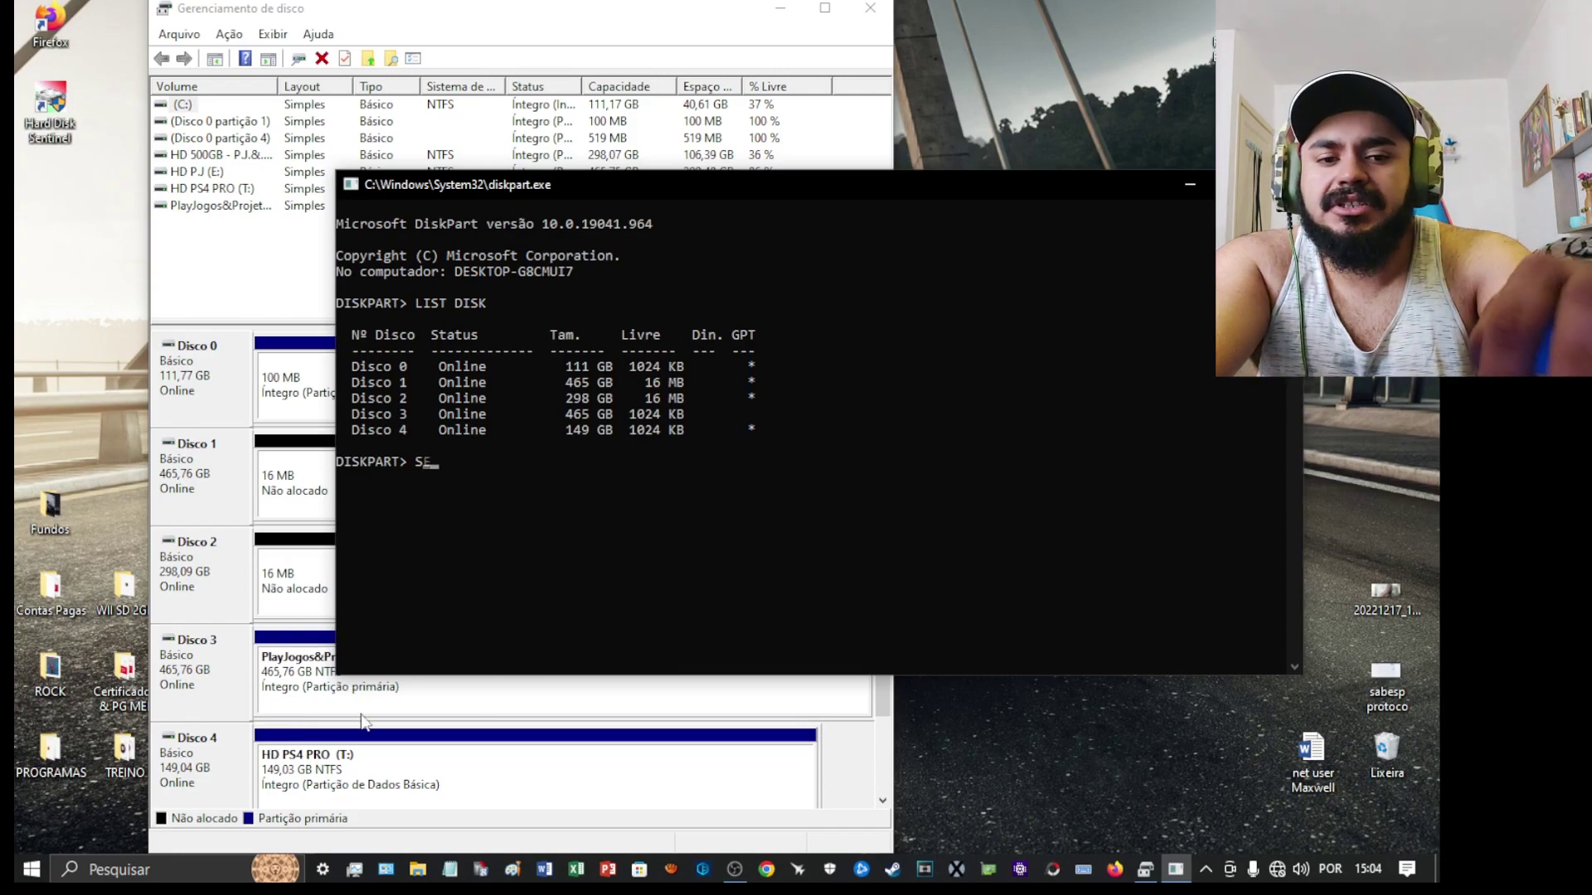
type("LECT ")
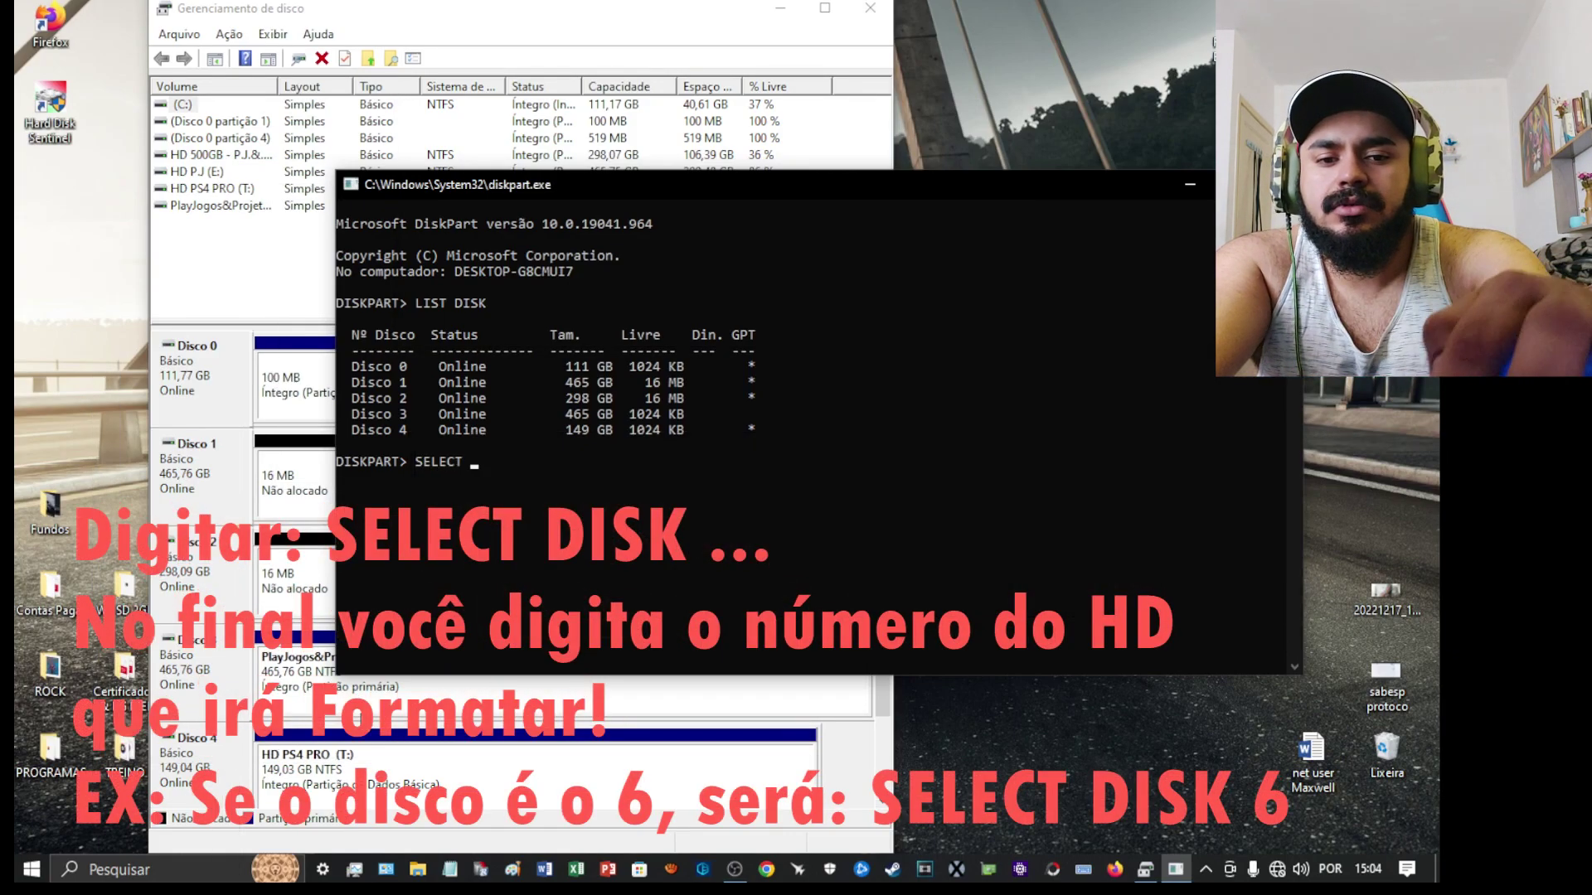
type("DISK 4")
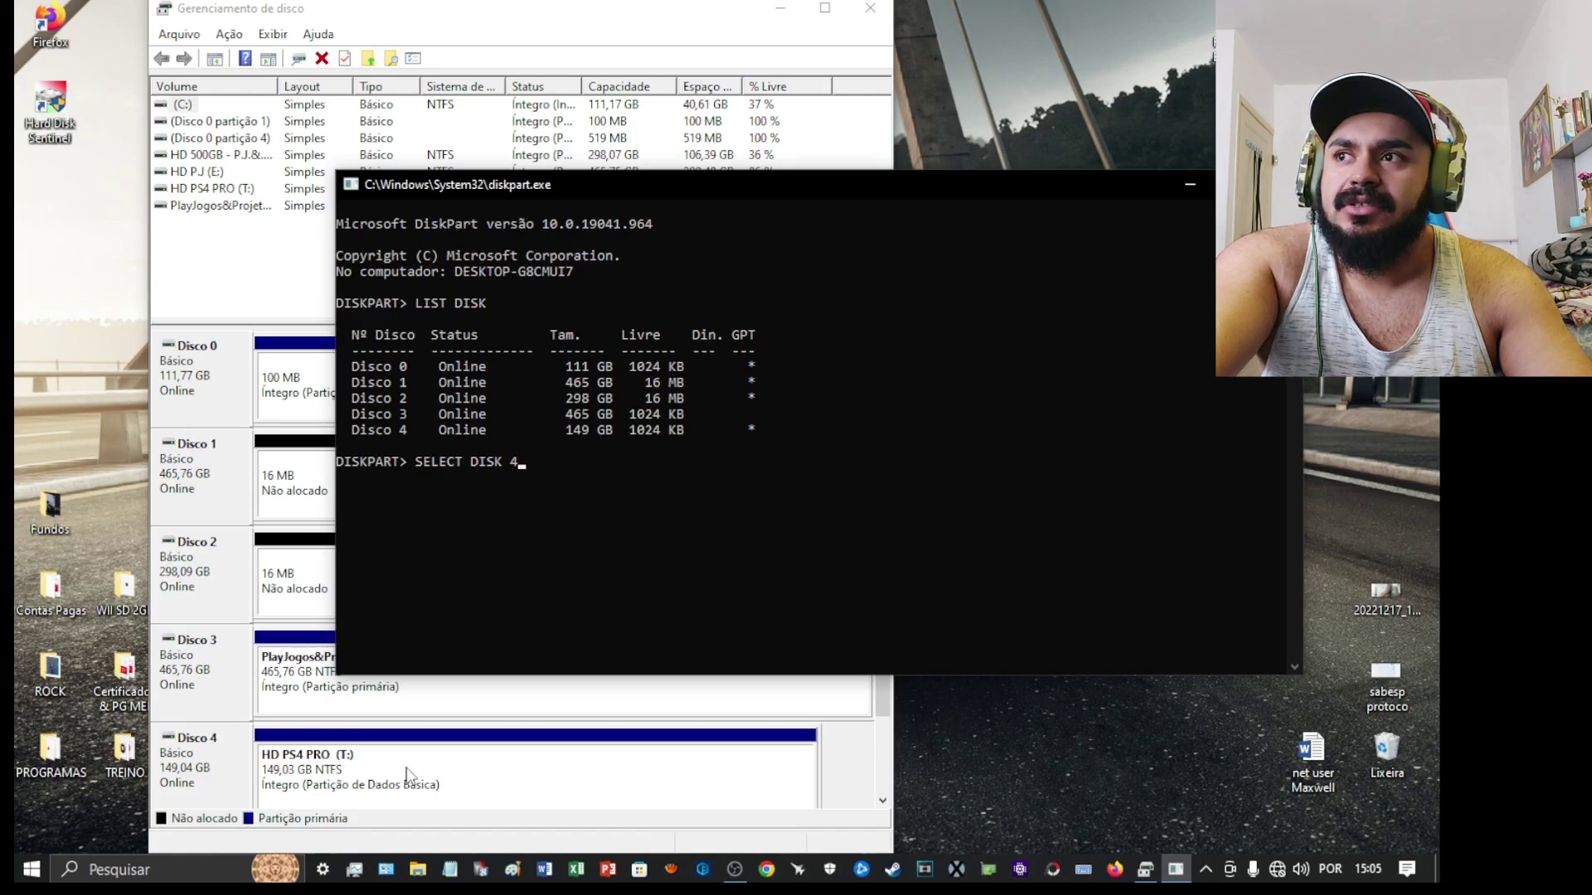
Check the contents of the HD PS4 PRO (T:) drive in File Explorer, return to Este Computador and close the window
double_click(126, 742)
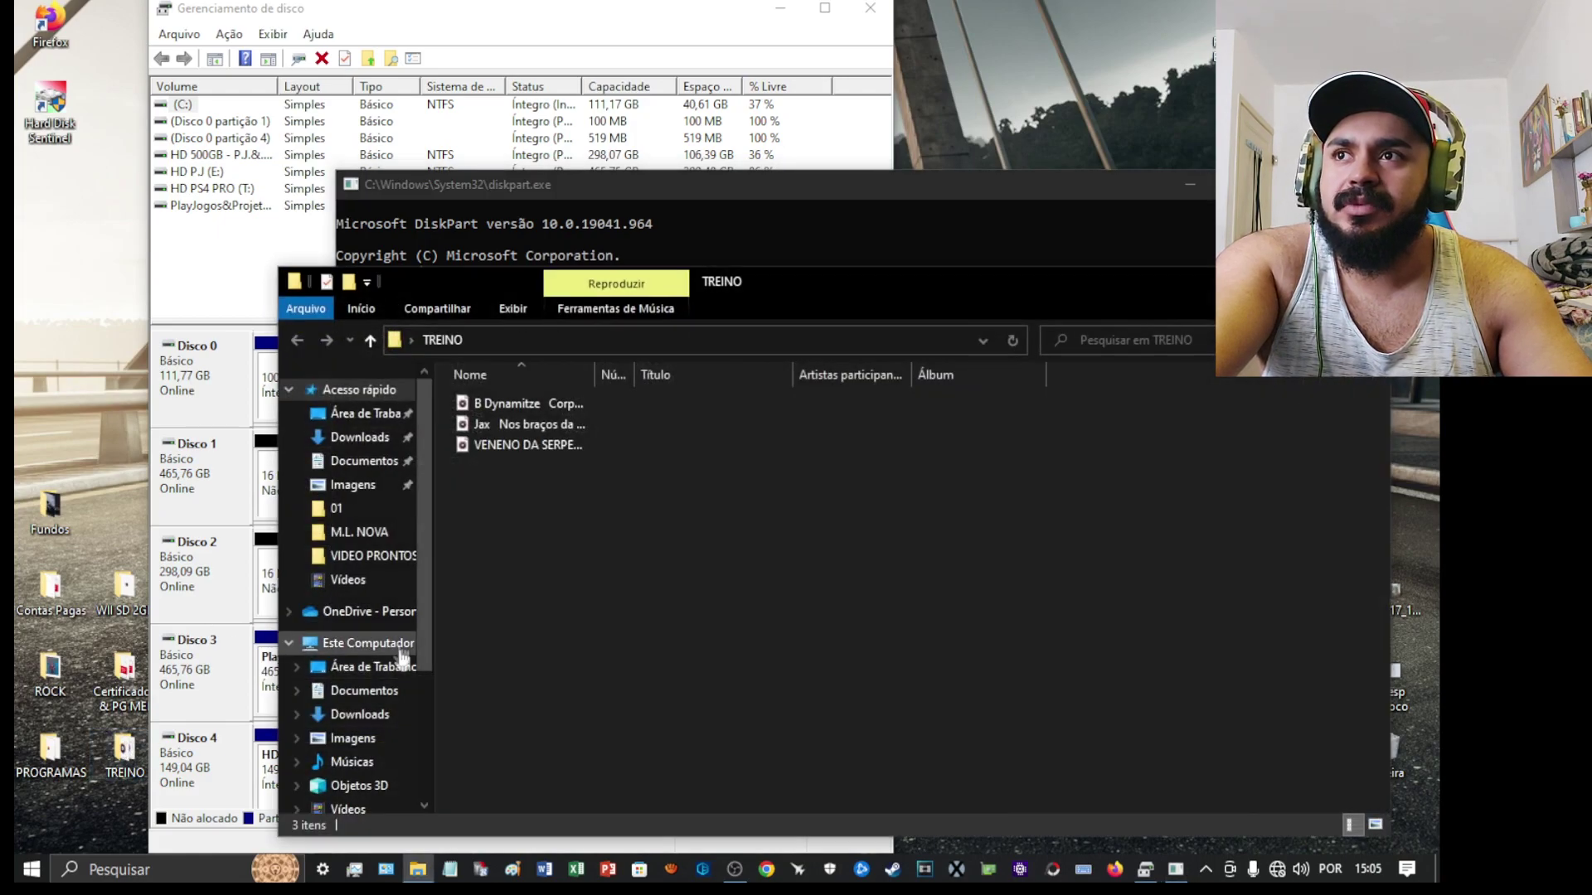
left_click(365, 647)
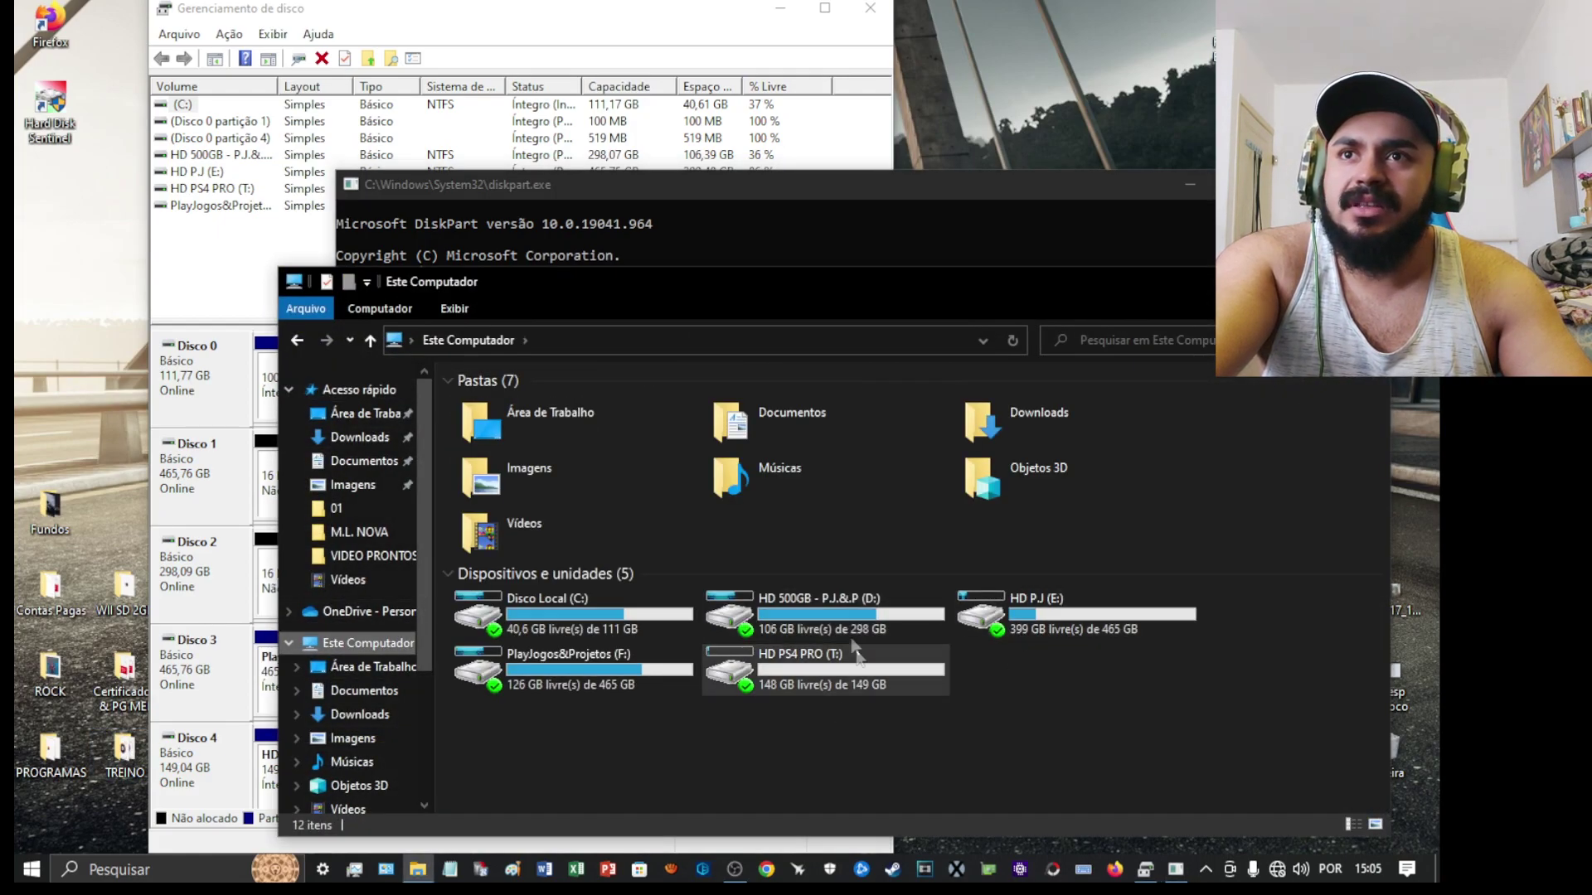
double_click(786, 671)
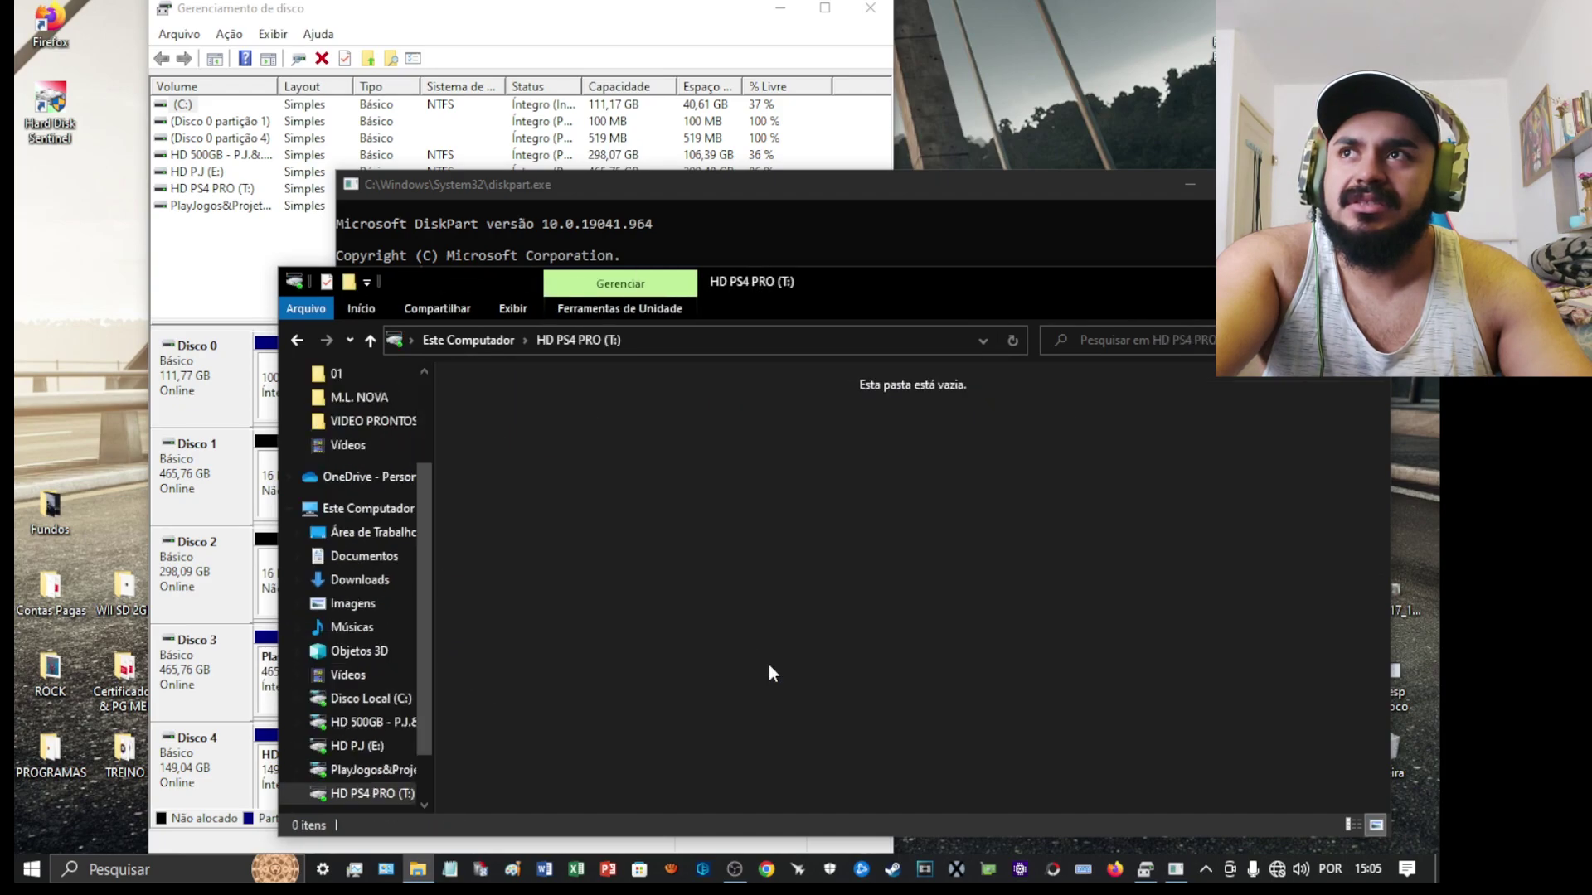
left_click(297, 340)
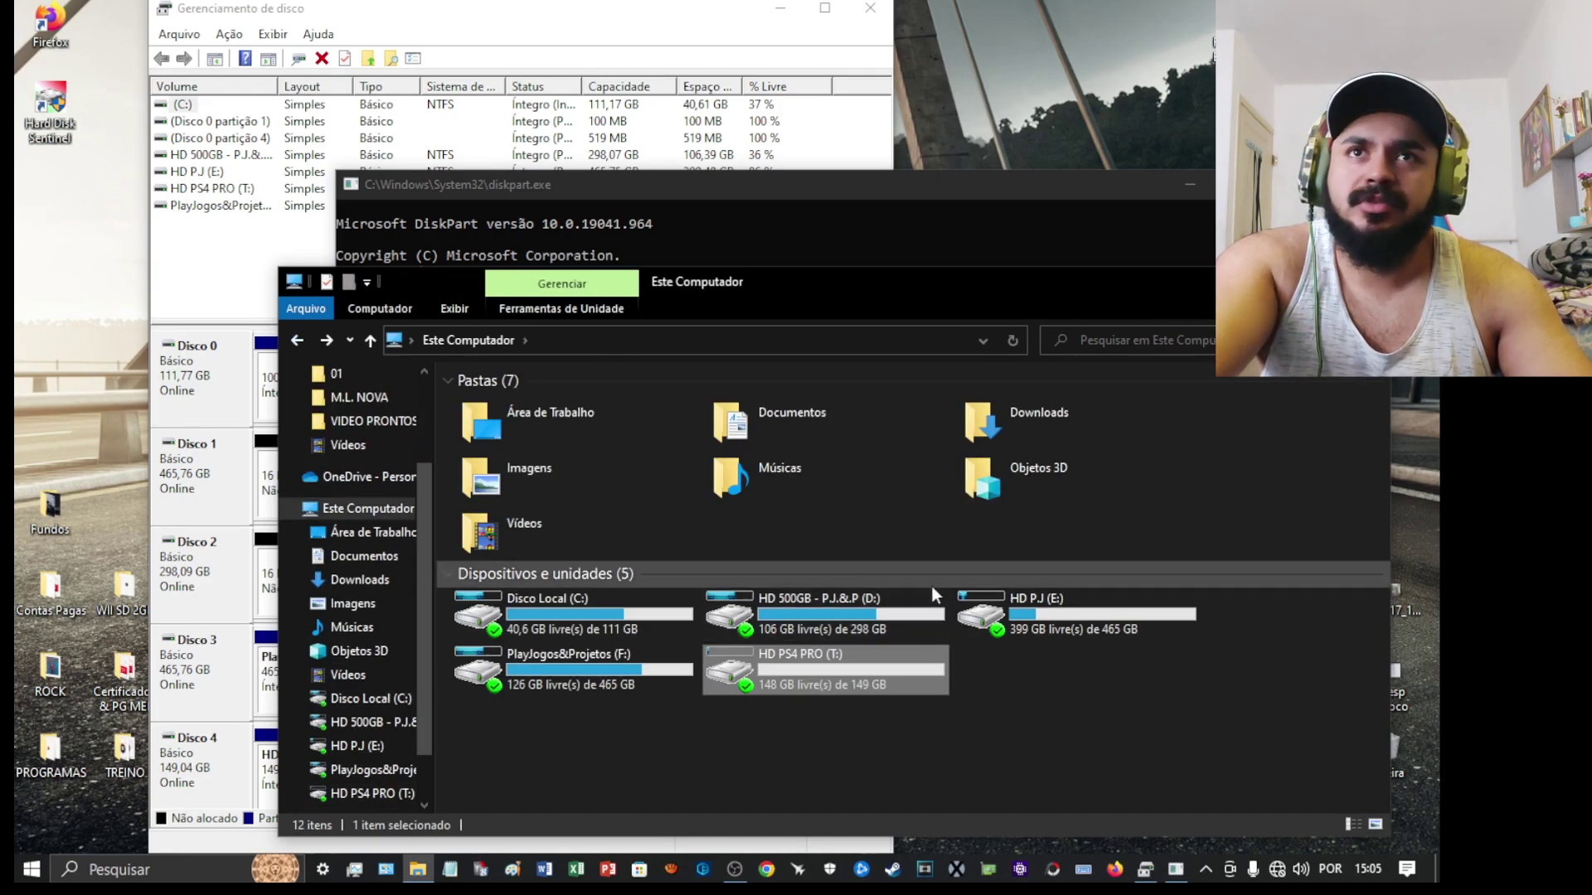
left_click(1370, 280)
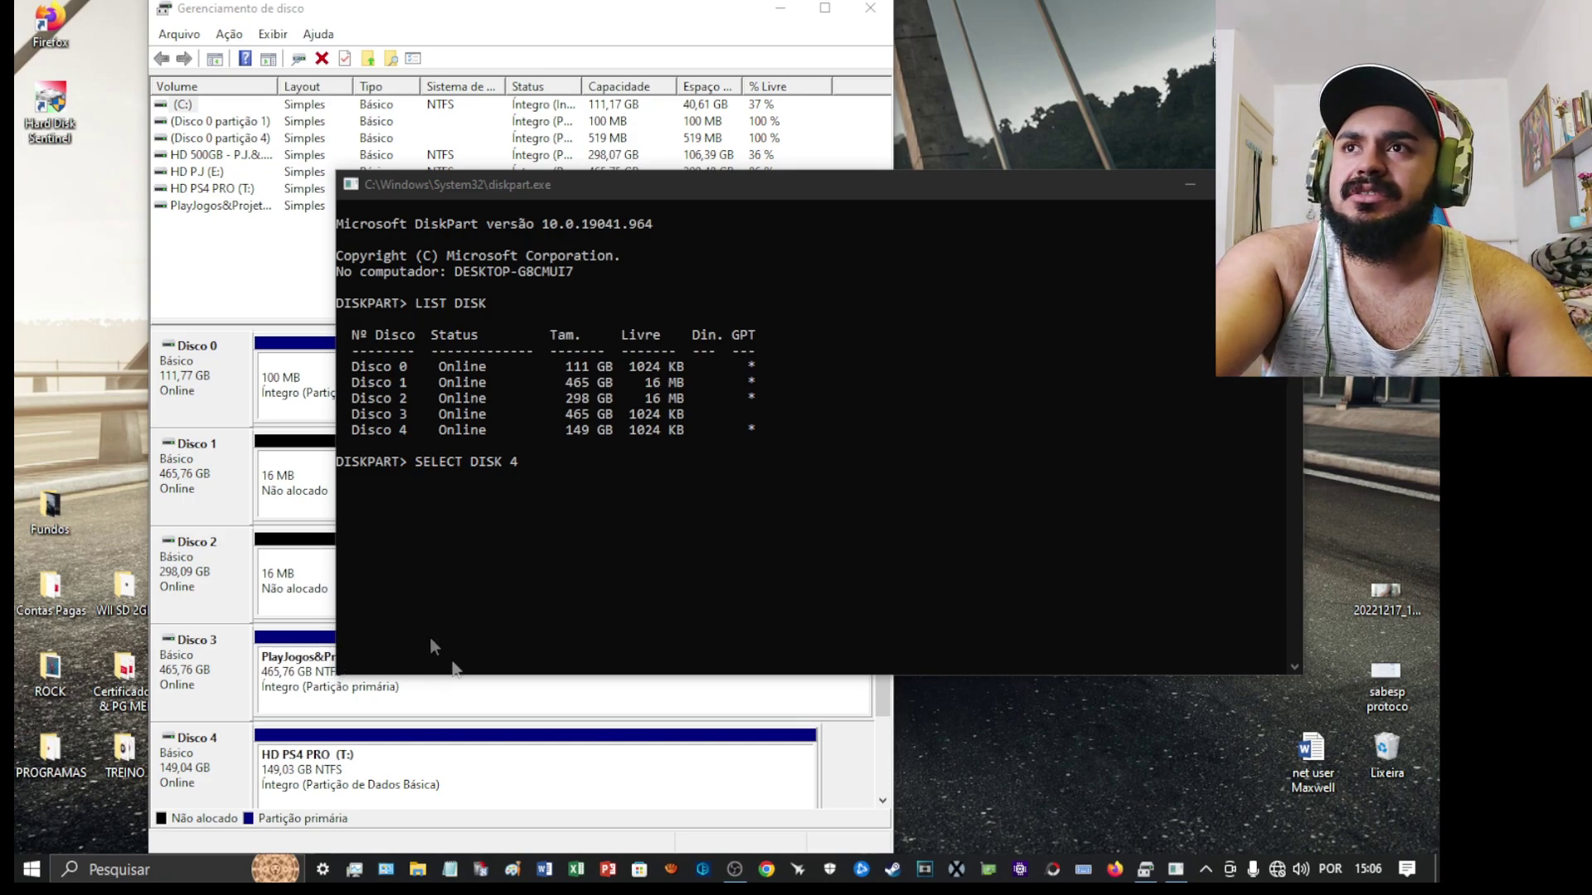
Return to the DISKPART console and run the pending SELECT DISK 4 command
left_click(522, 463)
left_click(522, 461)
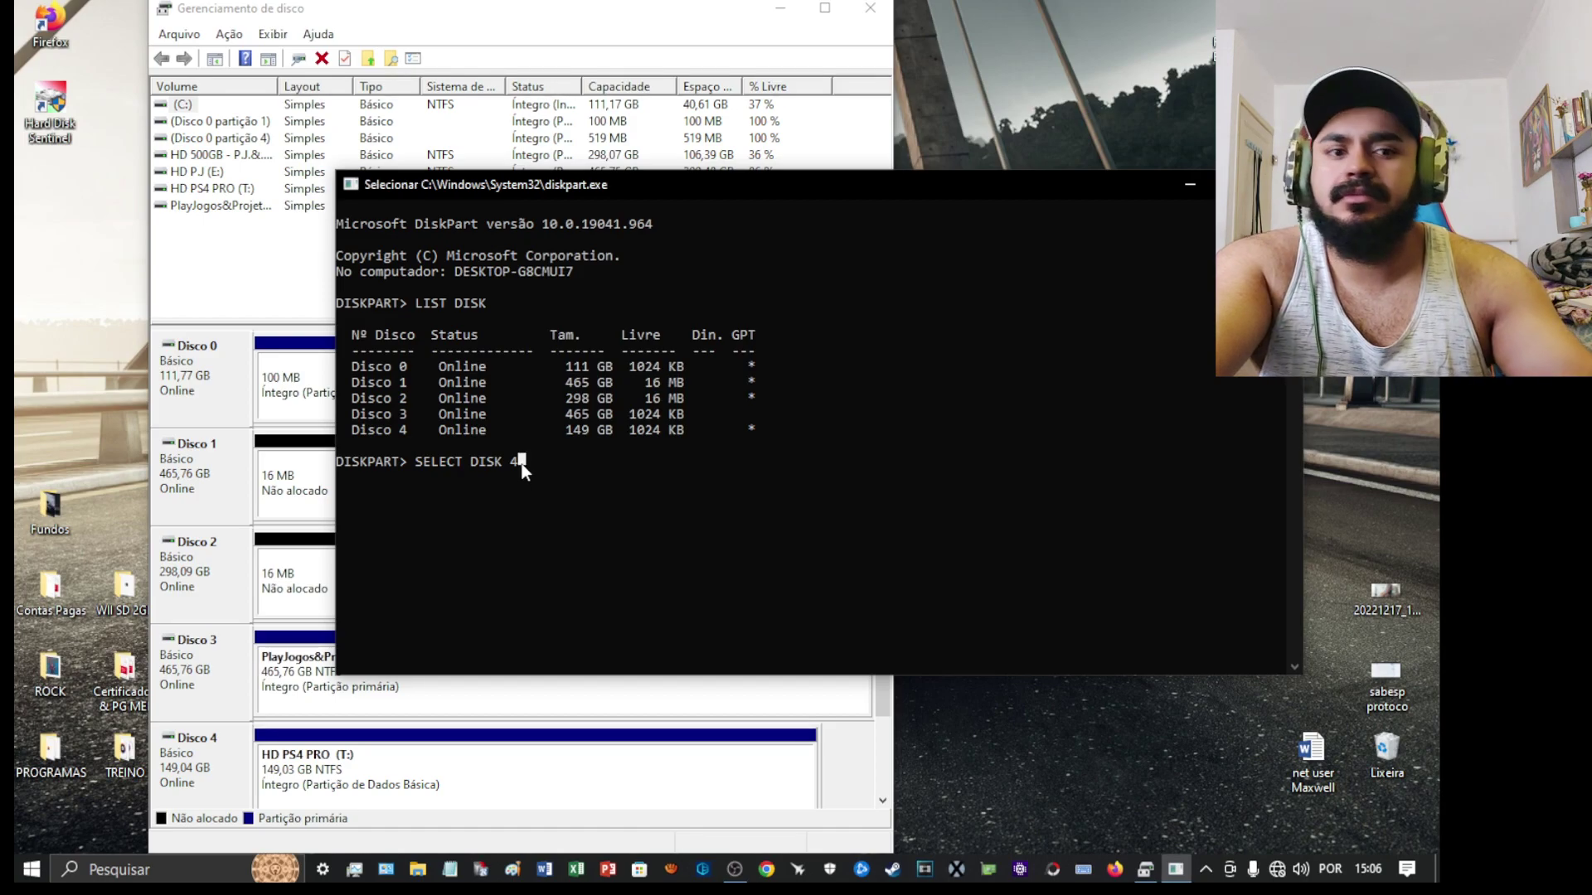
right_click(520, 461)
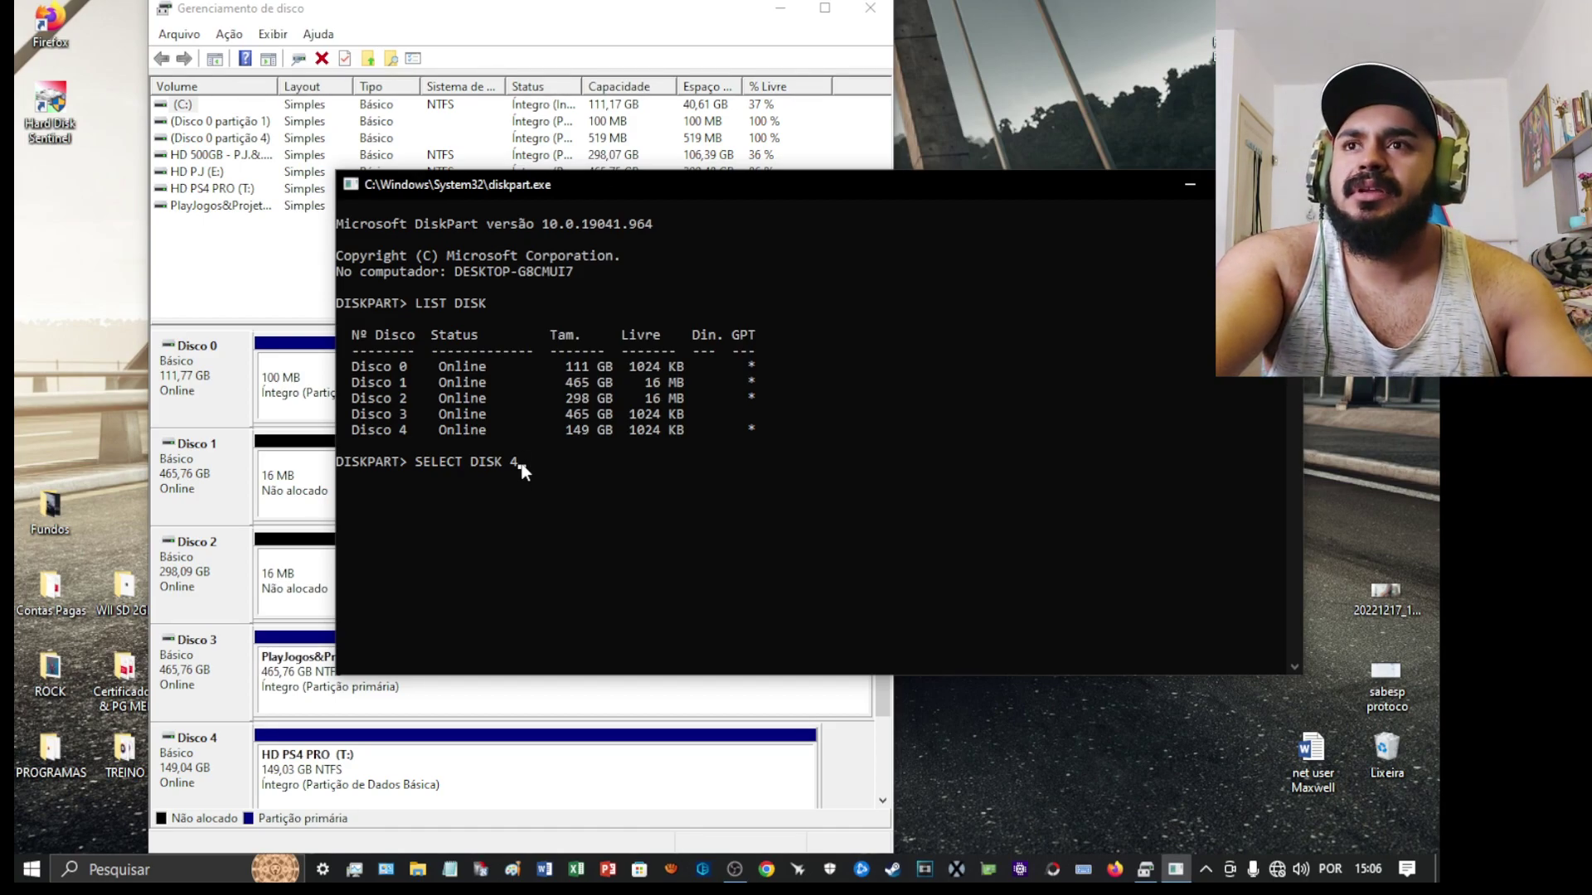
key("Return")
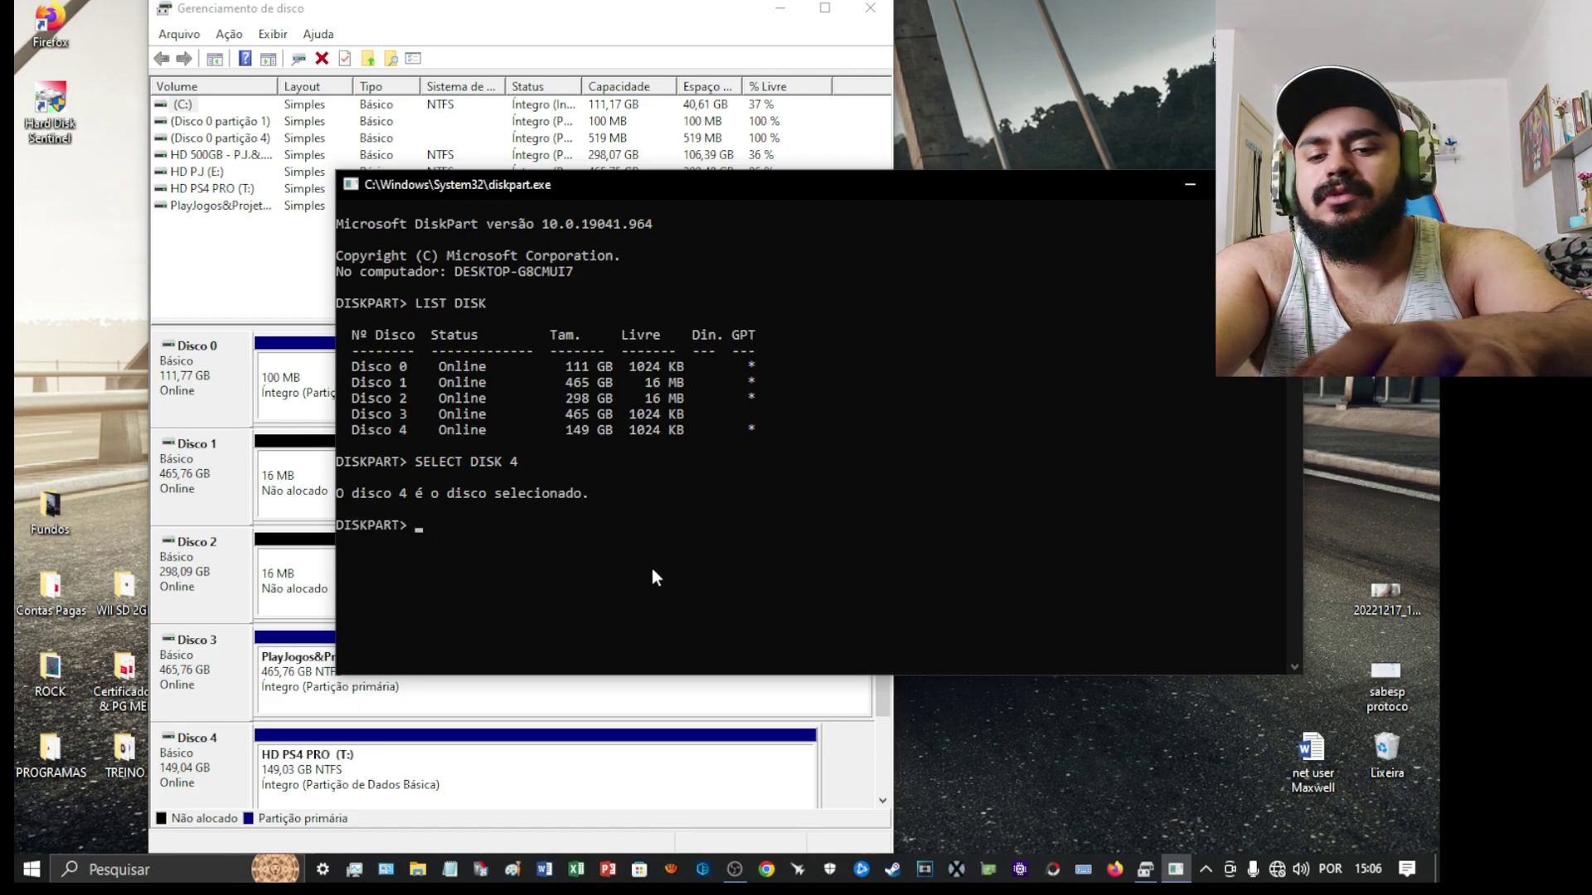
Wipe the selected disk with the CLEAN command and close the DISKPART console
type("CLEA")
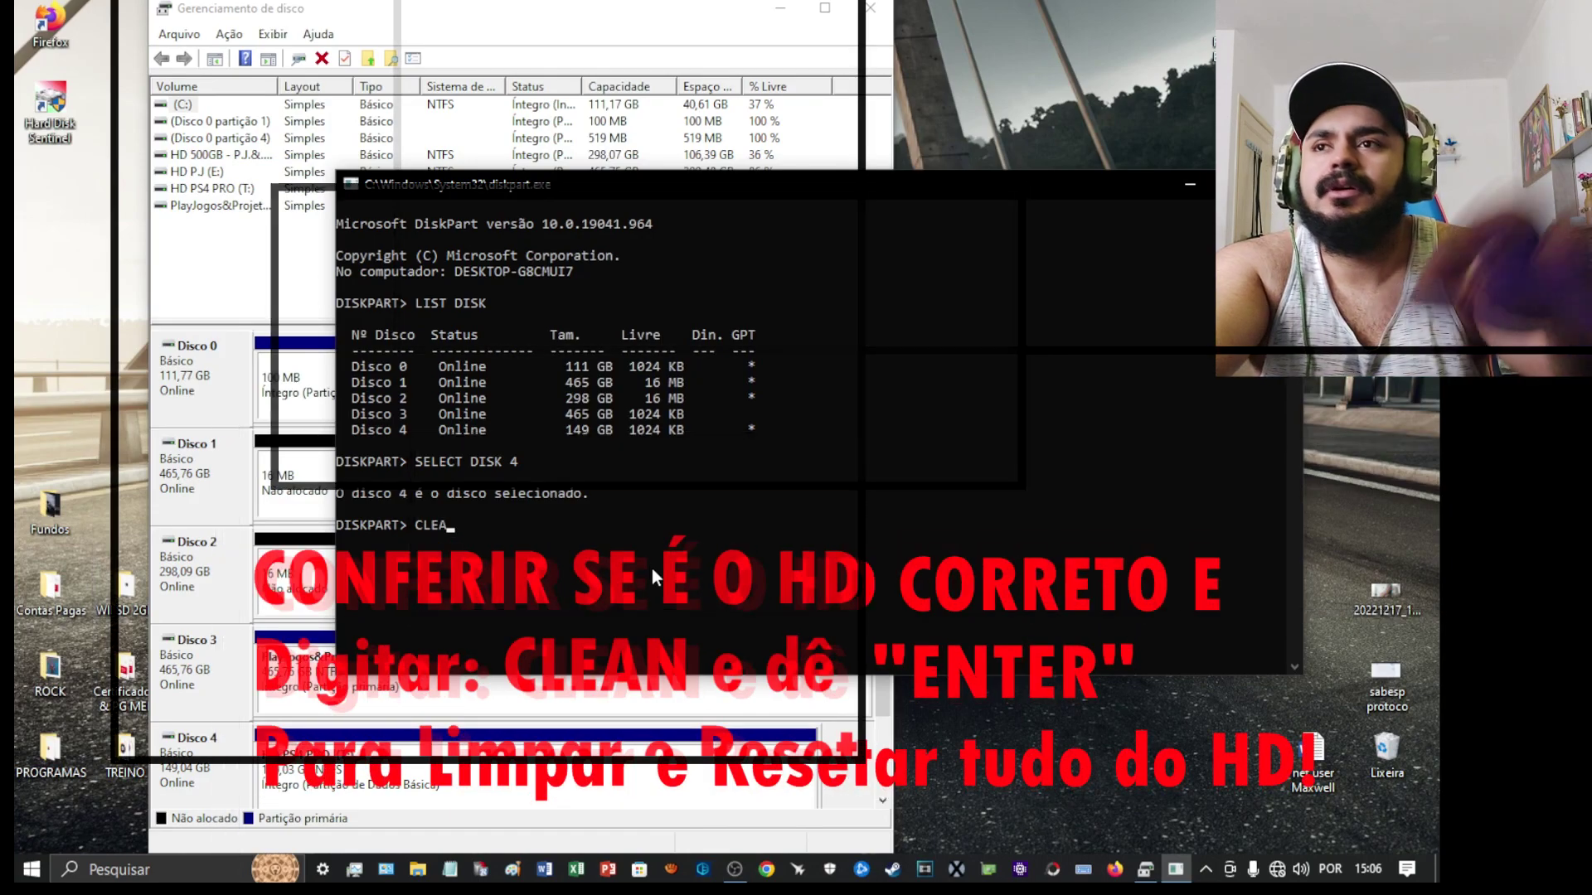
type("N")
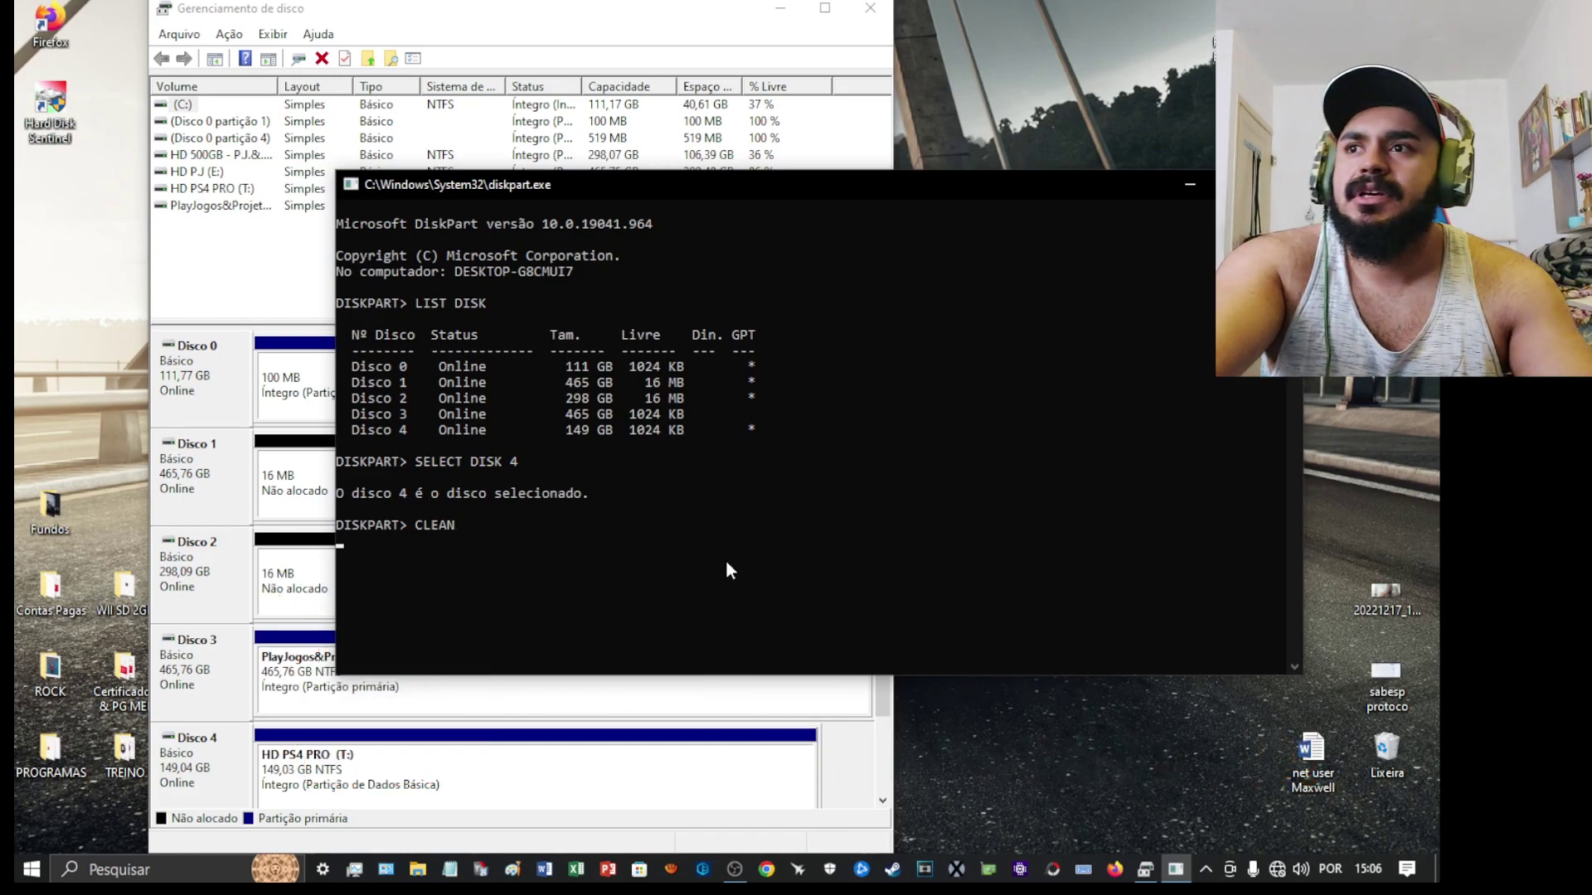
key("Return")
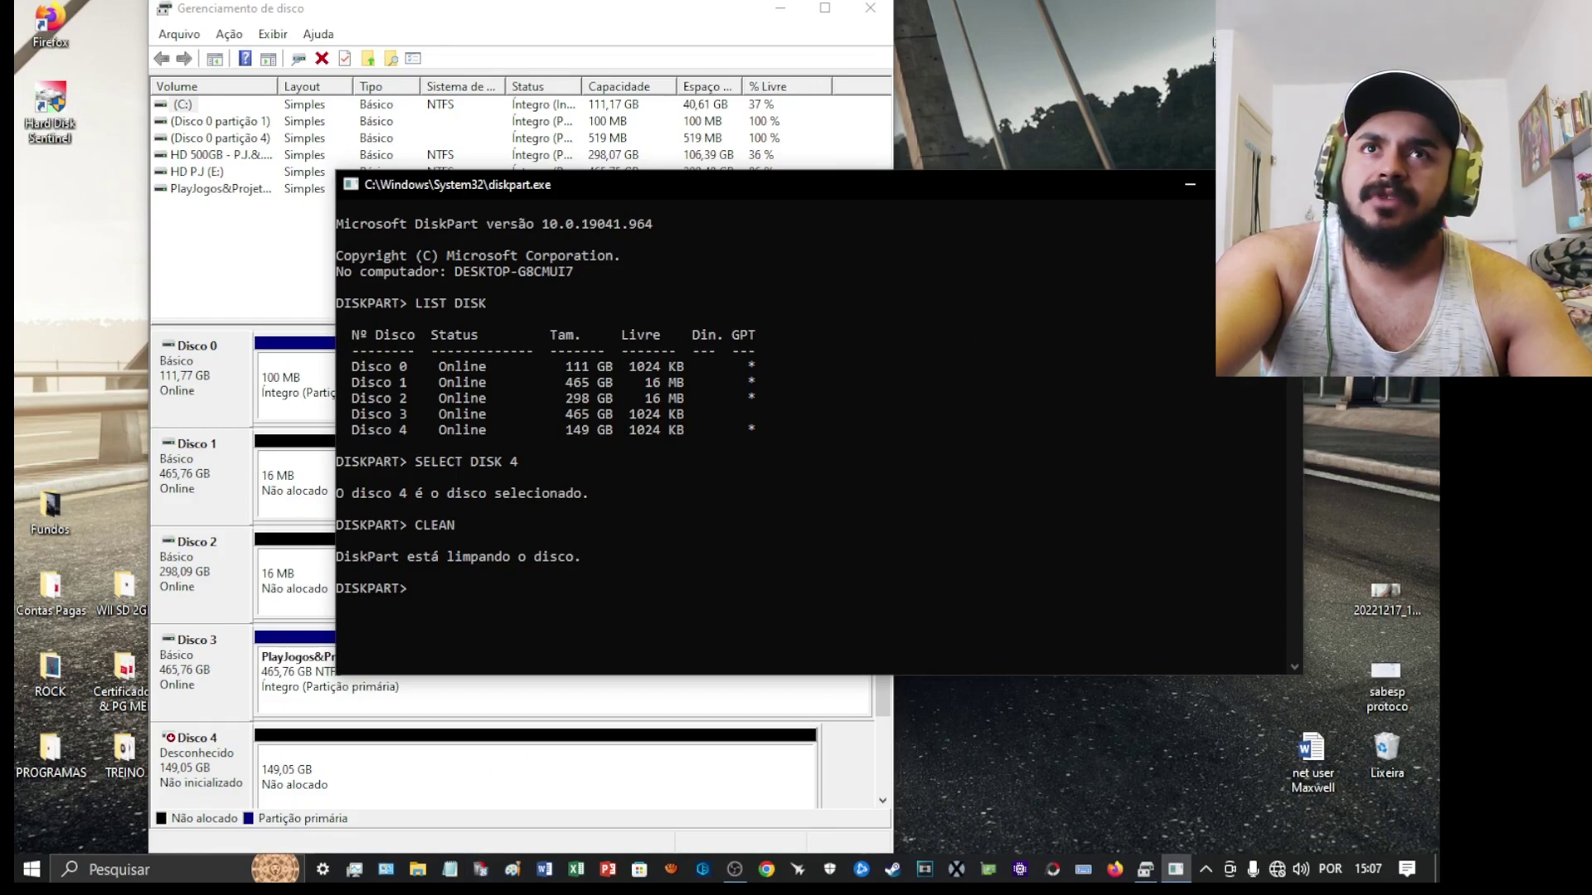
key("alt+F4")
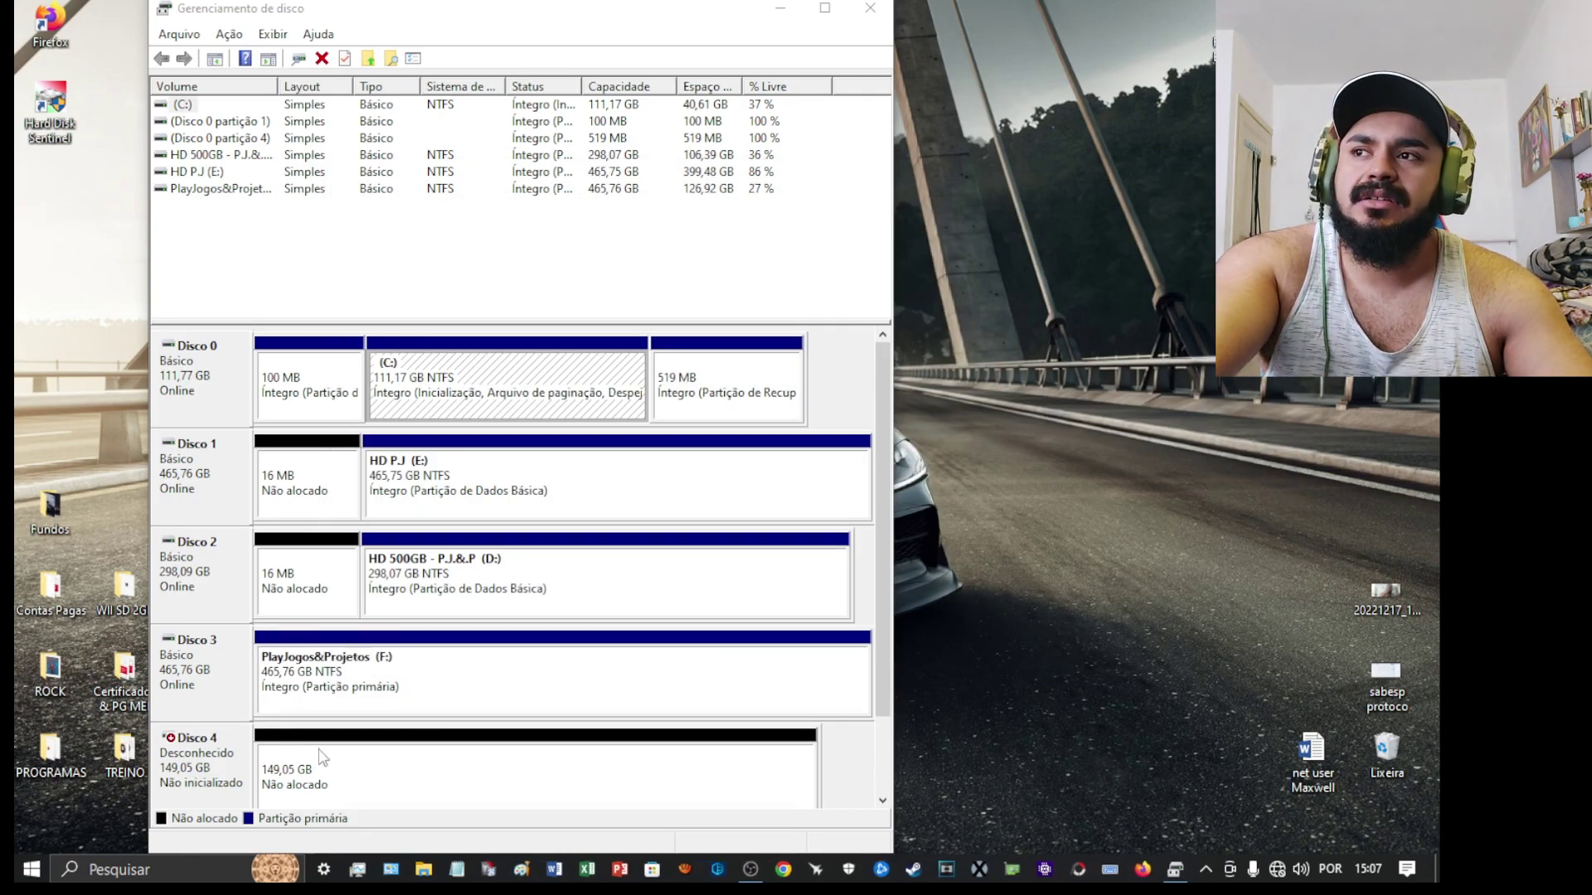
Show the drives under Este Computador in File Explorer and move that window beside the Disk Management disk list
double_click(126, 748)
left_click(383, 673)
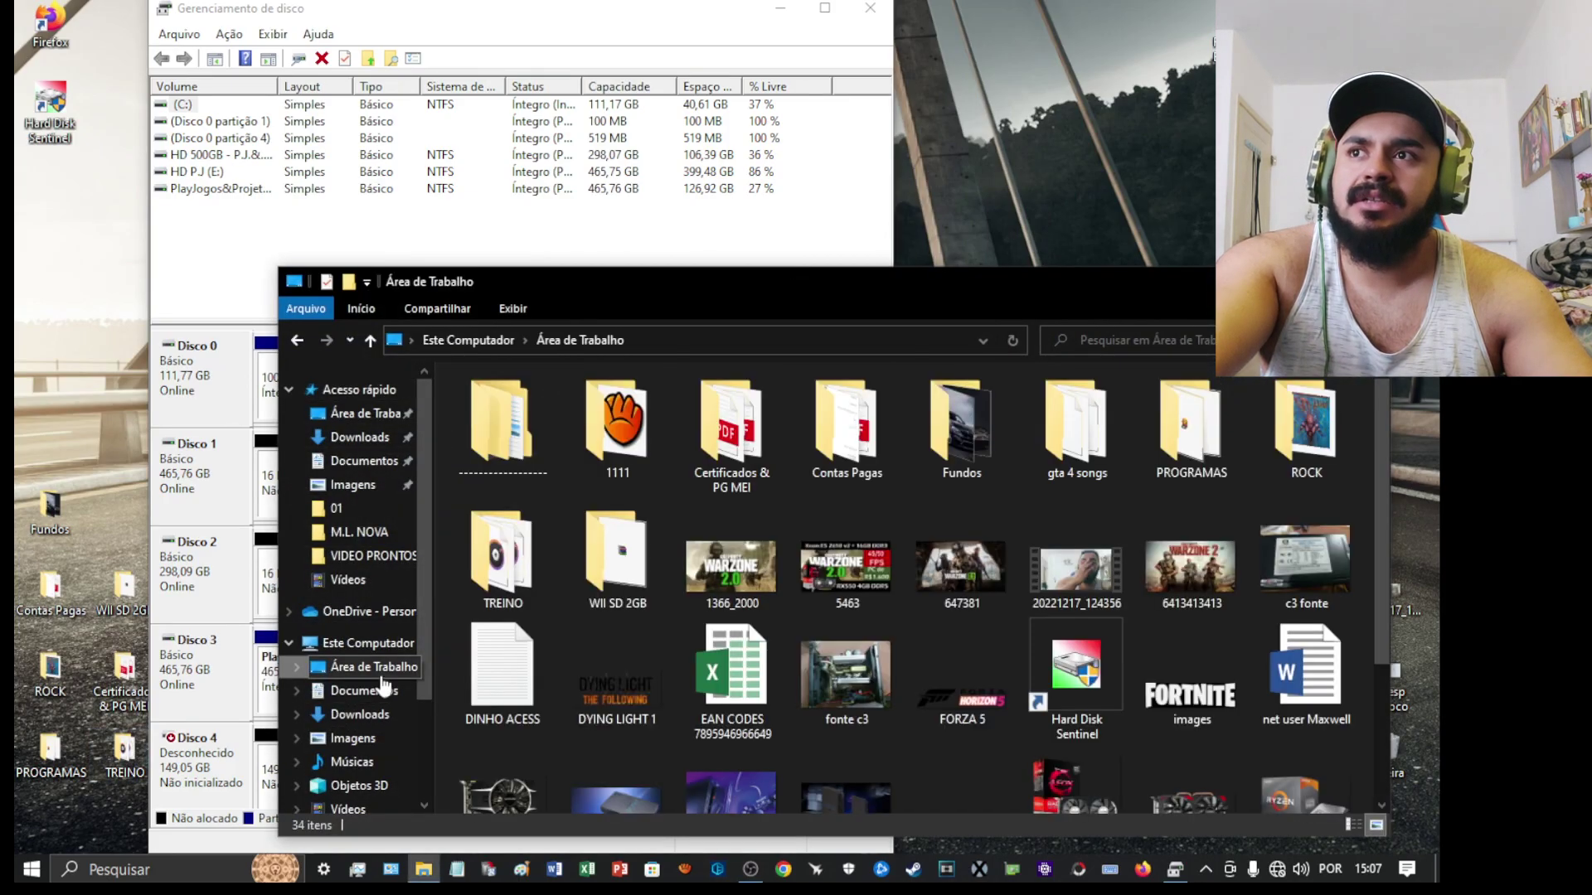
left_click(368, 643)
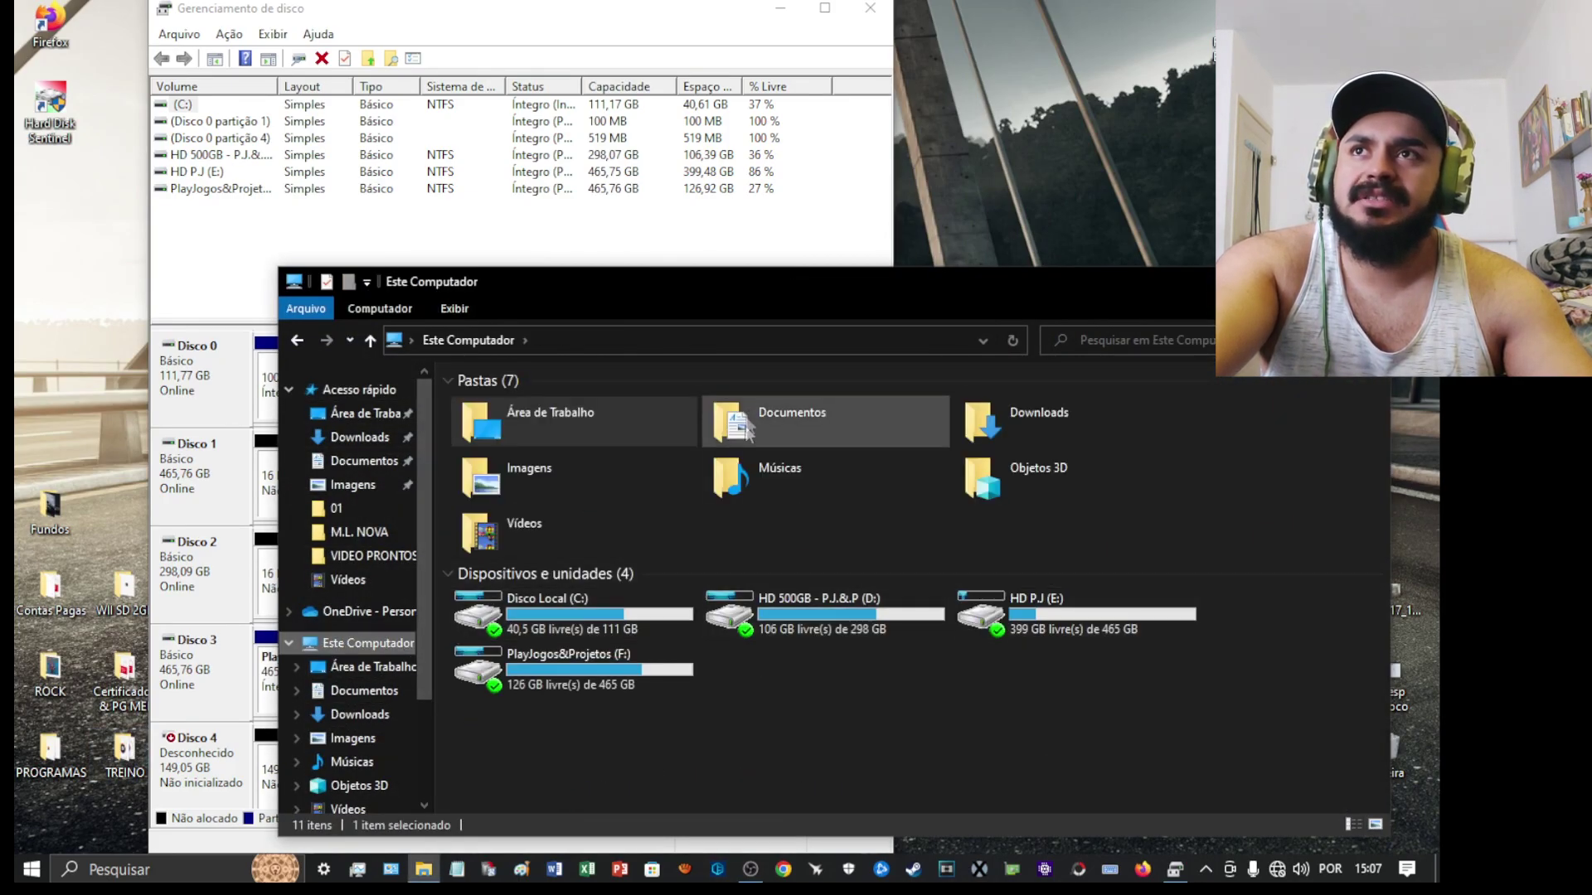
left_click_drag(636, 299, 1012, 284)
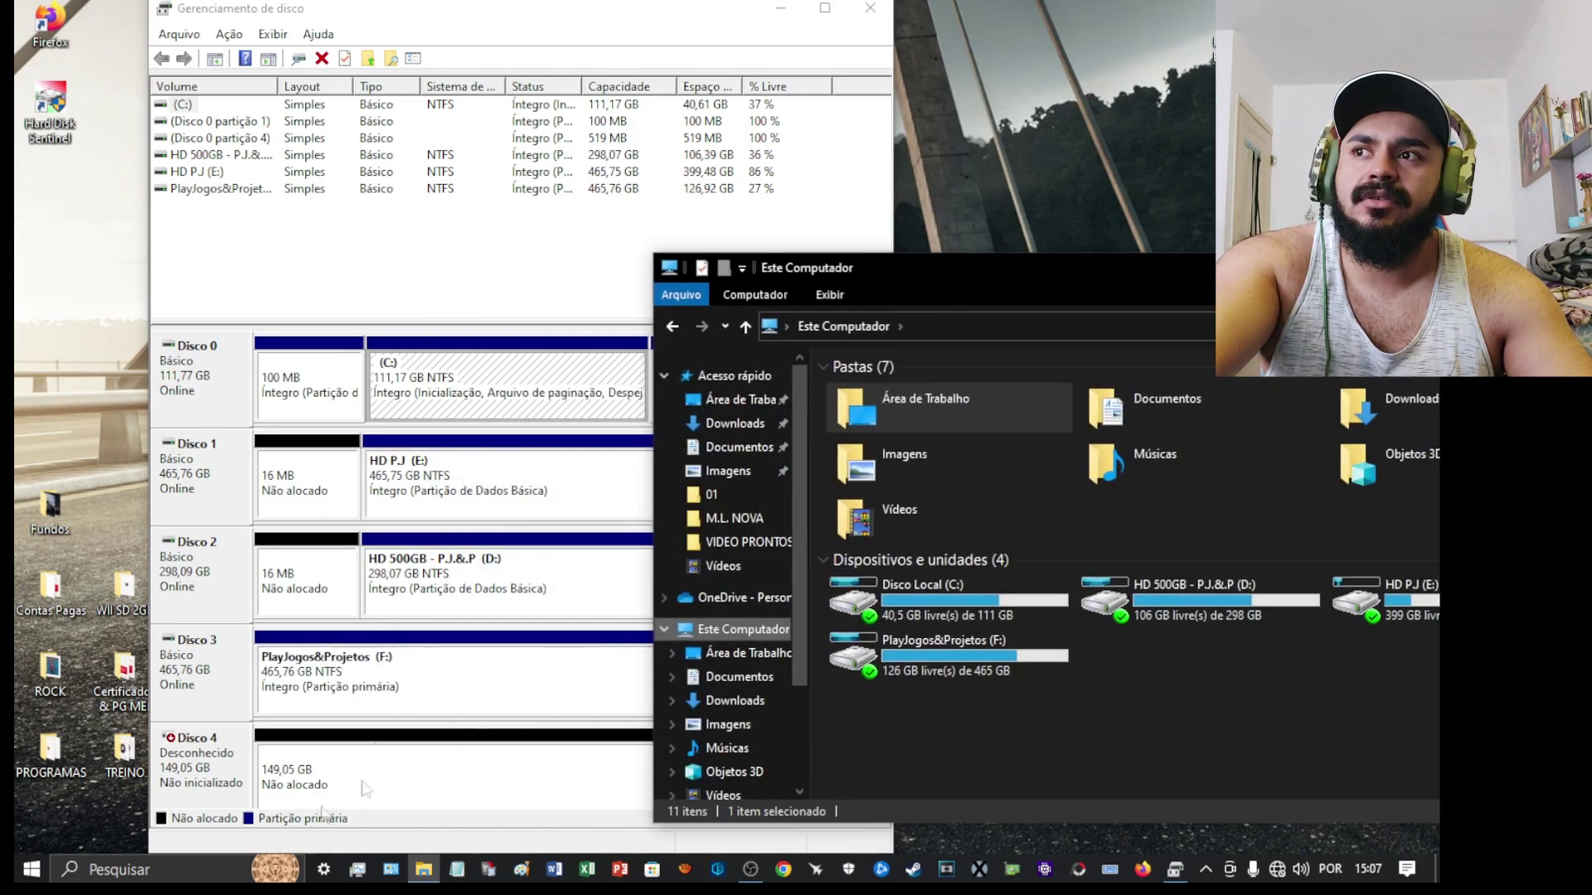
Initialize Disco 4 in Disk Management with the GPT (Tabela de Partição GUID) partition style
right_click(212, 758)
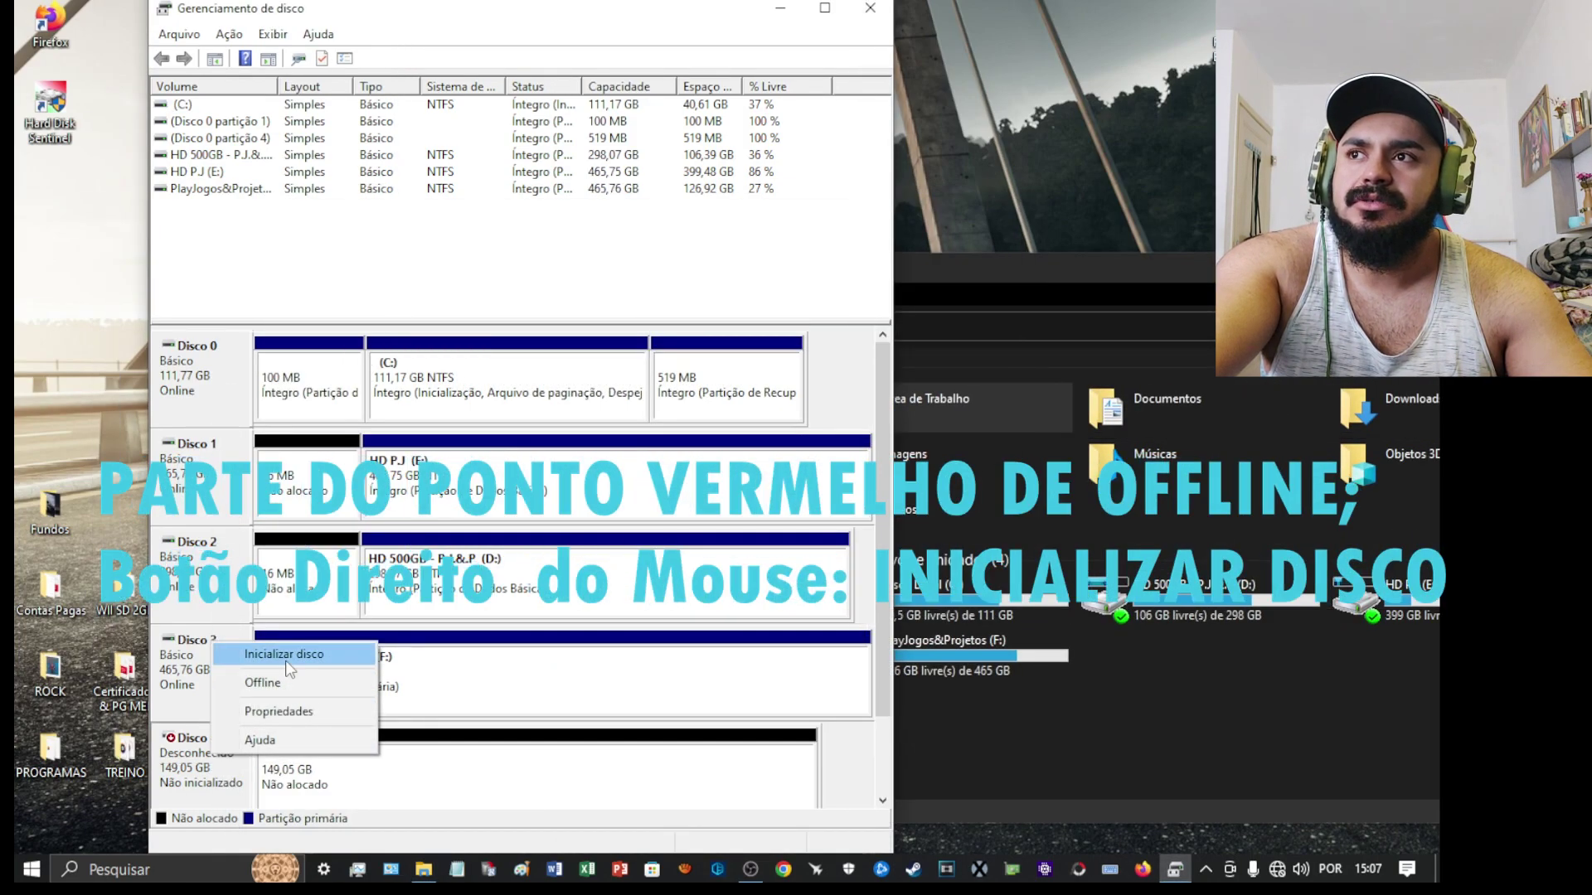
right_click(305, 792)
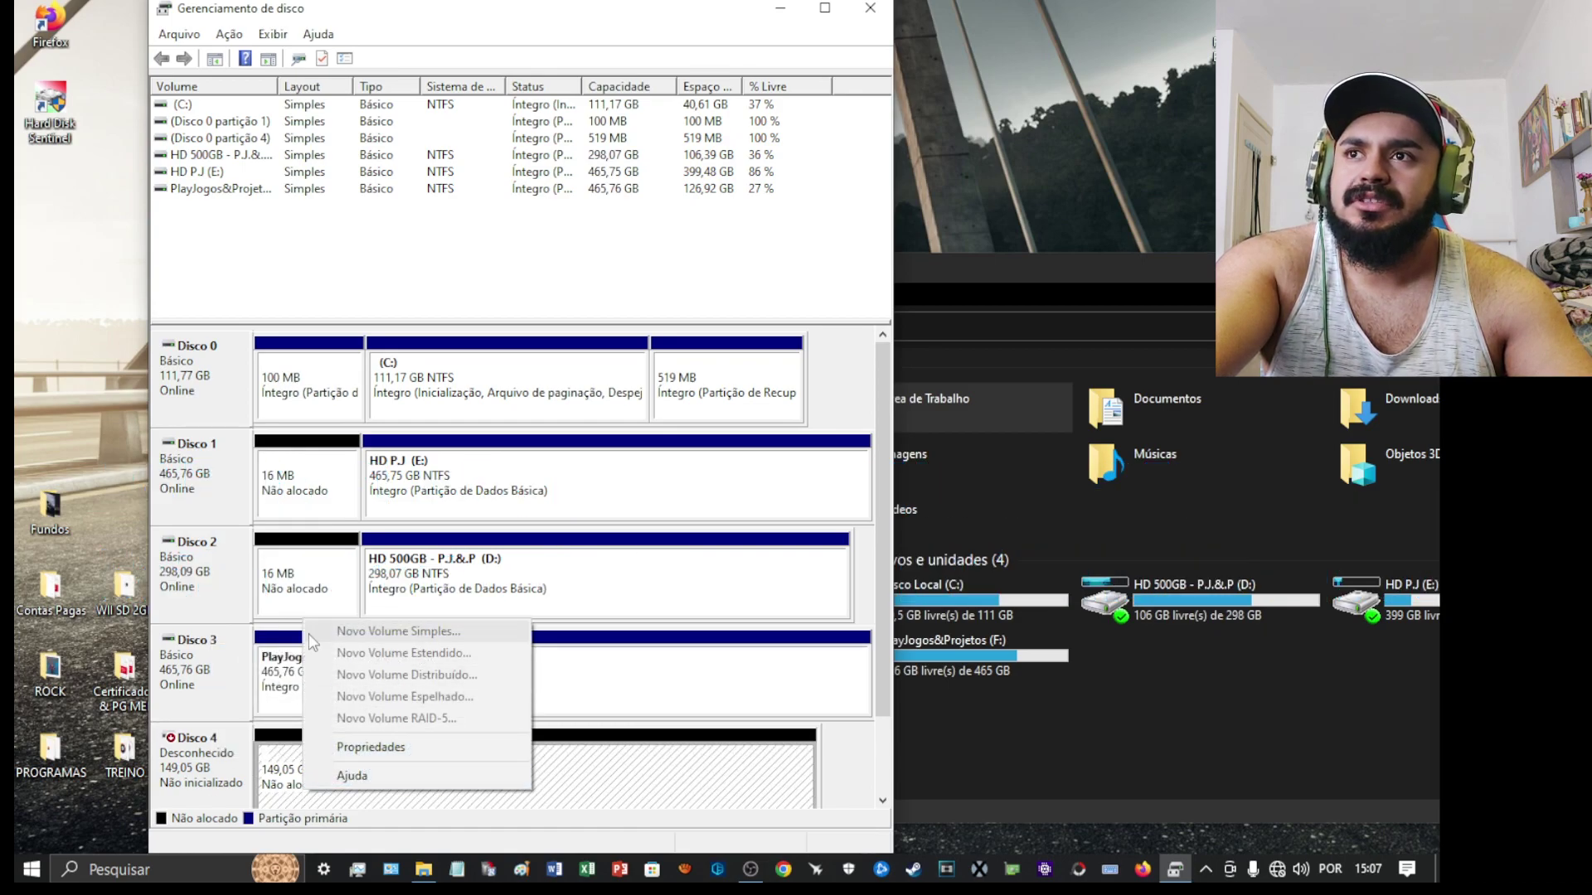
right_click(581, 679)
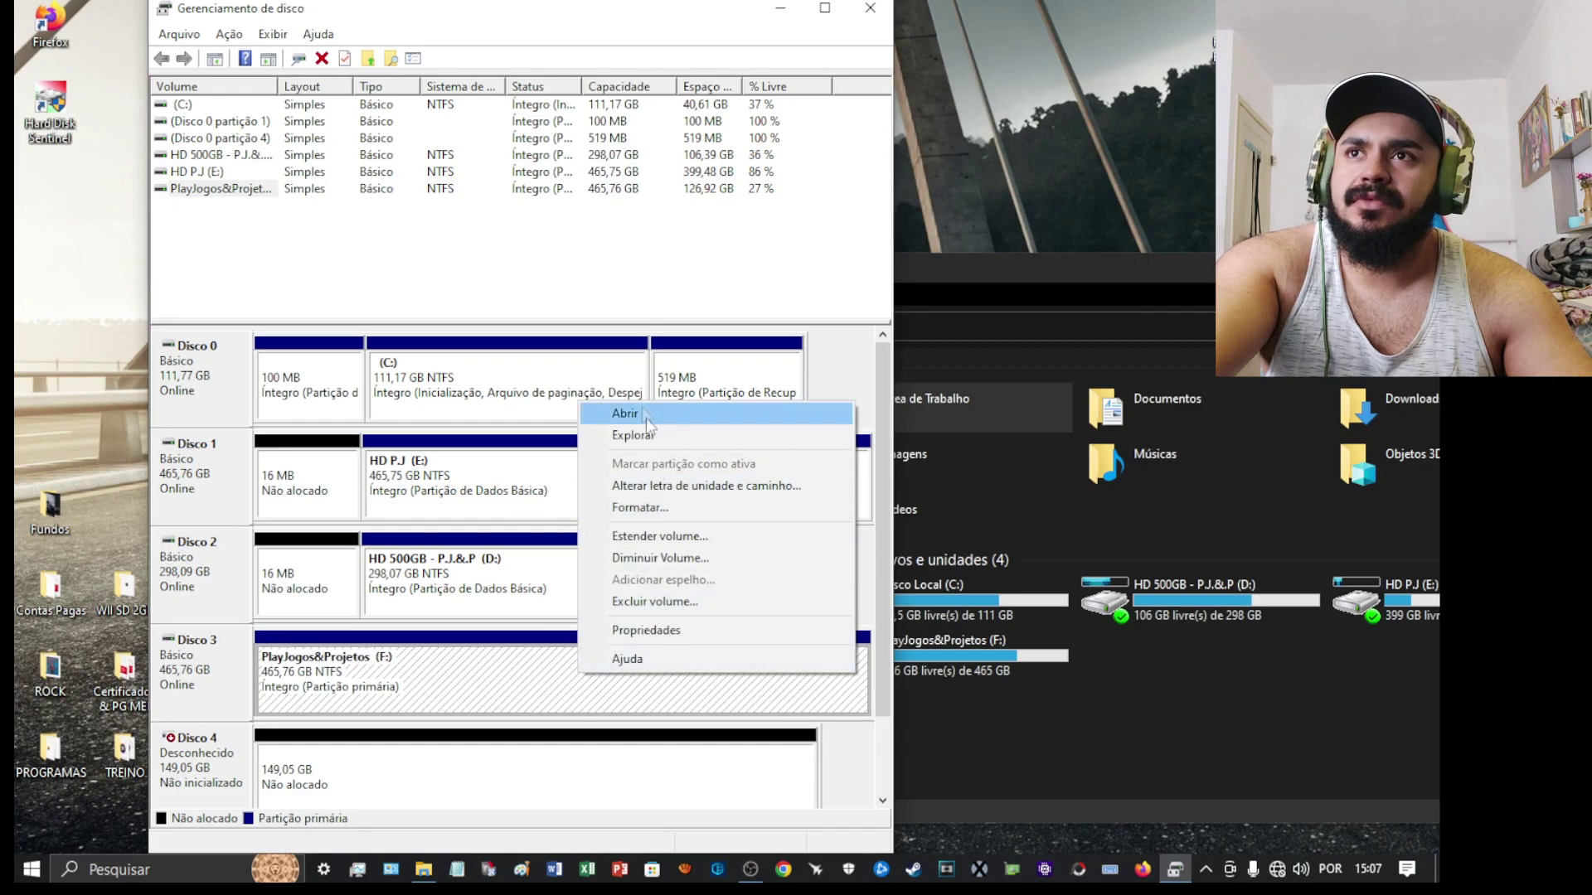
right_click(267, 755)
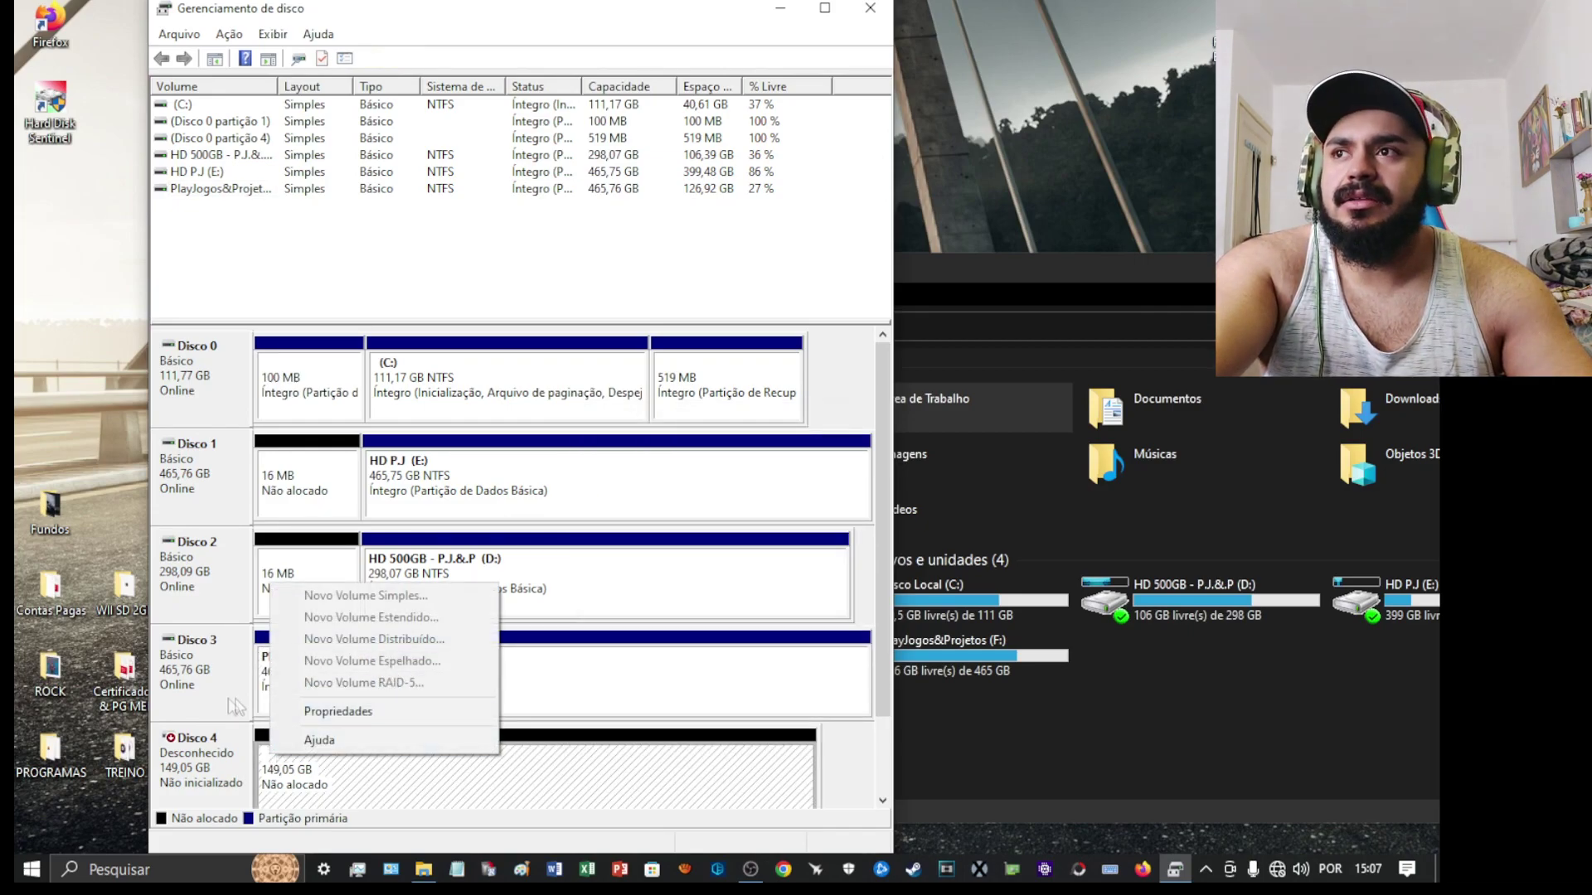
right_click(209, 773)
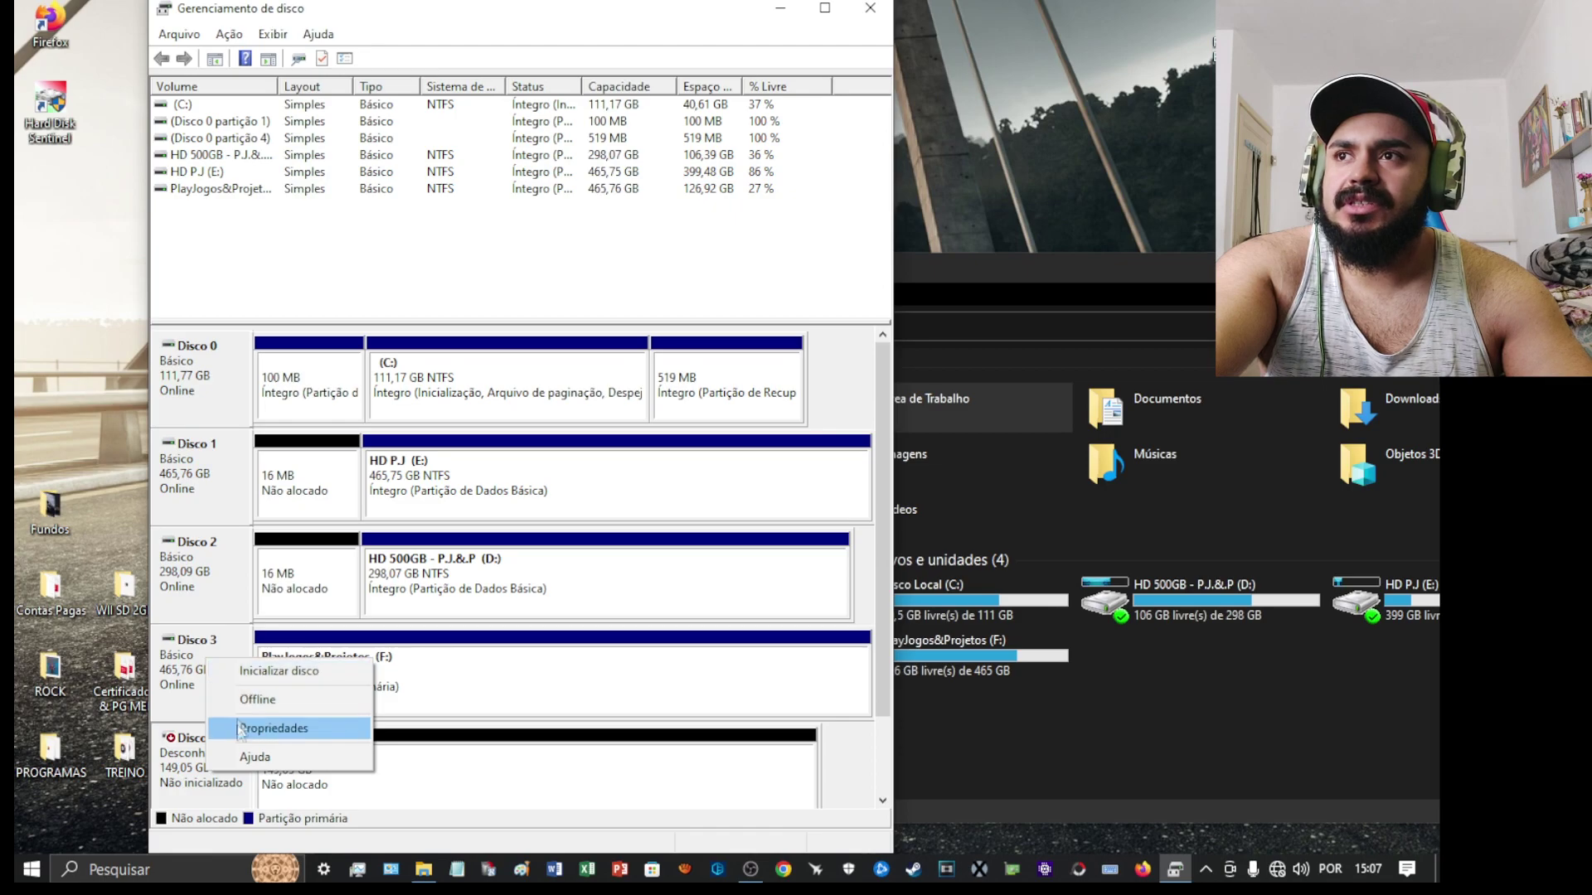
left_click(270, 673)
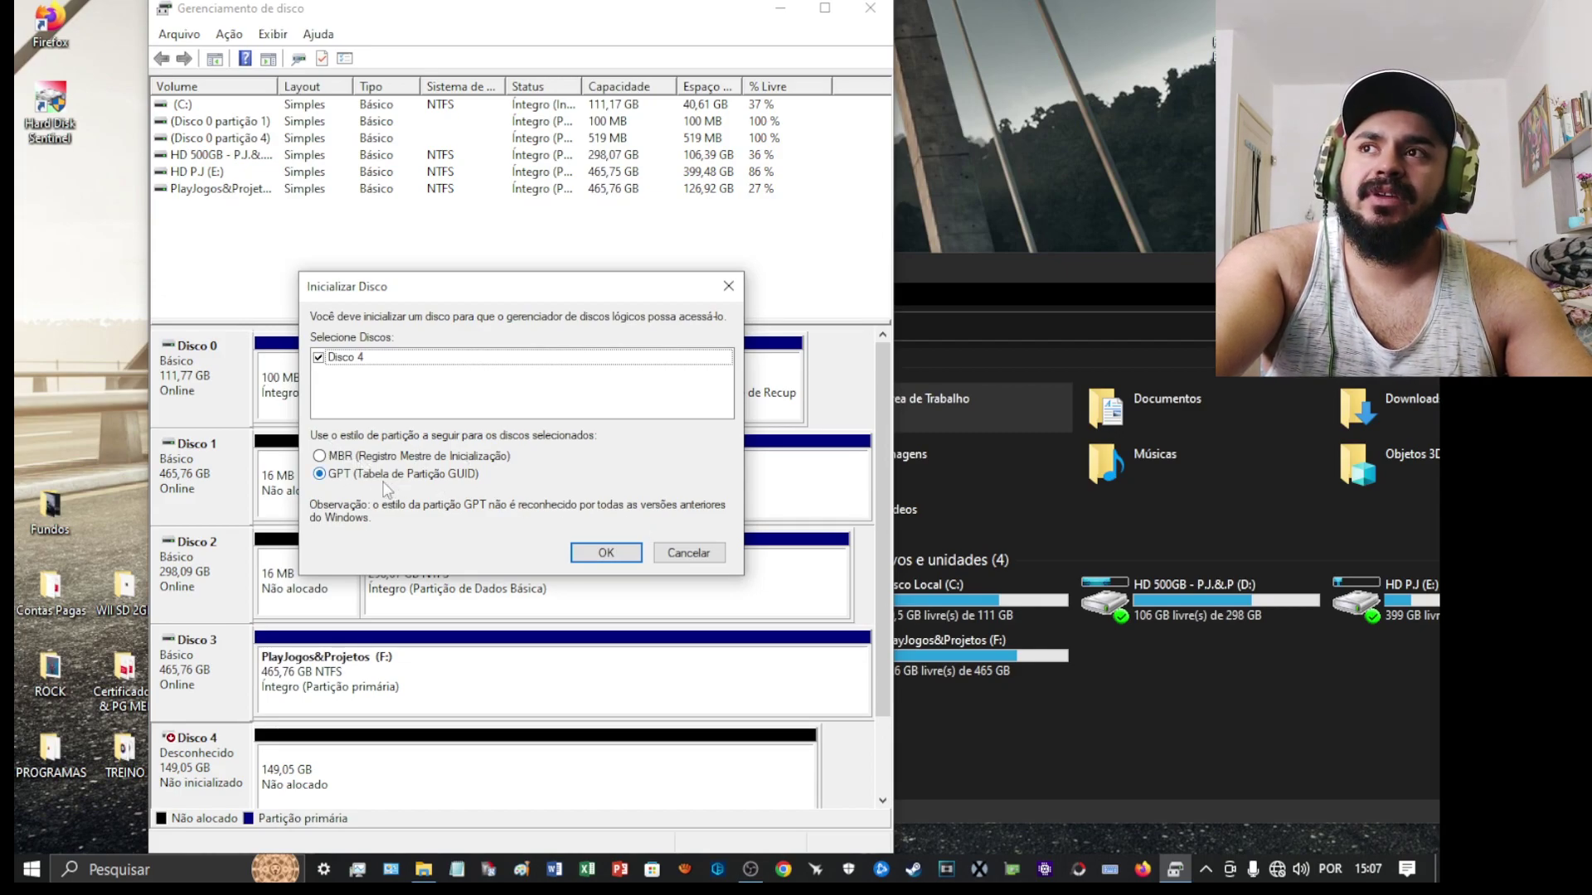
left_click(585, 552)
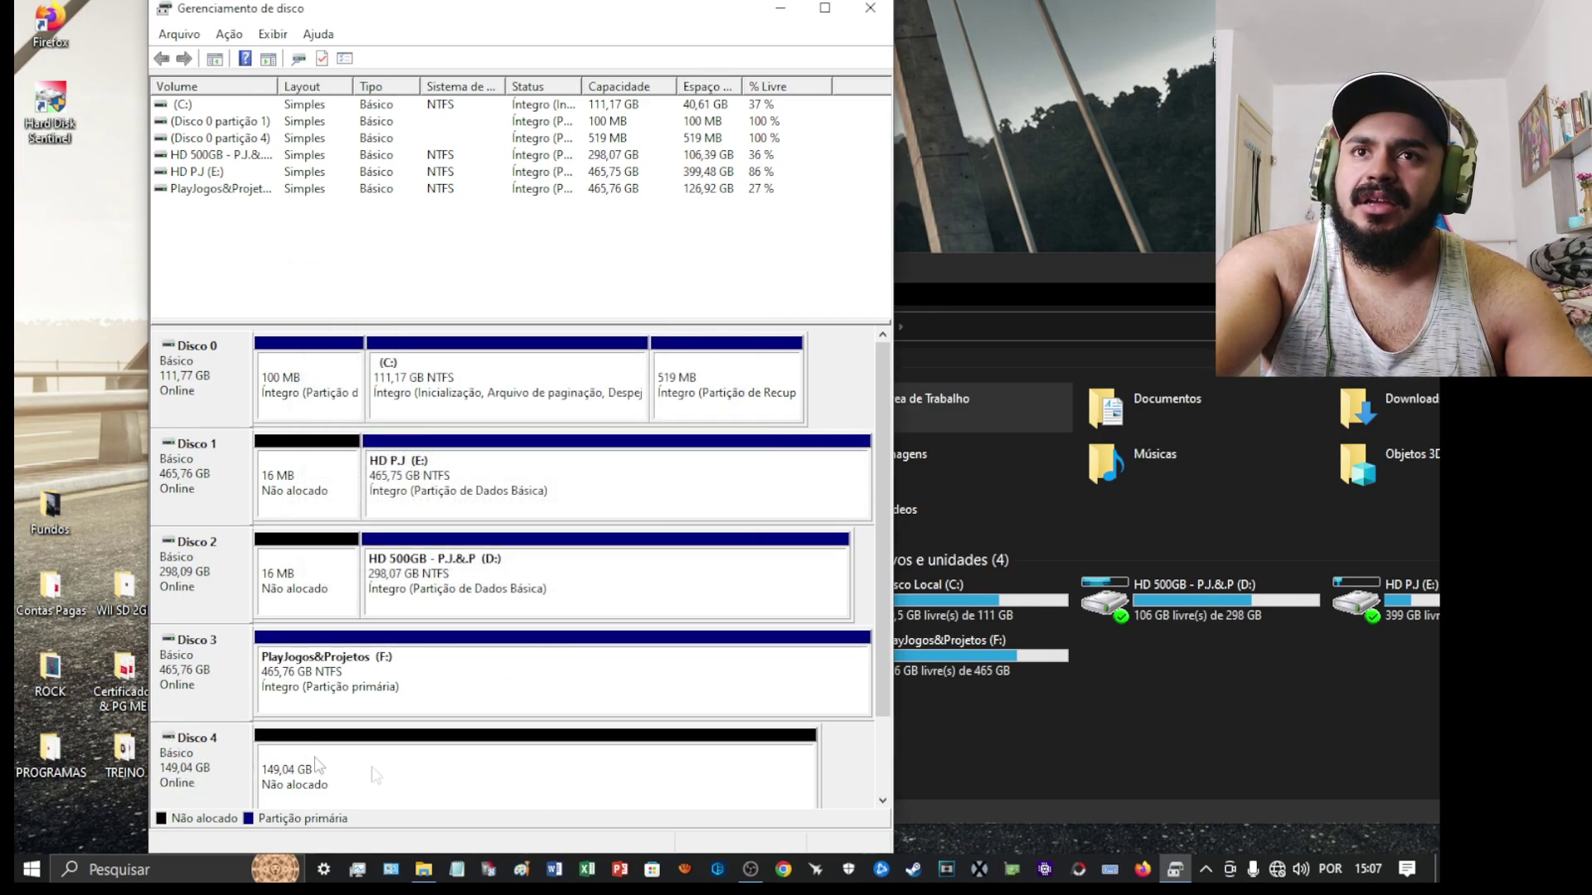
Convert Disco 4 to an MBR disk and back to GPT, and check its conversion options
left_click(1033, 288)
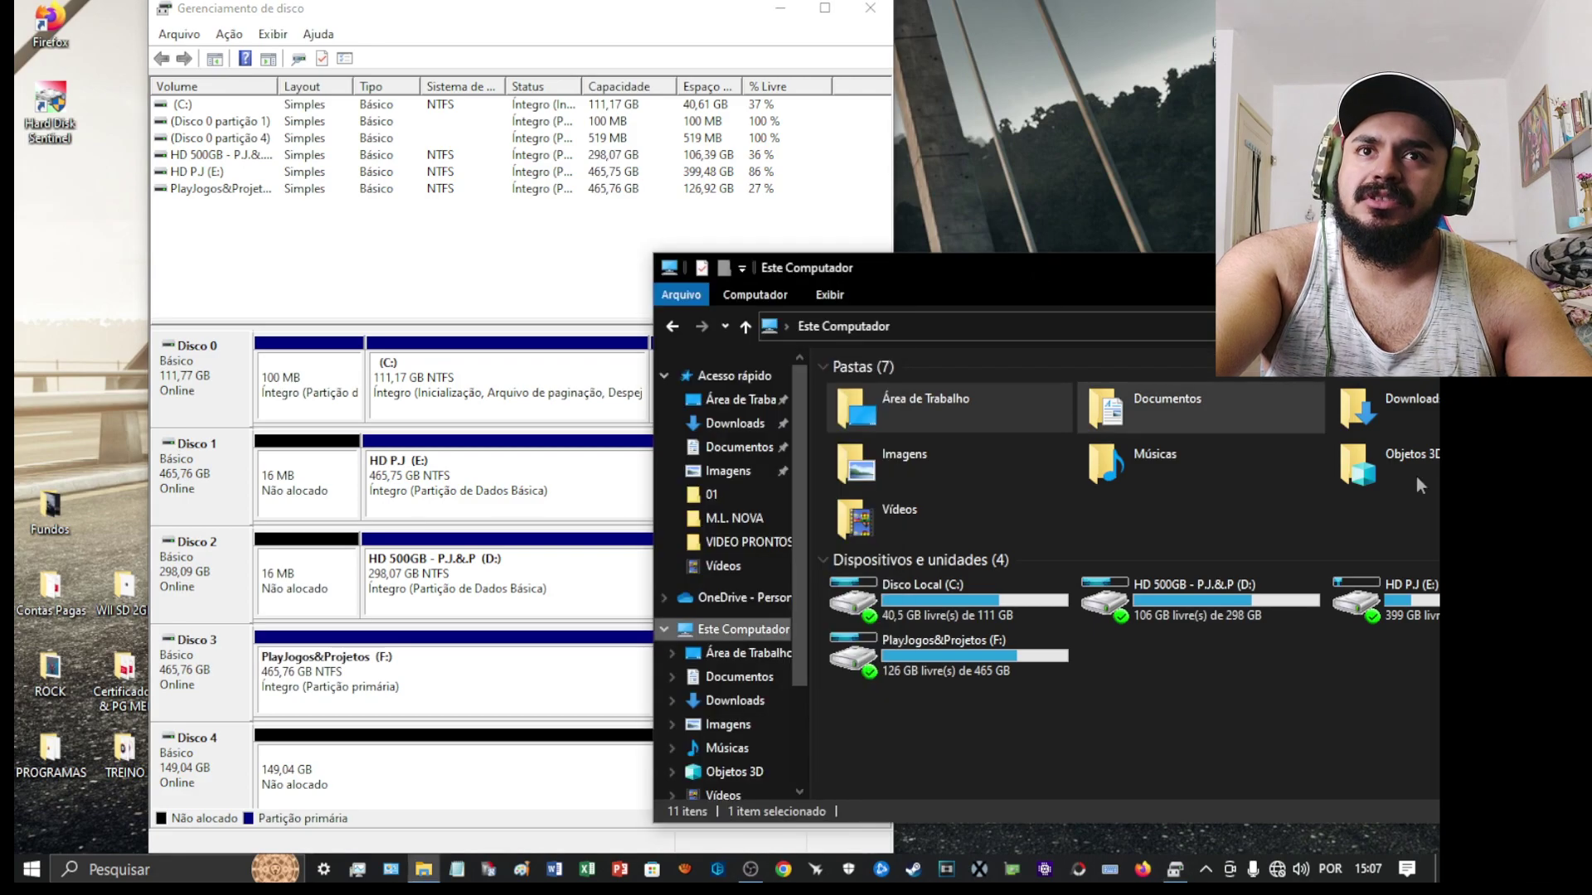
left_click(199, 746)
right_click(197, 741)
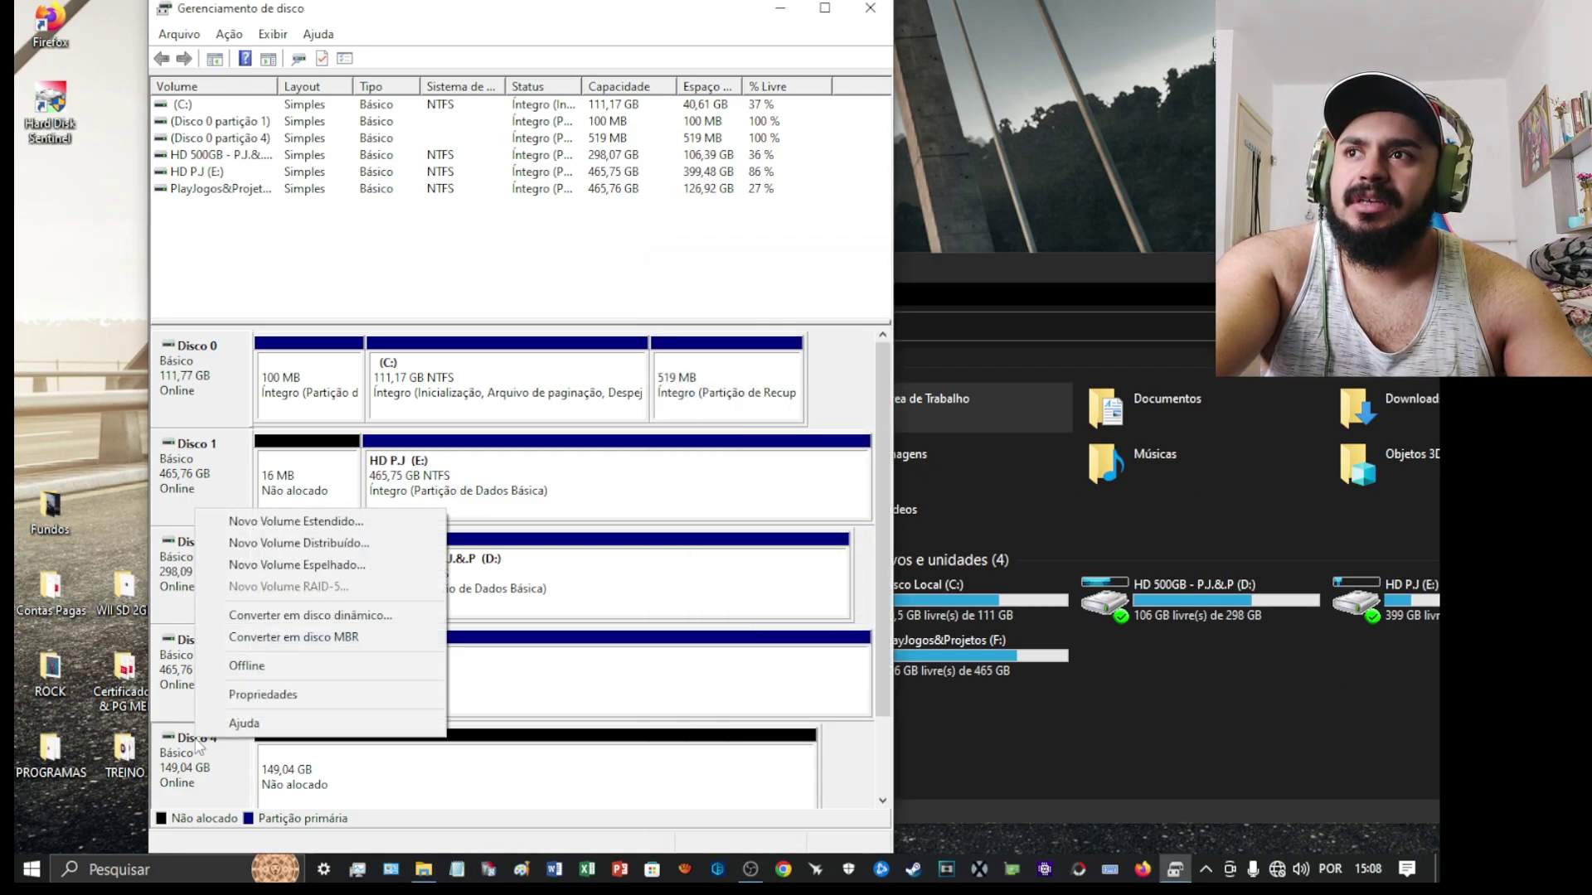
left_click(261, 643)
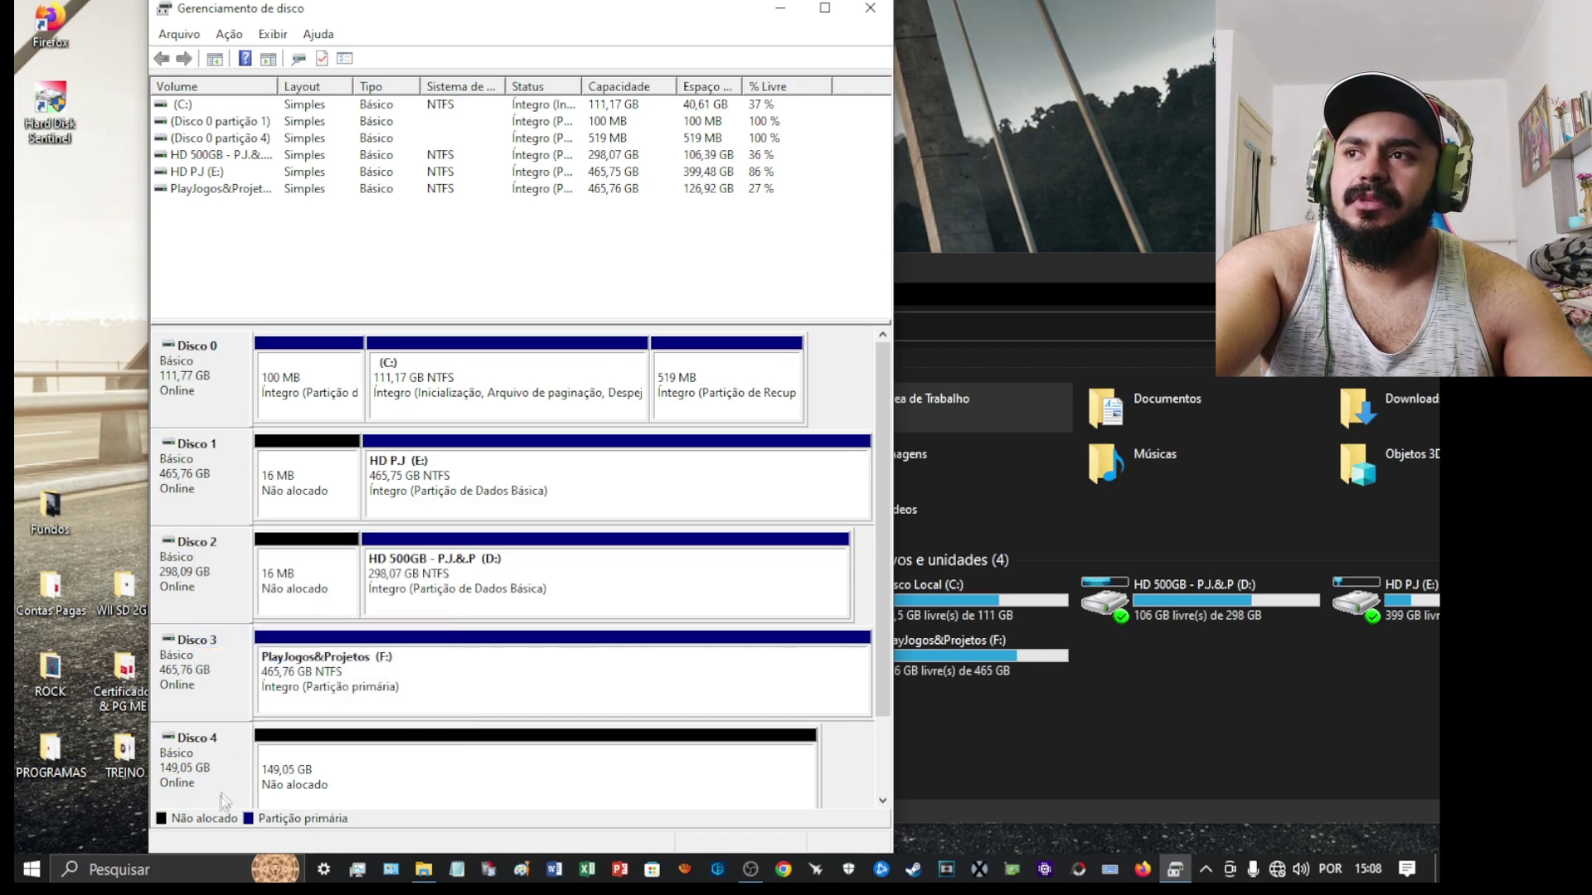
right_click(222, 570)
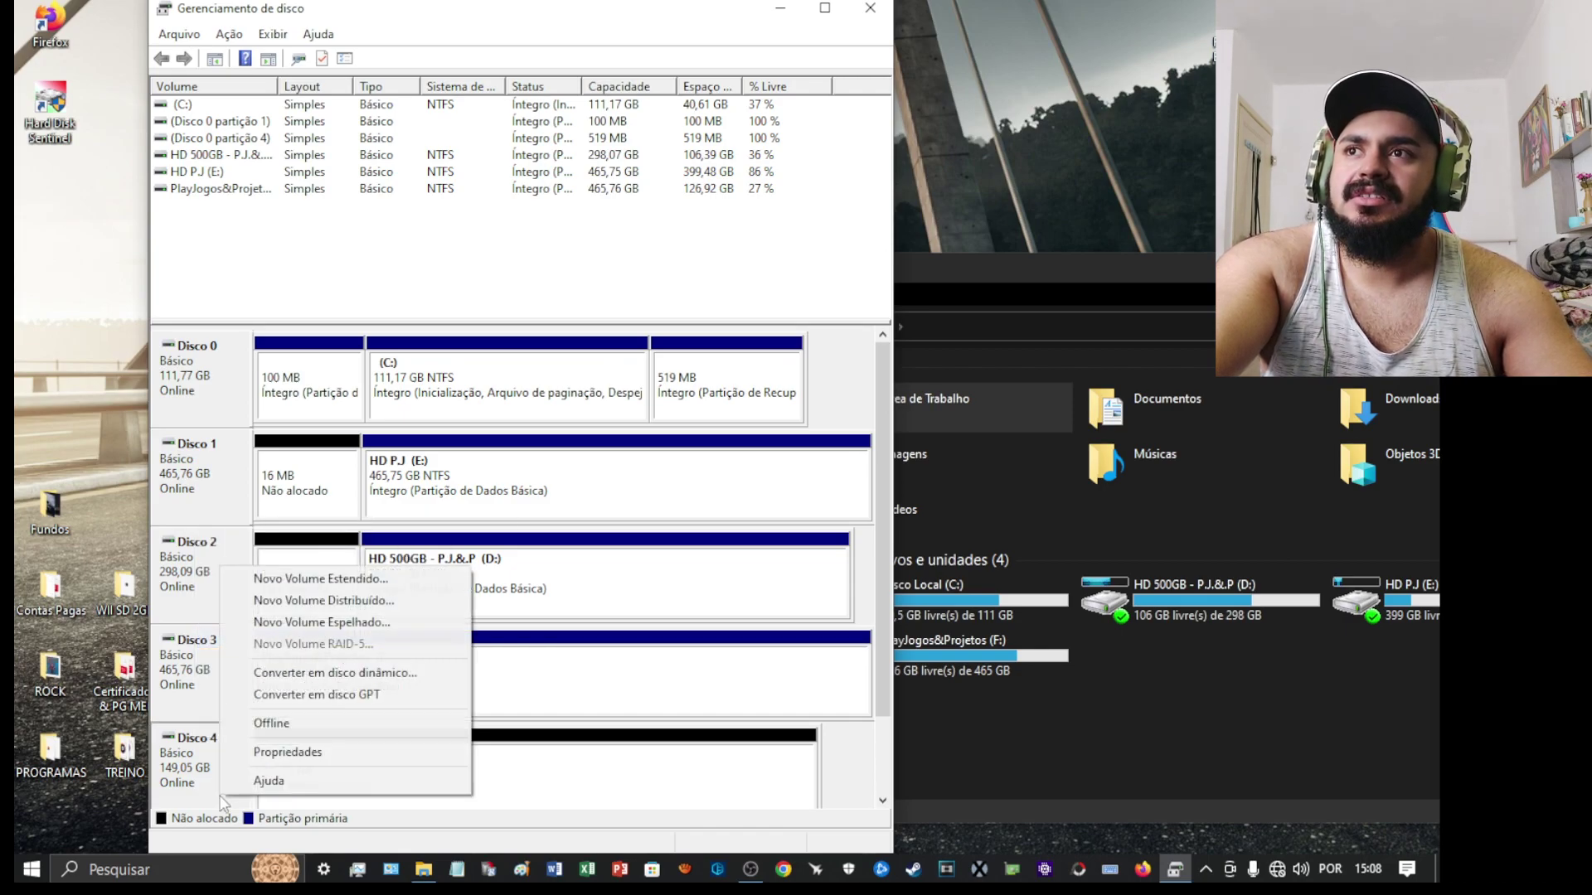
left_click(296, 701)
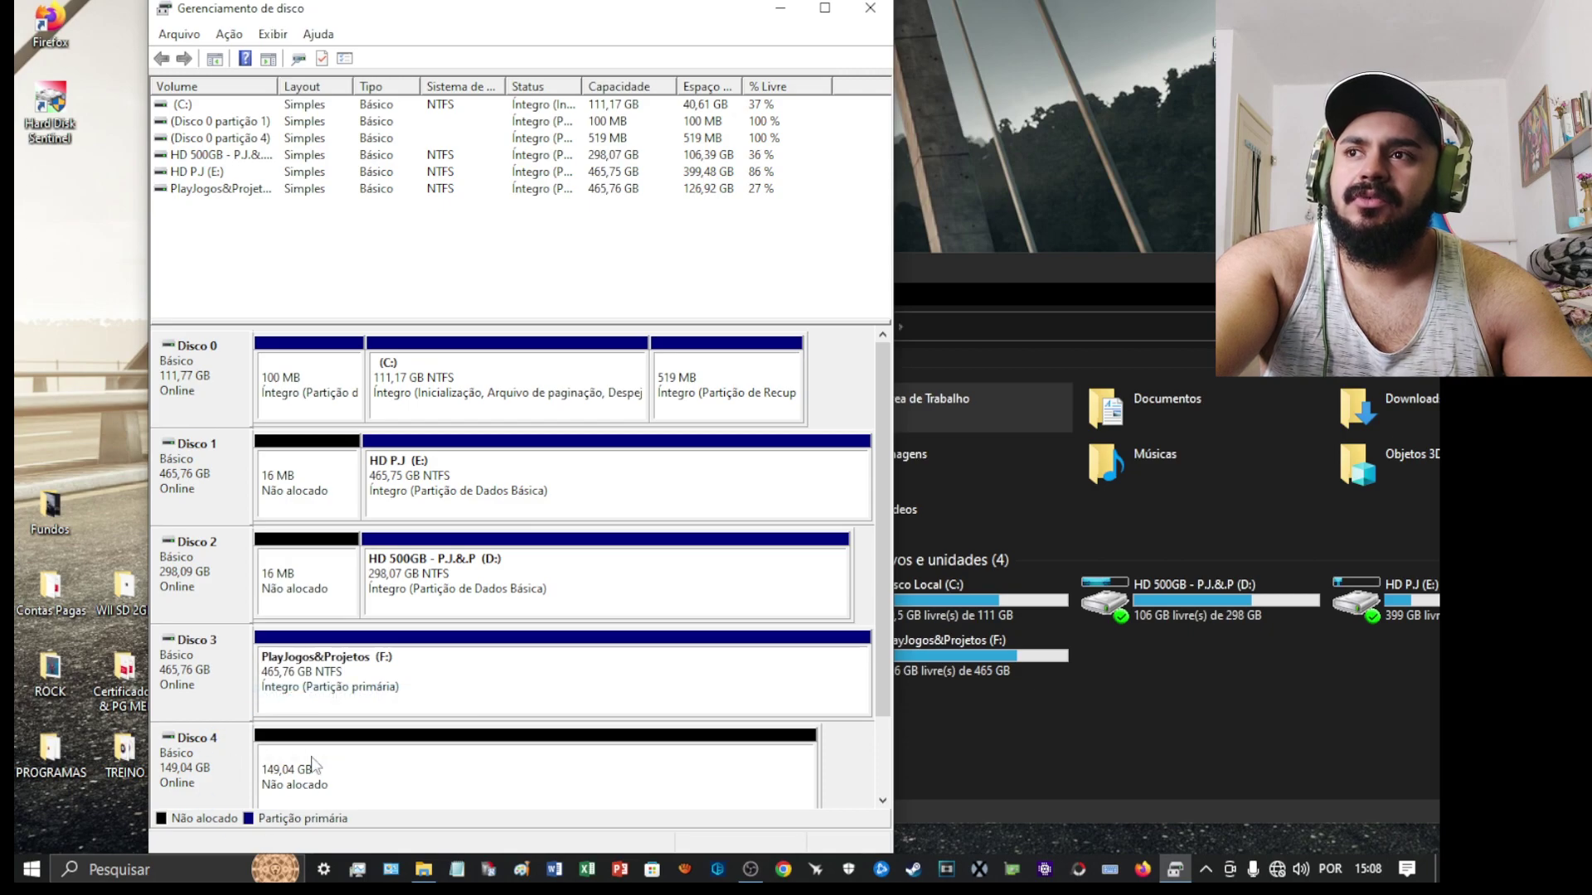
right_click(232, 769)
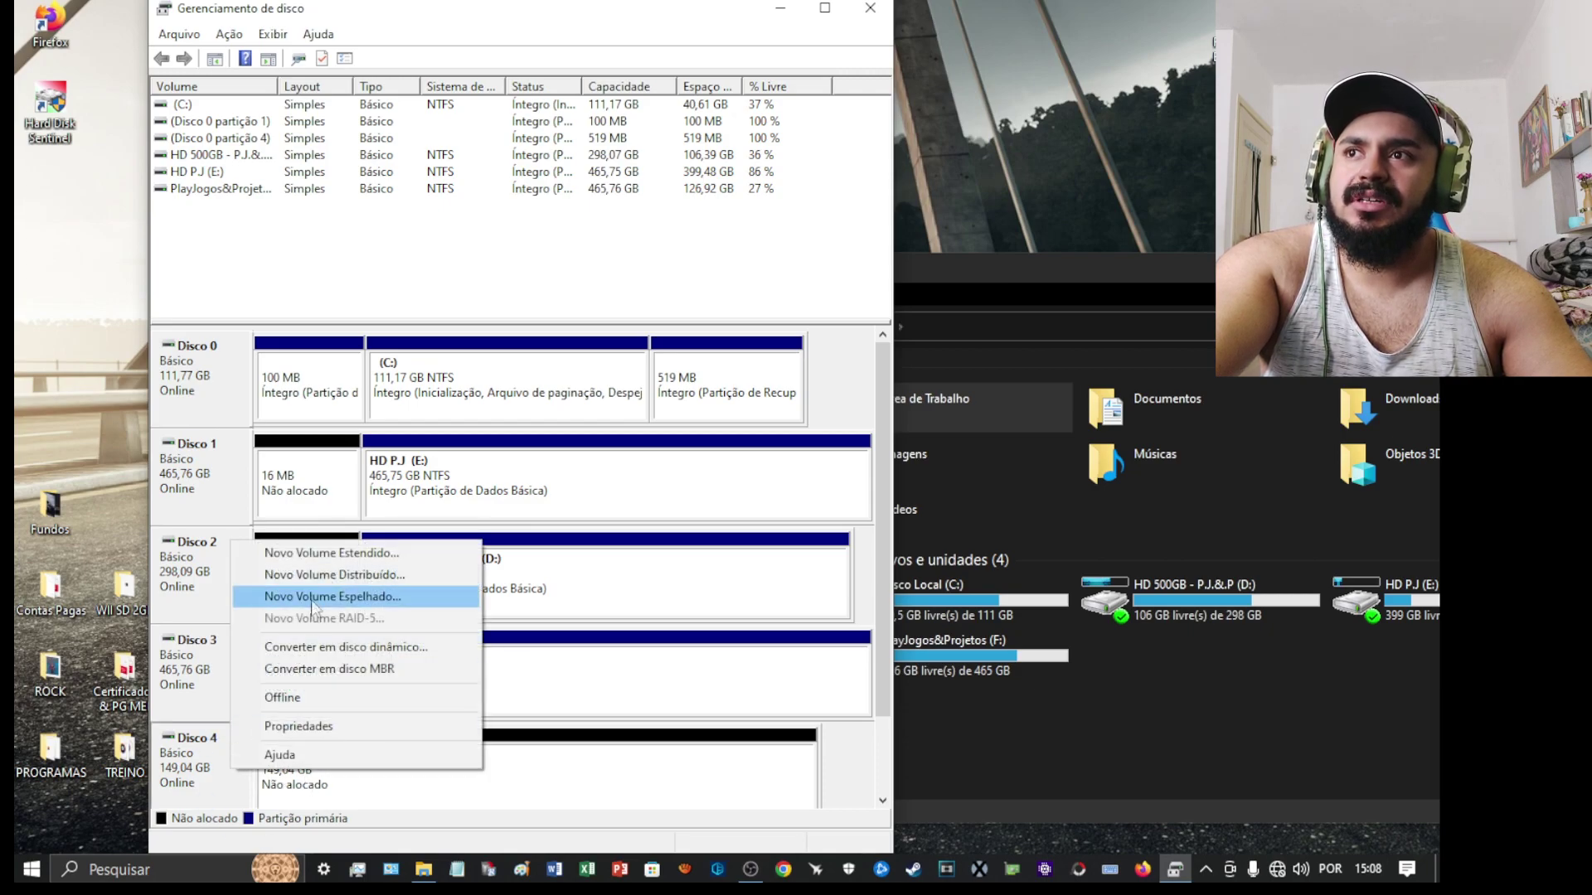
left_click(518, 794)
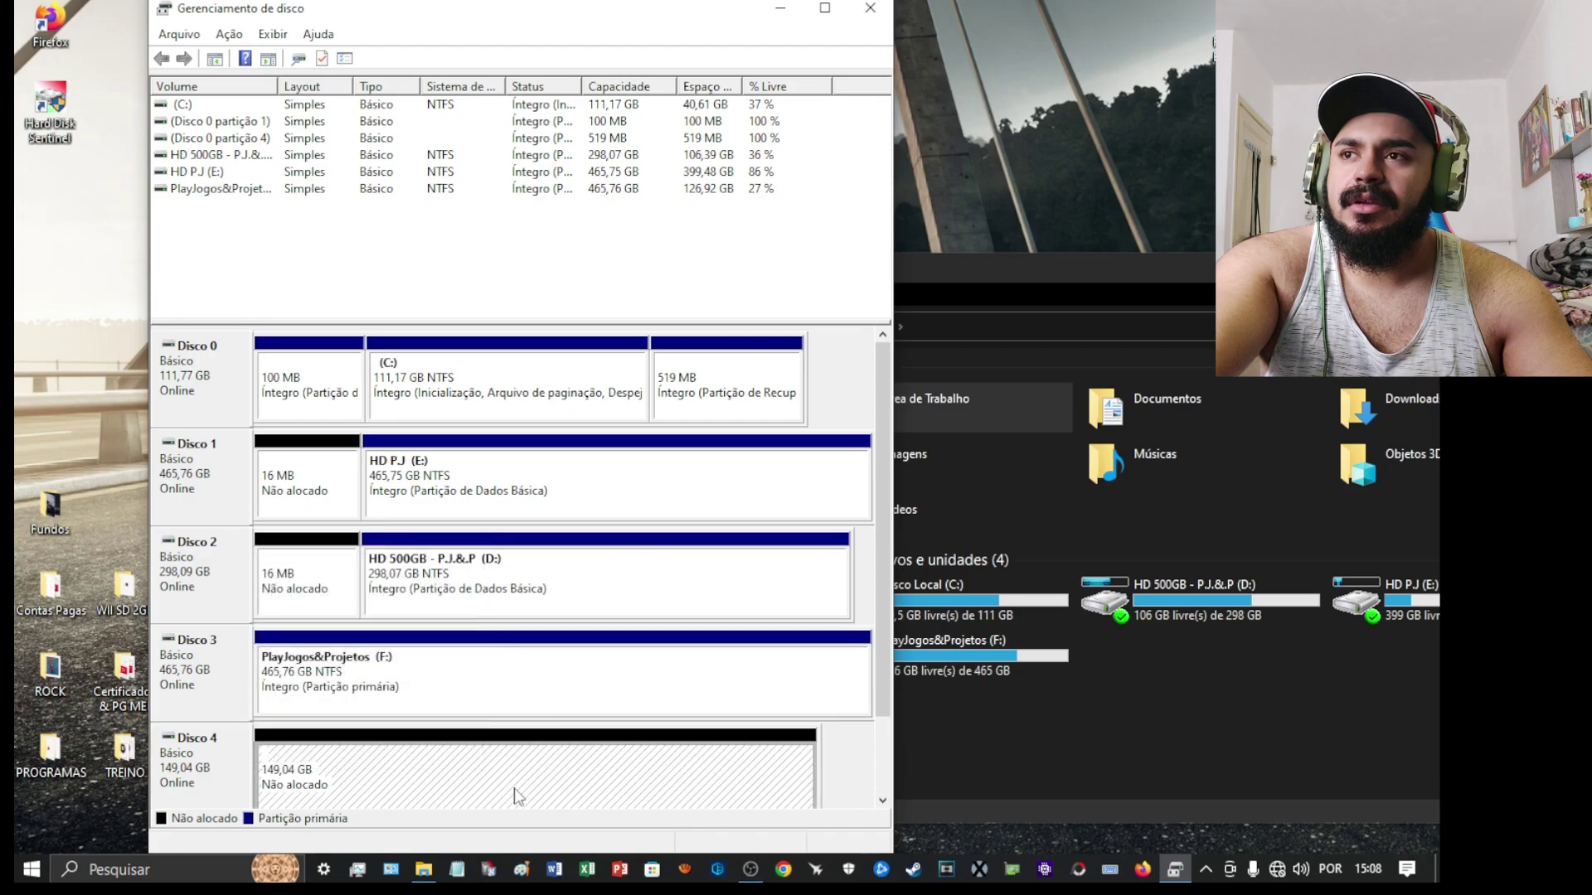
right_click(358, 772)
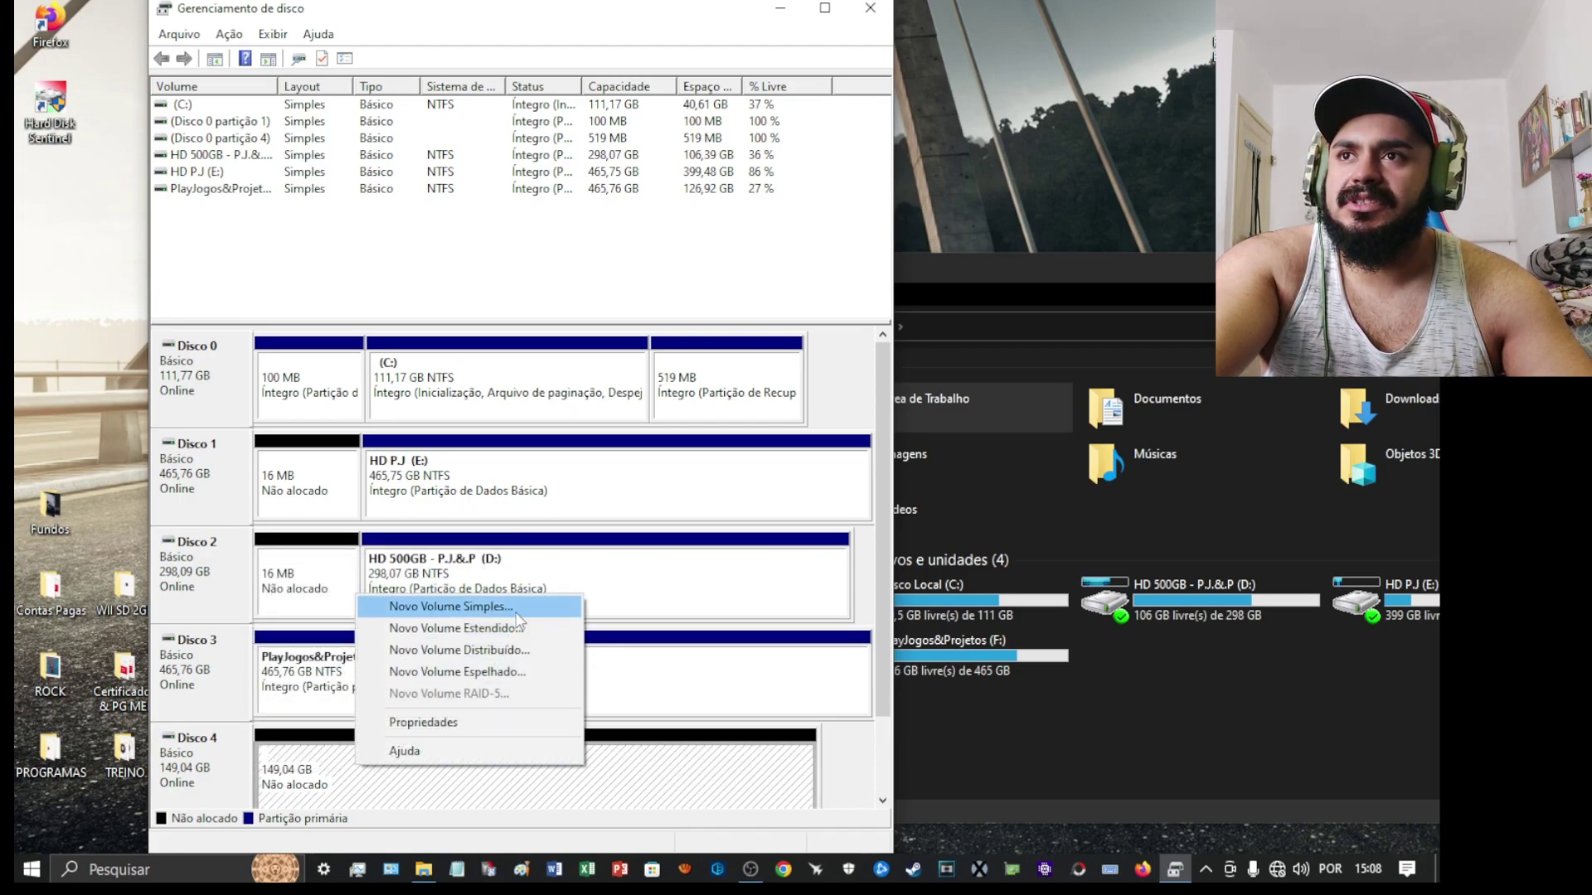
right_click(348, 767)
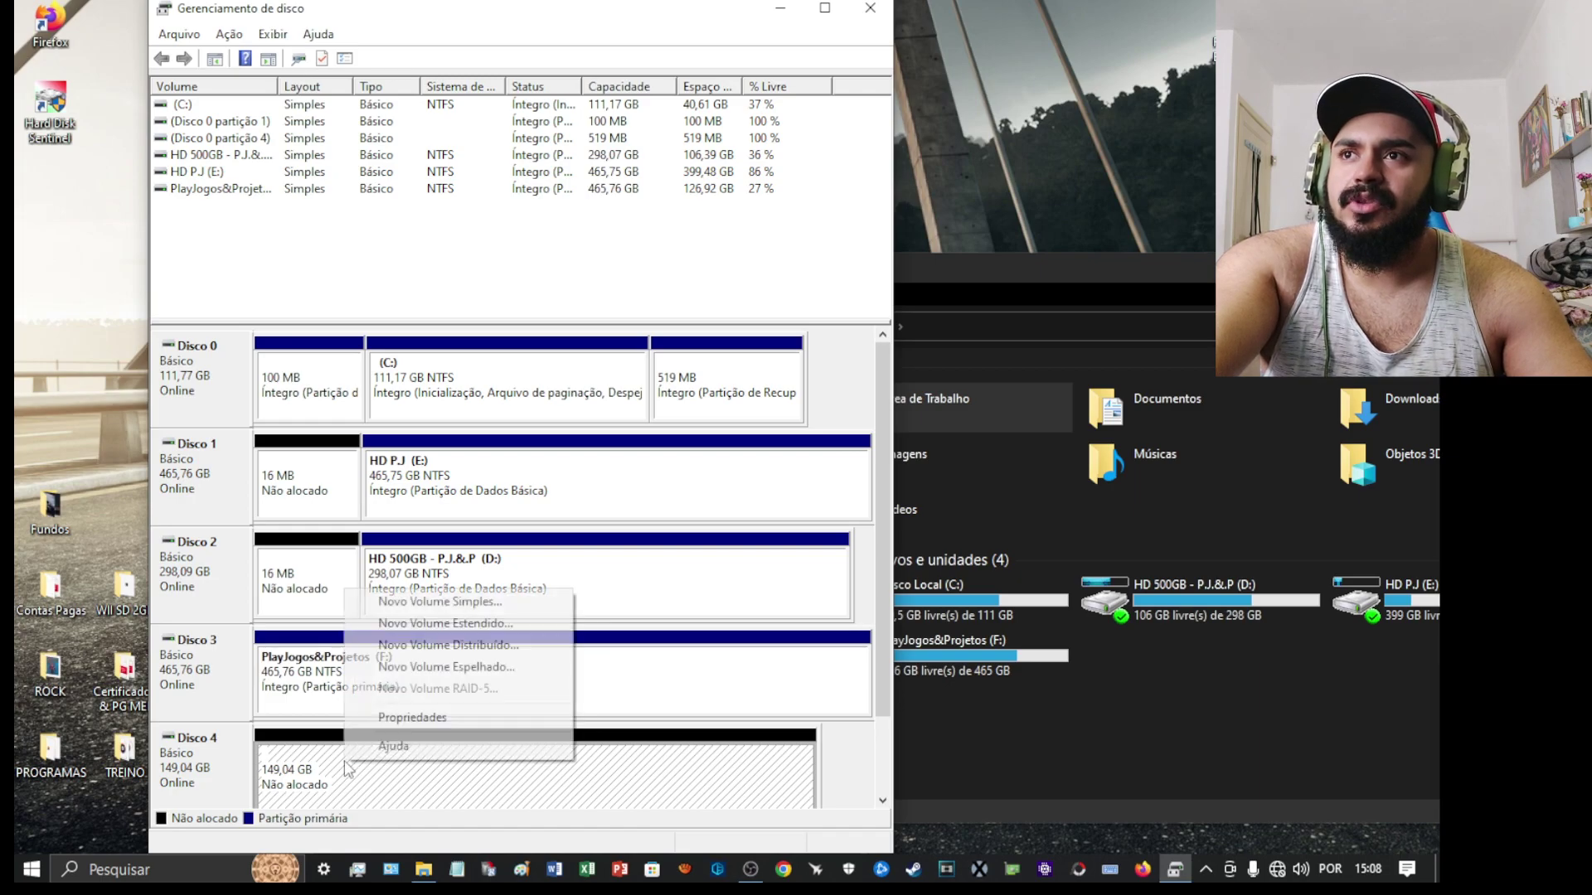
left_click(436, 600)
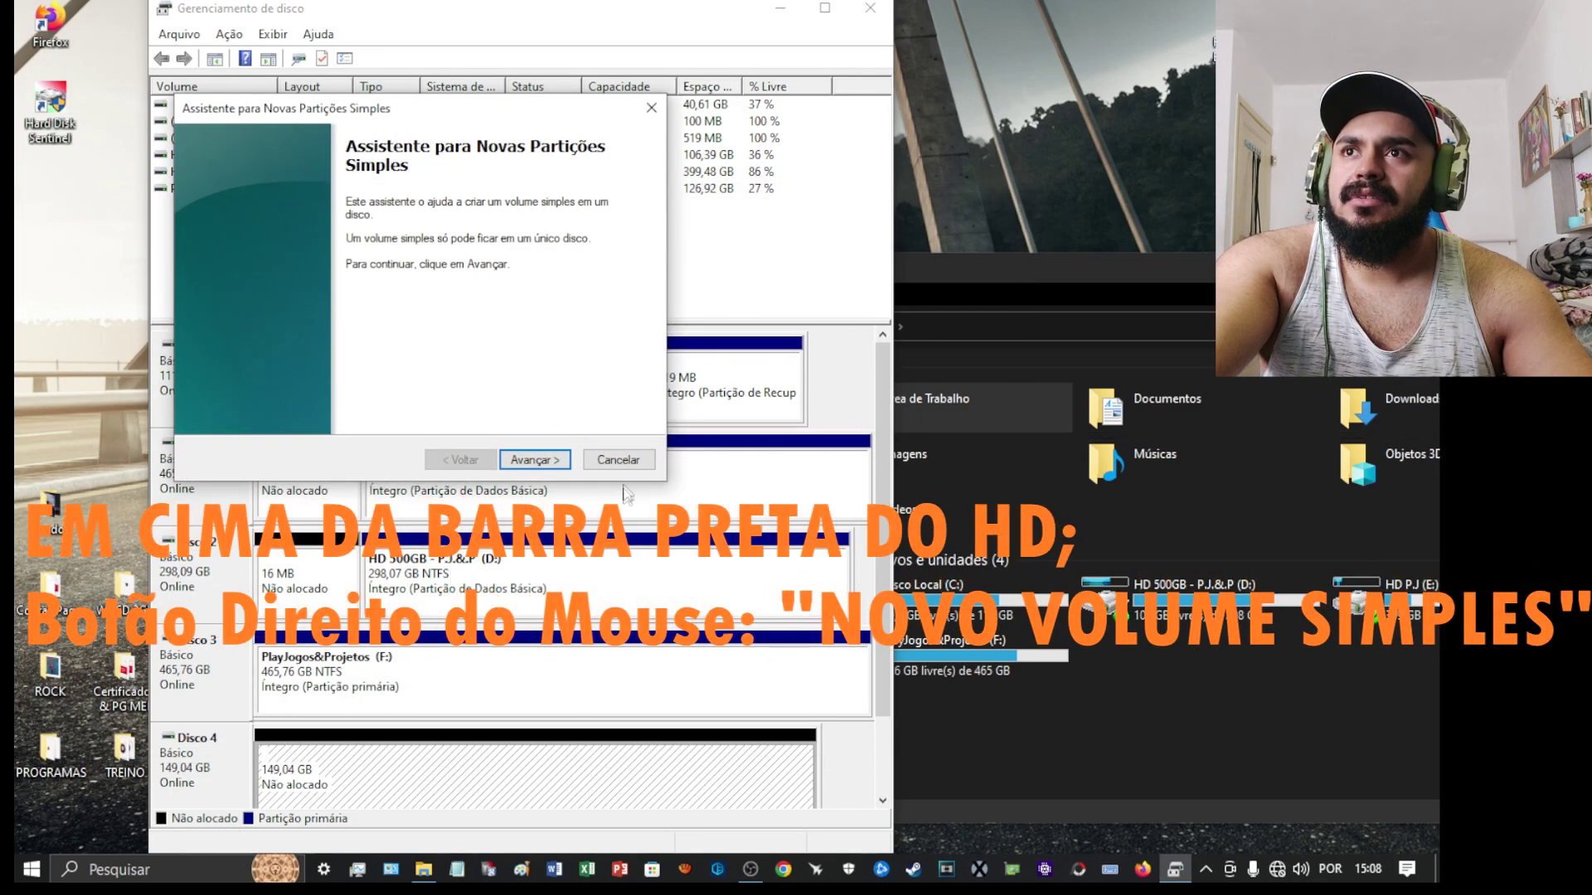
left_click(532, 459)
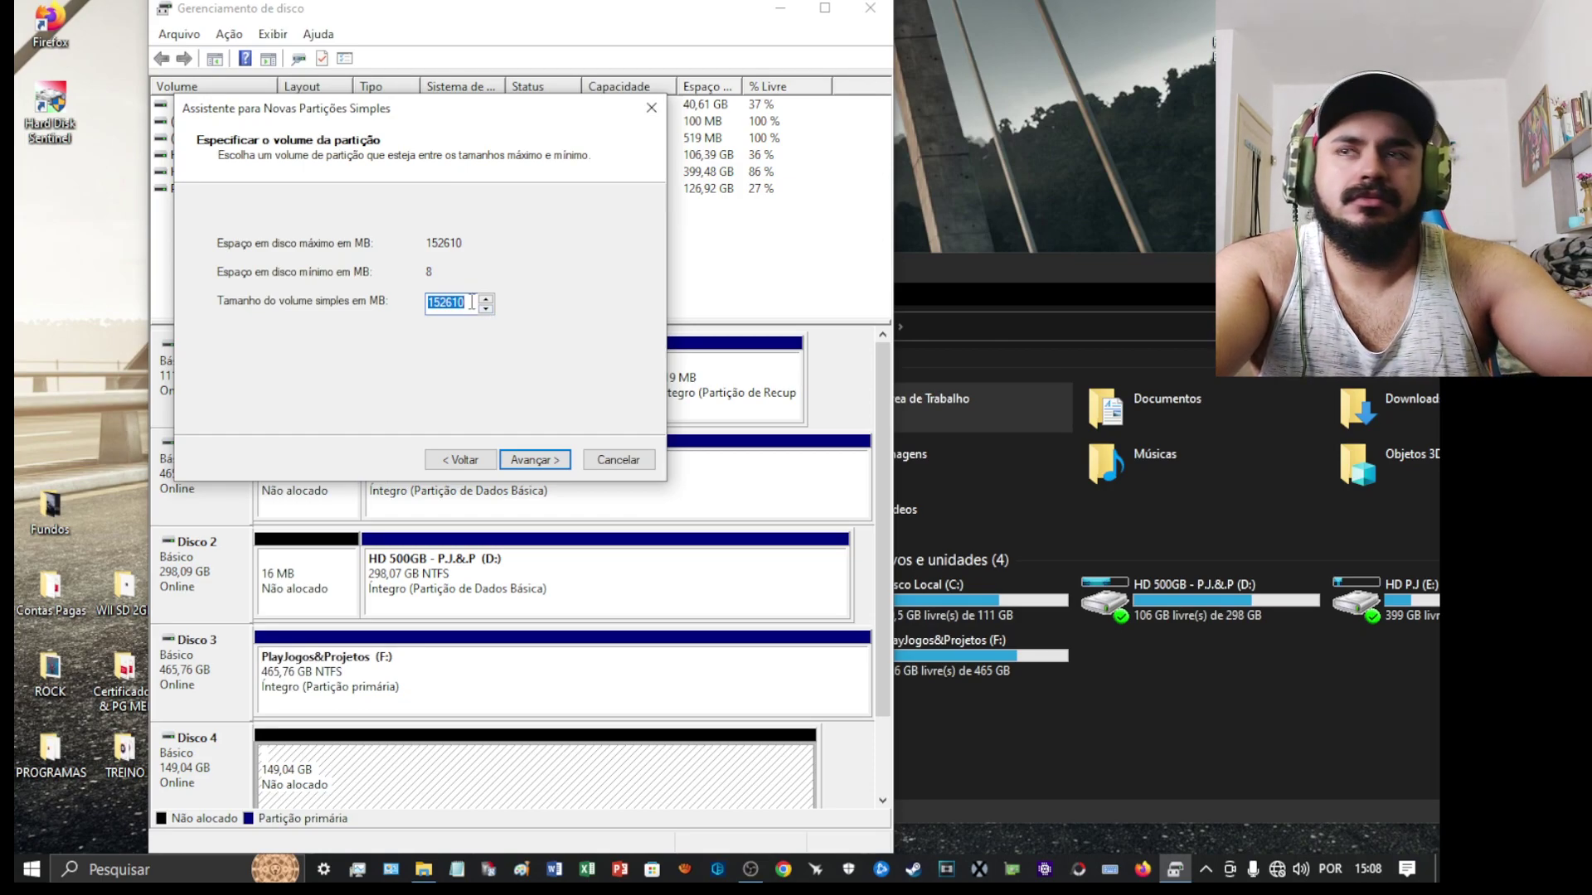
type("100000")
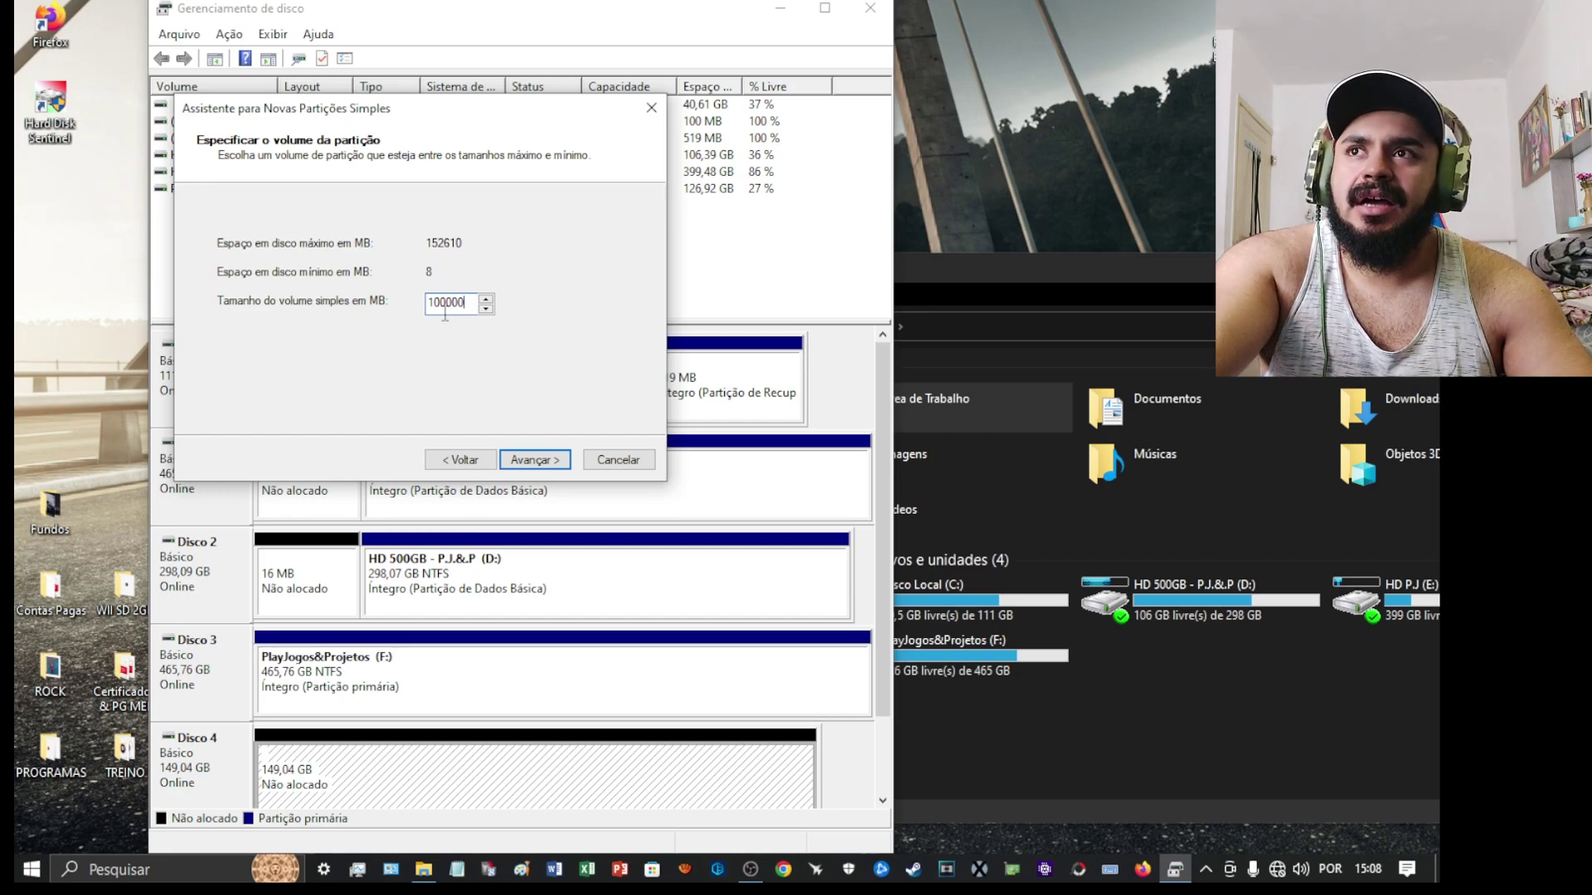
left_click(652, 108)
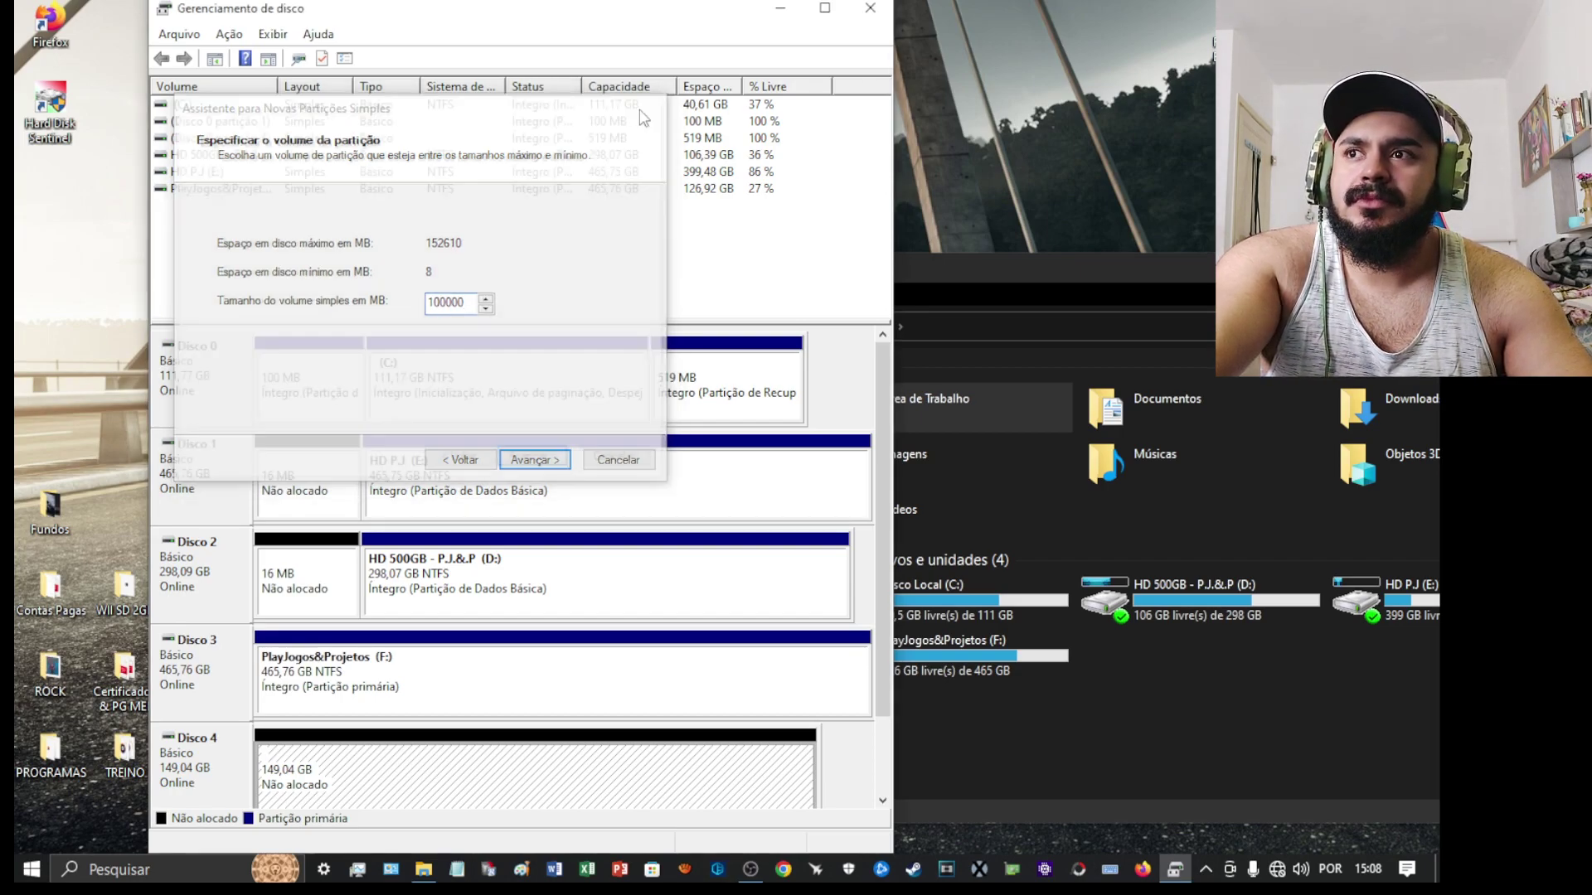
Start a new simple volume on Disco 4's unallocated space with the full 152610 MB and drive letter G
right_click(343, 764)
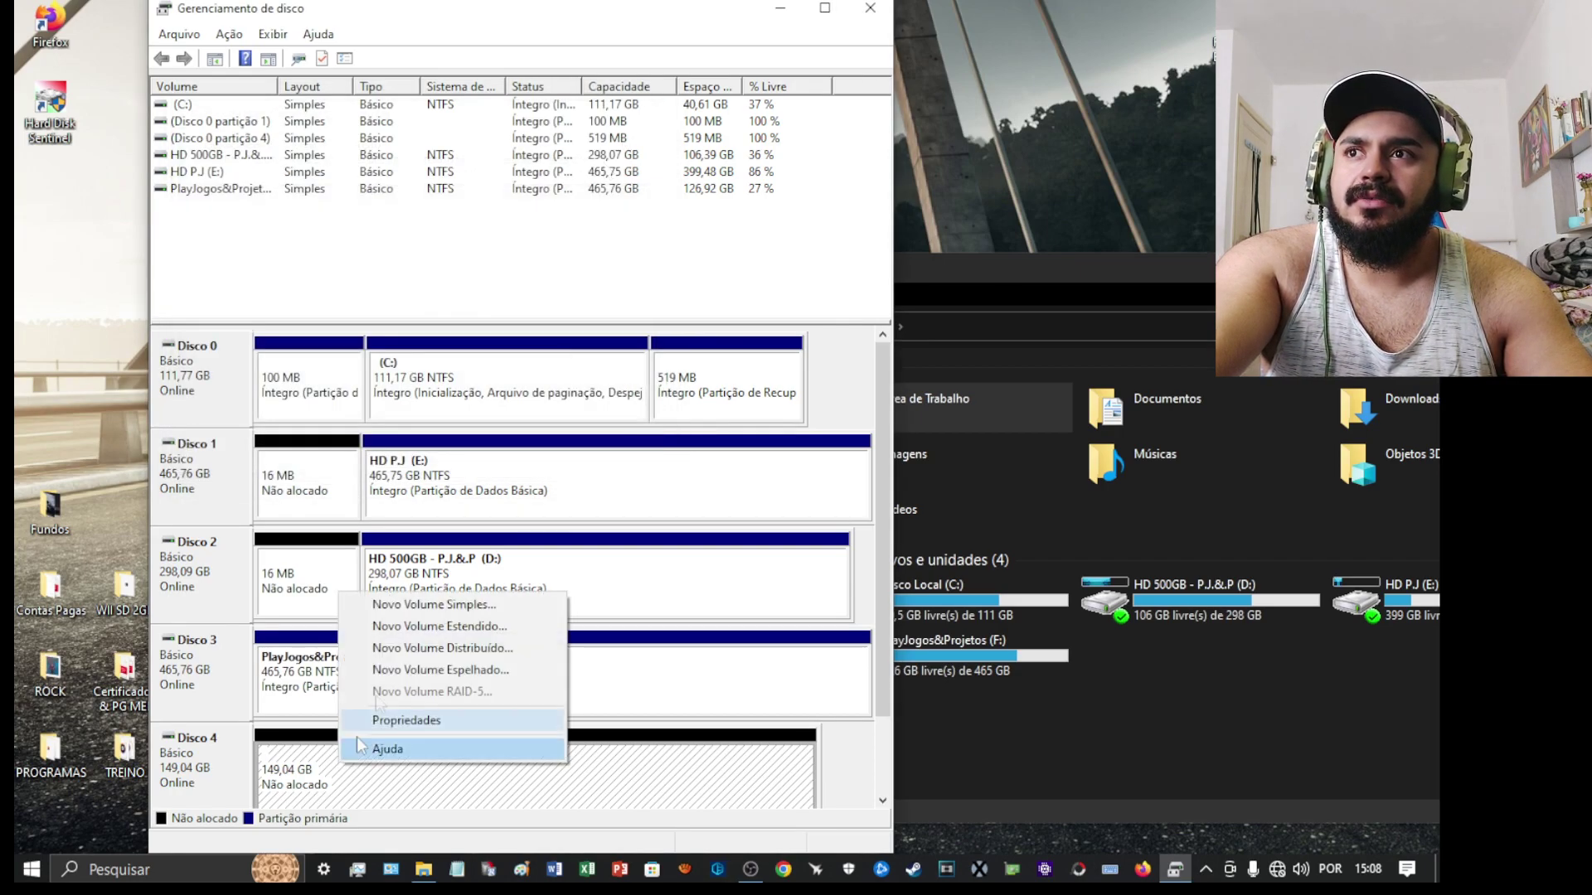
left_click(456, 609)
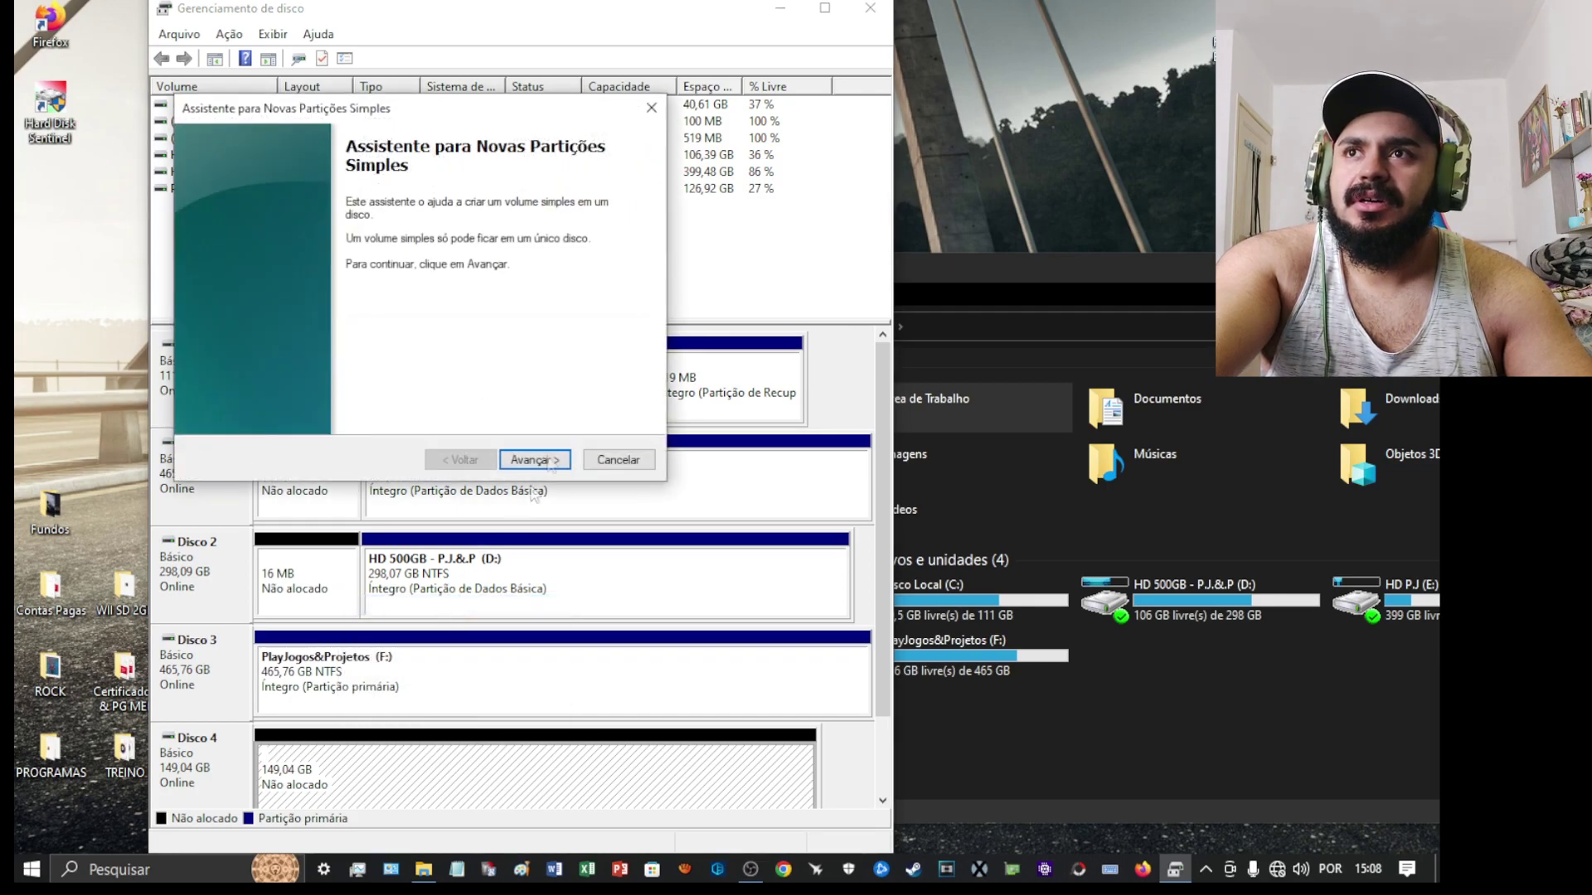
left_click(535, 459)
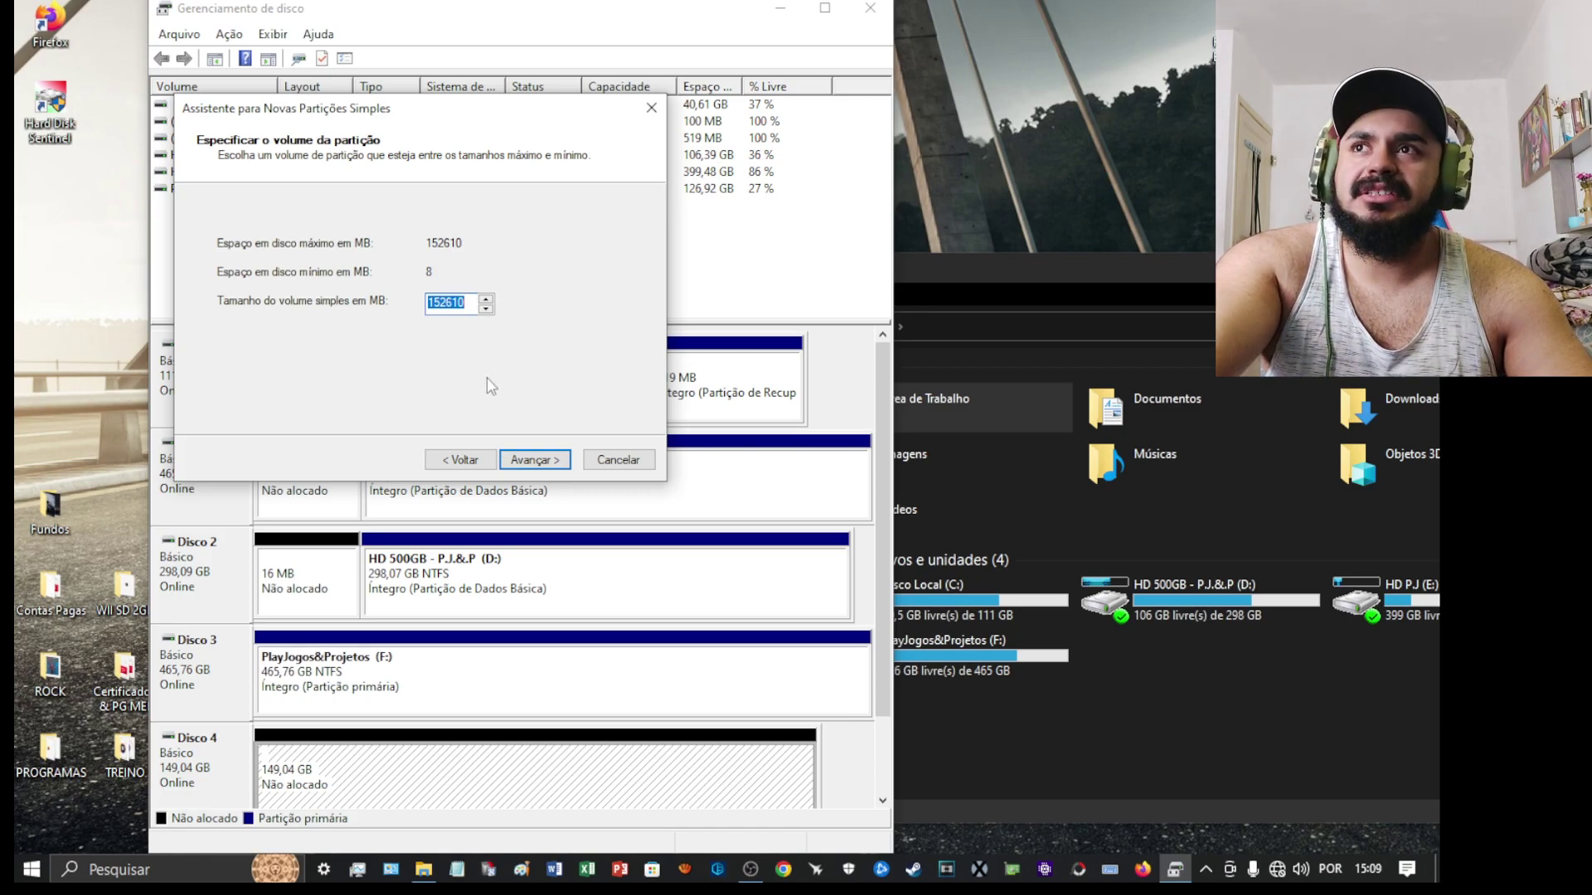
left_click(533, 460)
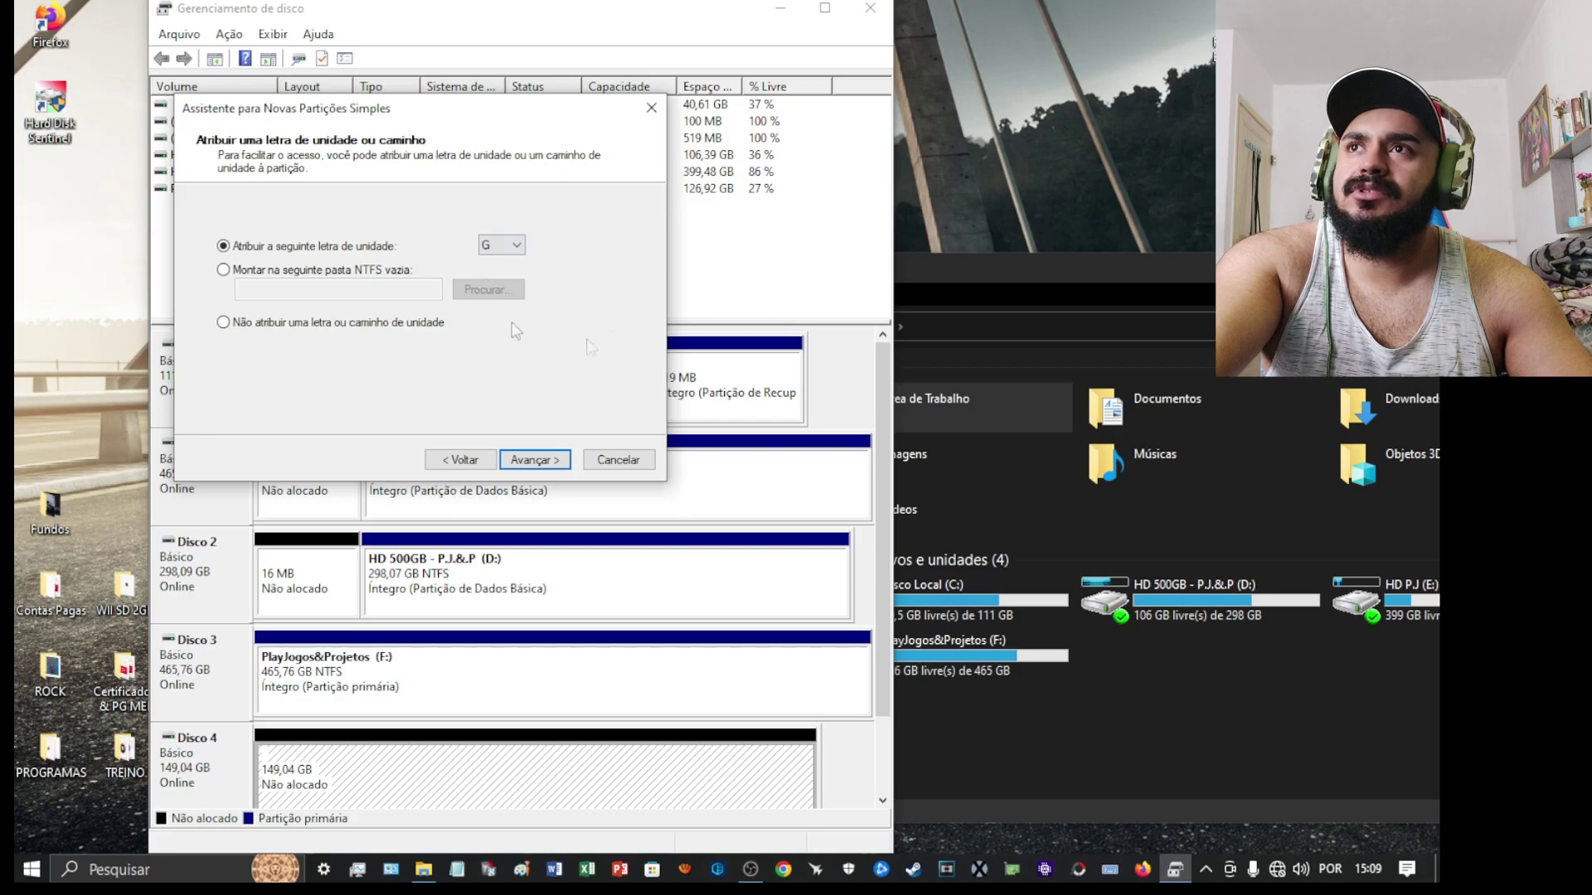
left_click(524, 461)
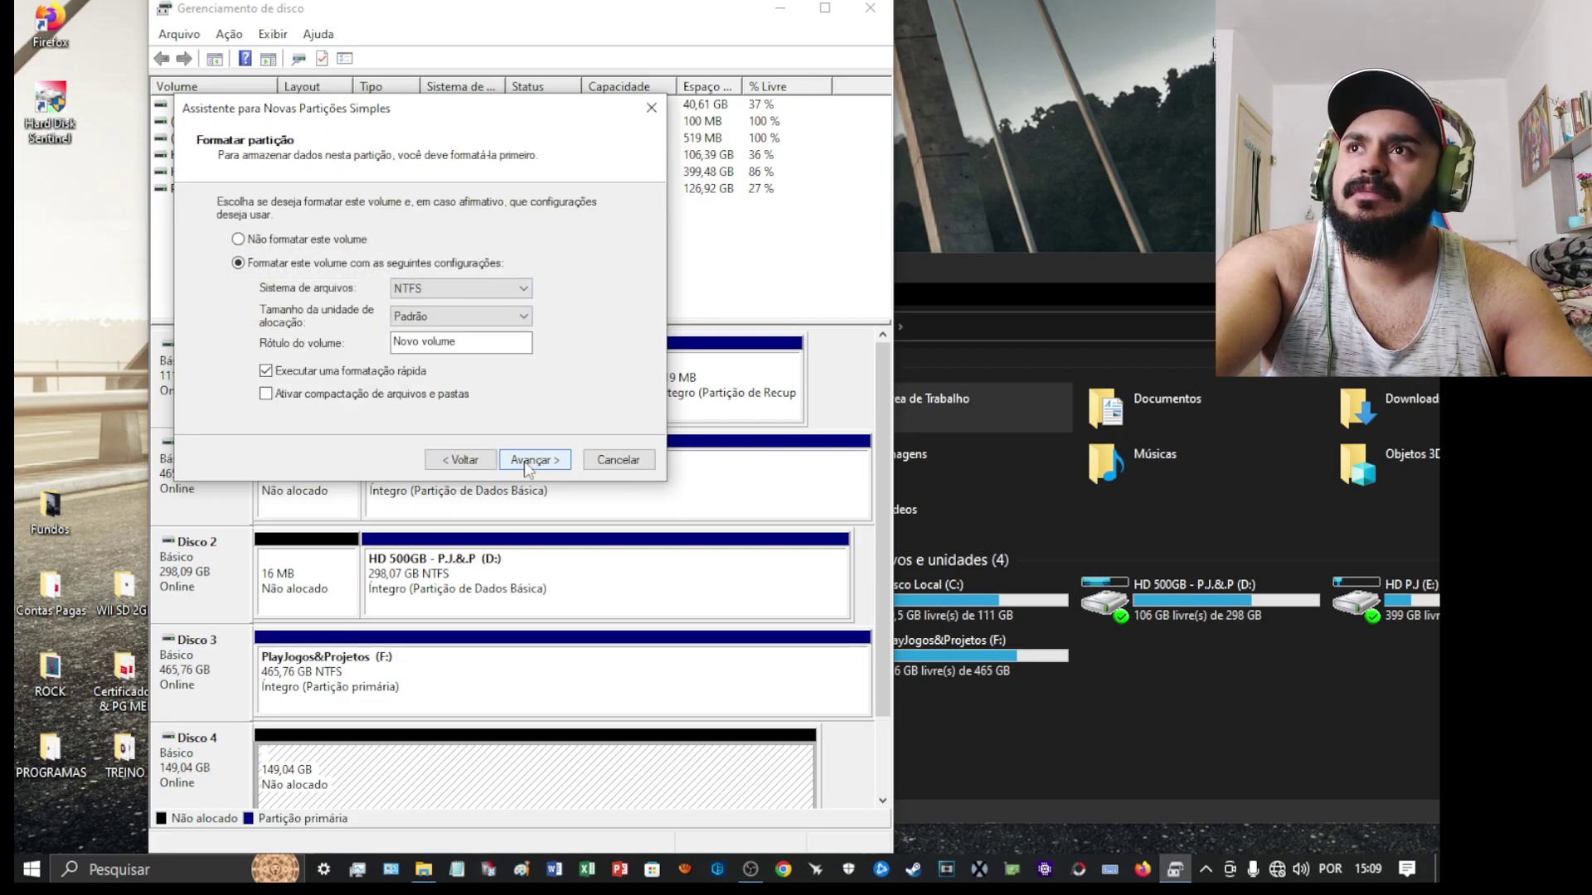
Set the new volume's label to HD PS4 SLIM
left_click_drag(503, 346, 260, 308)
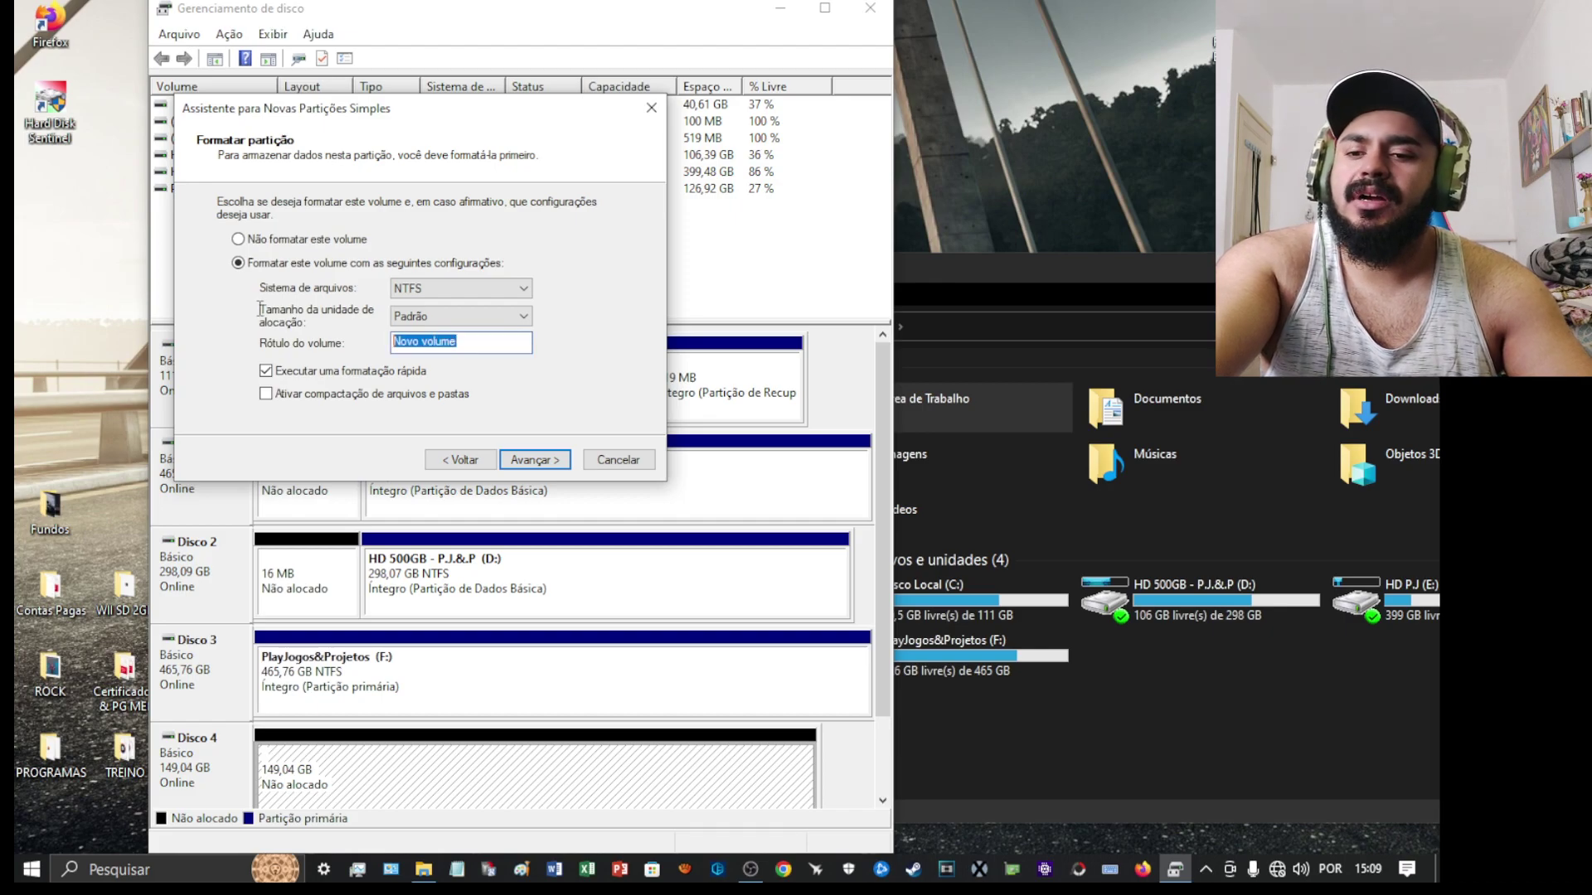
type("hd ")
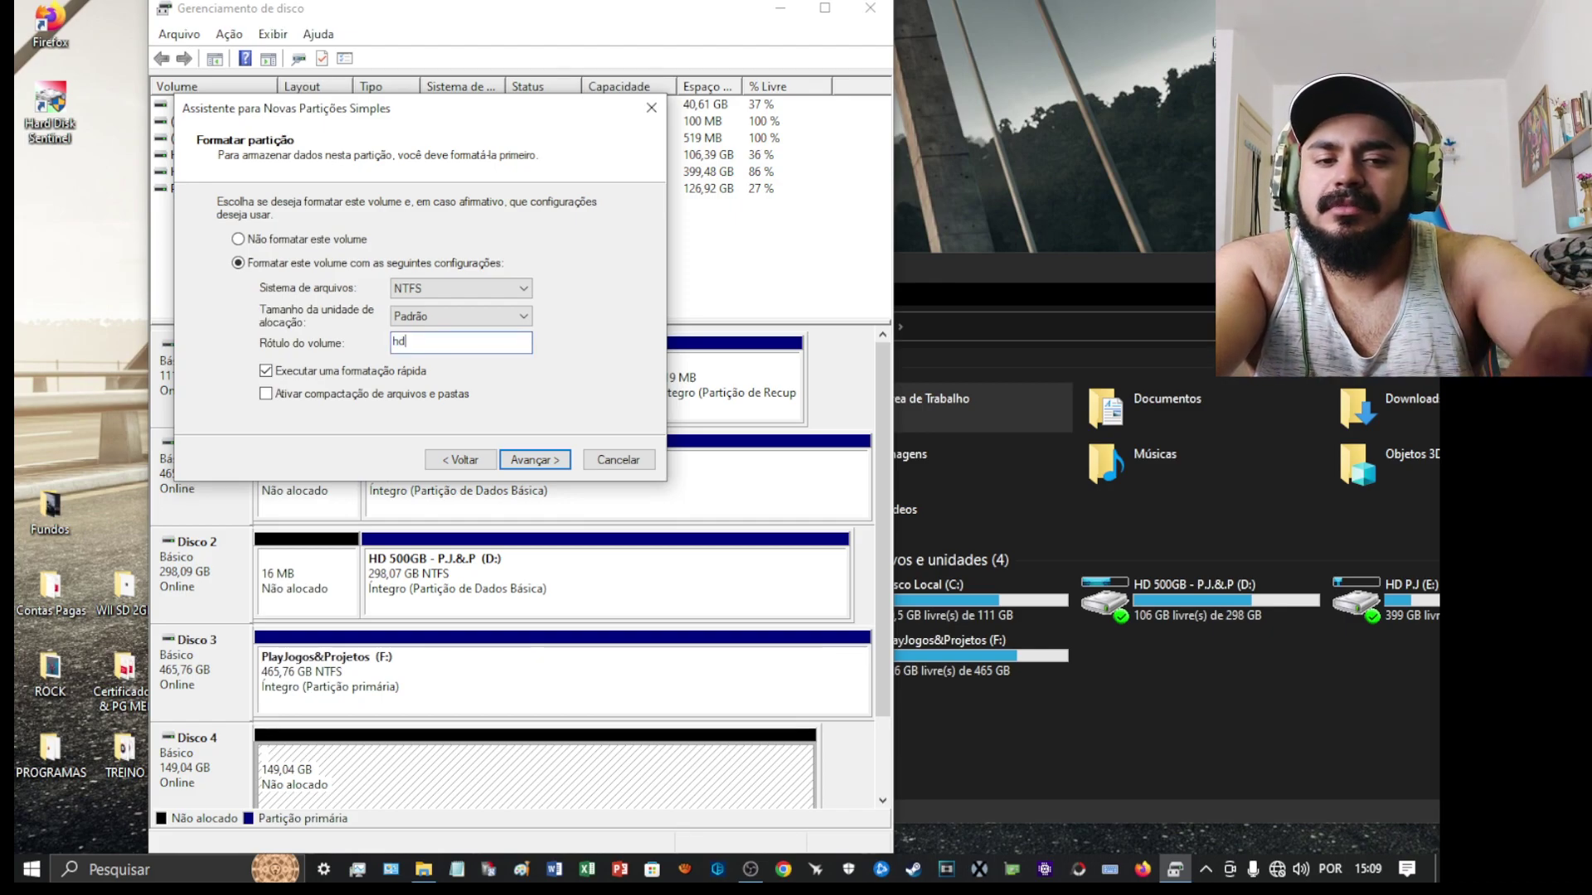
type("ps4")
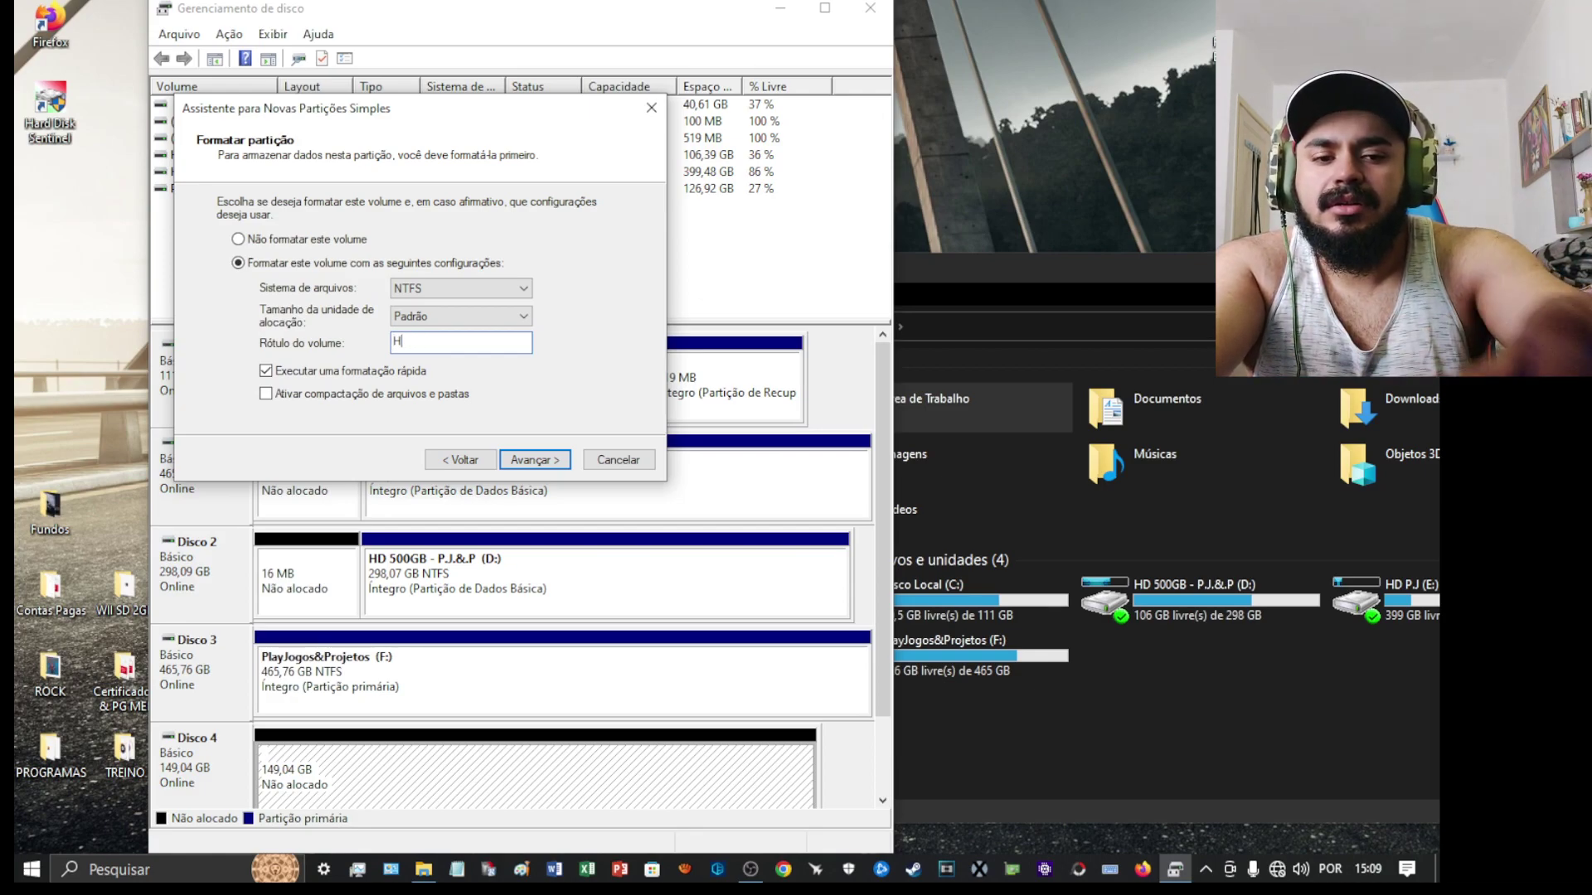
type("4 ")
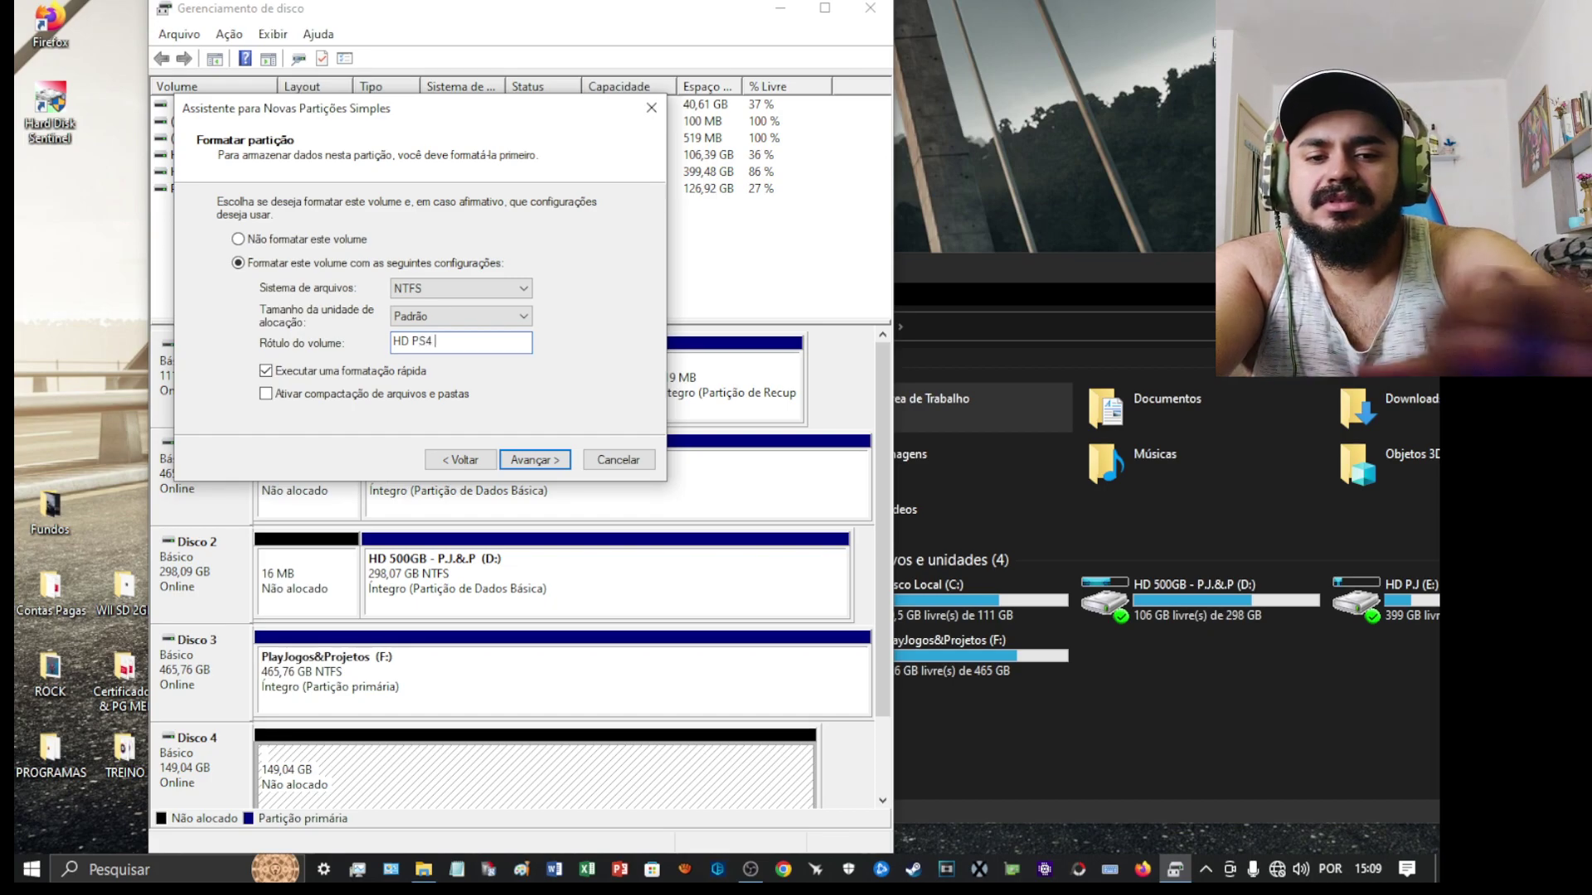
type("SLIM")
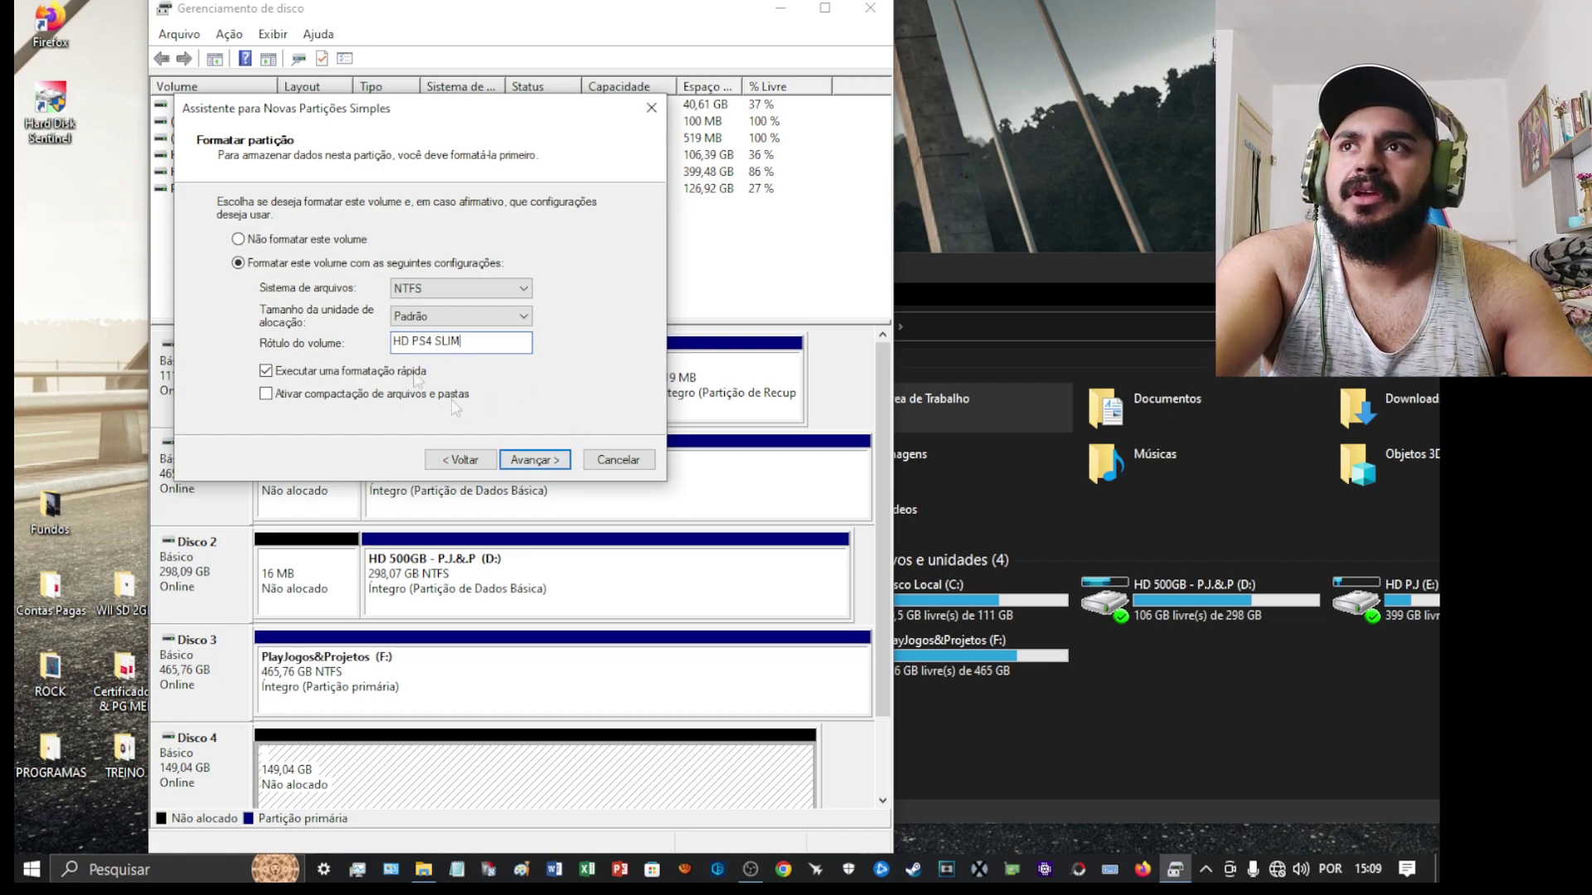
Keep NTFS as the file system with quick formatting and finish the wizard to create the volume
left_click(504, 287)
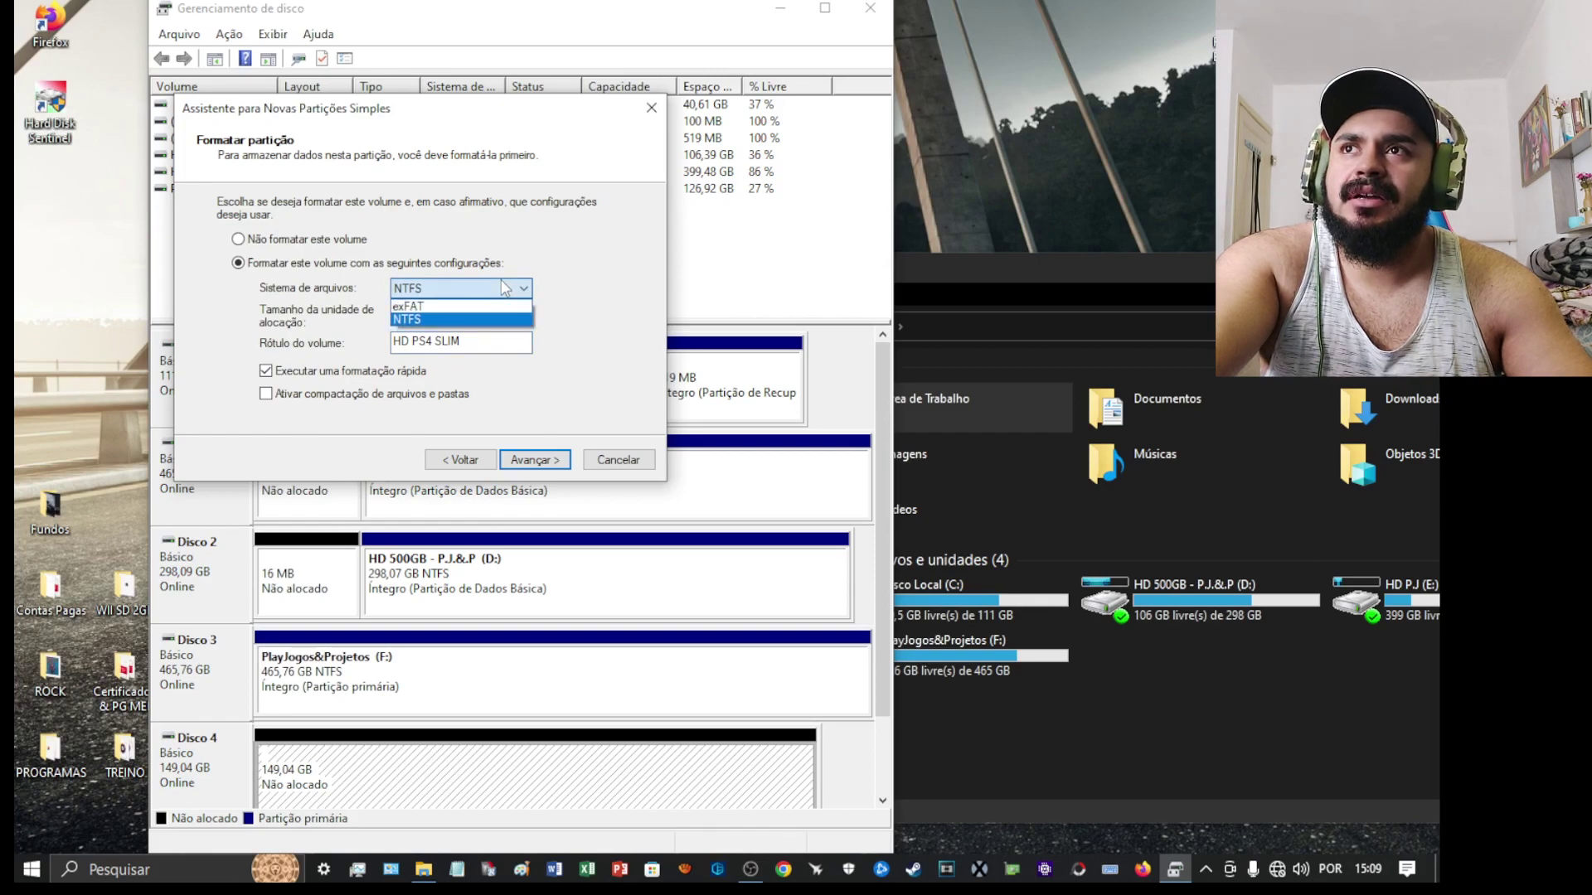
left_click(505, 288)
left_click(460, 318)
left_click(461, 320)
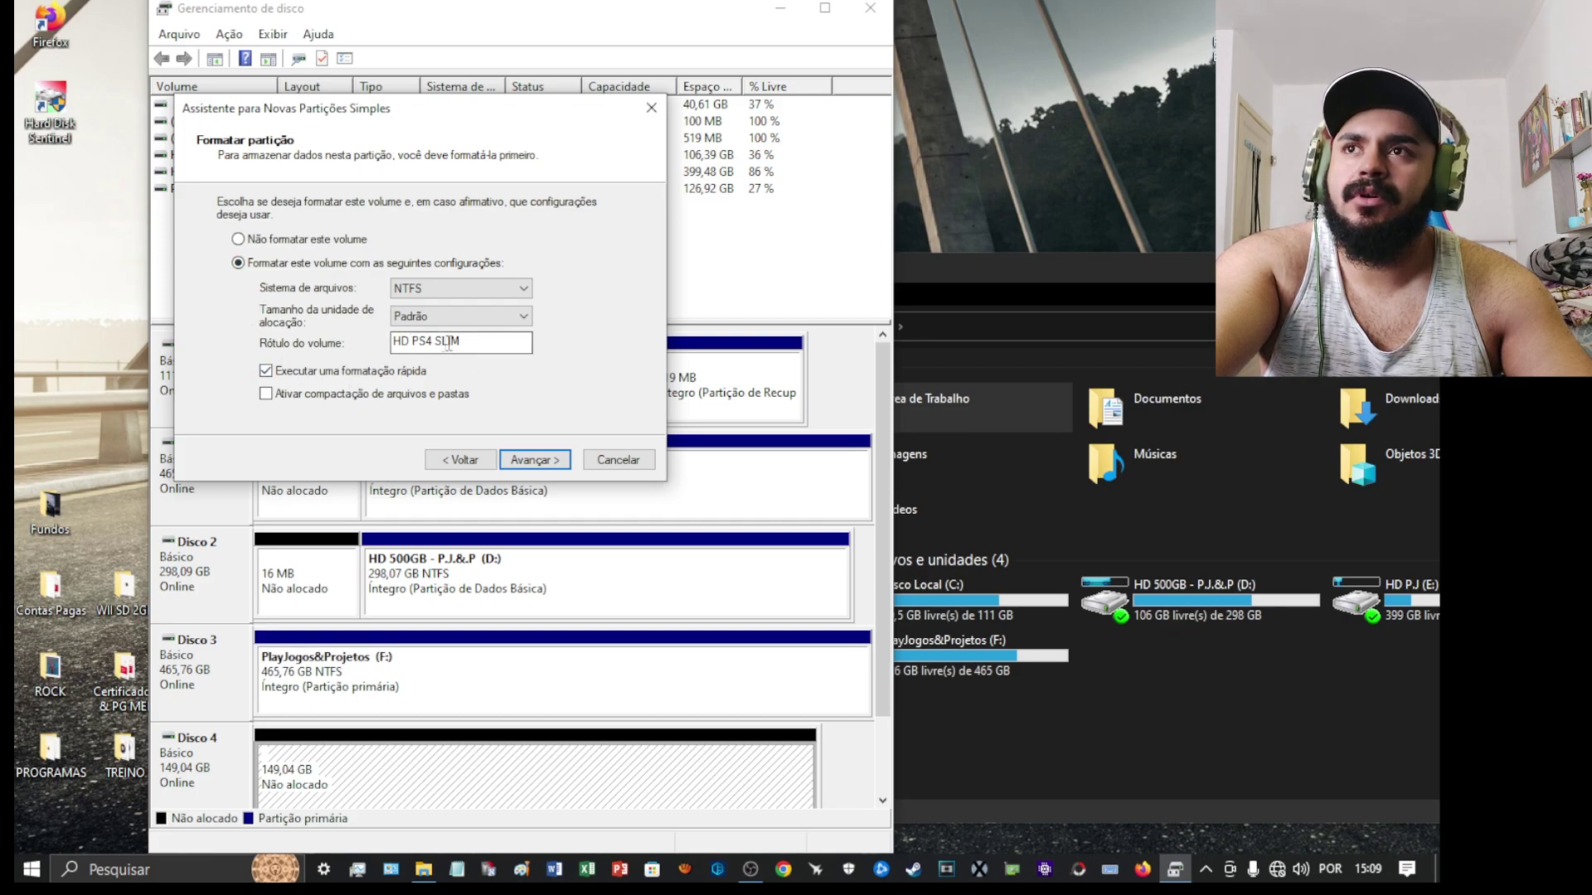
left_click(534, 463)
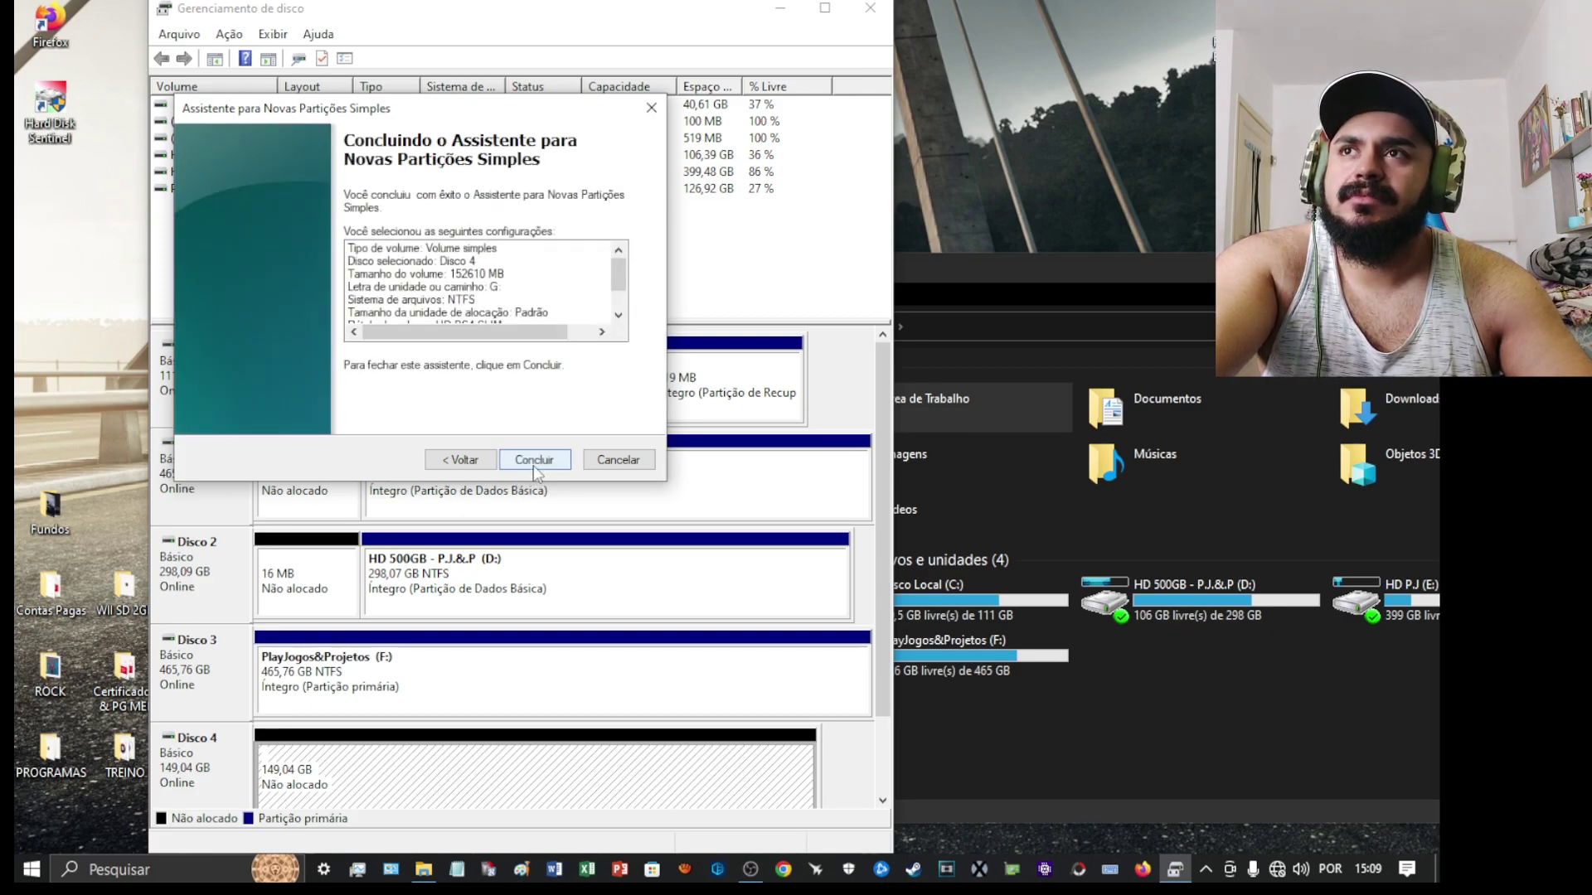
left_click(534, 463)
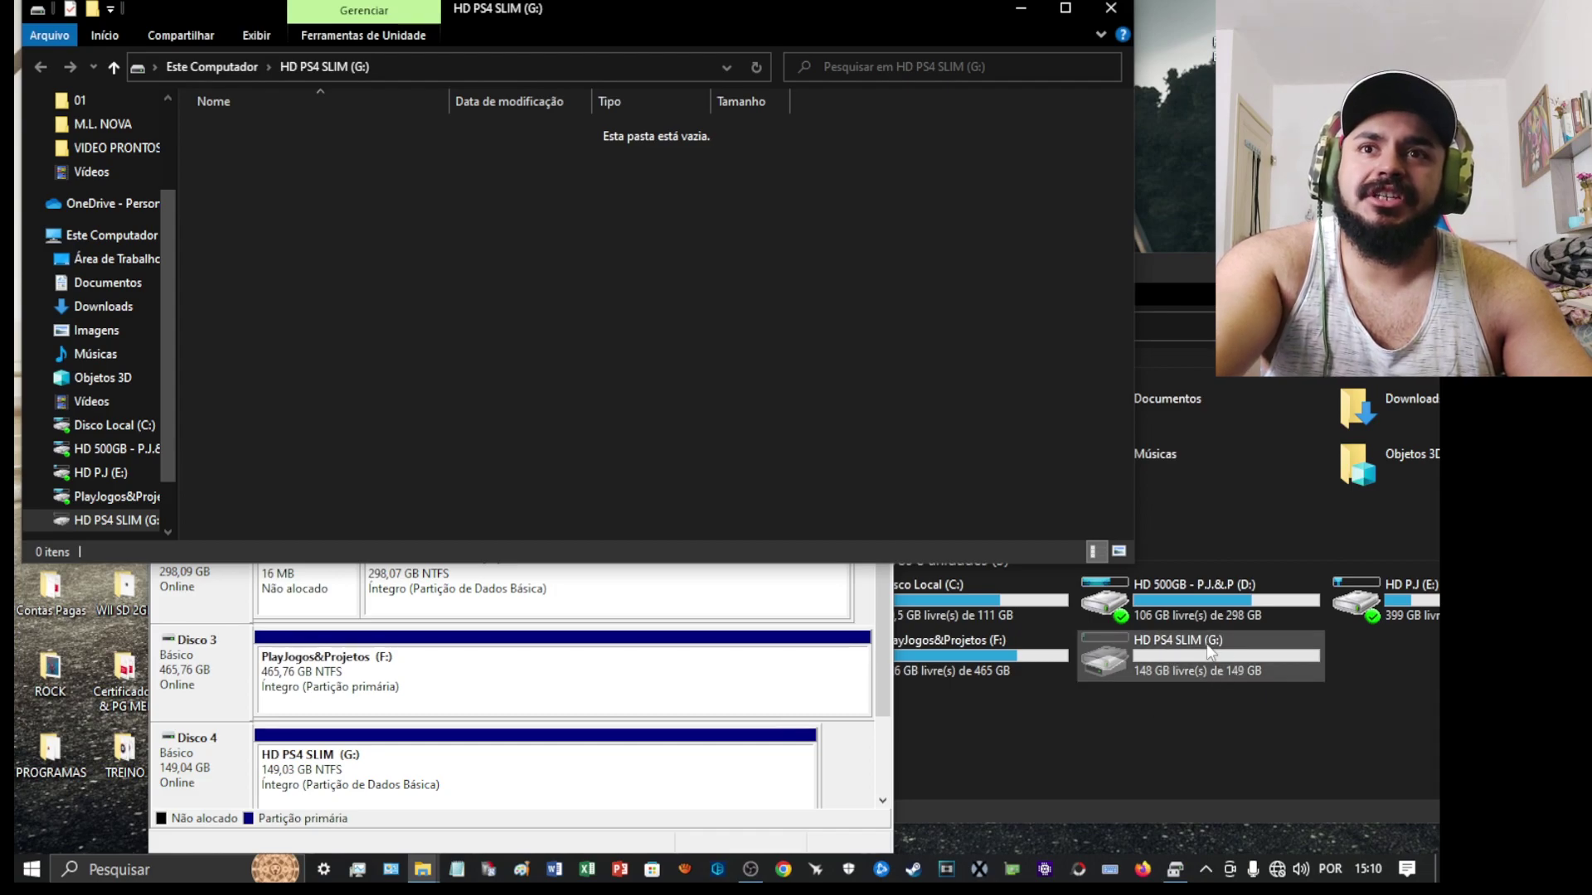
Close the HD PS4 SLIM (G:) folder window and view the drives under Este Computador beside the disk list
left_click(1110, 9)
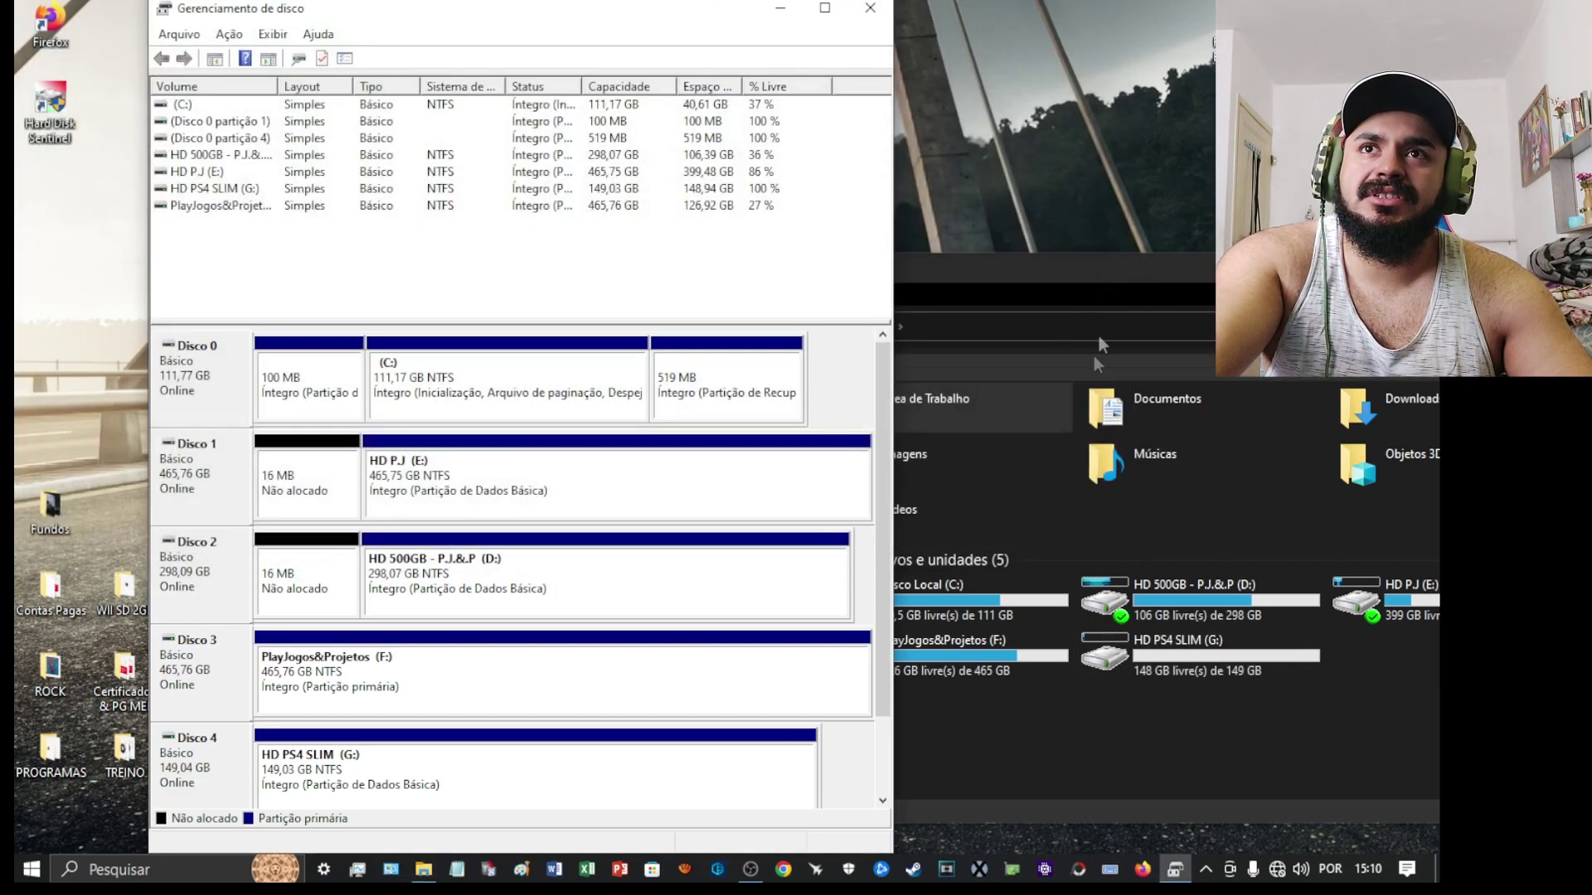
left_click(1068, 280)
left_click_drag(1051, 279, 972, 259)
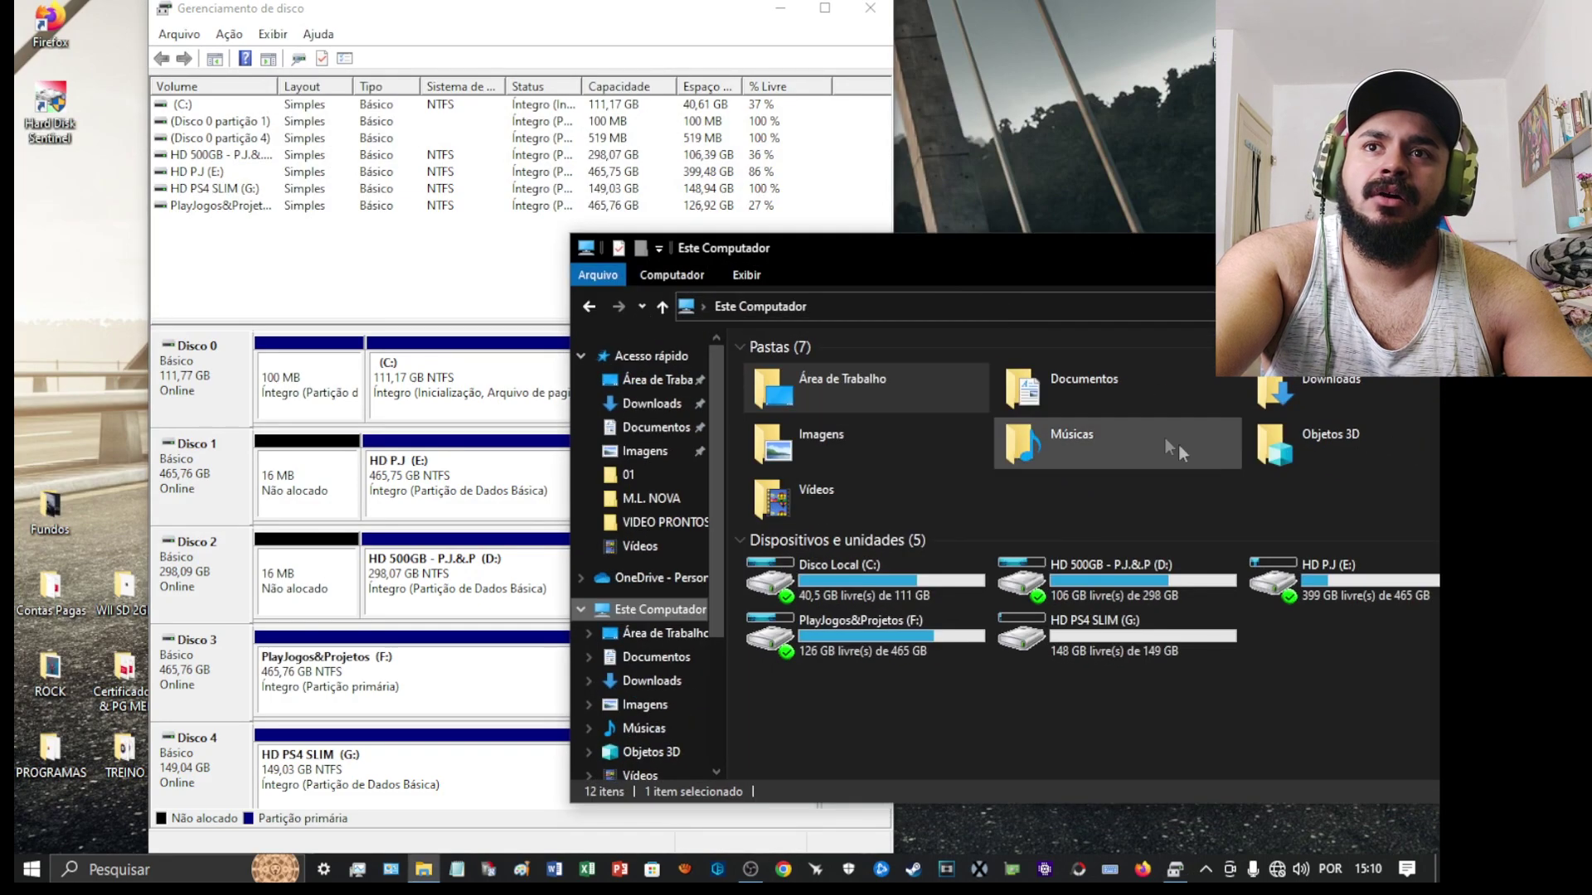
left_click(676, 621)
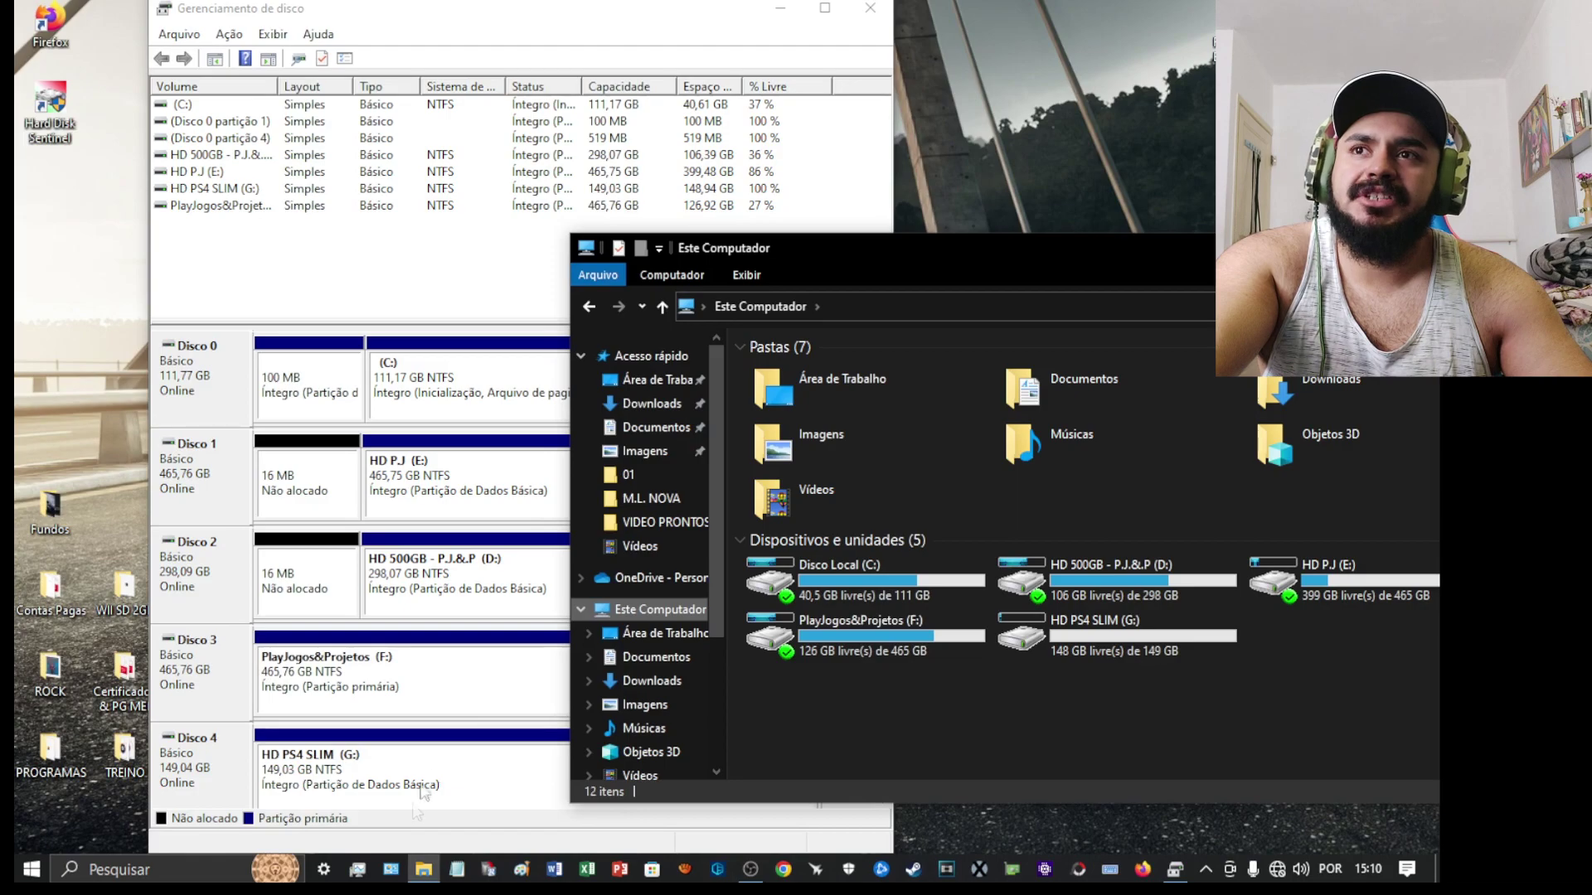
left_click(657, 379)
left_click(680, 610)
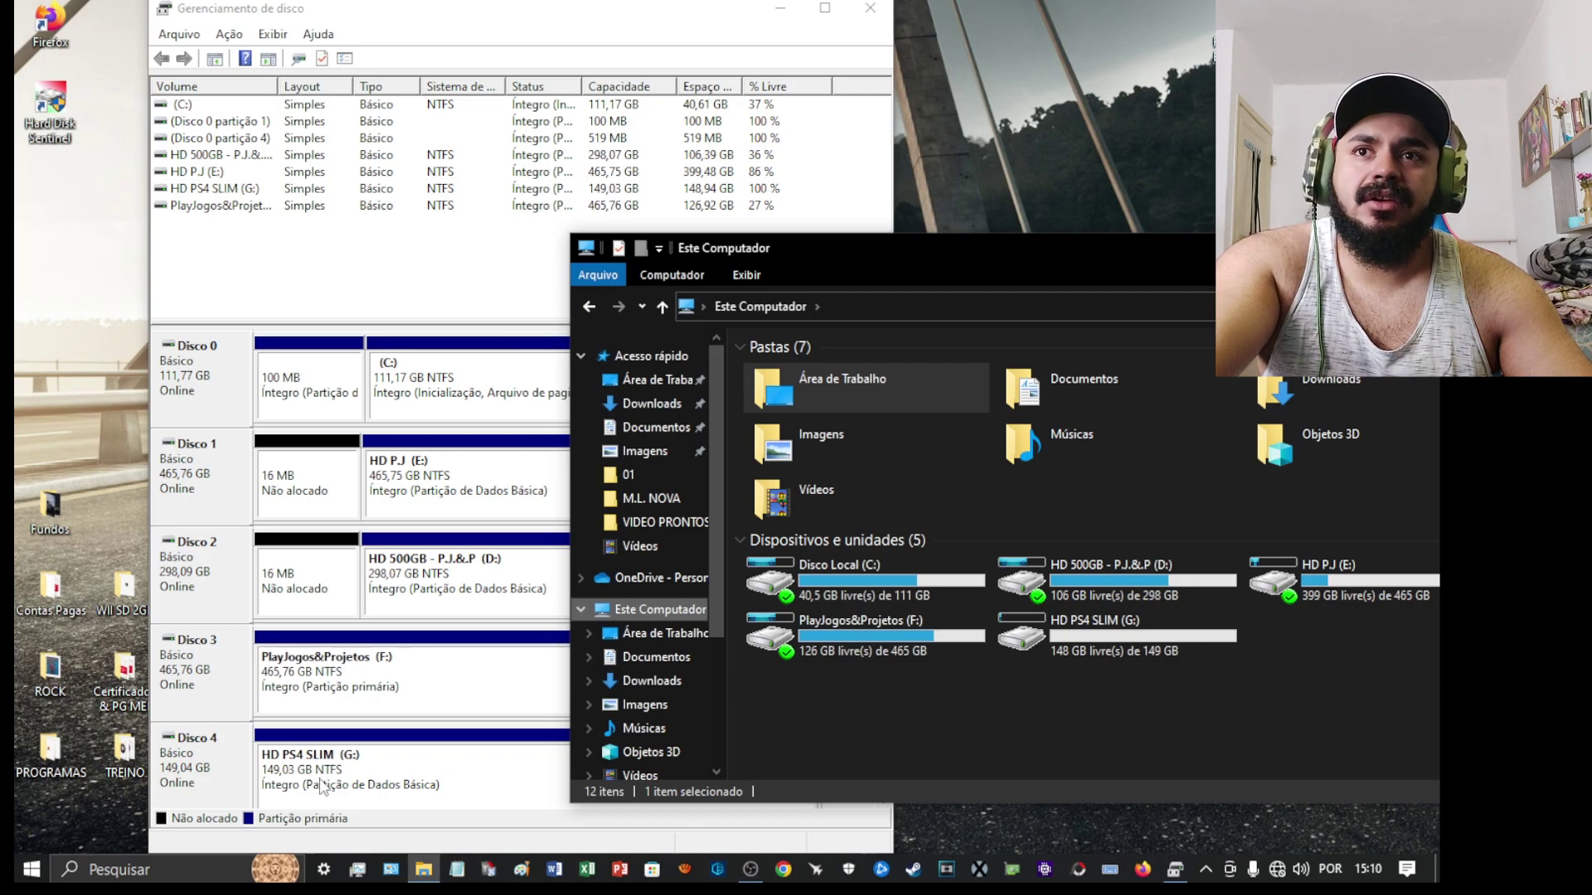
Change the drive letter of Disco 4's HD PS4 SLIM volume to U and accept the warning about programs relying on drive letters
left_click(217, 771)
right_click(188, 789)
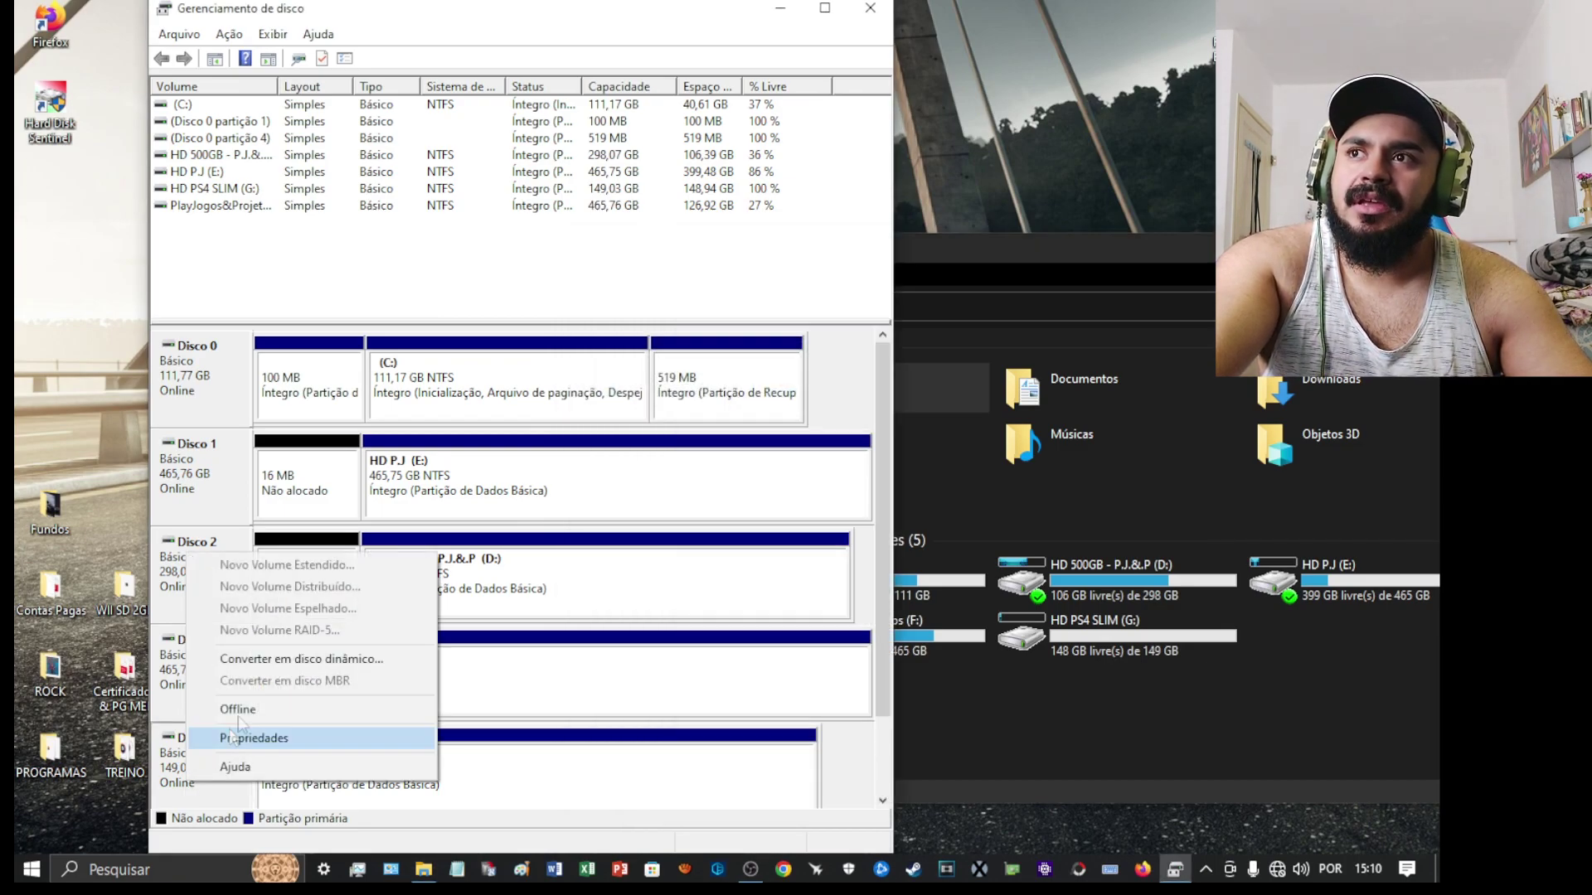
right_click(314, 801)
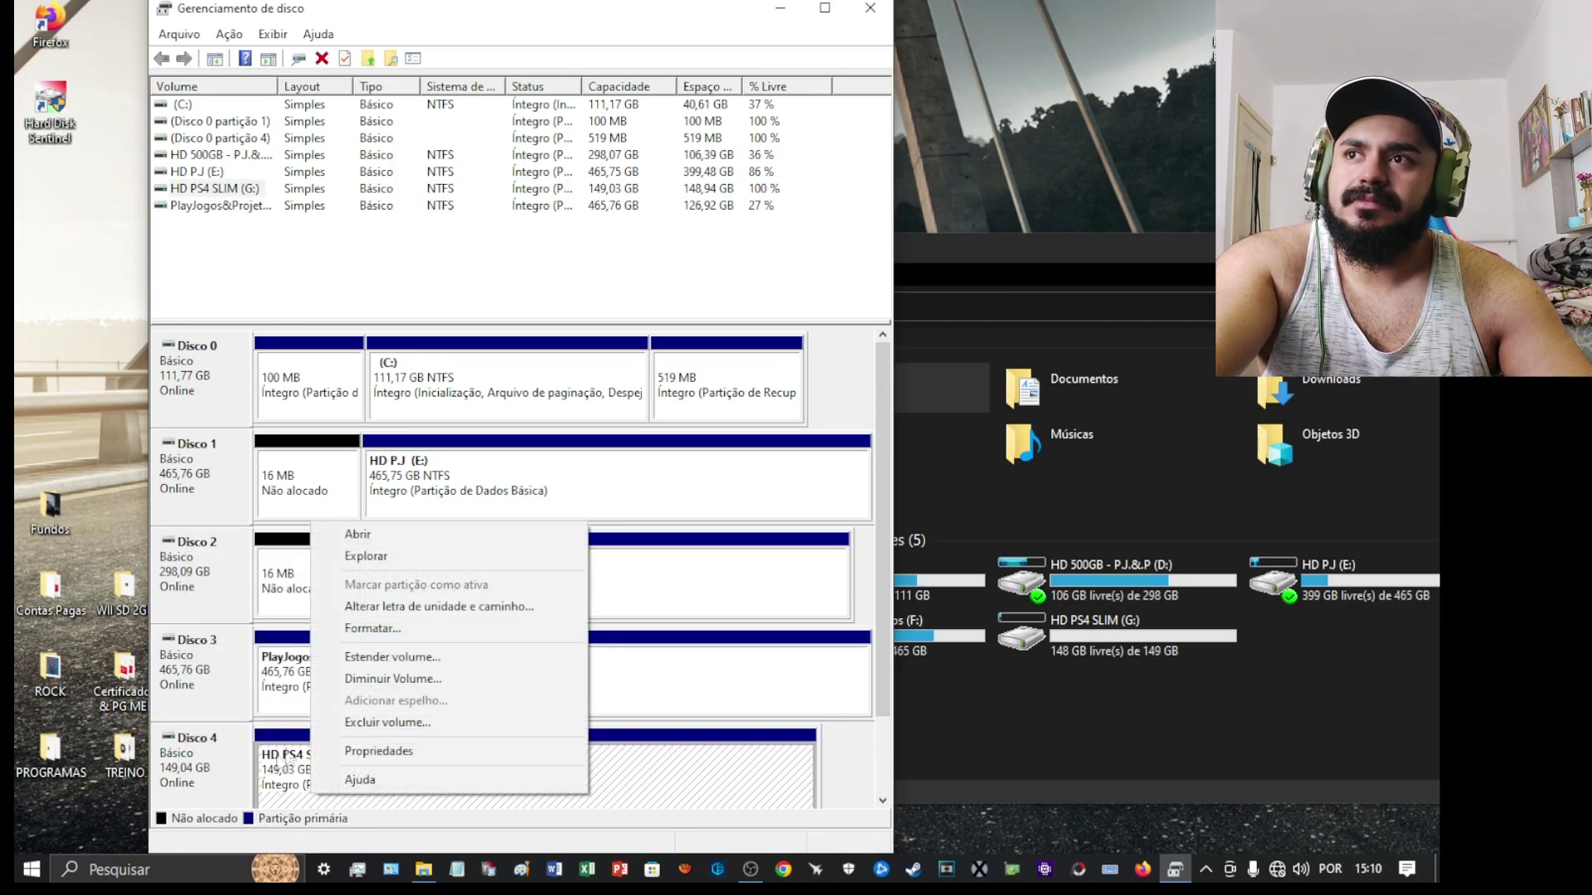
left_click(370, 608)
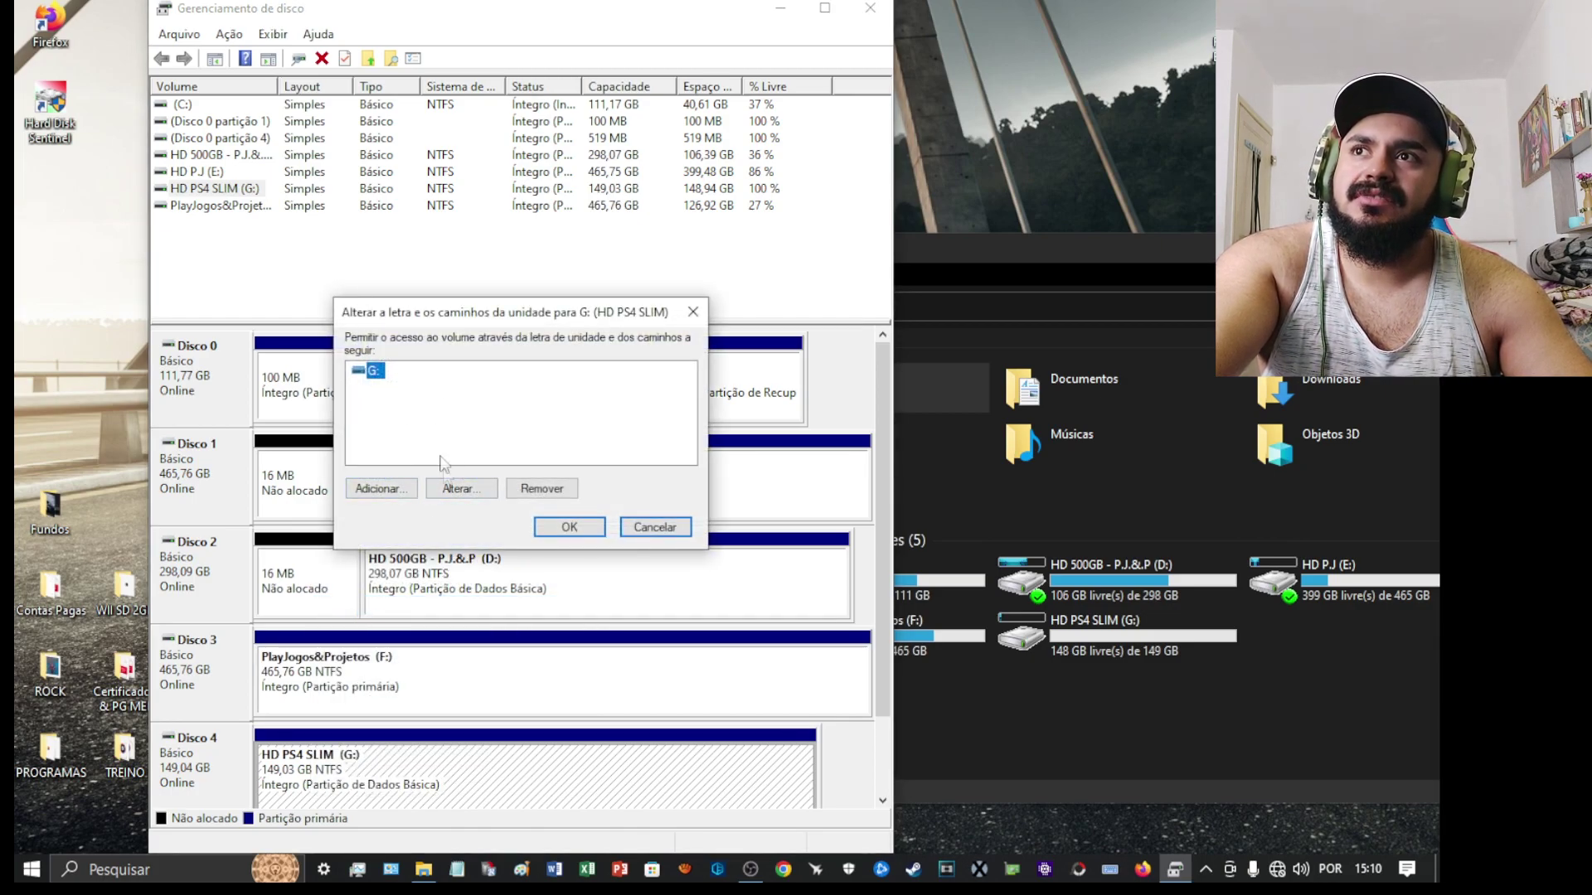
left_click(450, 491)
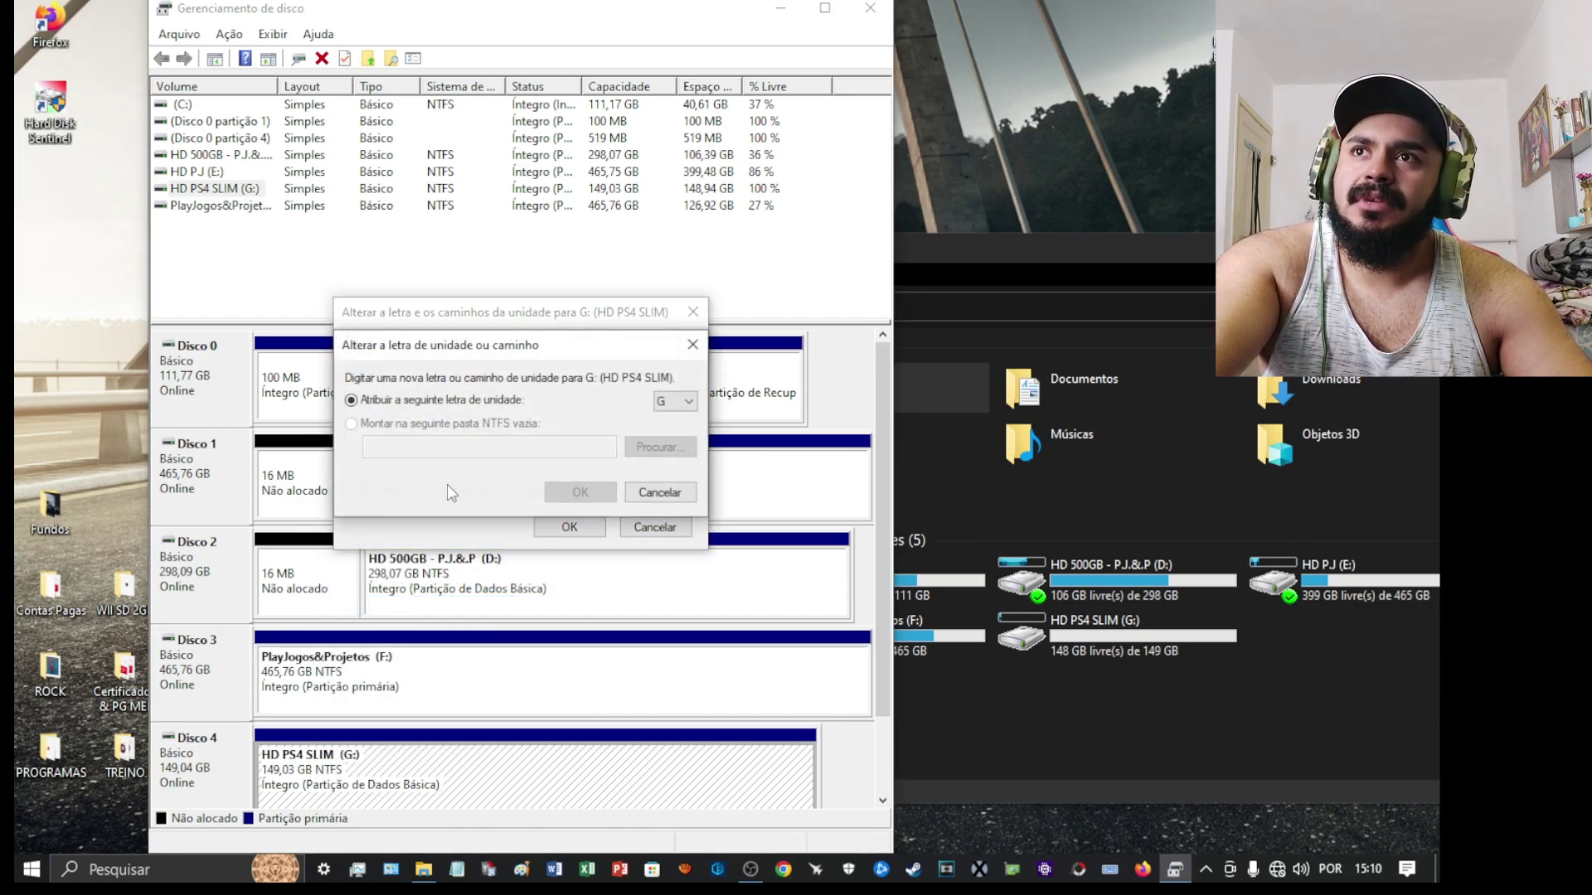
left_click(674, 404)
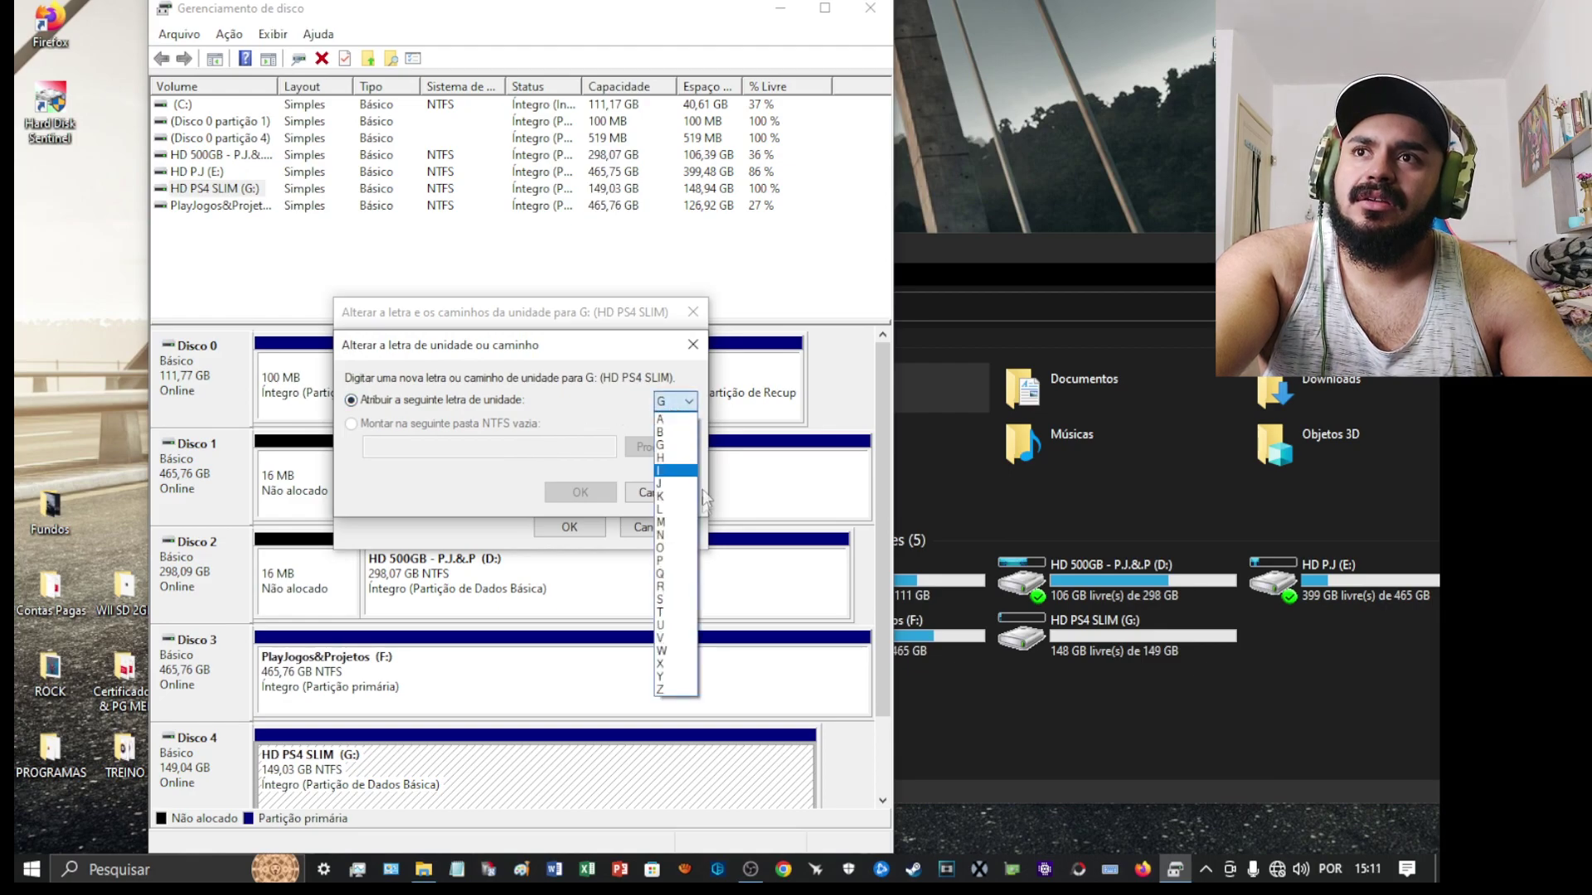
left_click(674, 626)
left_click(580, 491)
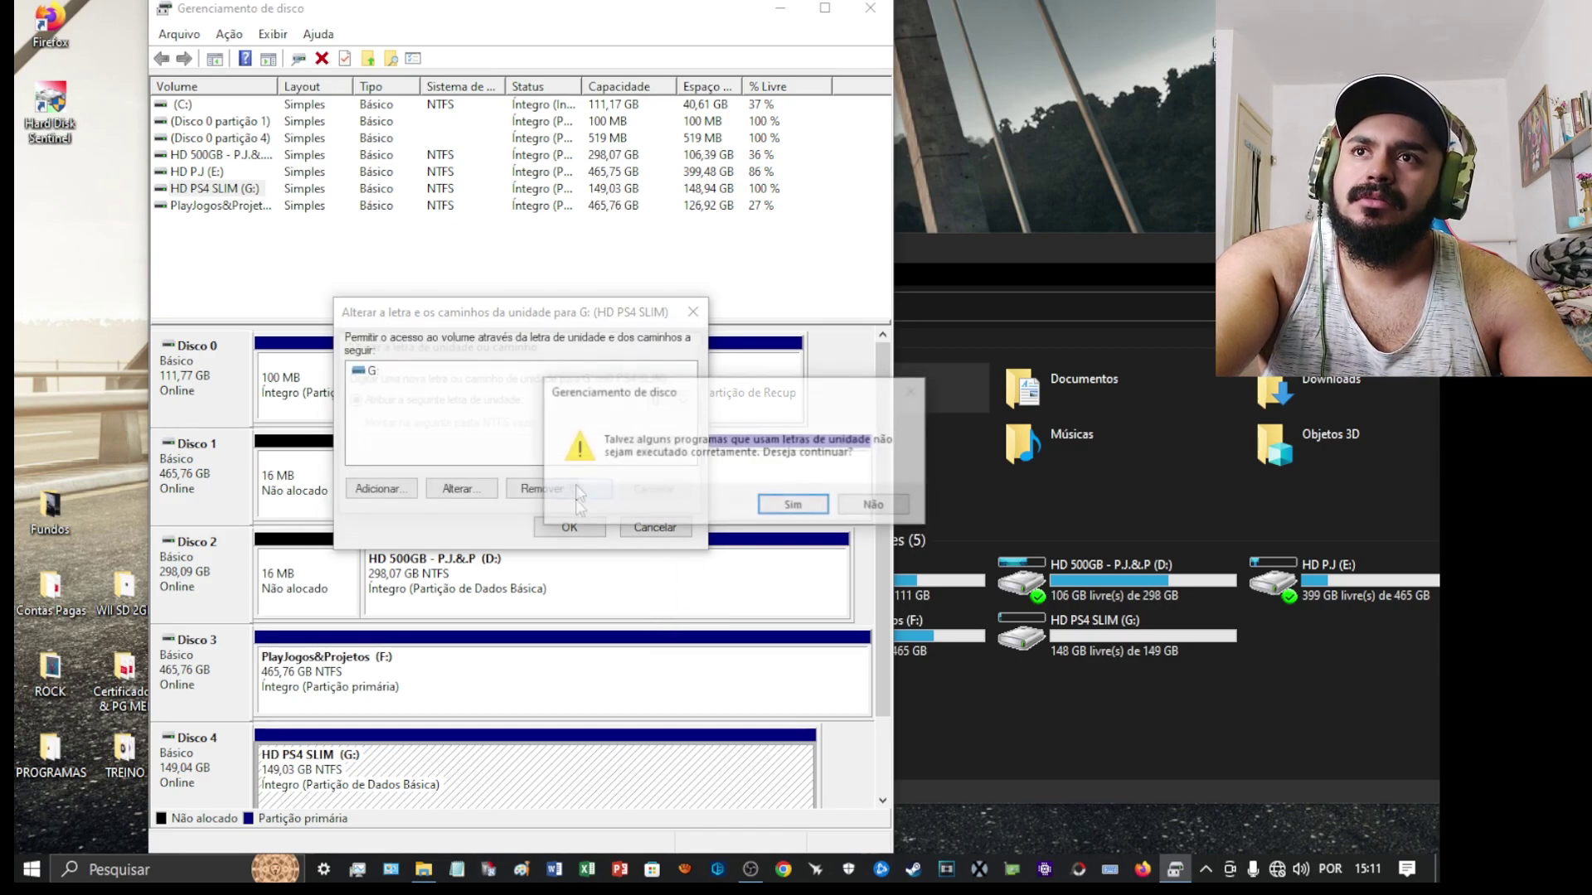
left_click(782, 507)
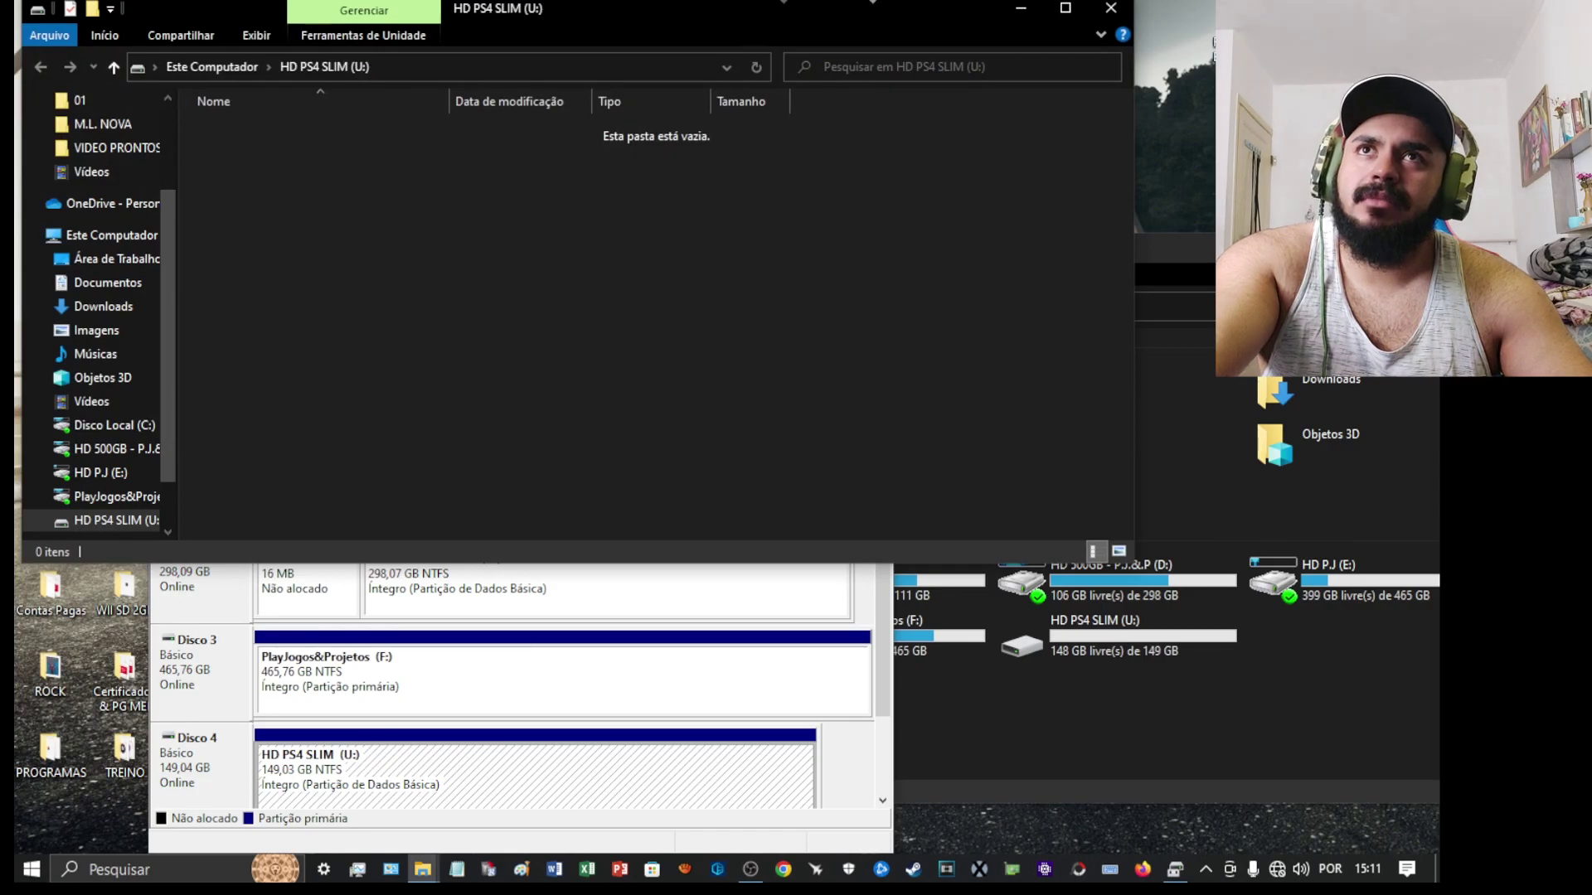
Close the HD PS4 SLIM (U:) folder window and compare the drives in Este Computador with the disk list down to Disco 4
left_click(1111, 8)
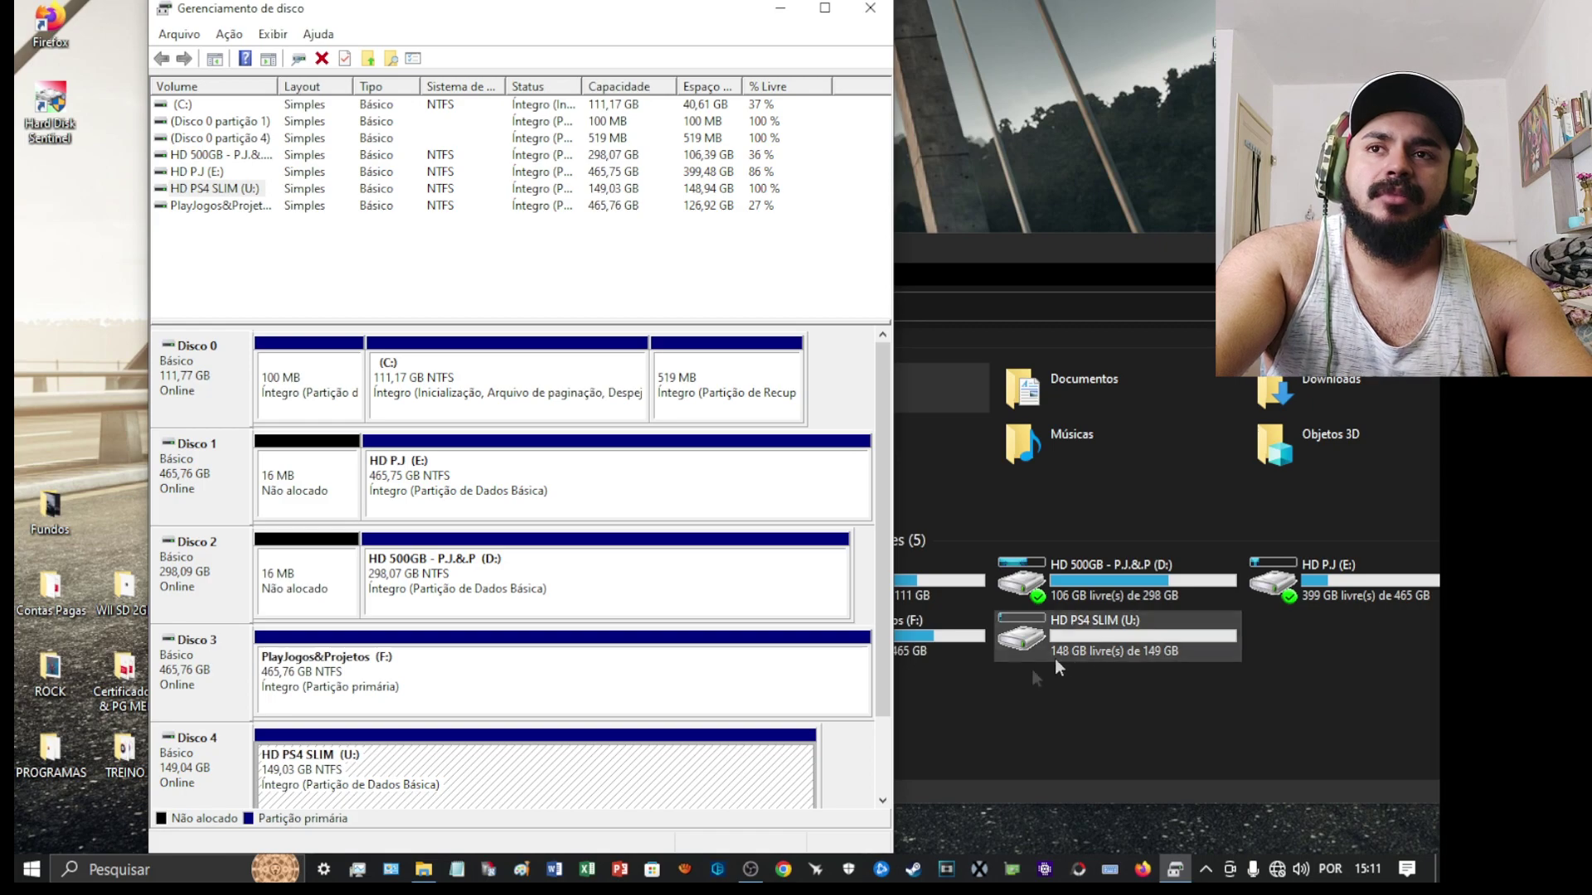
left_click(957, 604)
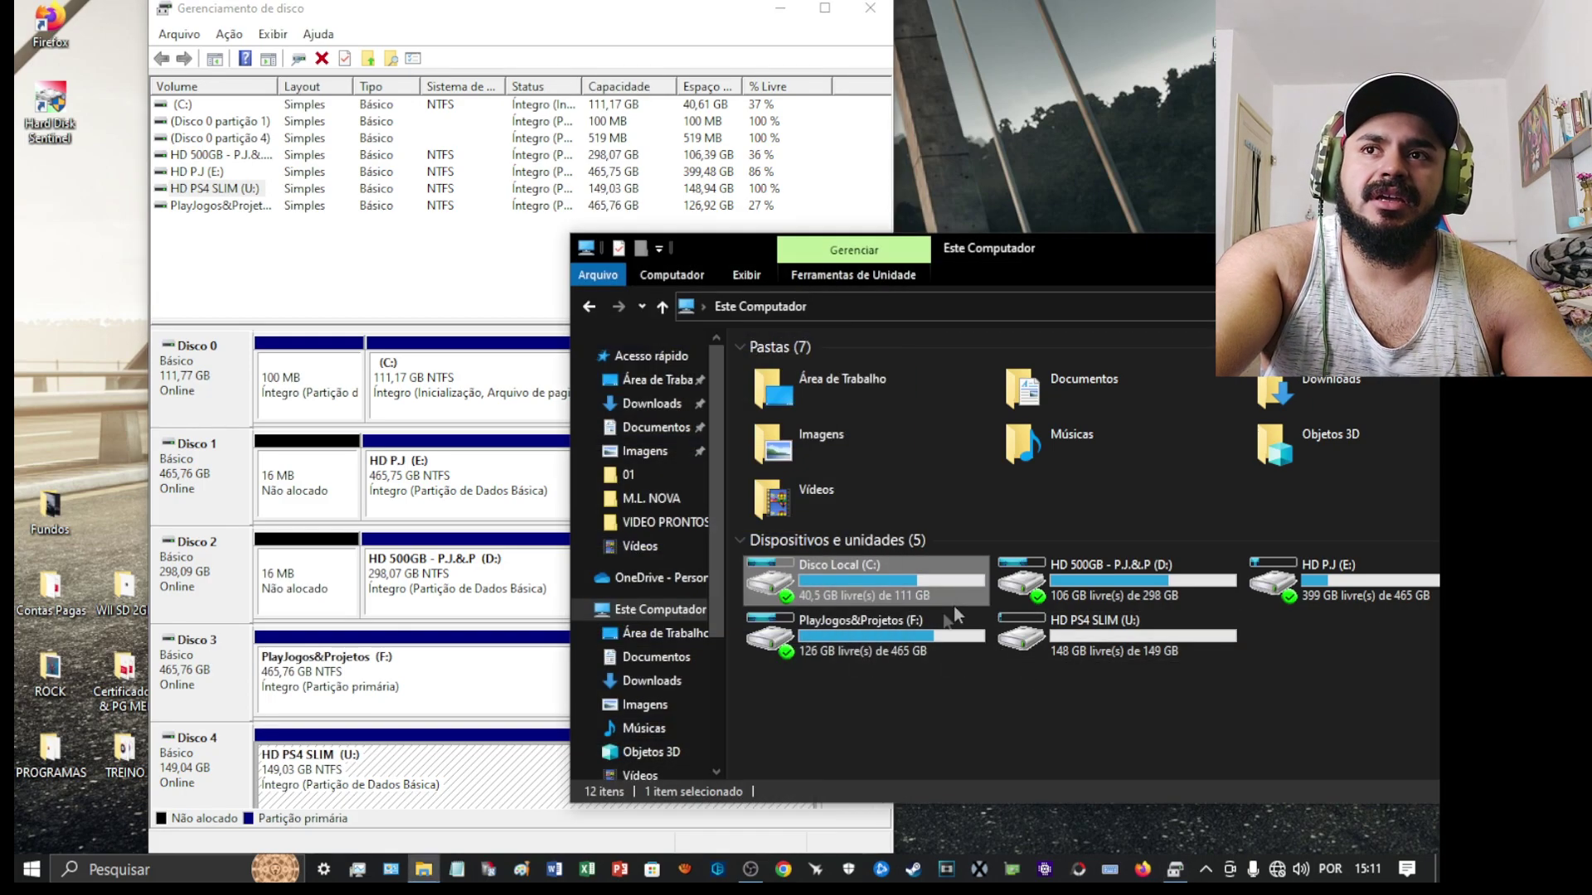
left_click(437, 301)
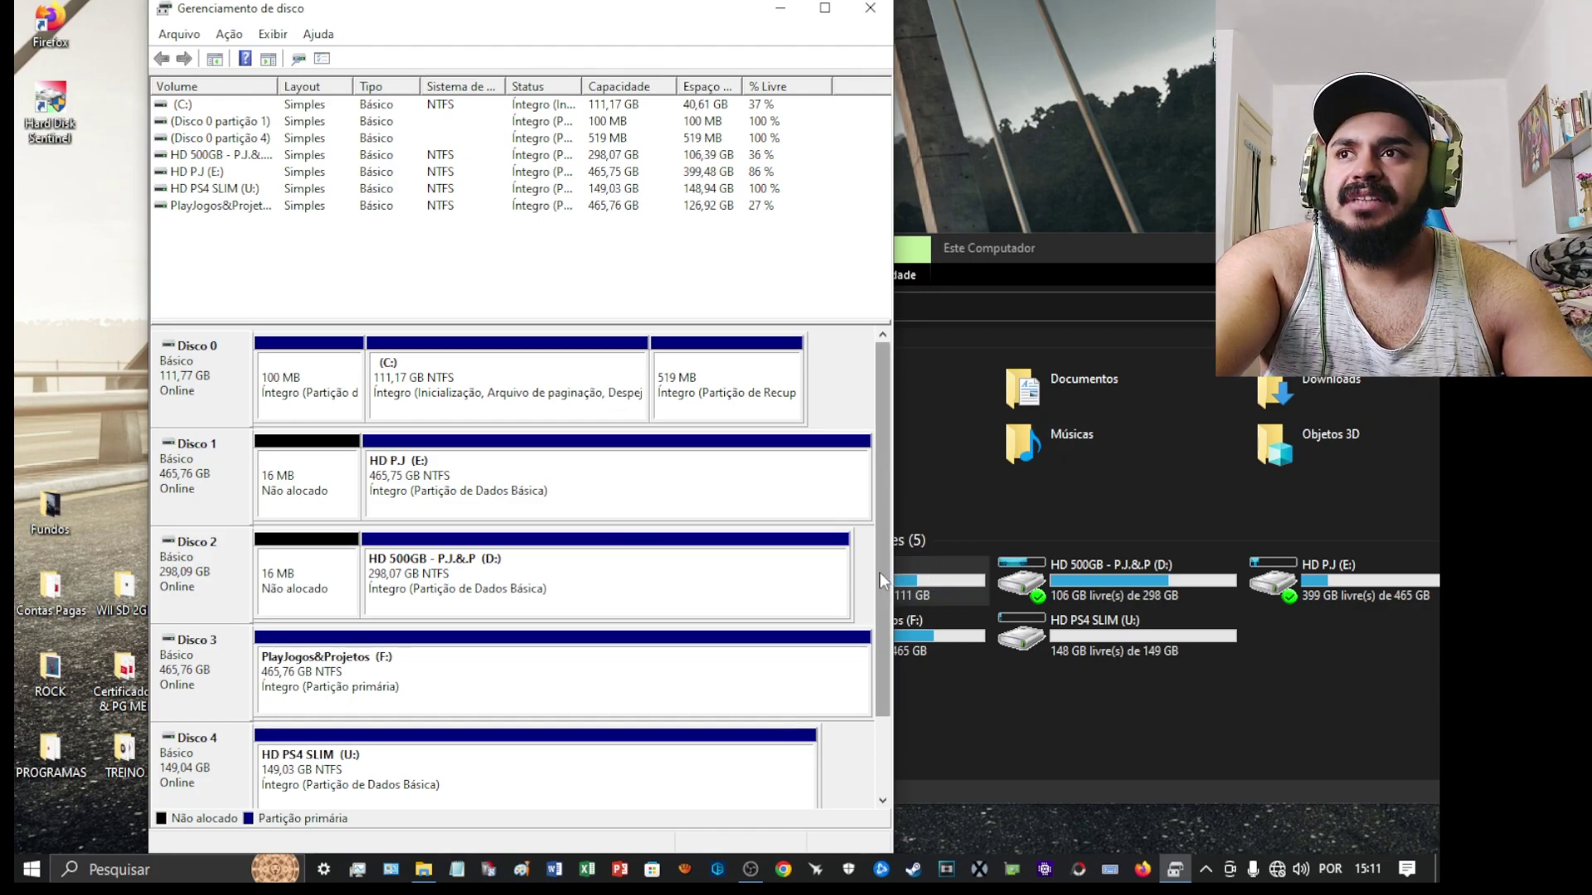
scroll(879, 573, "down", 2)
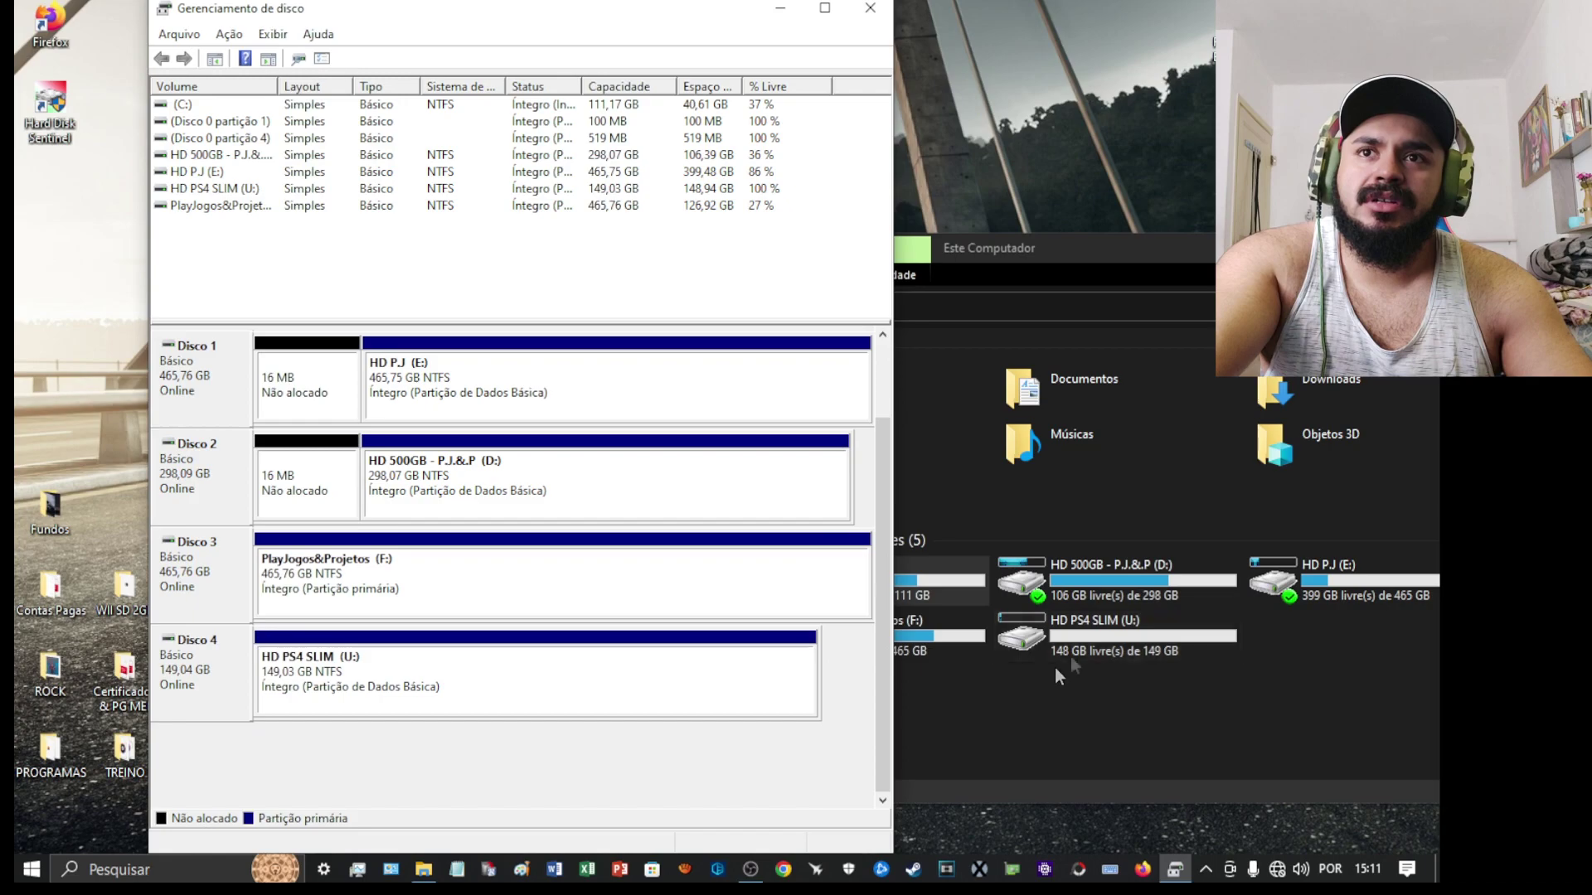
Minimize the disk management window, open the HD PS4 SLIM (U:) drive and copy the seven desktop images into it
left_click(795, 12)
left_click_drag(1054, 264, 847, 240)
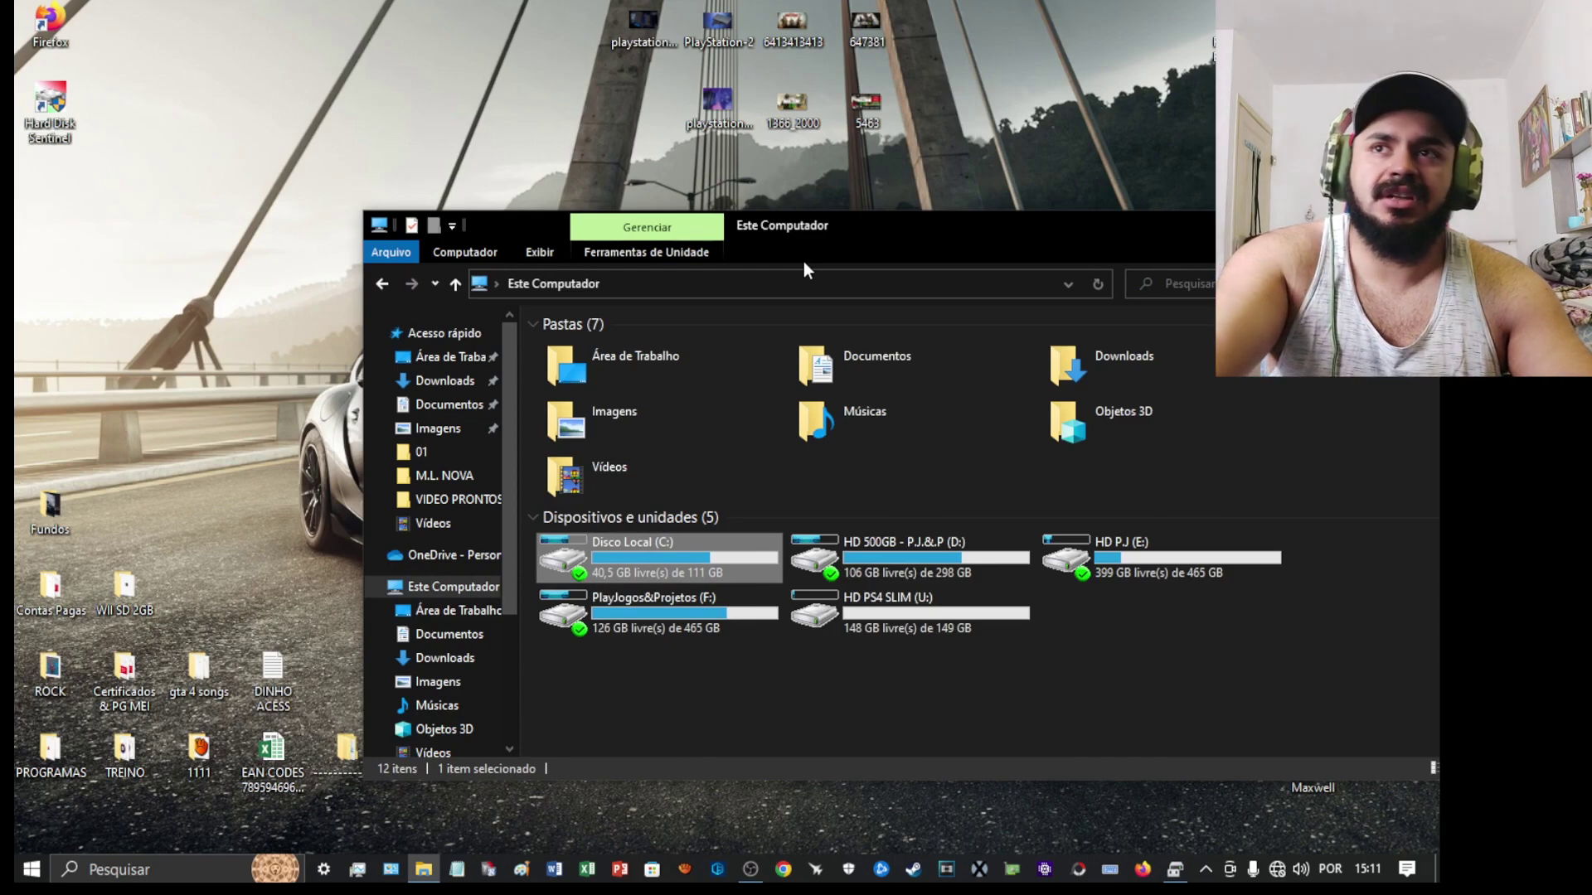
double_click(943, 613)
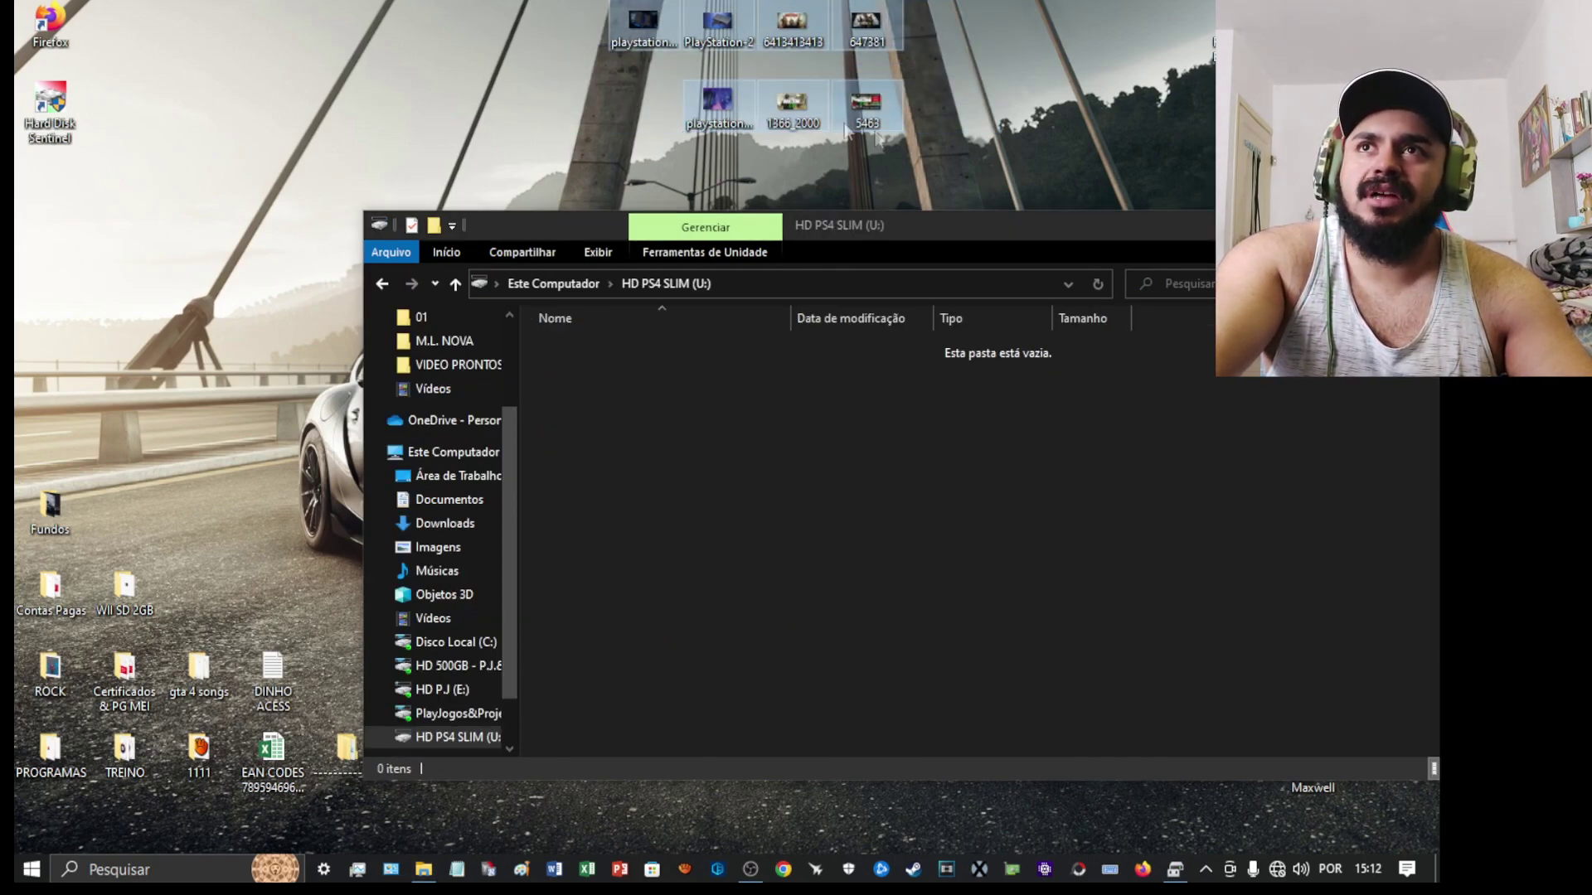
key("ctrl+v")
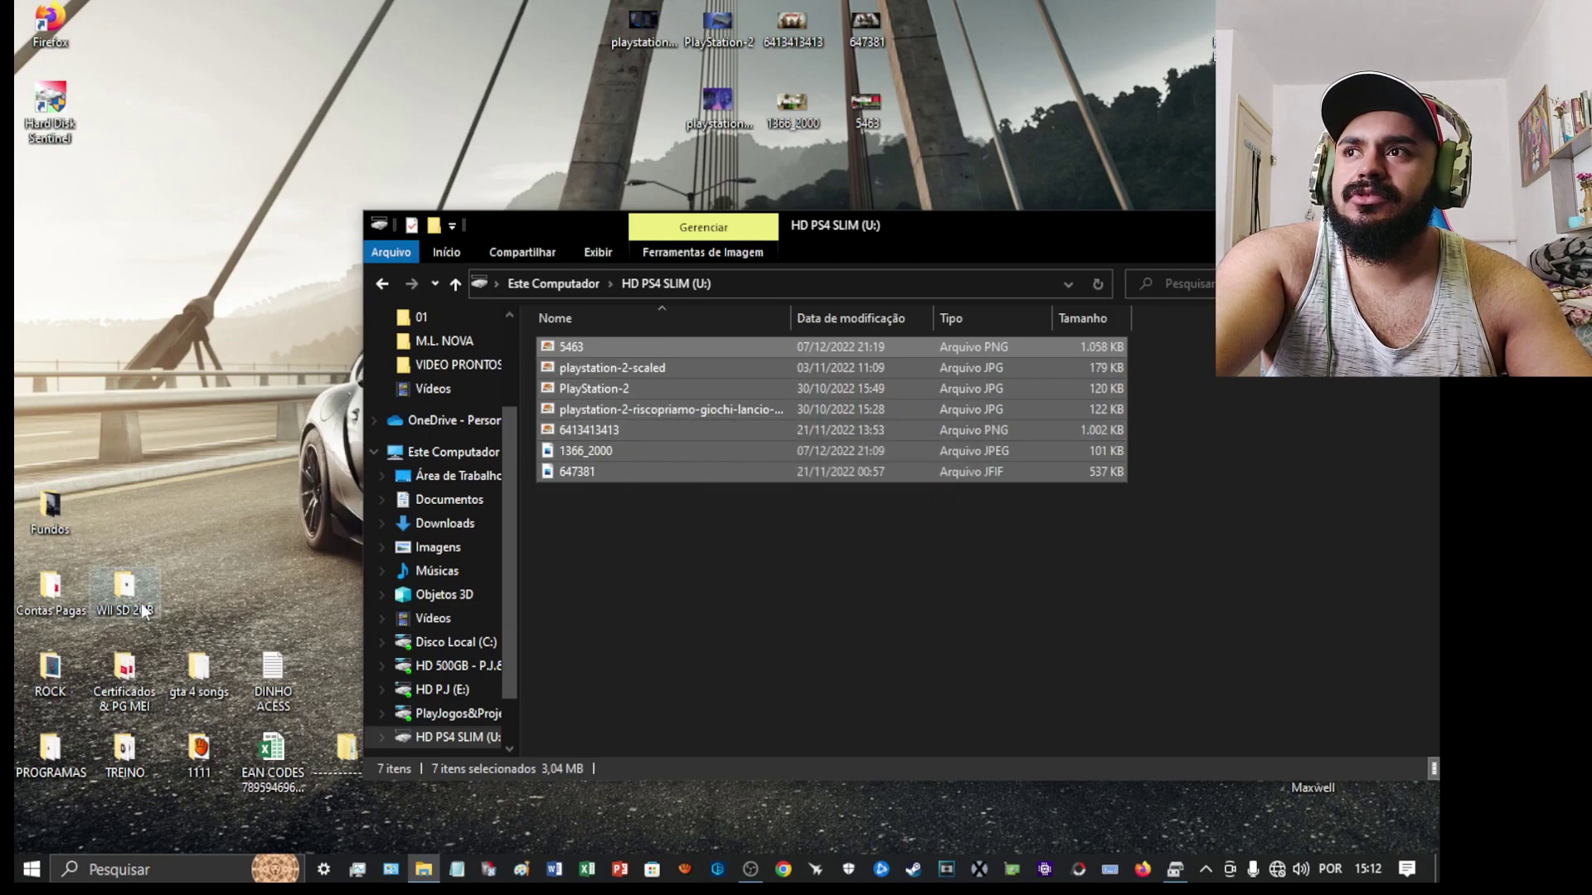
Copy the Fundos folder from the desktop to HD PS4 SLIM (U:), view the original folder's contents and minimize the drive window
left_click_drag(50, 589, 630, 572)
double_click(50, 507)
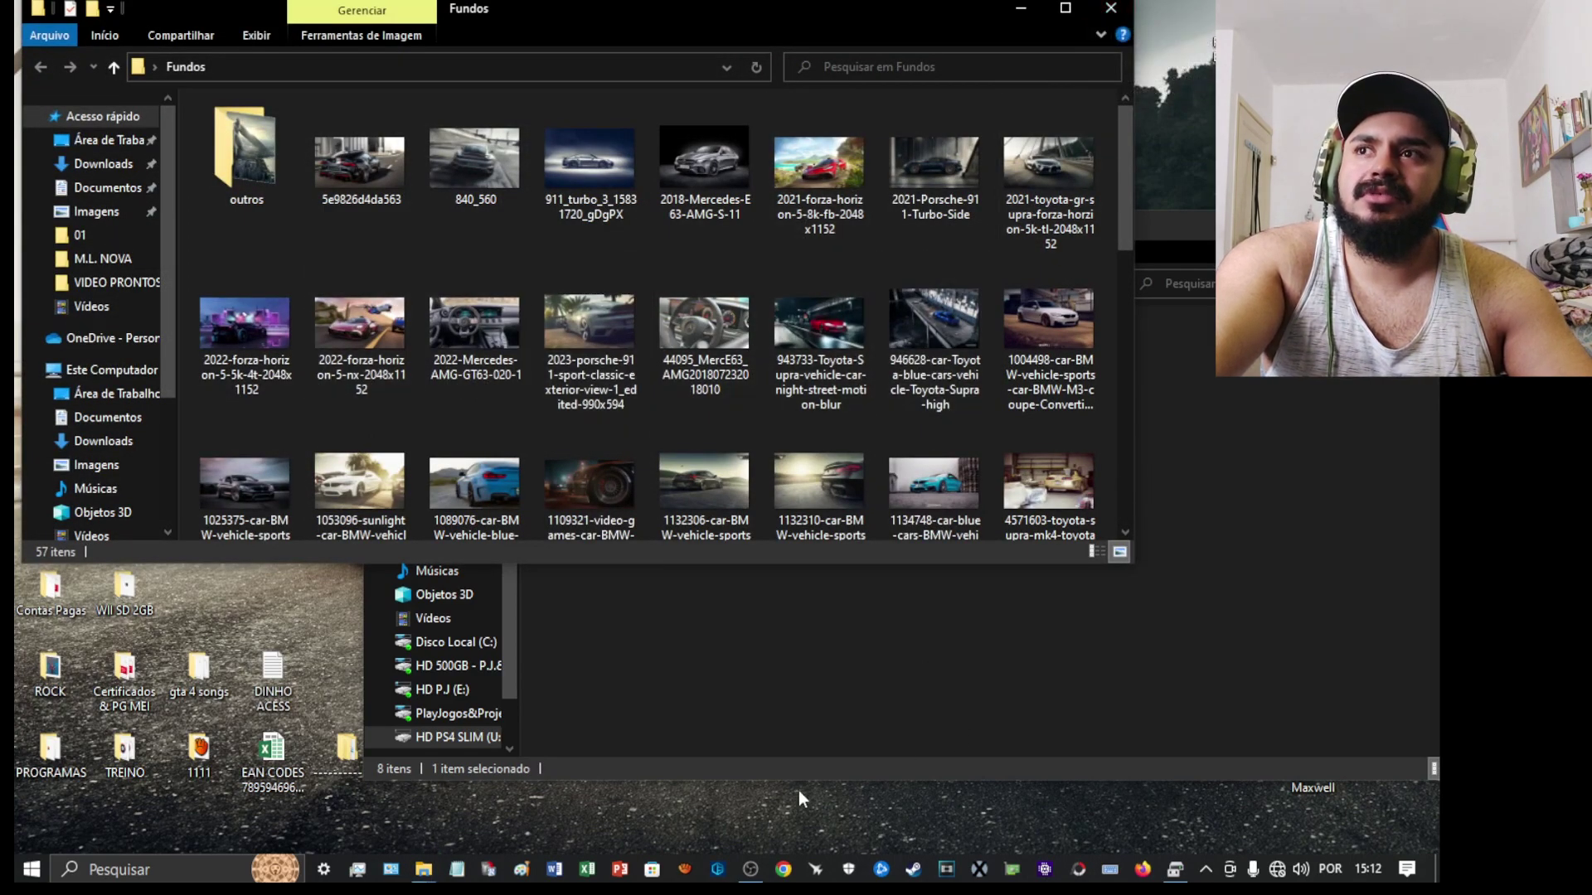
left_click(1111, 8)
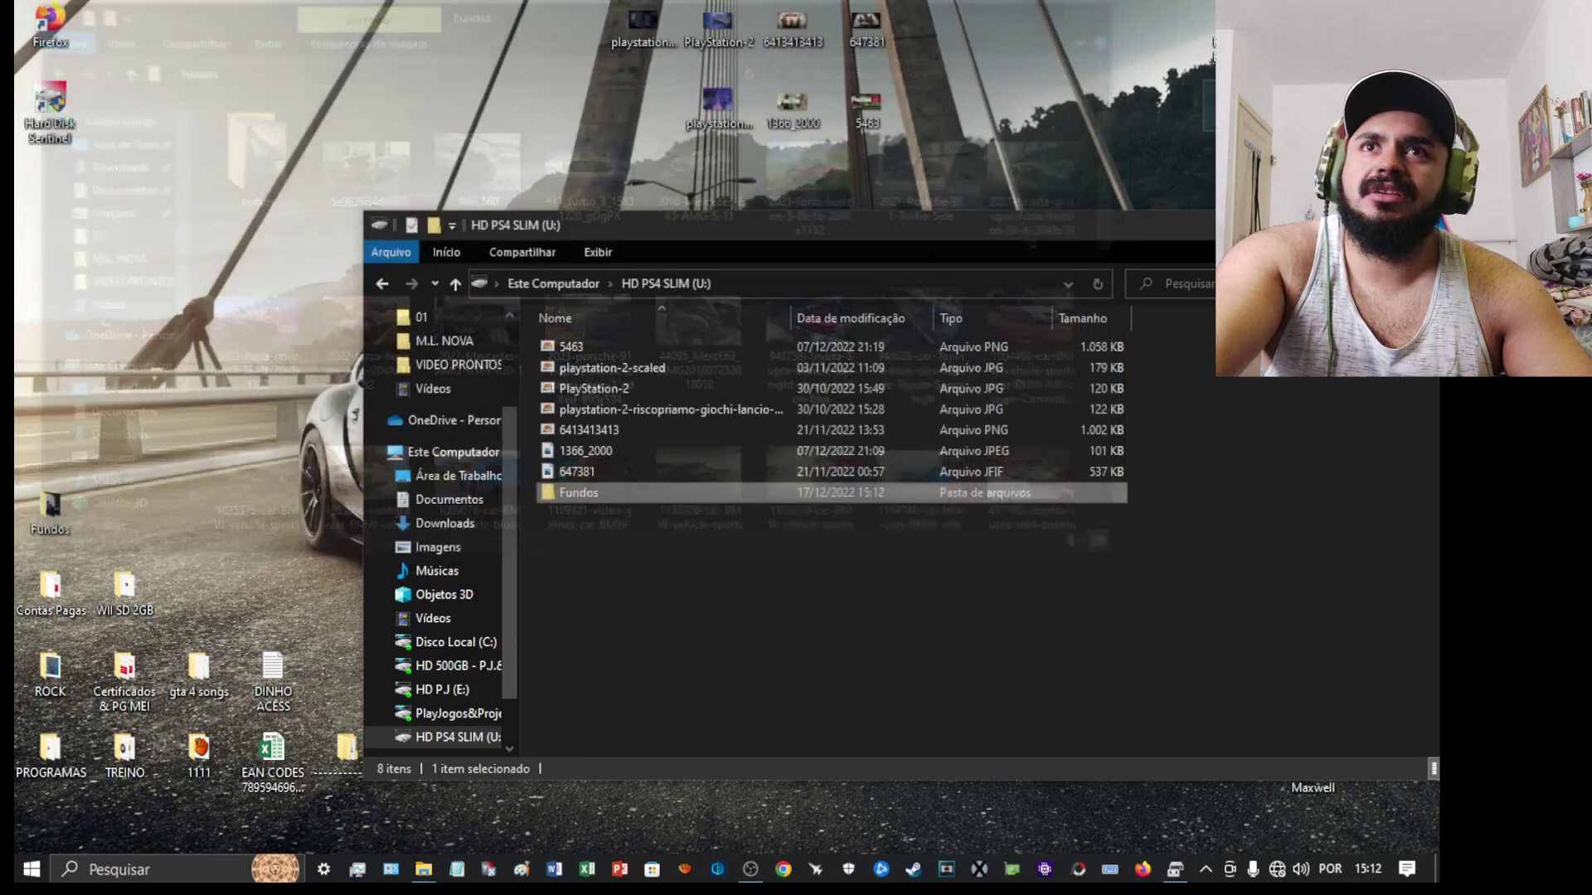
left_click_drag(1198, 233, 932, 176)
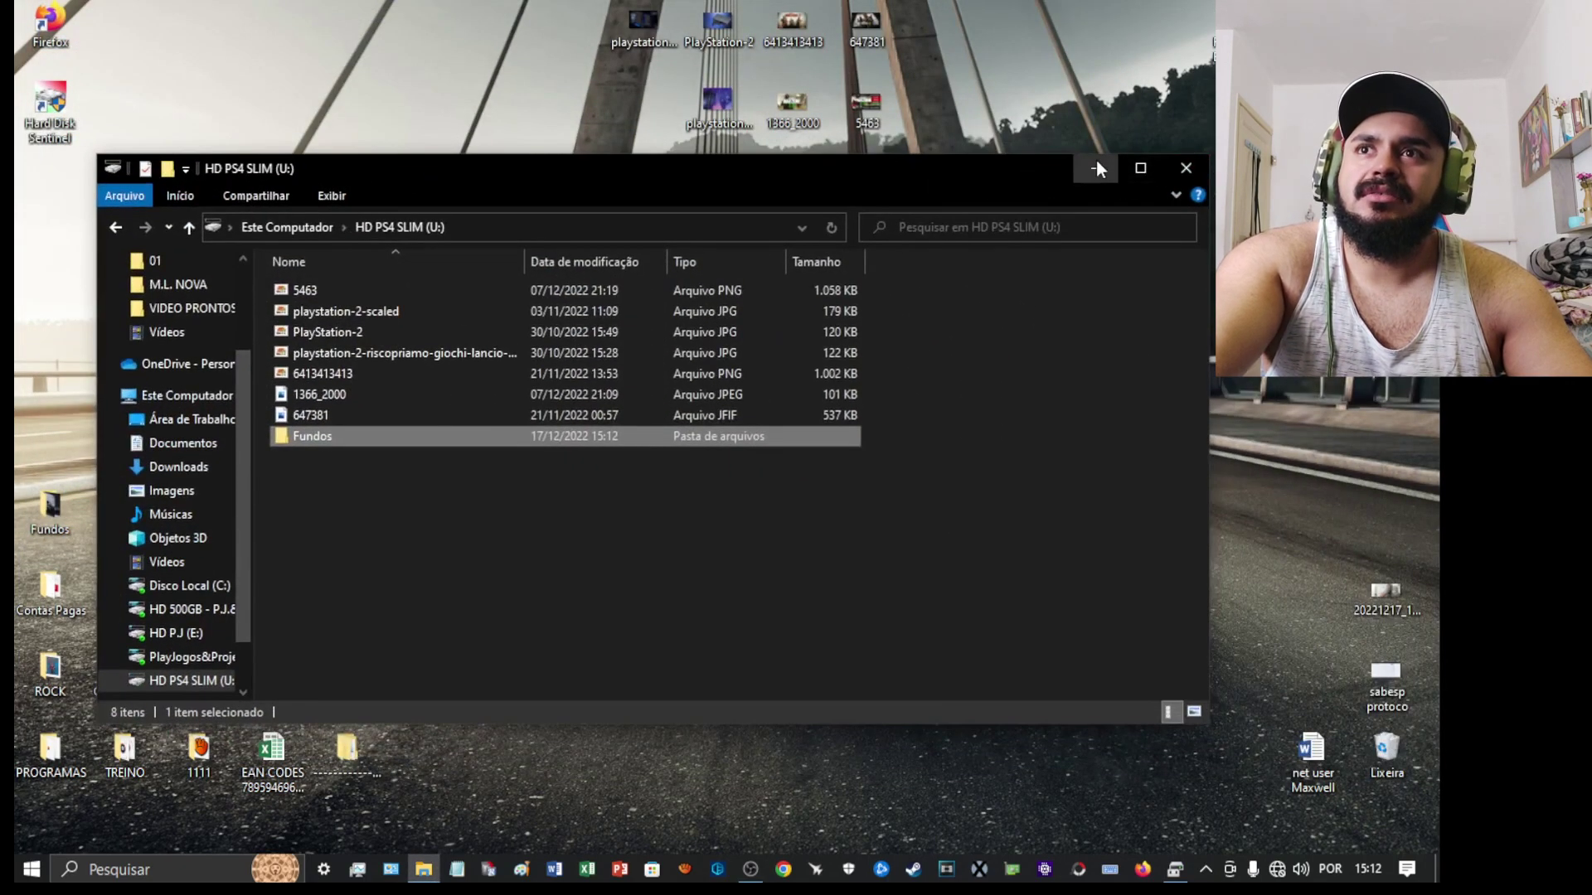
left_click(1096, 169)
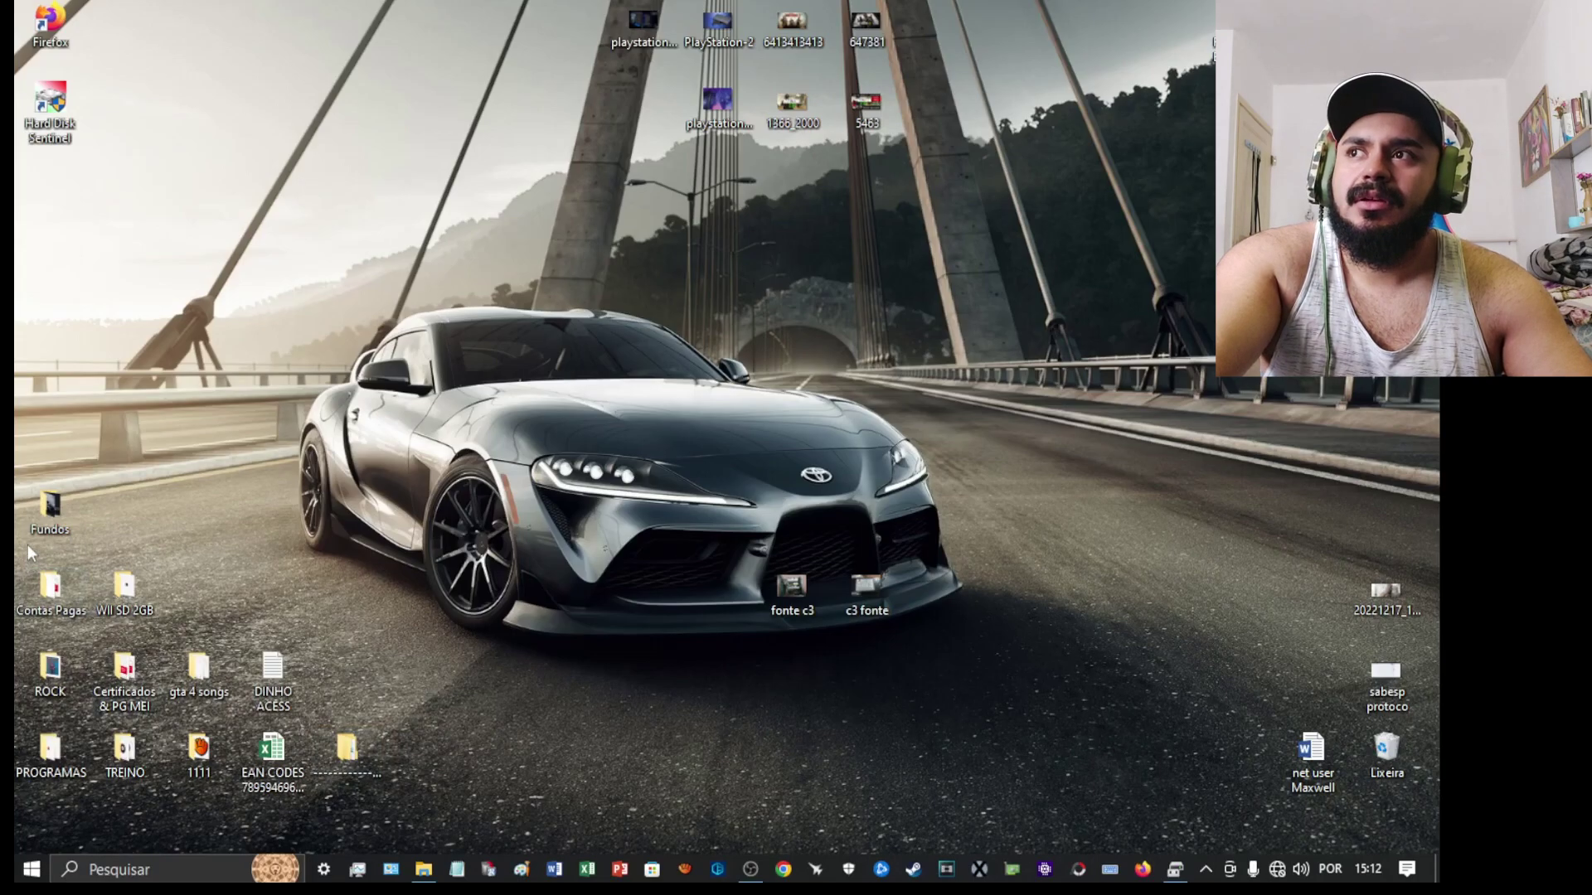
Select eleven car images in the desktop's Fundos folder and show the option to use them as desktop background
double_click(38, 514)
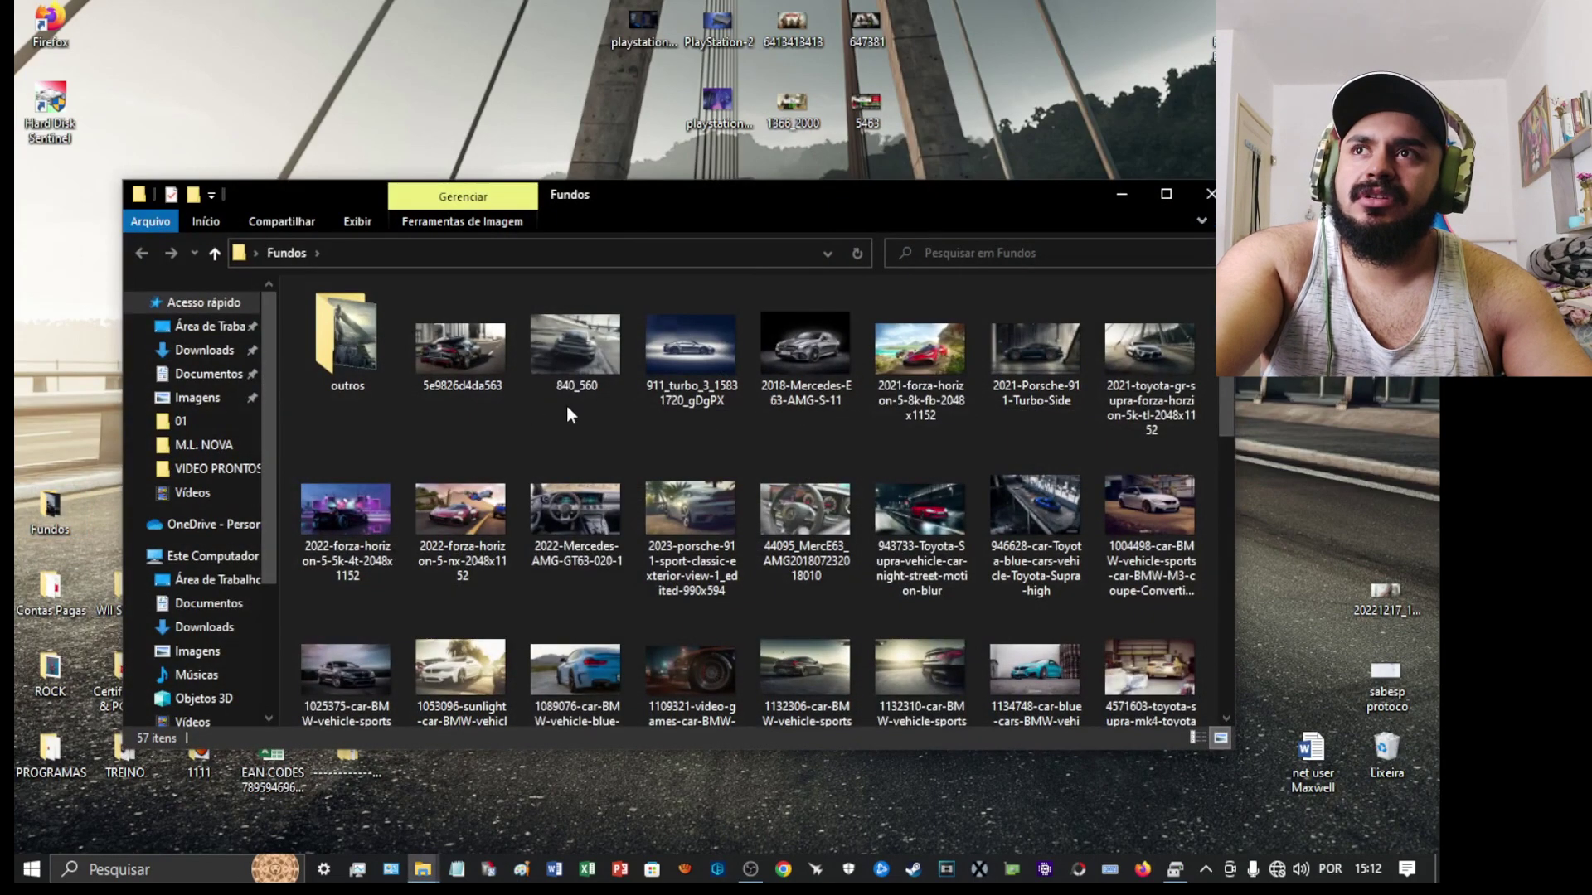
left_click(460, 356)
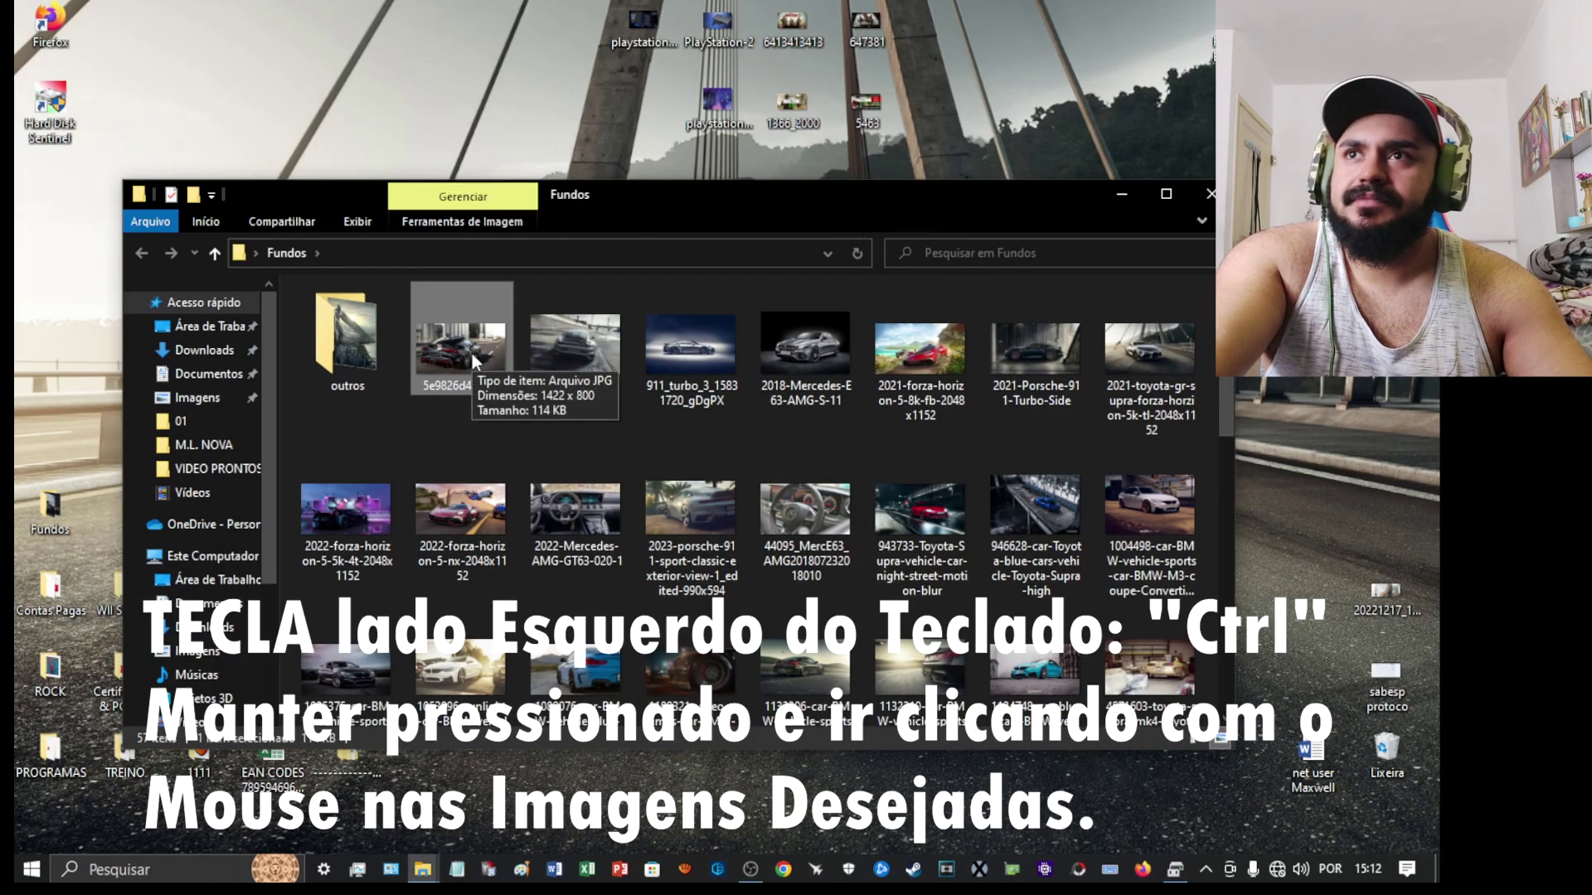
left_click(557, 341, "ctrl")
left_click(692, 349, "ctrl")
left_click(827, 359, "ctrl")
left_click(920, 352, "ctrl")
left_click(1011, 359, "ctrl")
left_click(832, 489, "ctrl")
left_click(464, 664, "ctrl")
left_click(653, 699, "ctrl")
left_click(806, 647, "ctrl")
left_click(1159, 659, "ctrl")
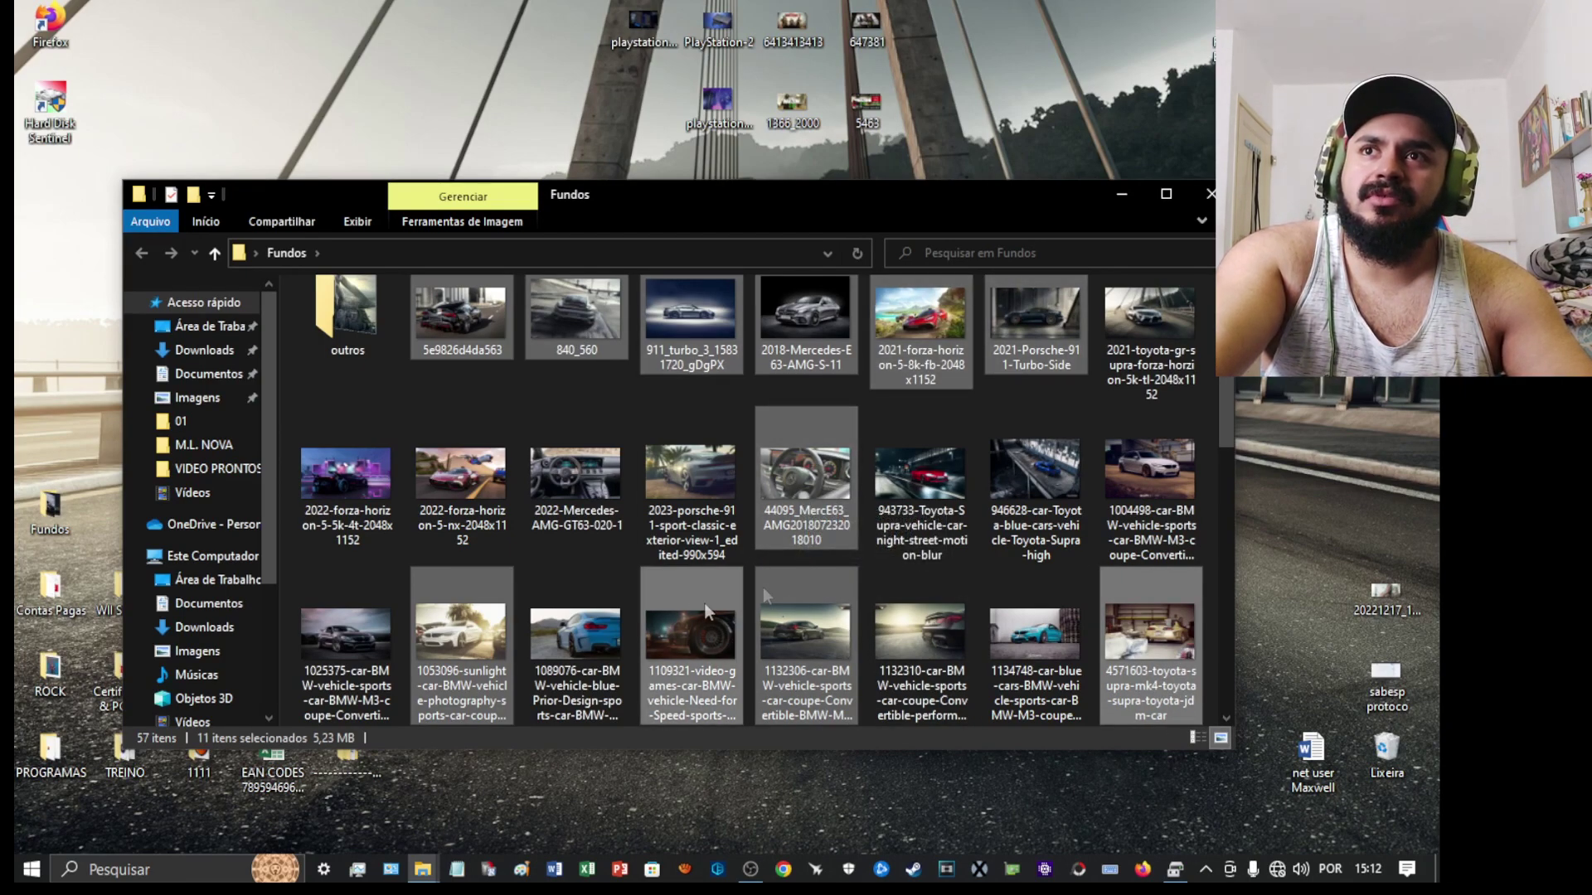
right_click(789, 470)
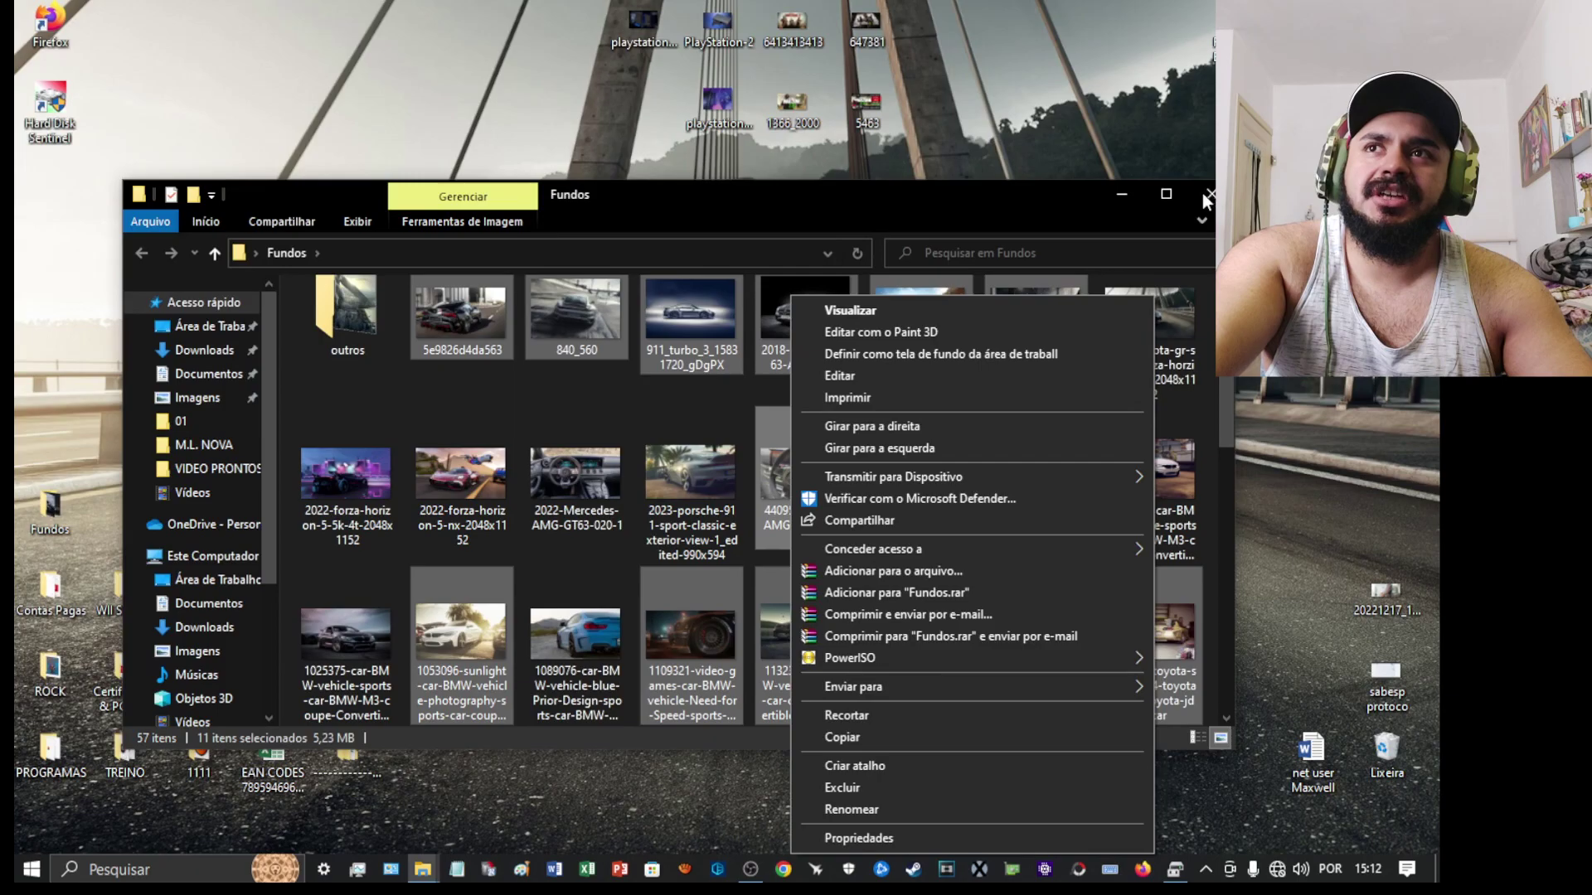
Show the desktop and repeatedly switch to the next background image until the front view of the dark BMW is displayed
key("super+d")
right_click(703, 373)
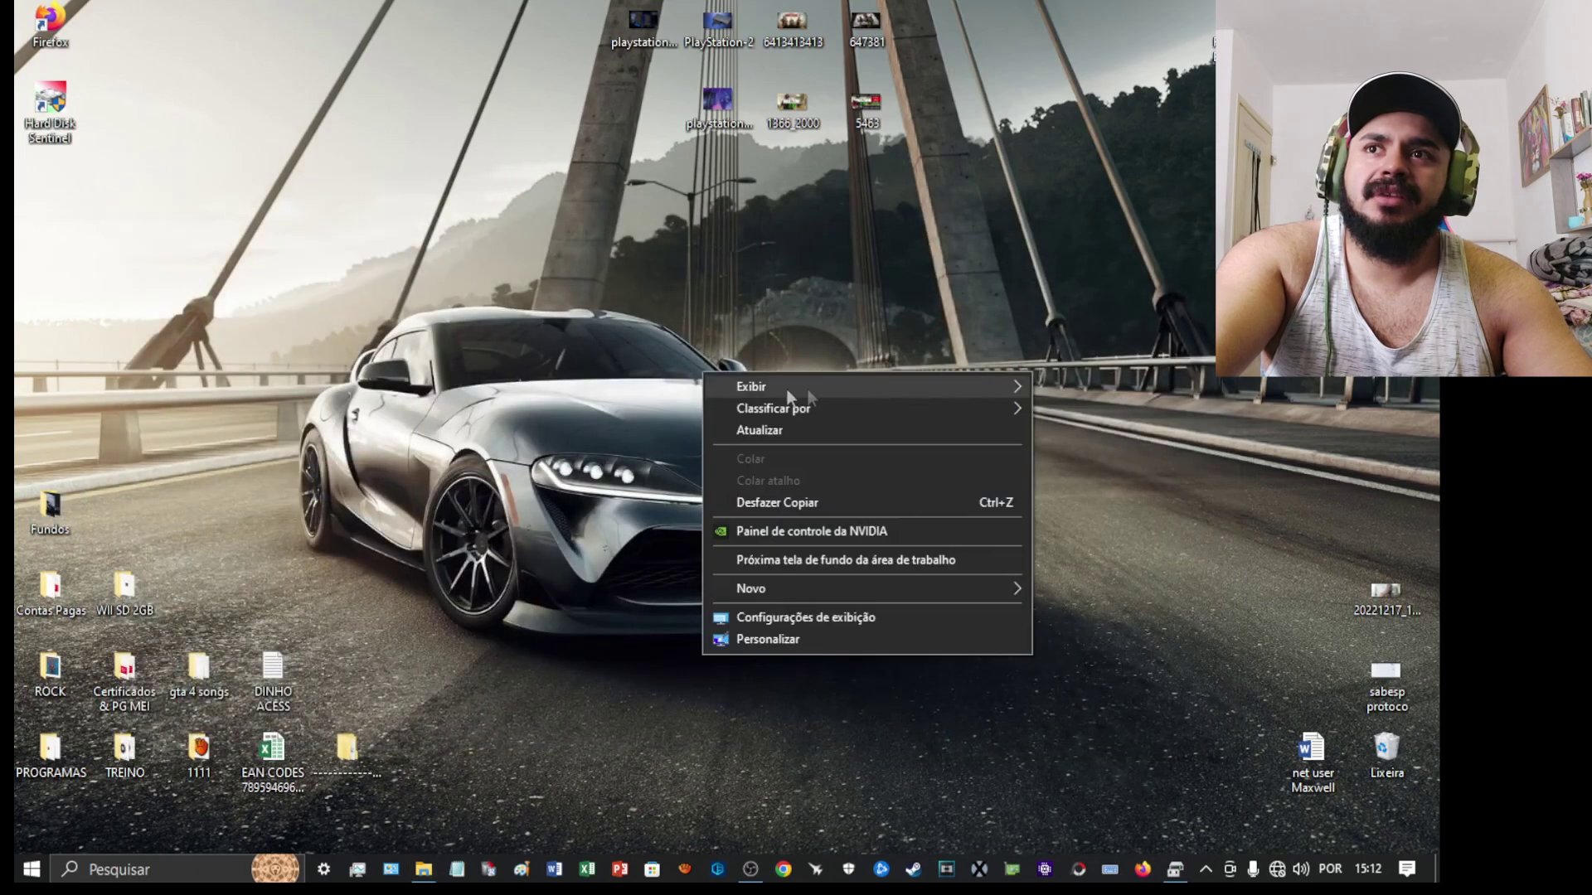
left_click(872, 559)
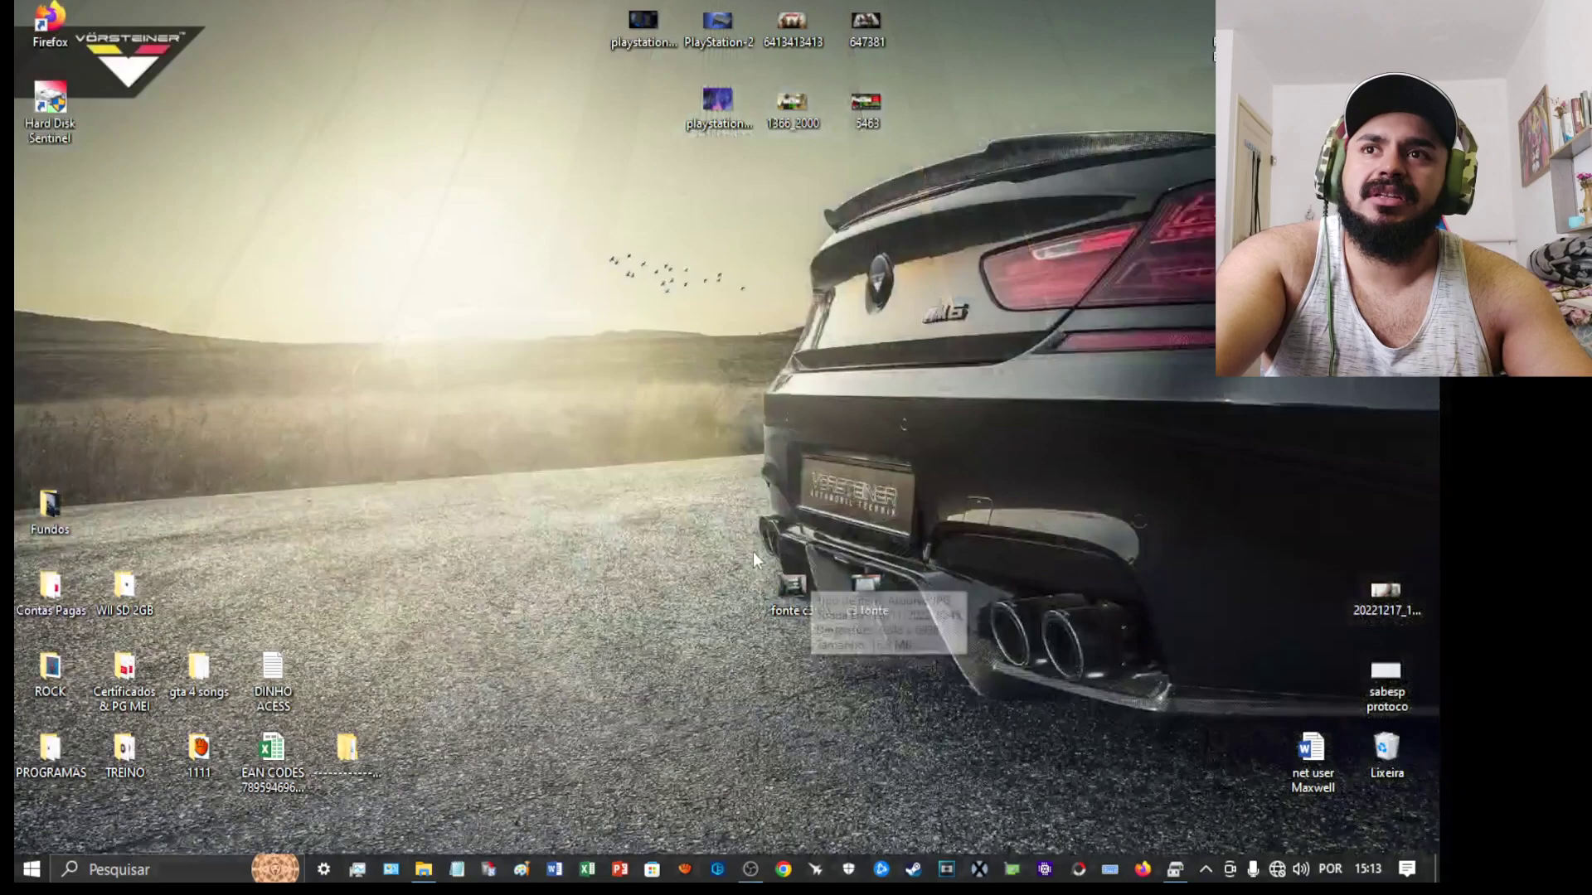
right_click(753, 552)
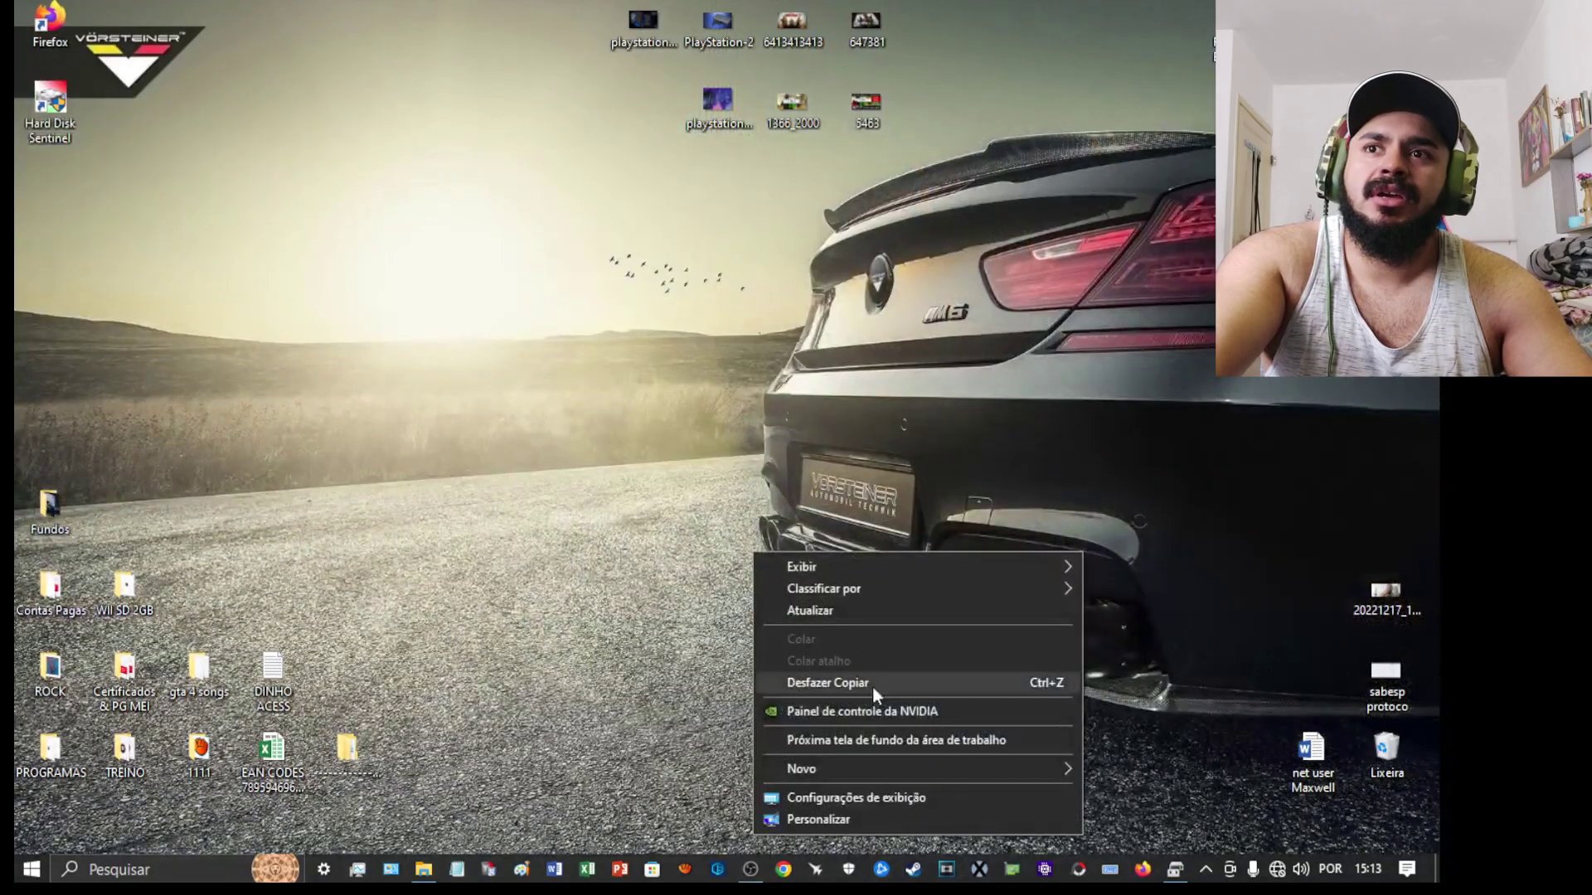
left_click(872, 739)
right_click(576, 461)
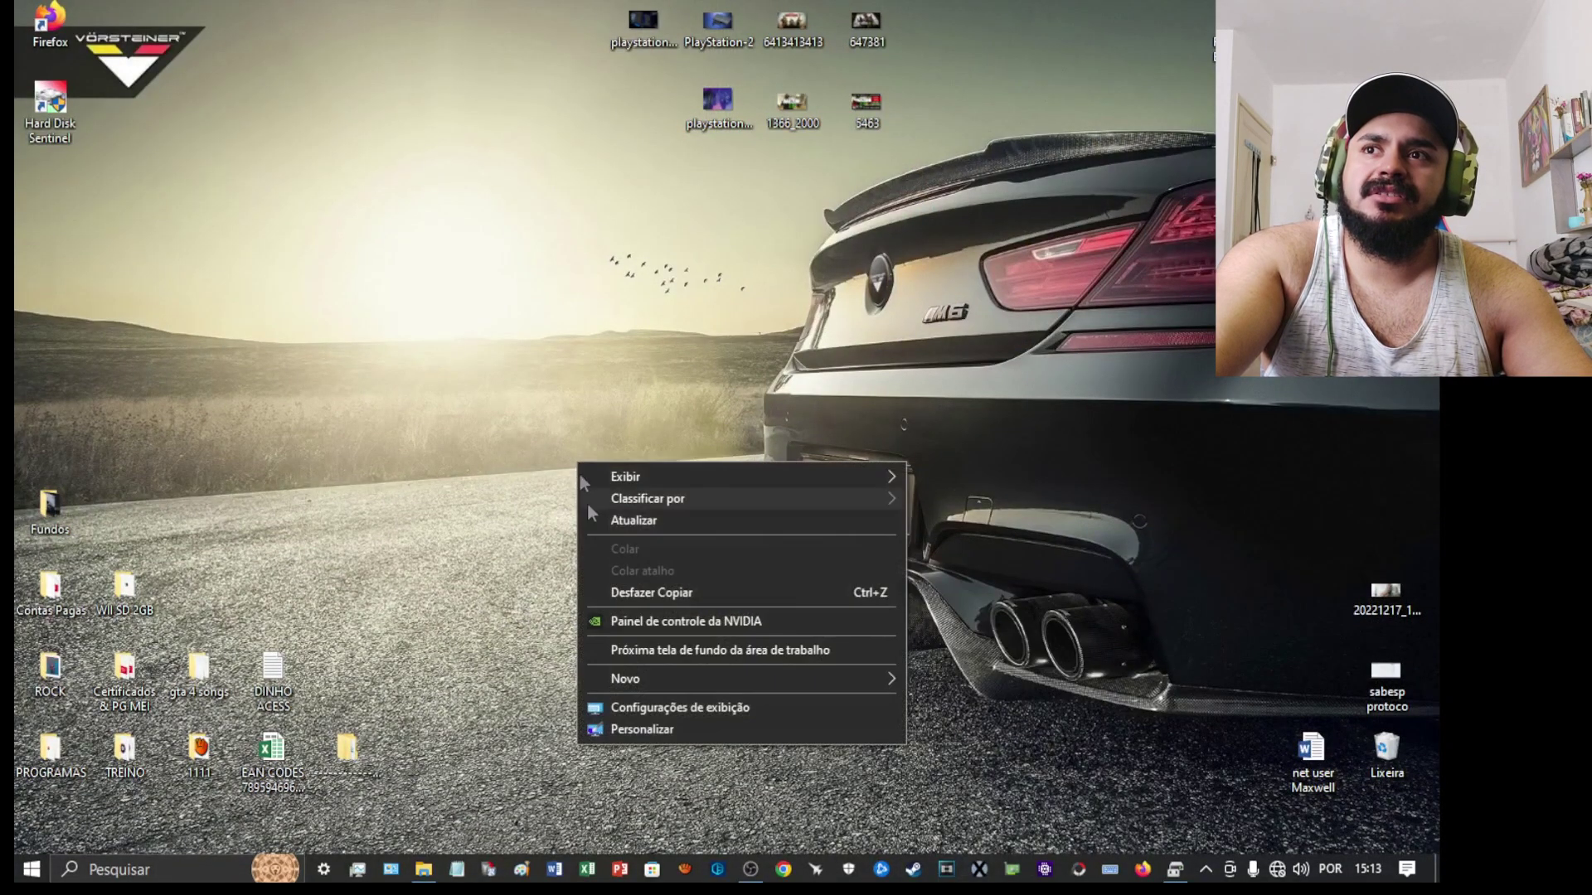
left_click(668, 650)
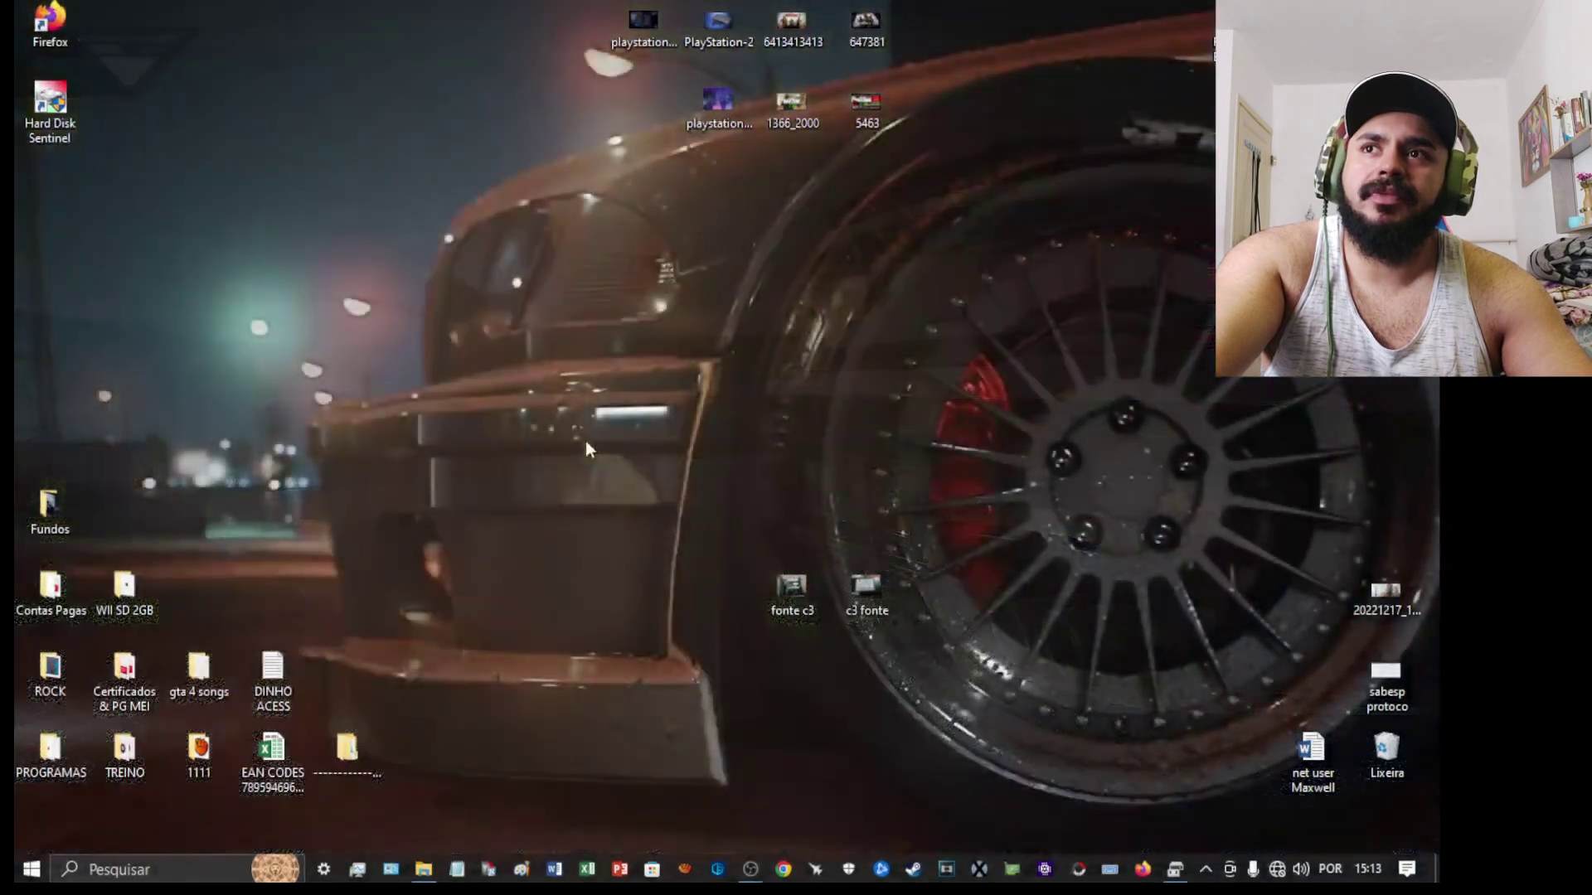
right_click(586, 440)
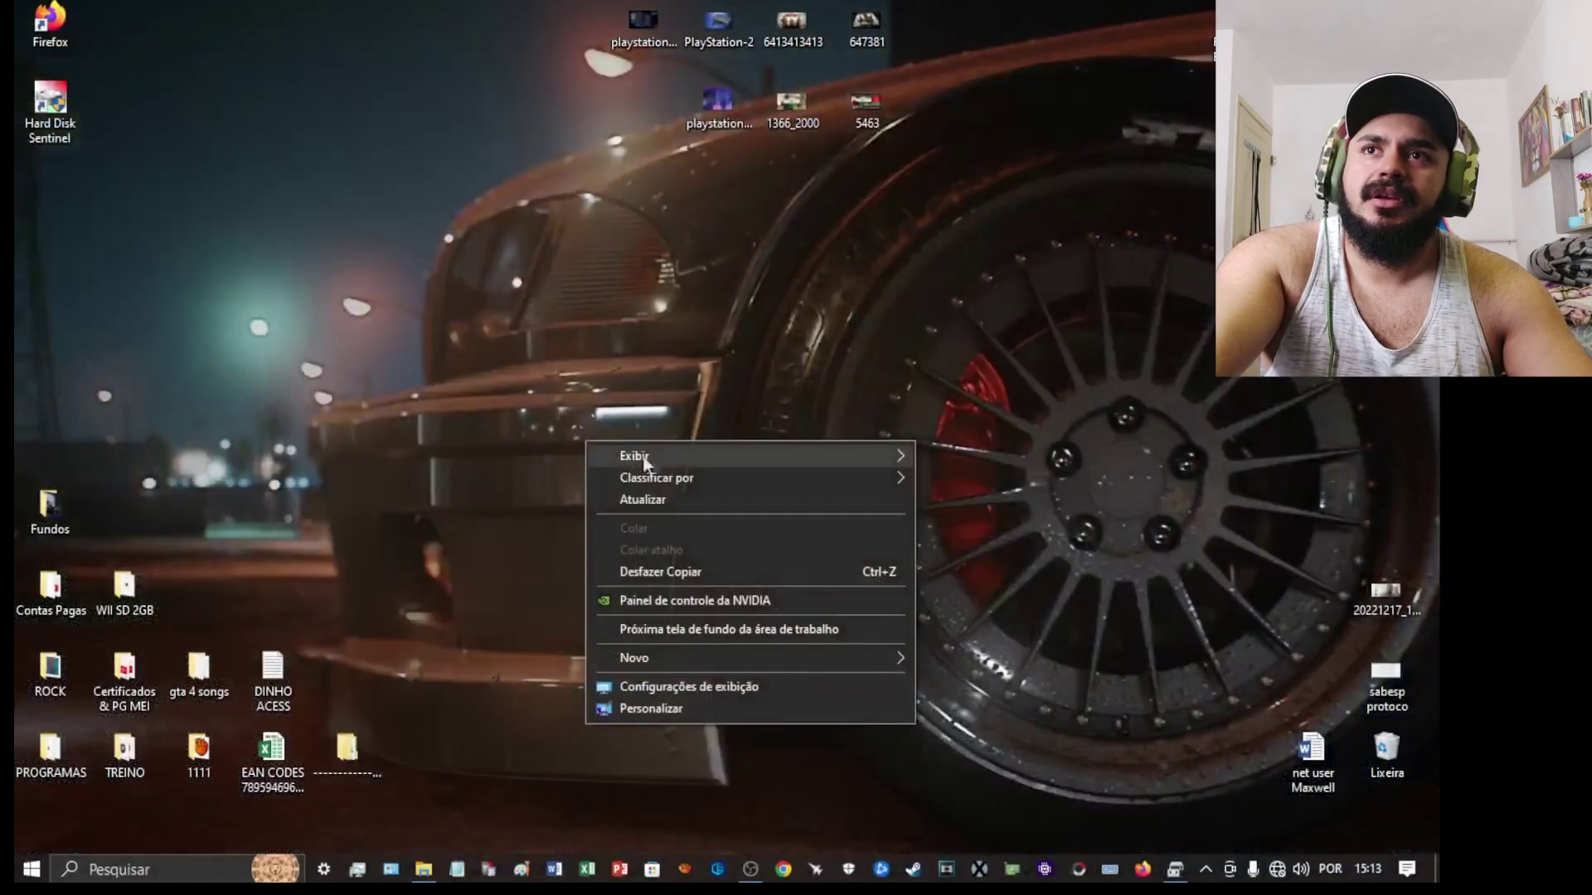
left_click(736, 629)
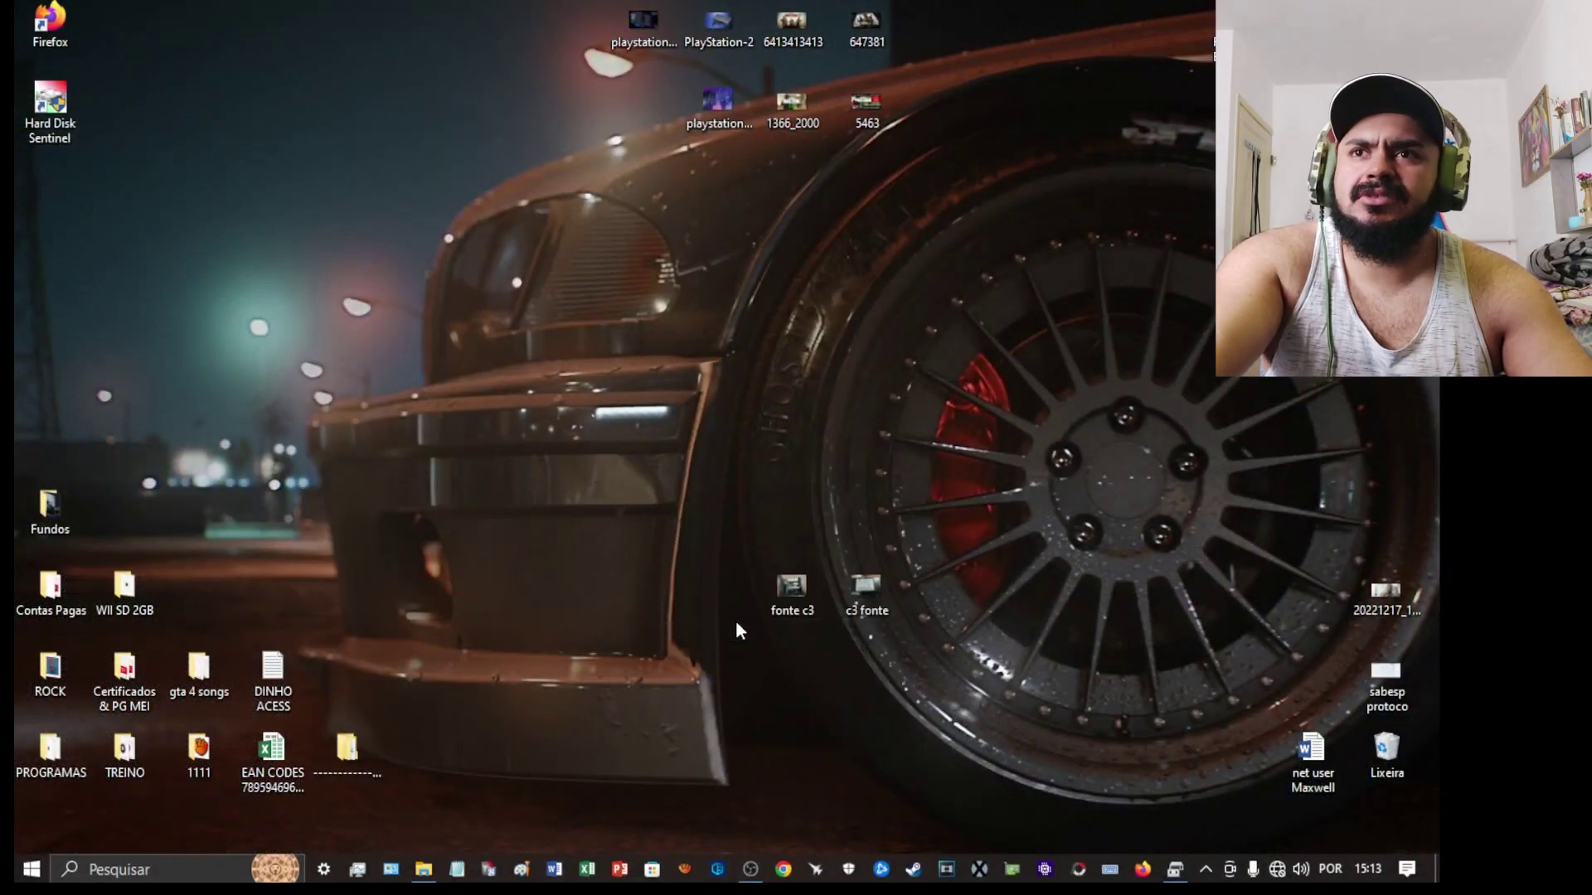
right_click(518, 395)
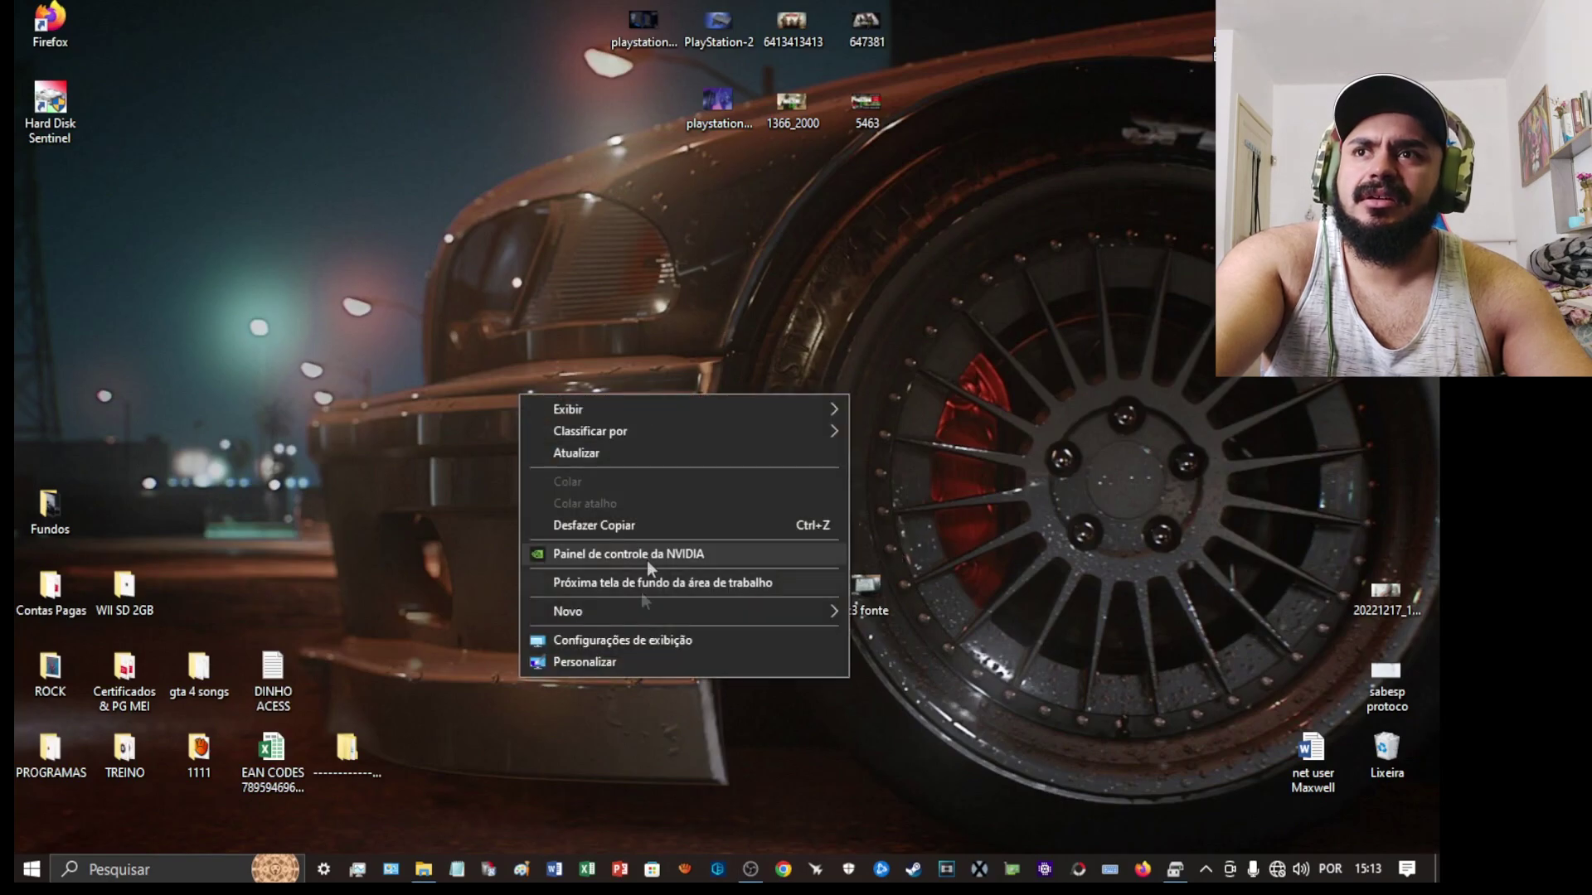
left_click(630, 590)
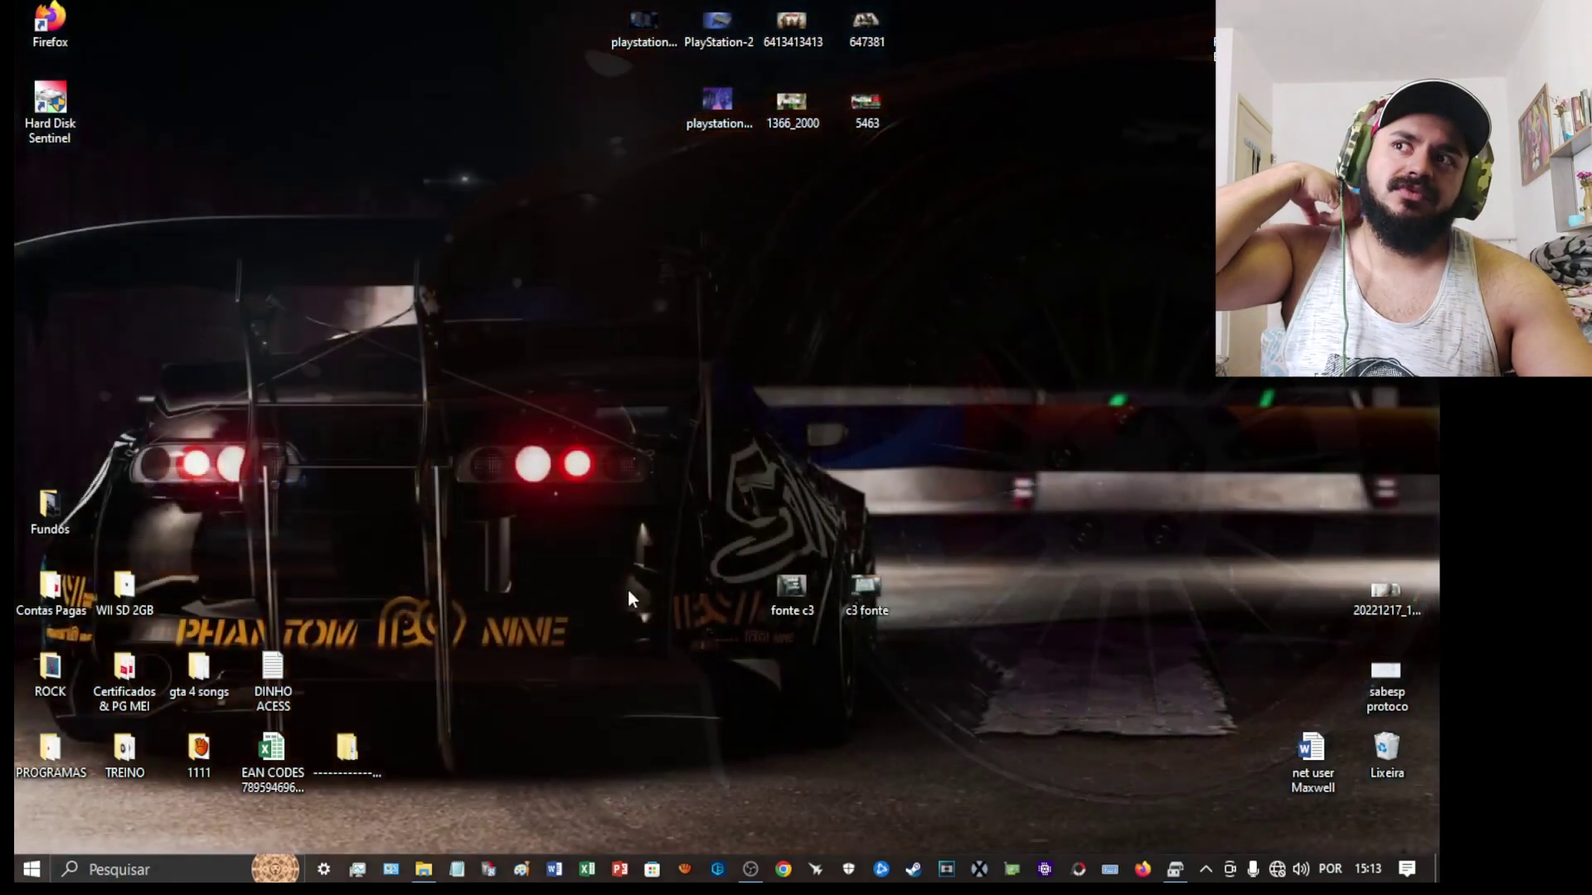
right_click(604, 519)
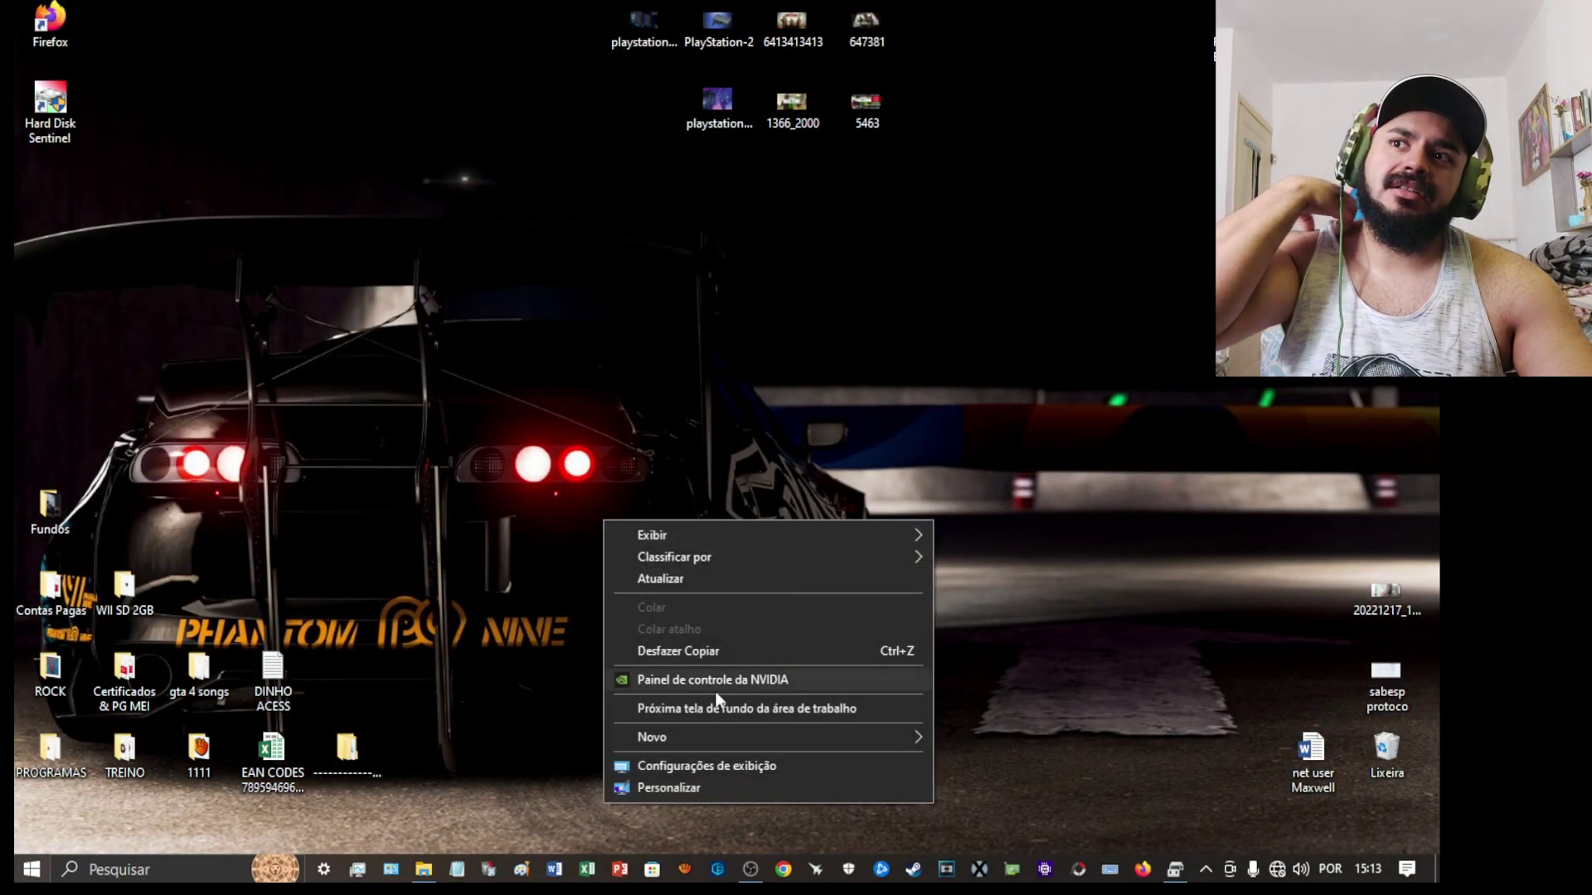
left_click(702, 705)
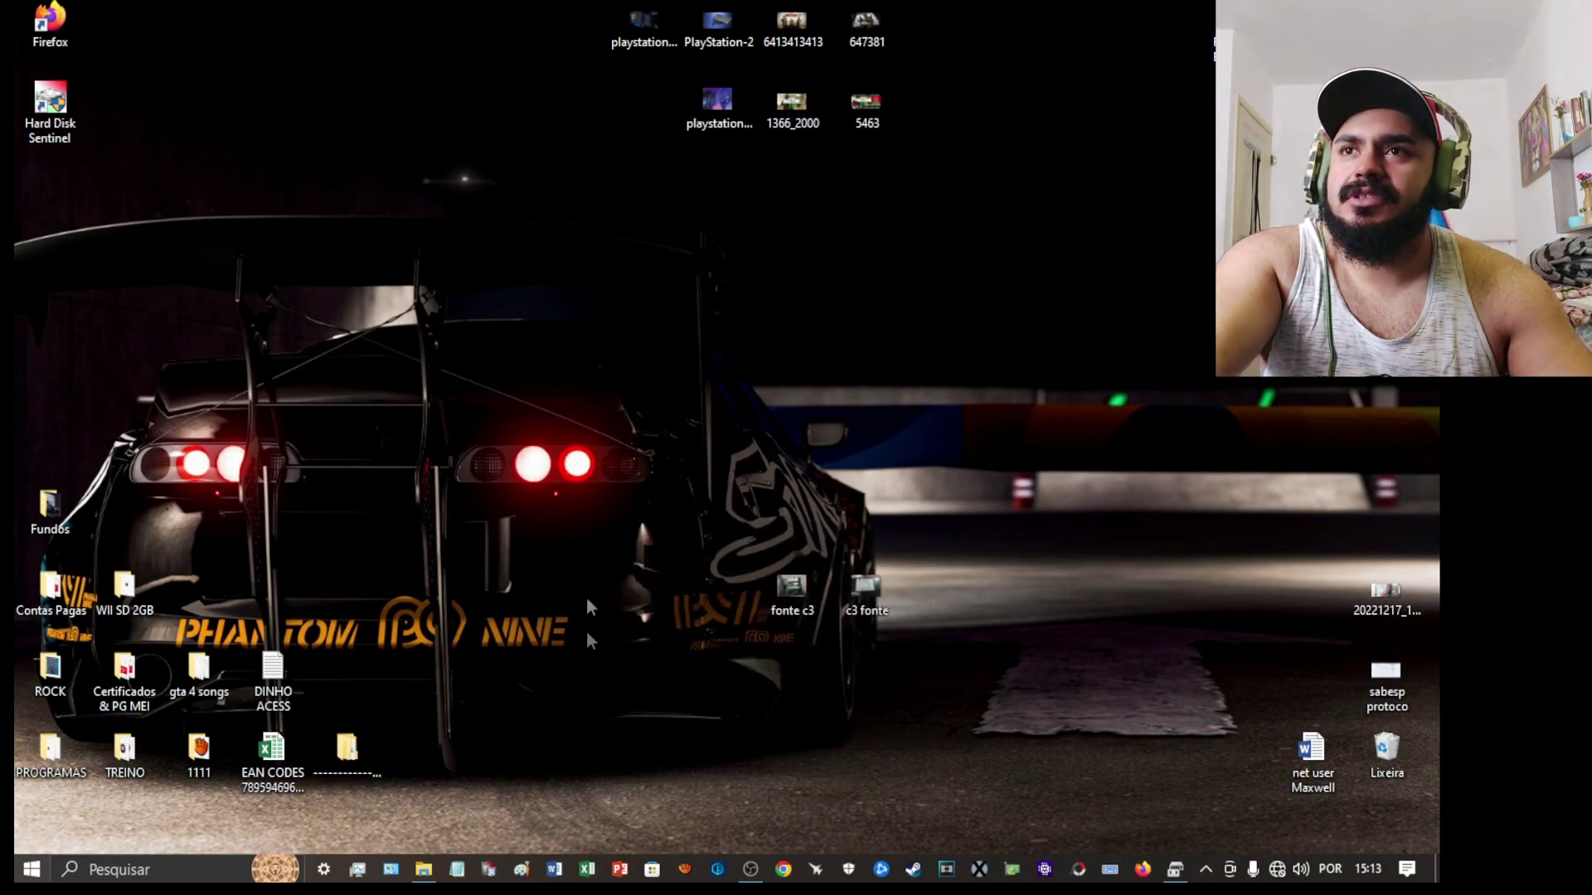
right_click(585, 531)
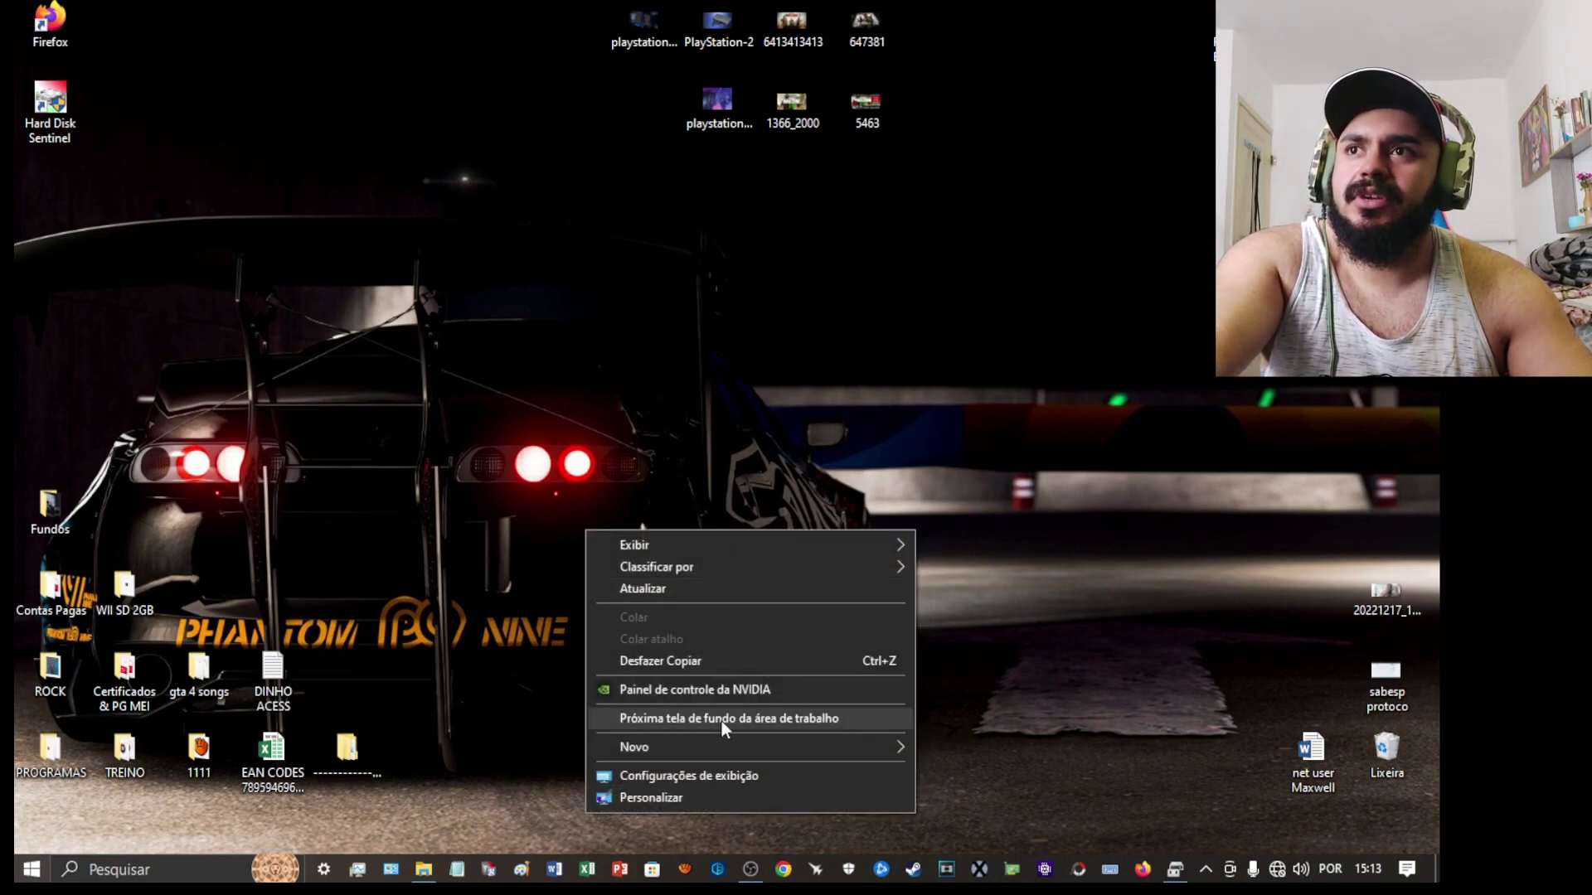
left_click(720, 718)
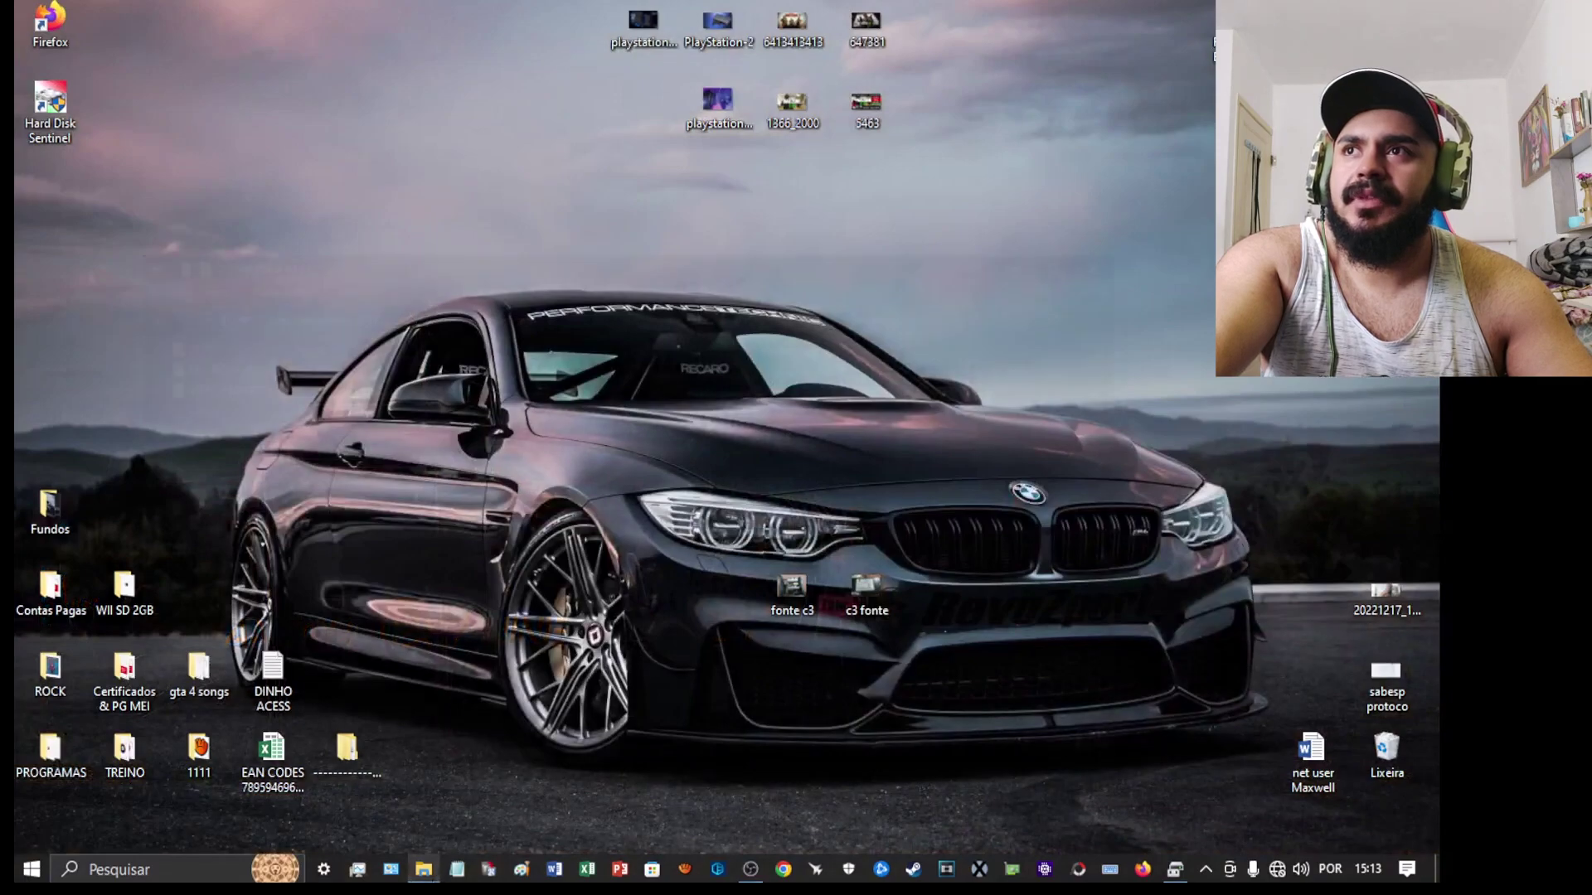
View the files on HD PS4 SLIM (U:) and in its Fundos folder, and return to This PC
left_click(424, 869)
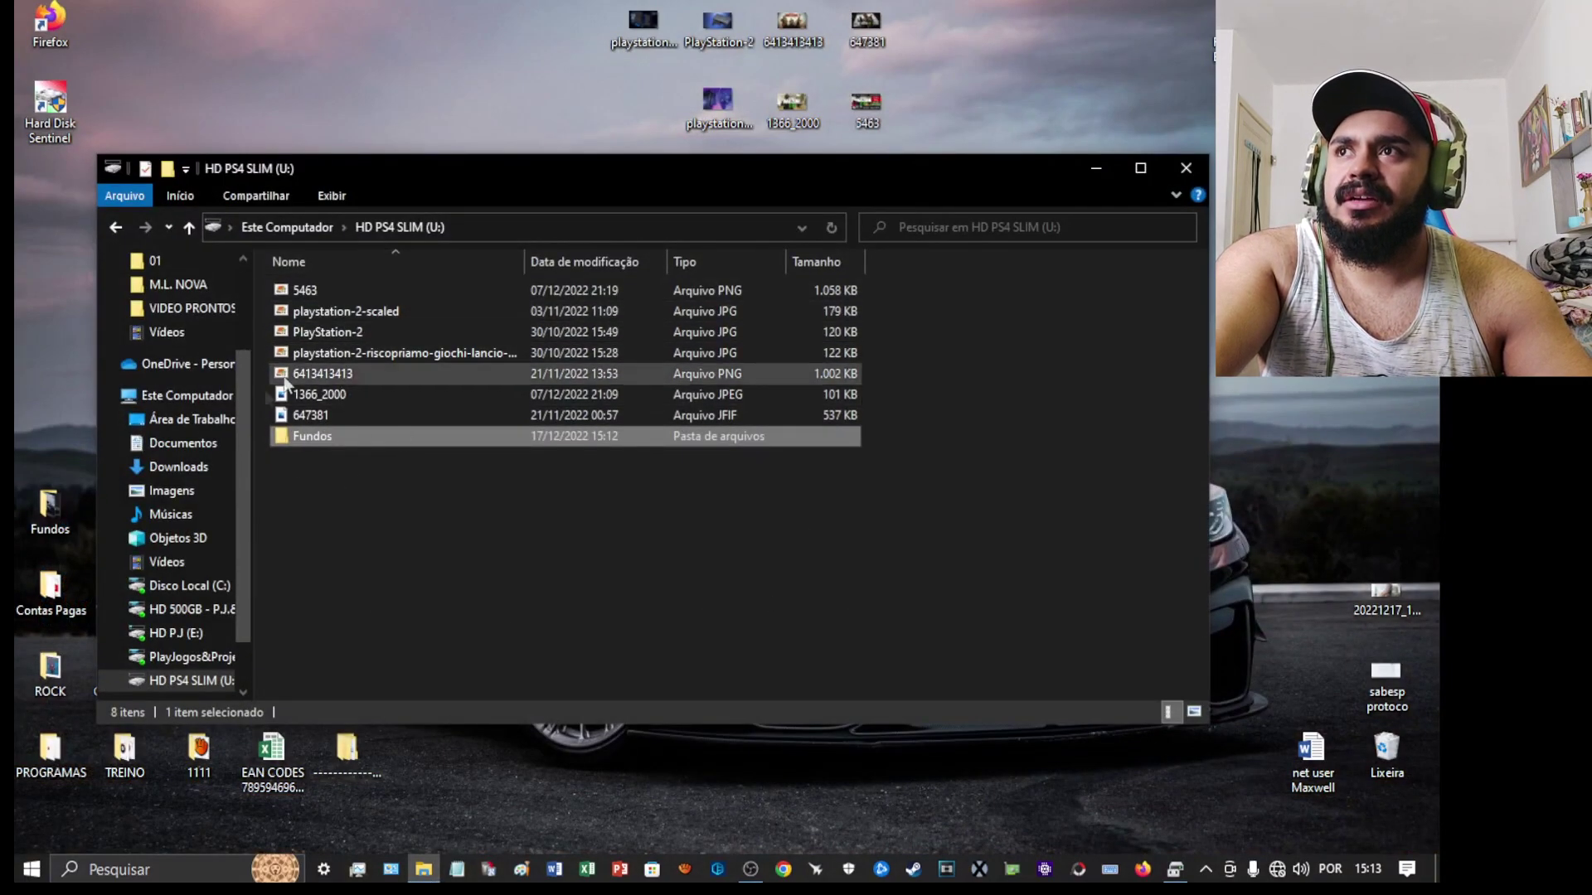
left_click(179, 396)
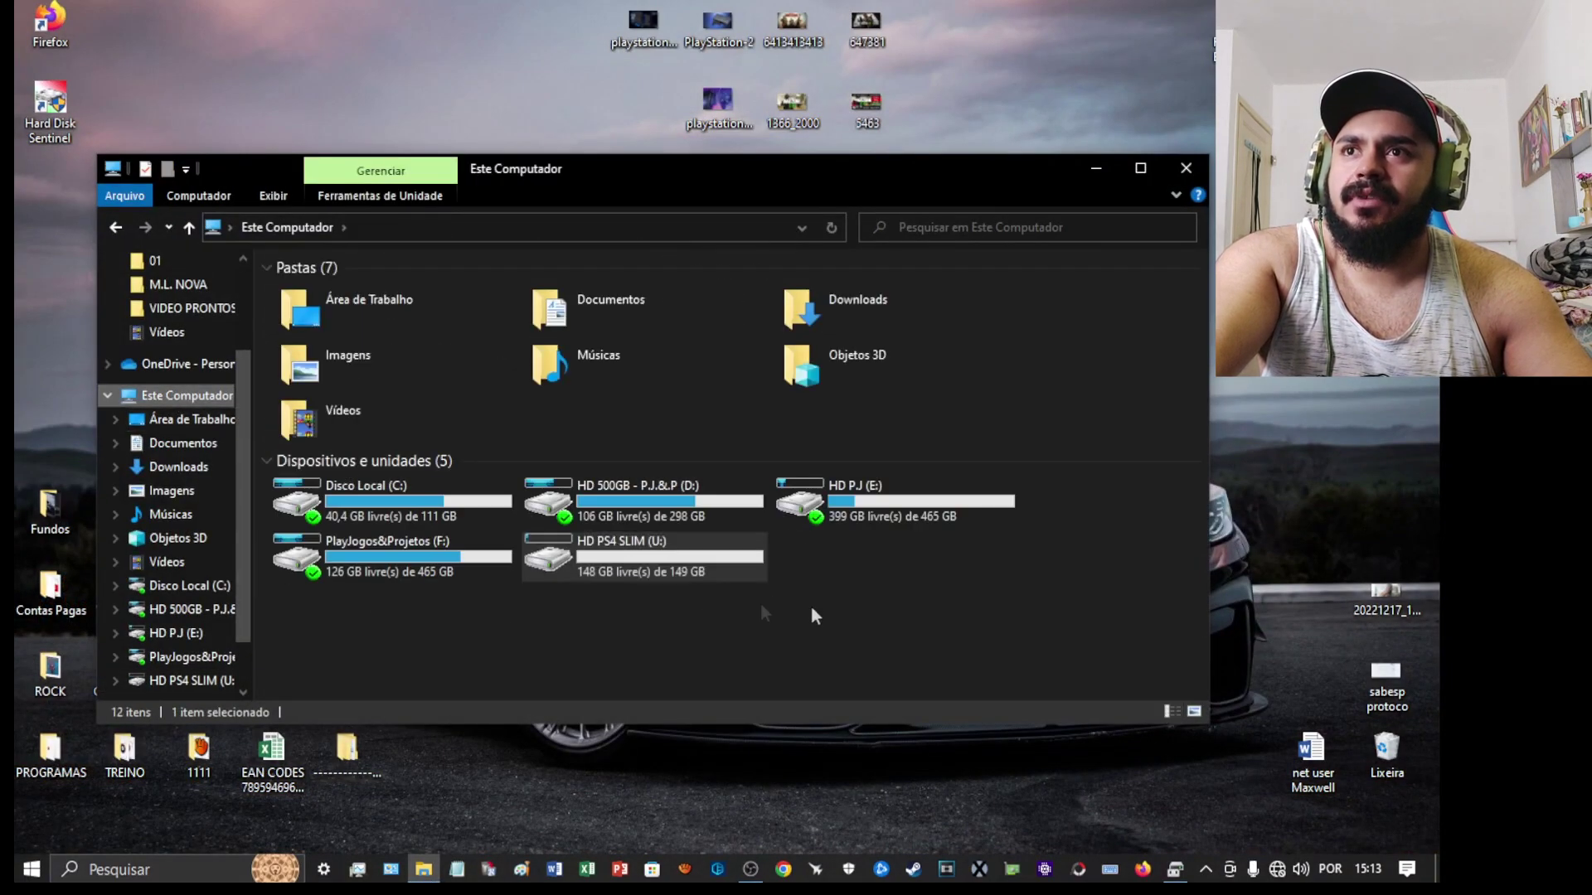
double_click(655, 571)
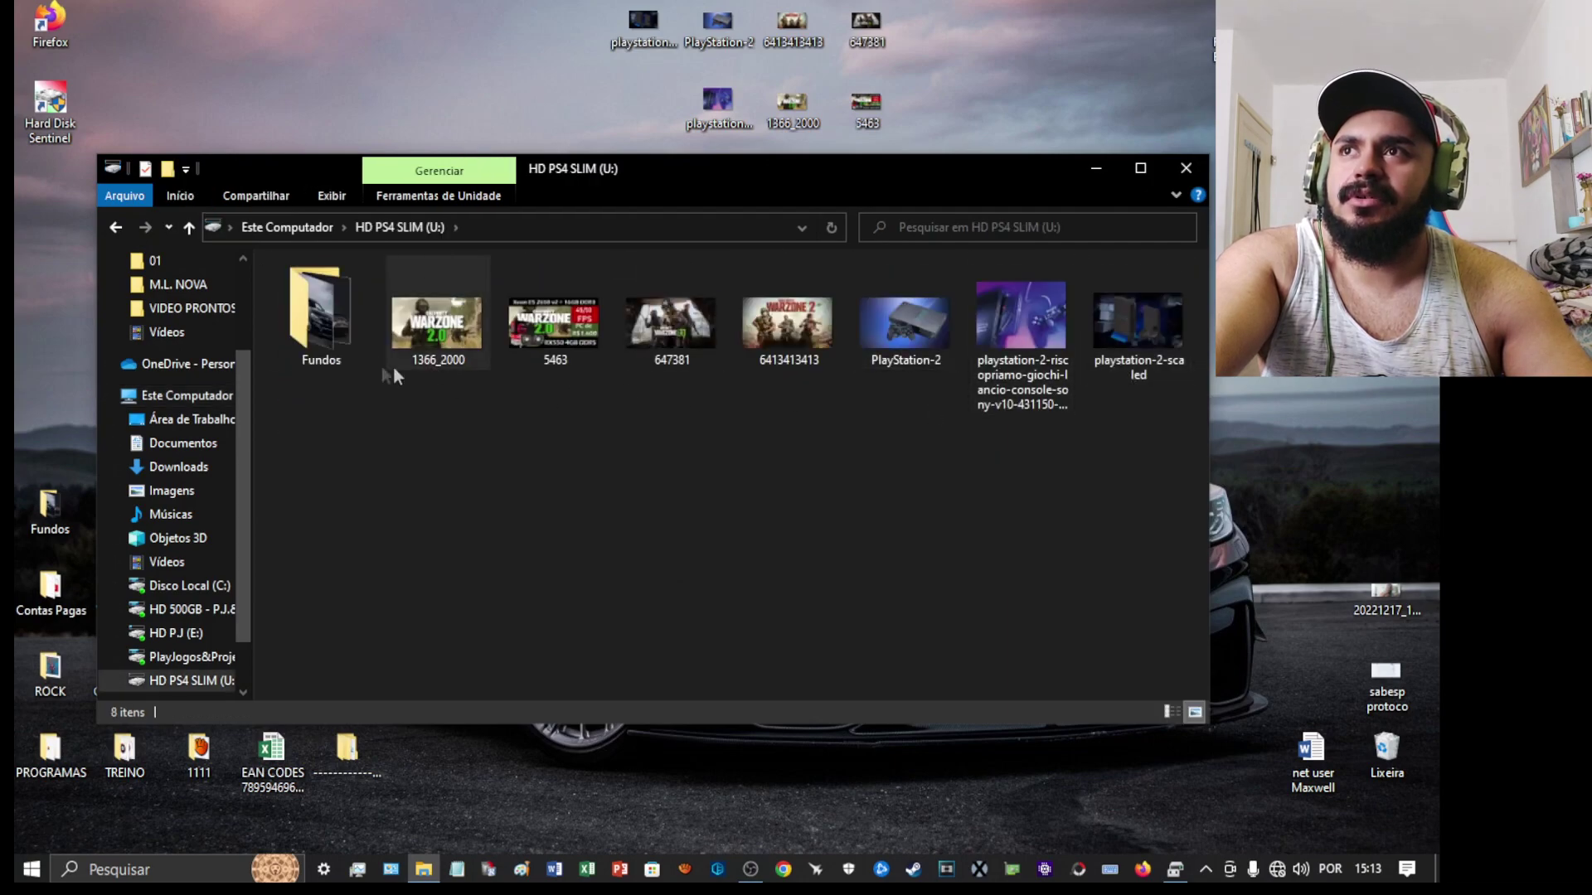
double_click(346, 352)
scroll(590, 415, "down", 1)
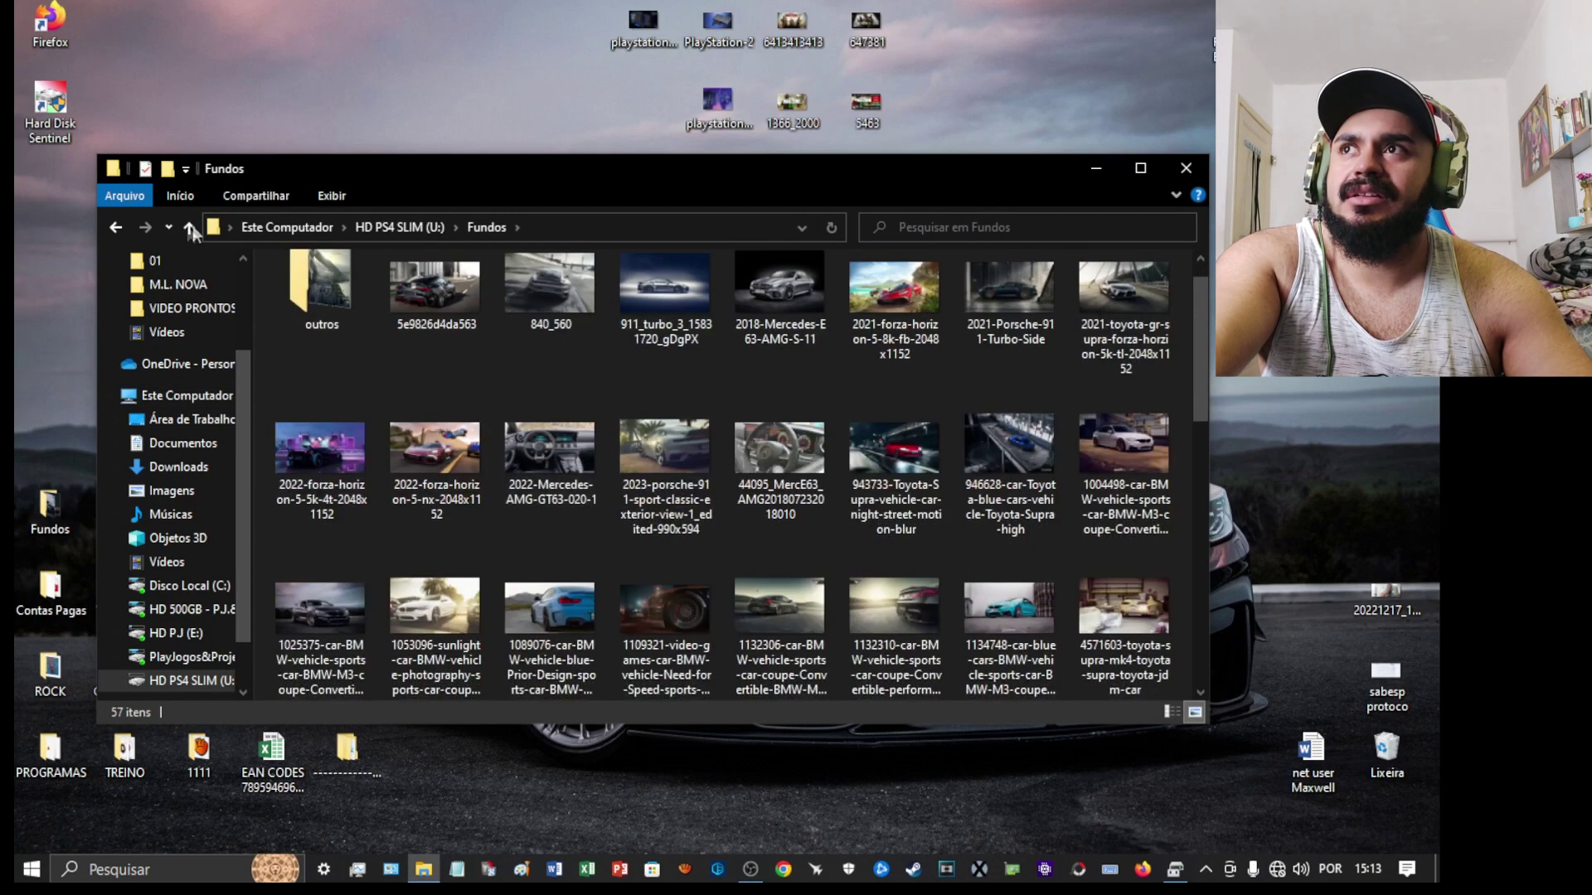
left_click(115, 229)
left_click(117, 234)
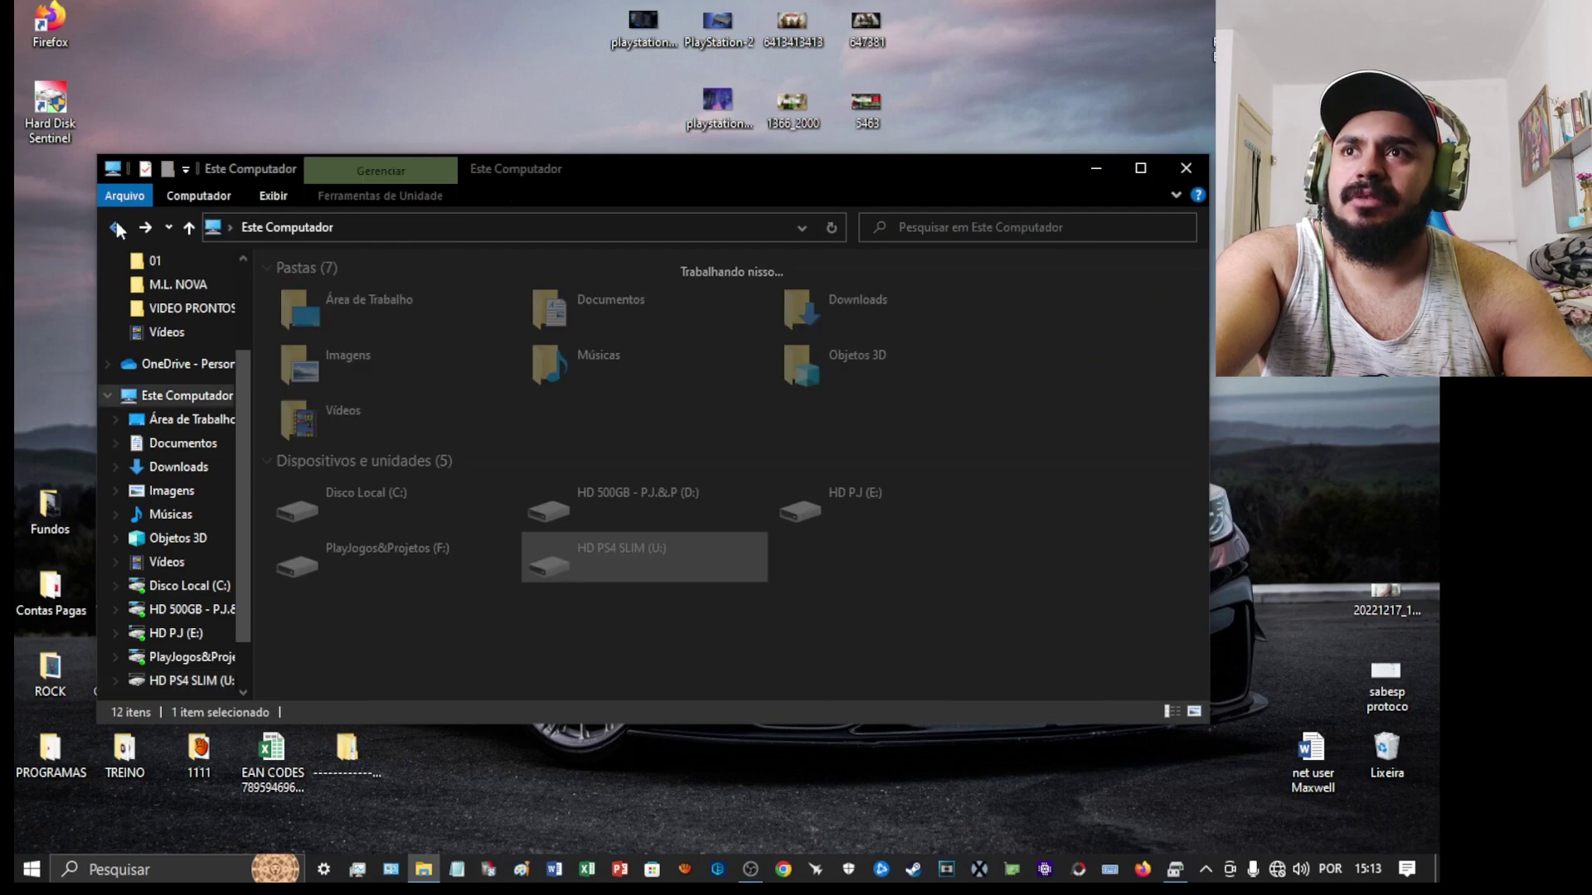
Open the format options for HD PS4 SLIM (U:), choose the default allocation size and set the volume label to HD PS4 PRO
right_click(588, 554)
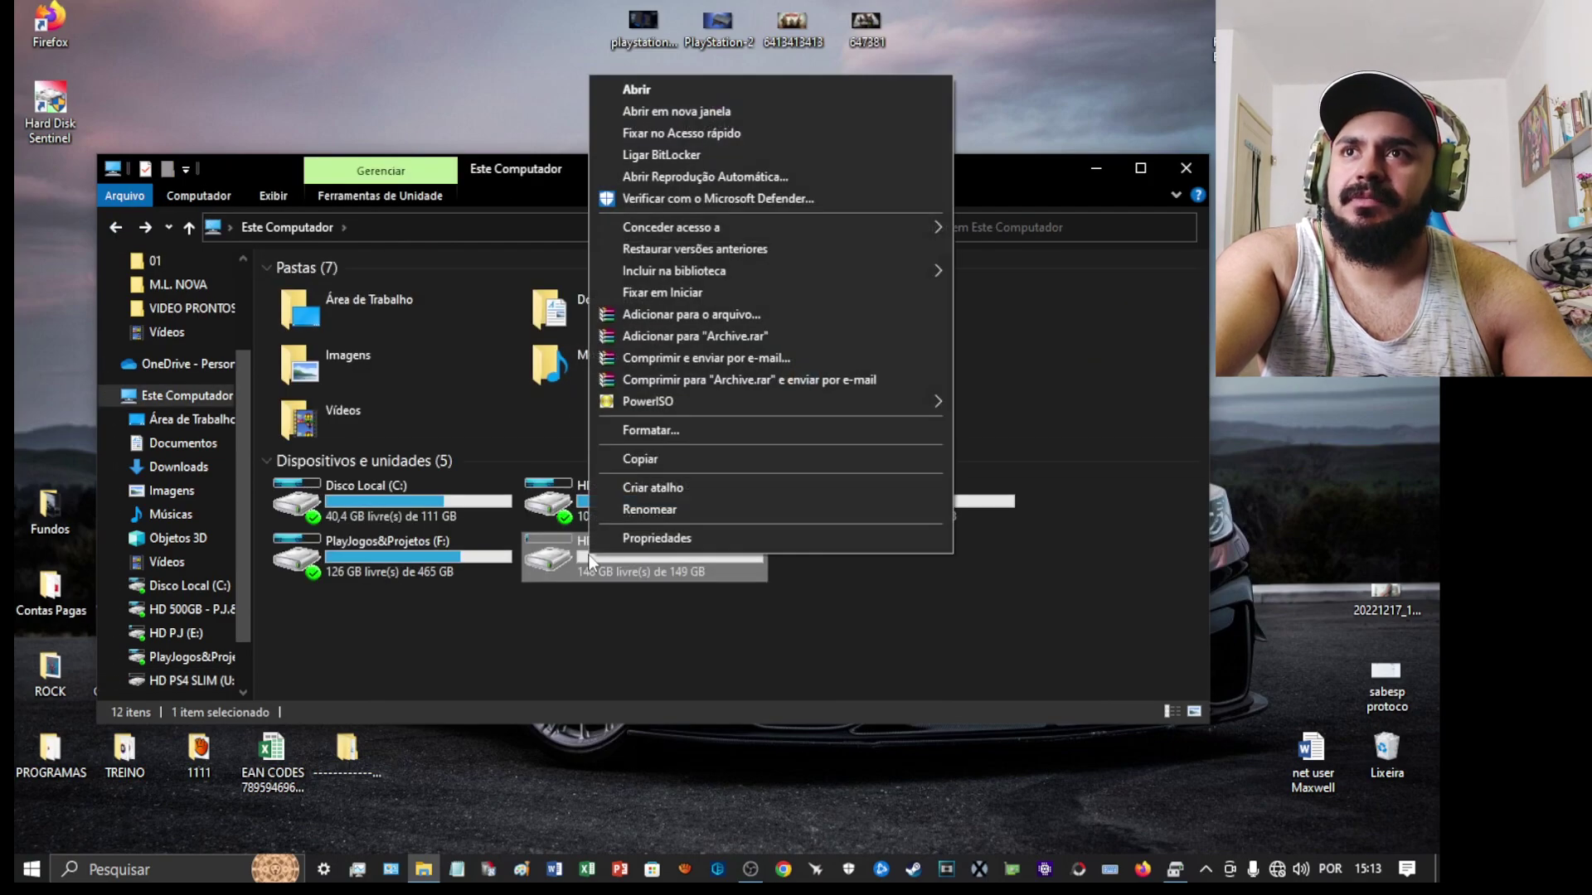
left_click(694, 426)
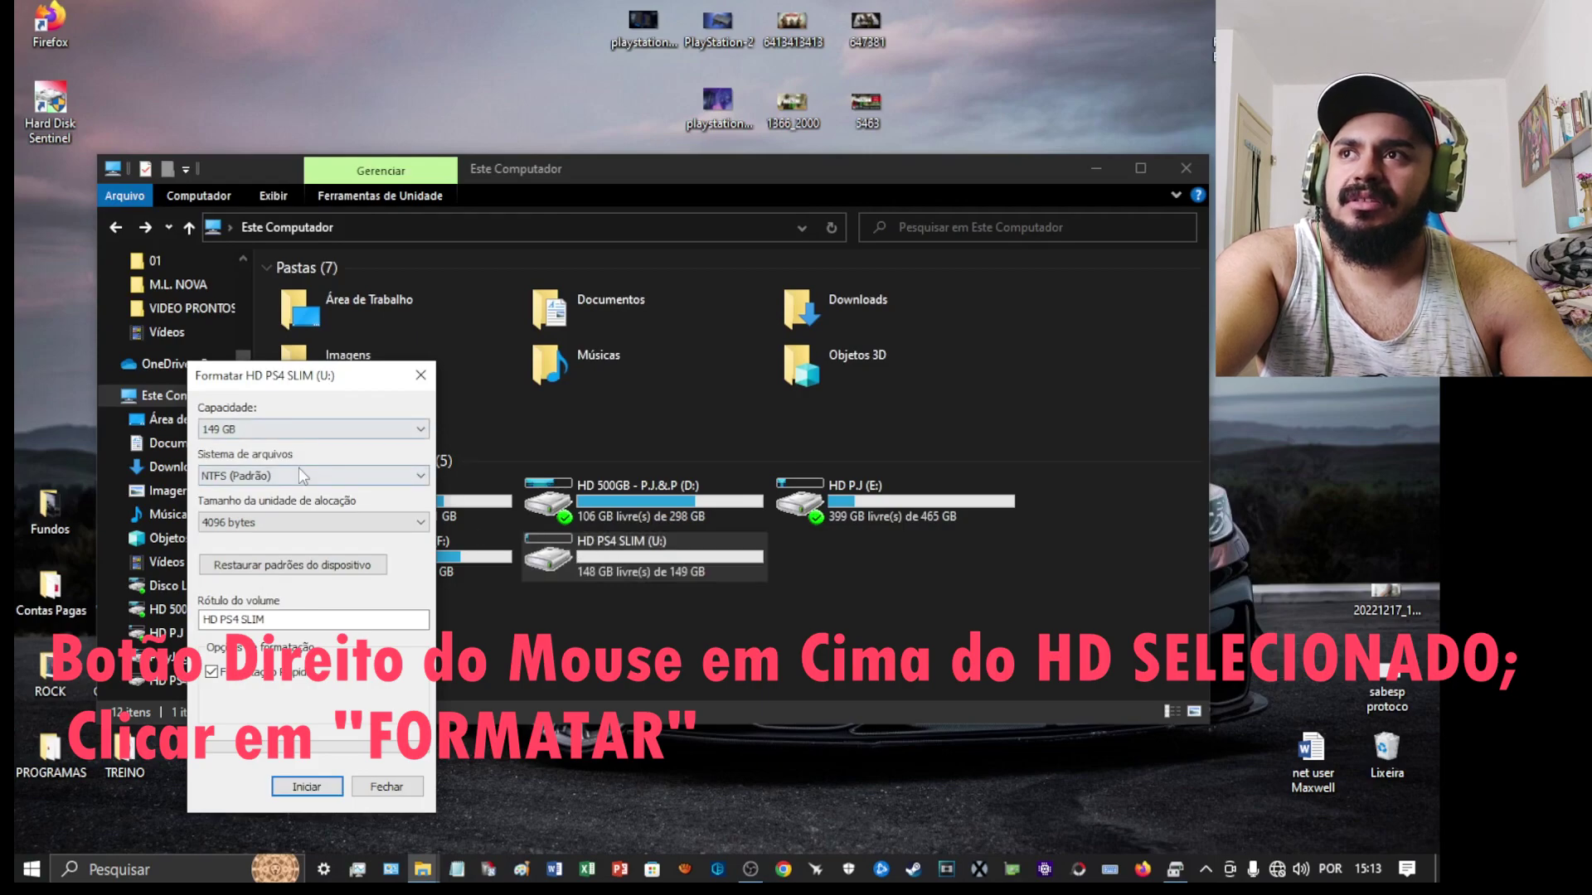
left_click(284, 524)
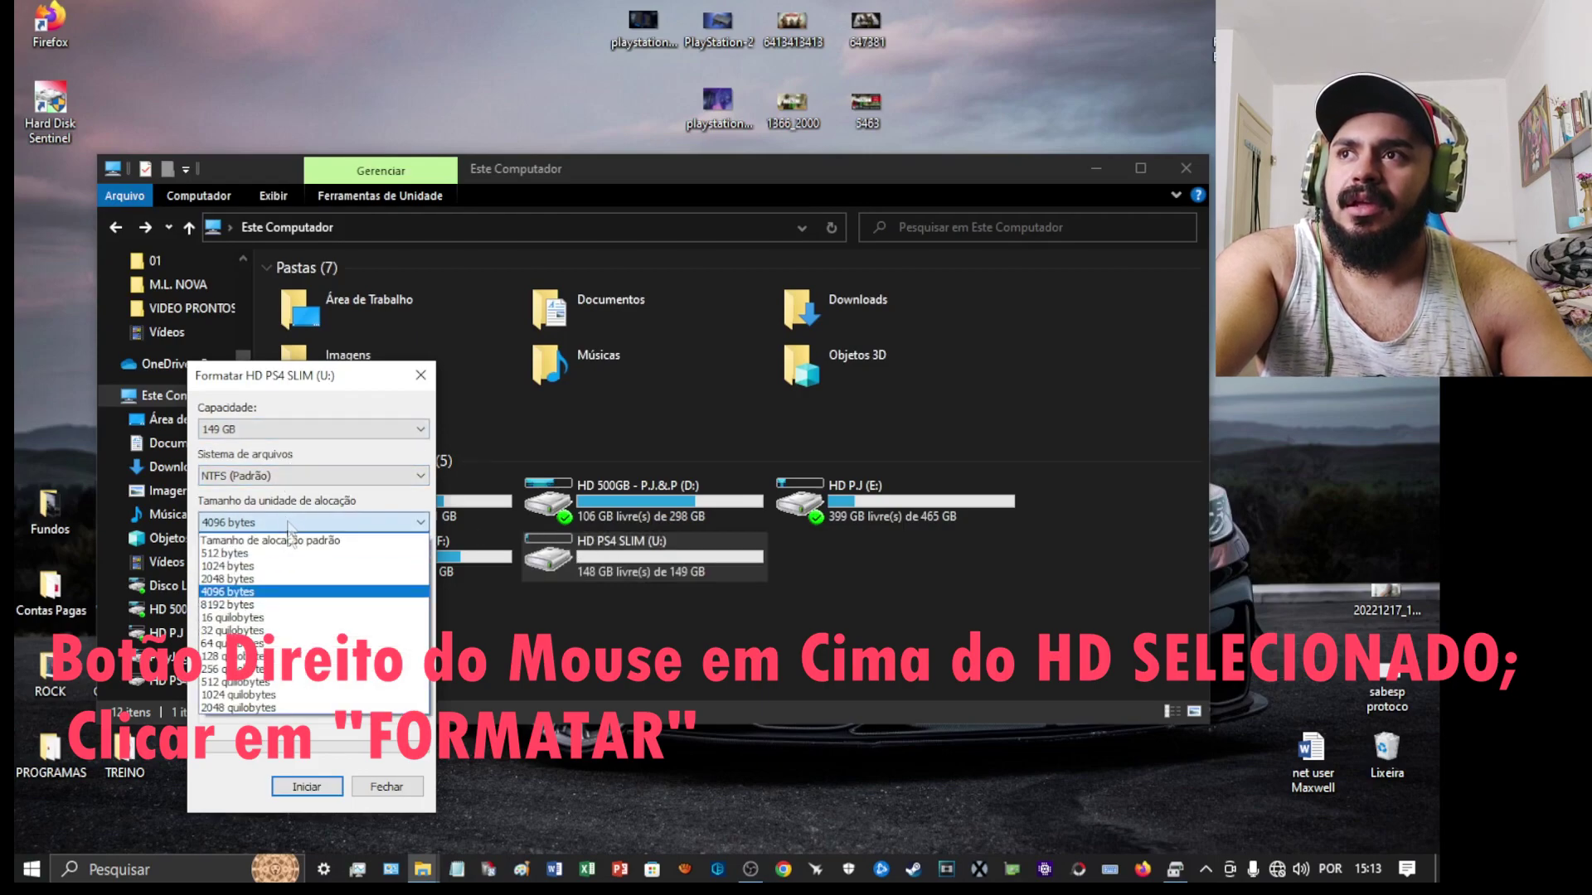
left_click(302, 541)
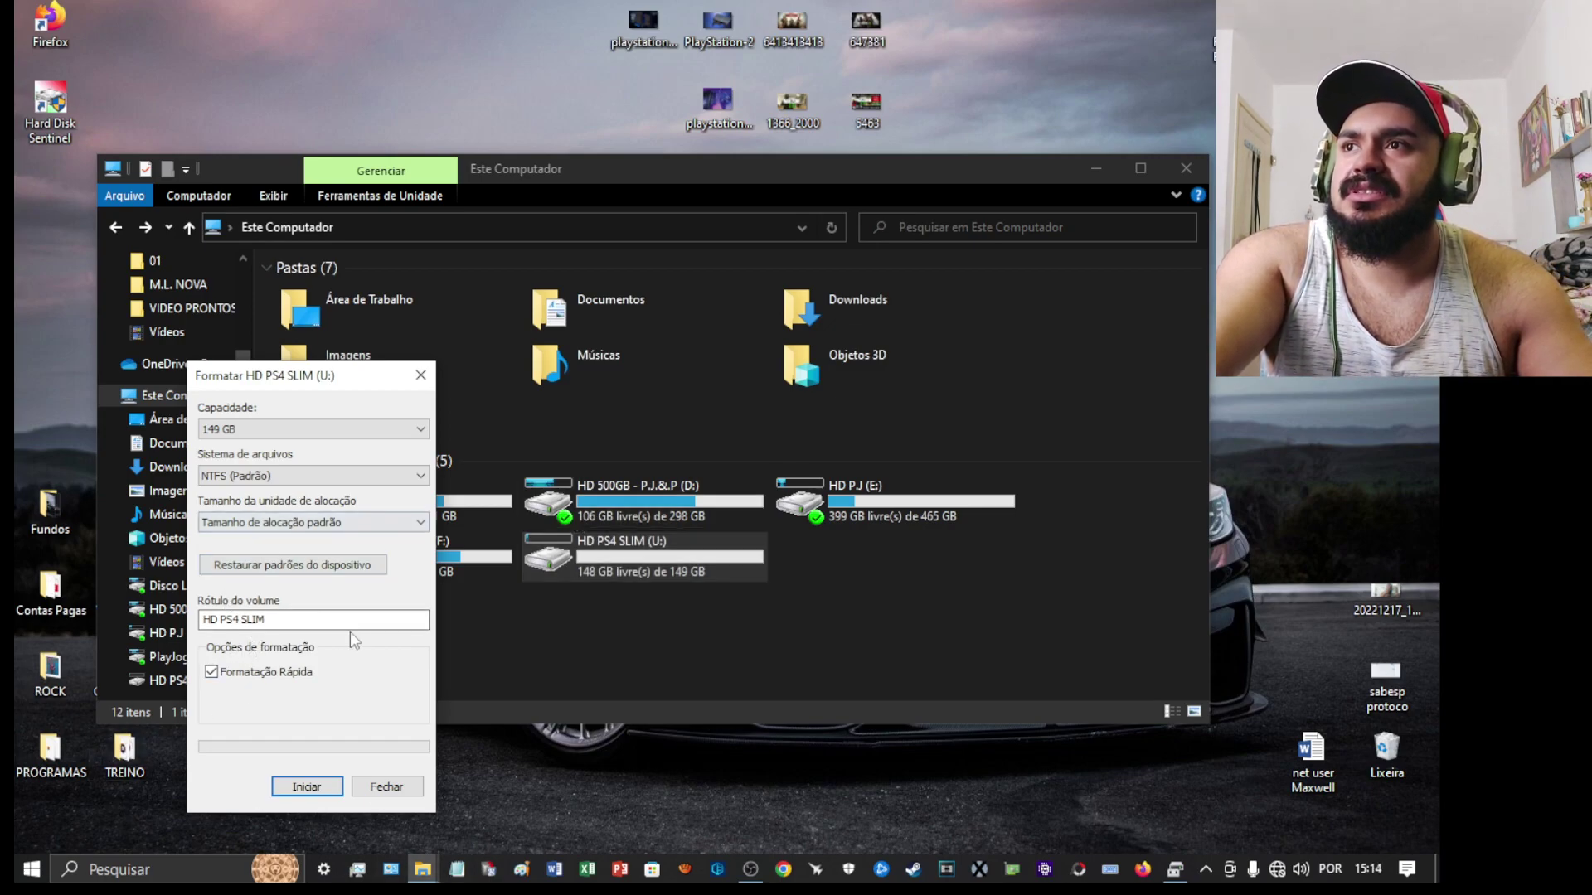
left_click_drag(309, 622, 245, 645)
type("PRO")
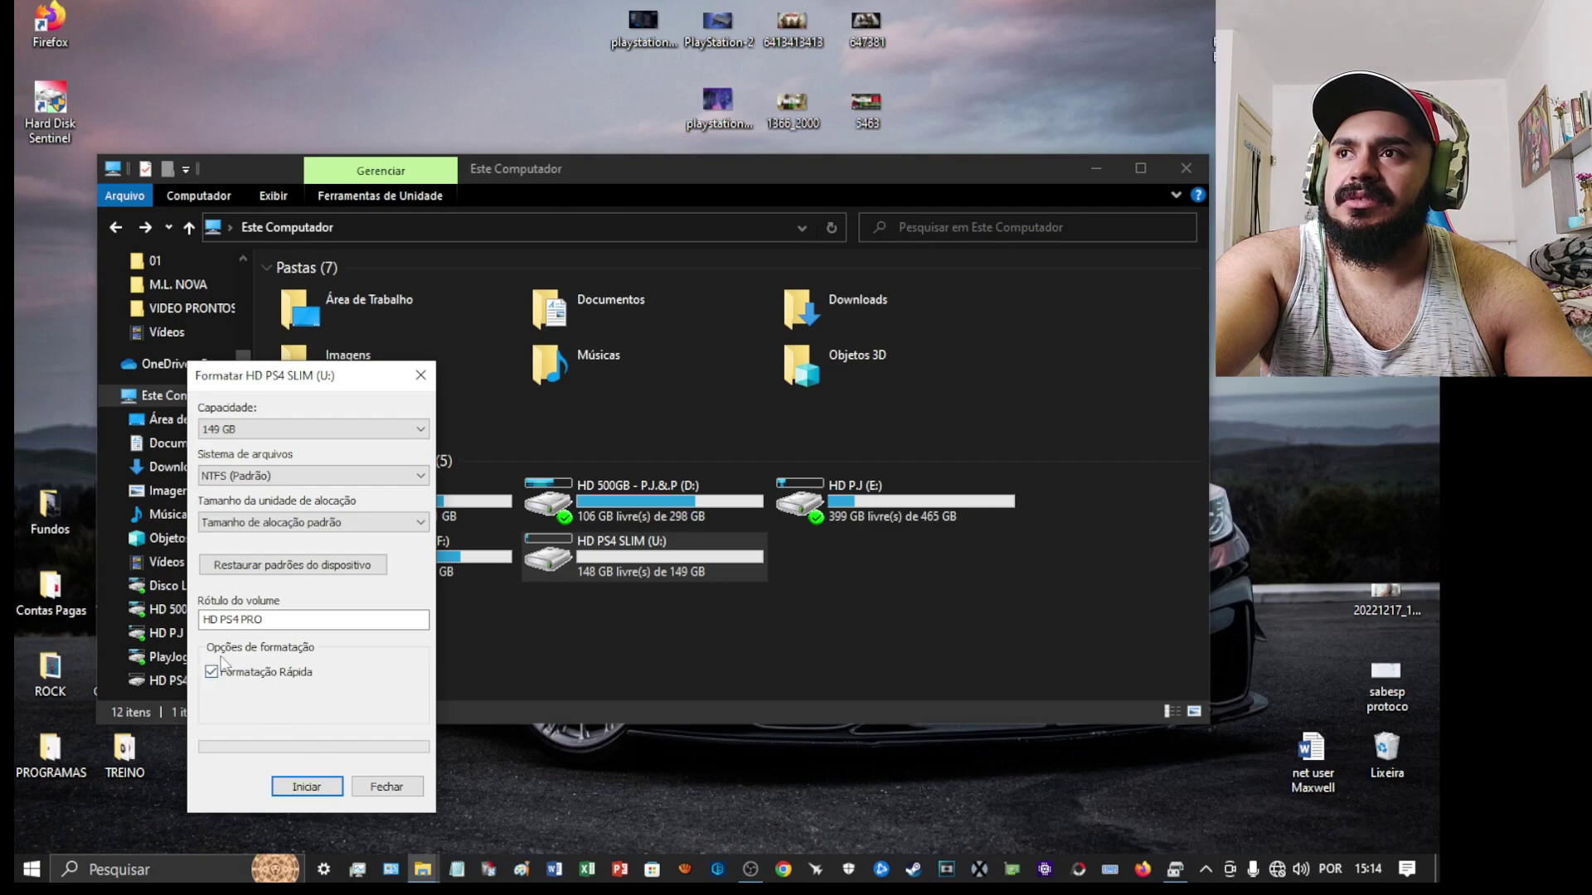
Quick-format the U: drive, confirming the data erasure, close the format dialog and check the contents of HD PS4 PRO (U:)
left_click(309, 787)
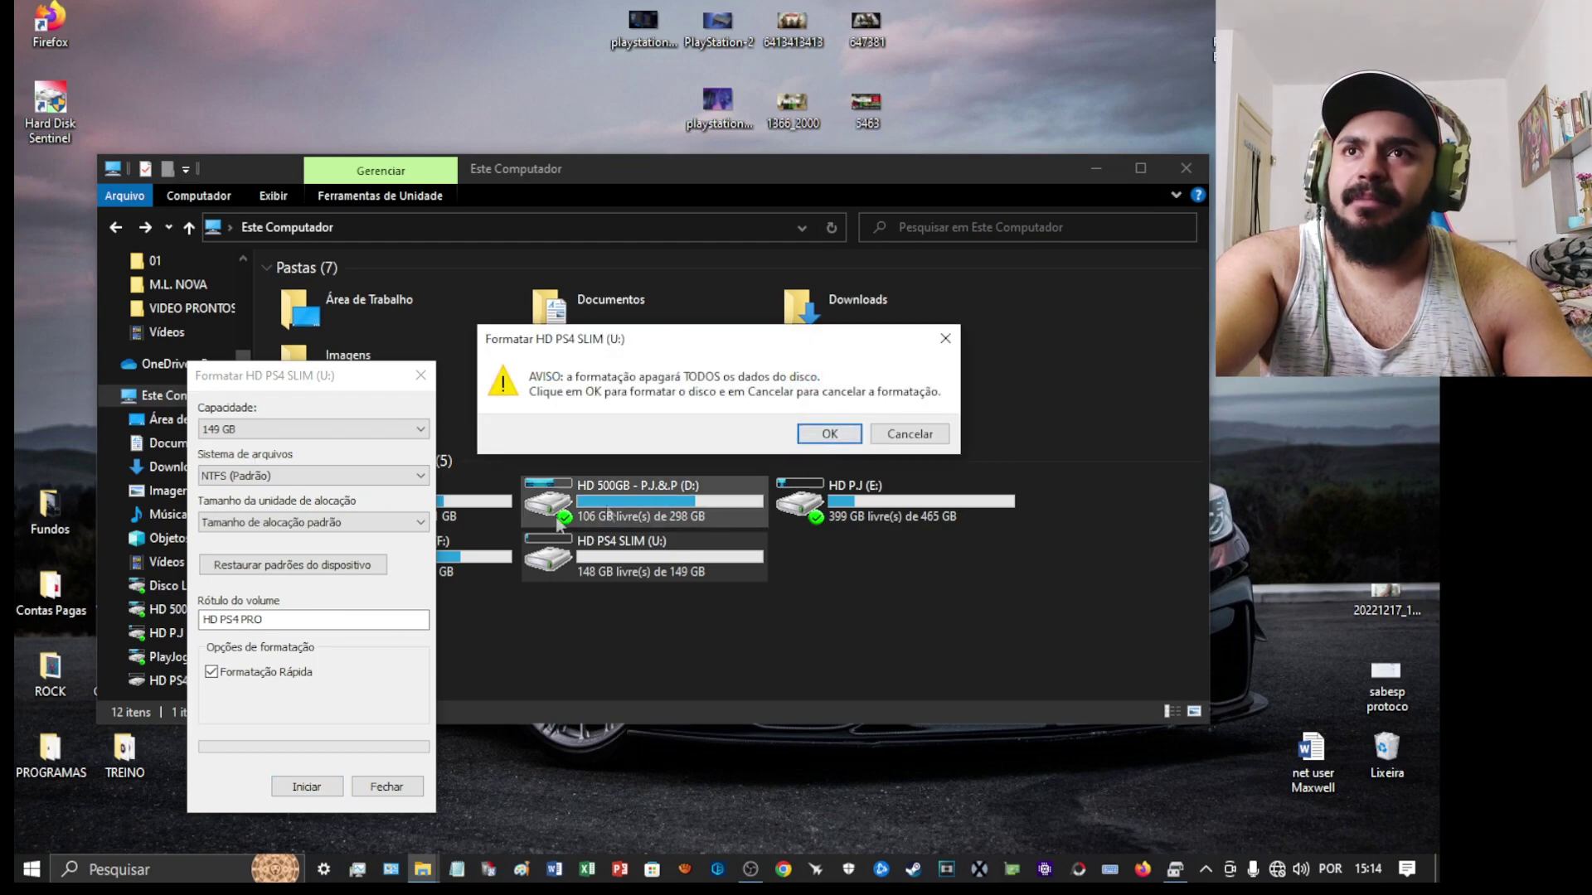
left_click(823, 438)
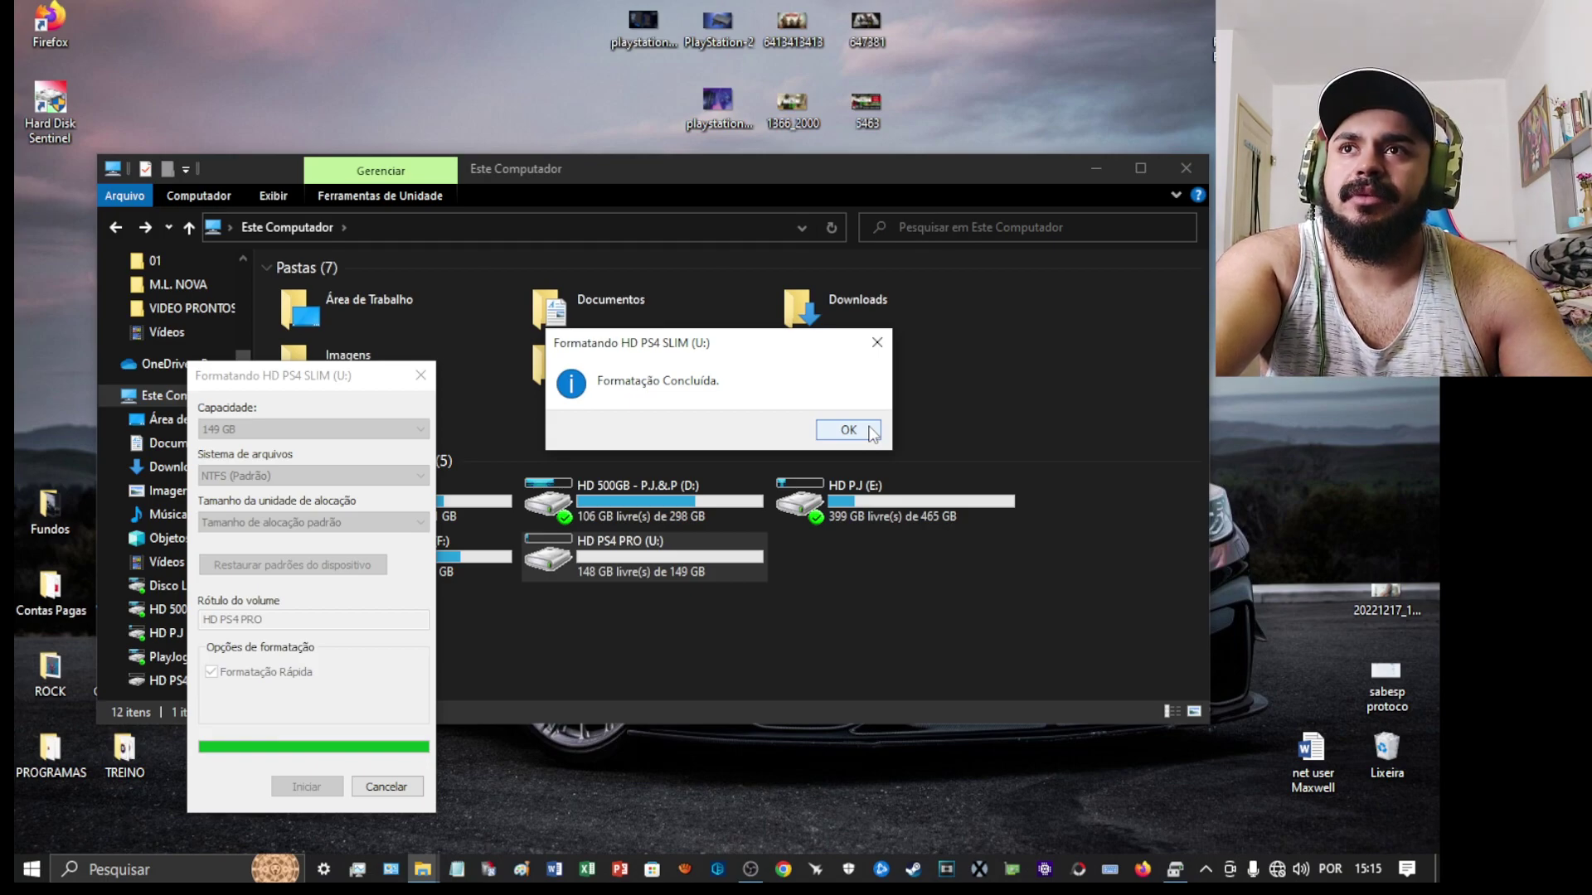
left_click(848, 429)
left_click(423, 372)
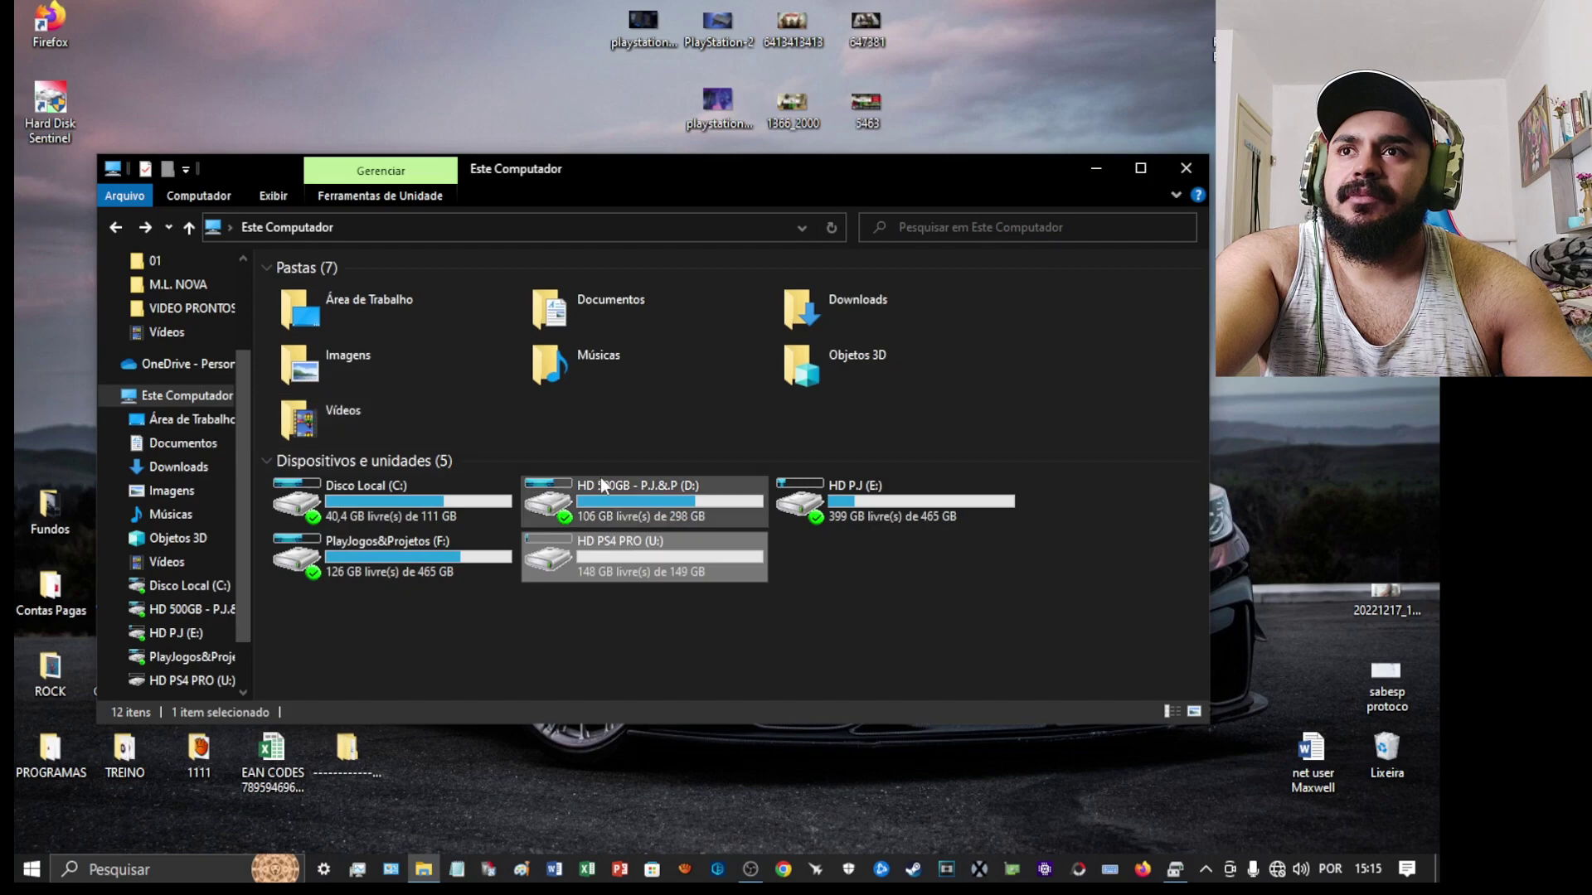
double_click(551, 554)
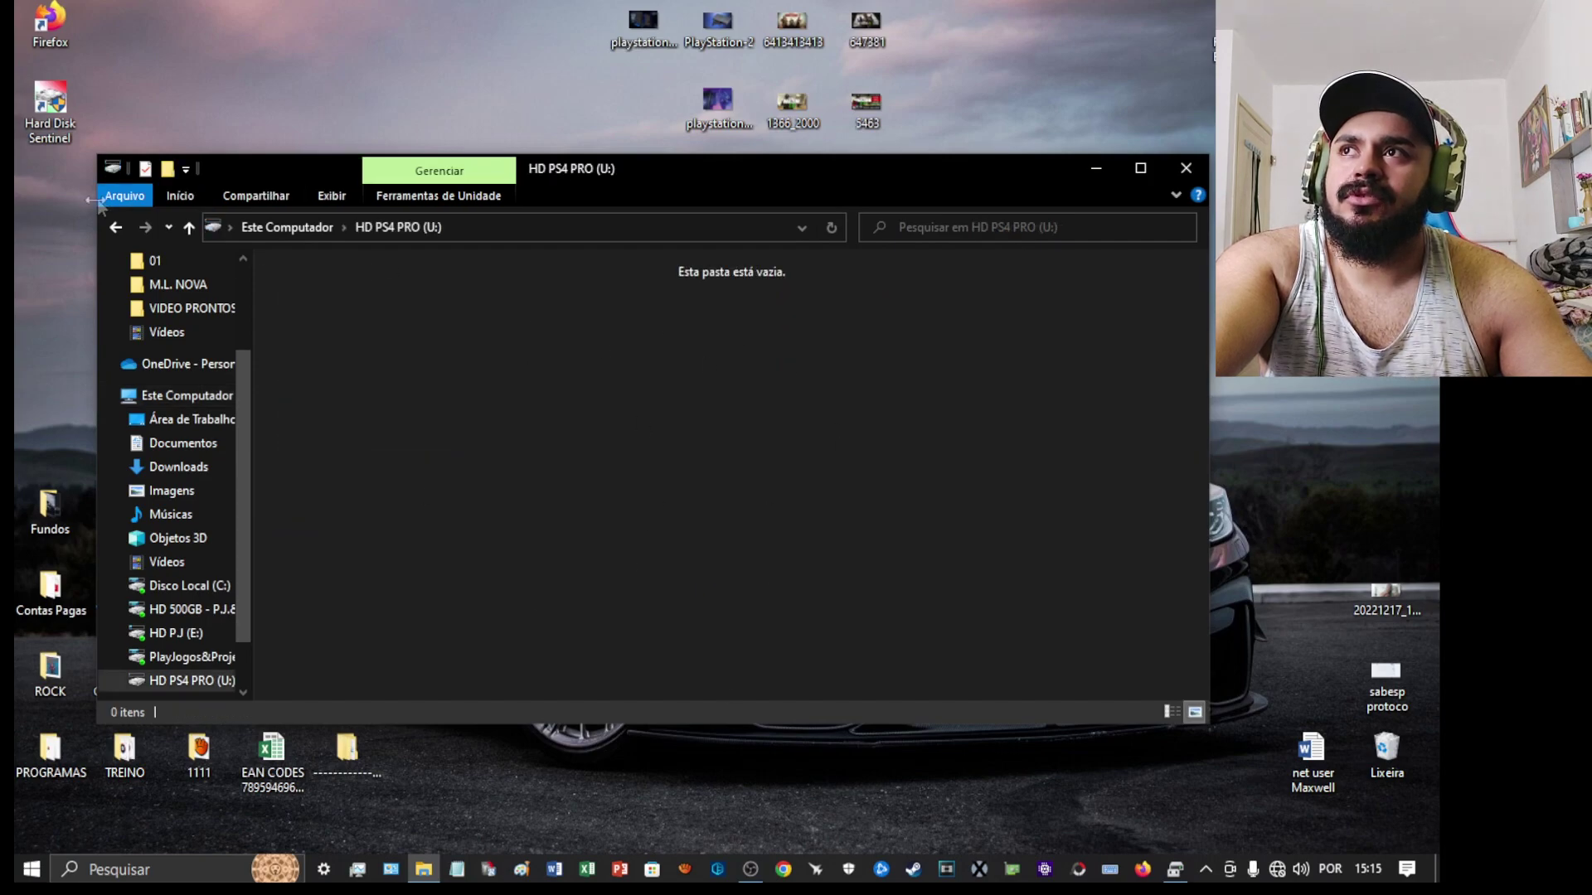
left_click(116, 228)
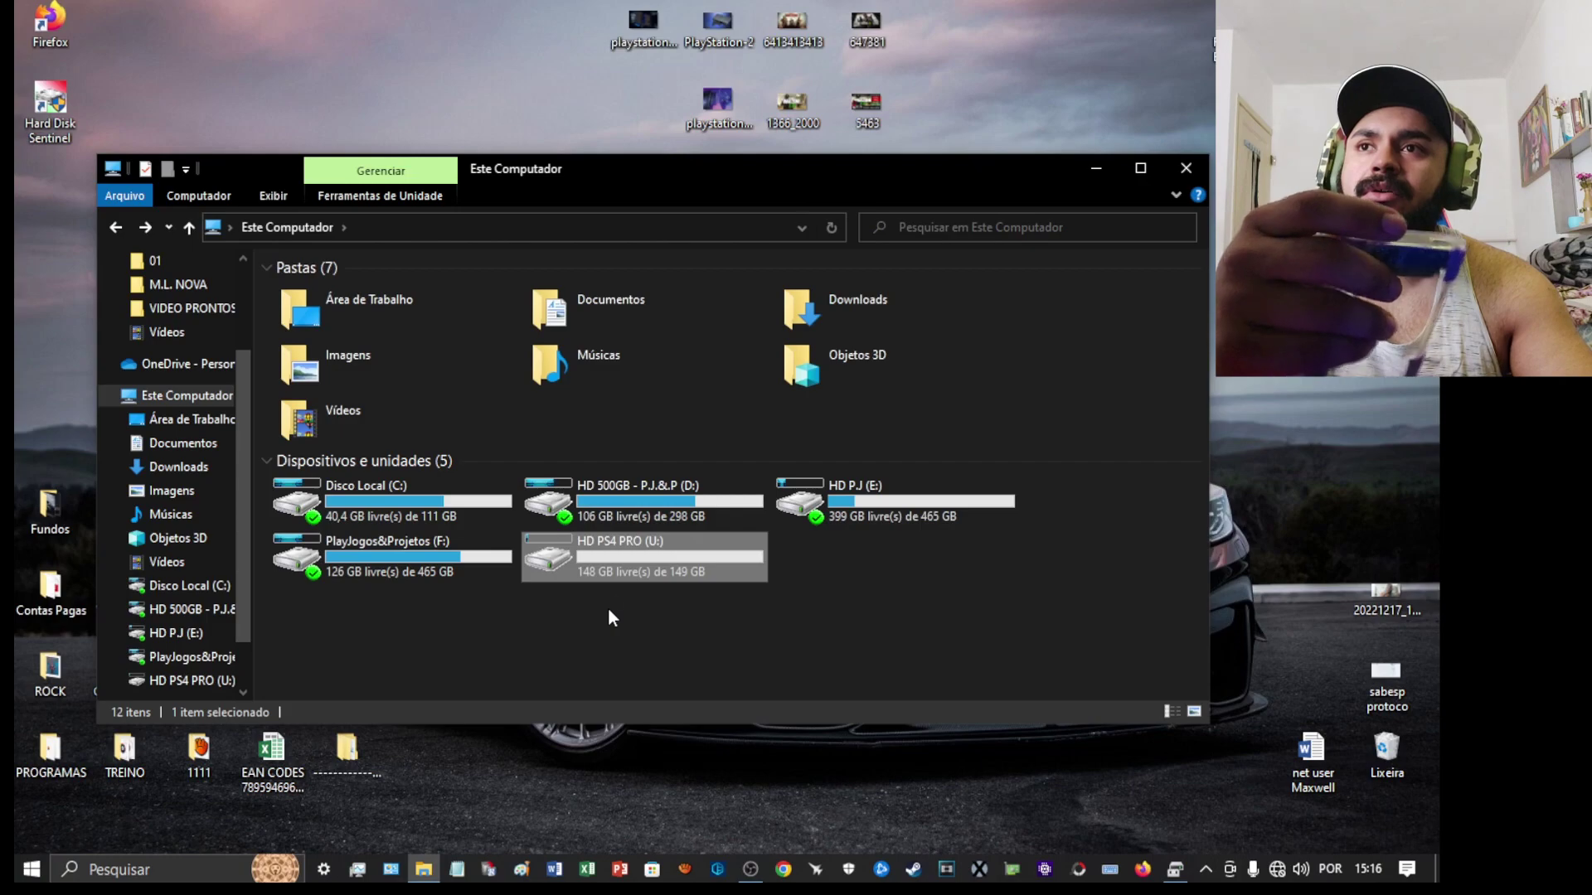
Close the This PC window and view the Hitachi disk's S.M.A.R.T. attributes and overview in Hard Disk Sentinel
mouse_move(640, 584)
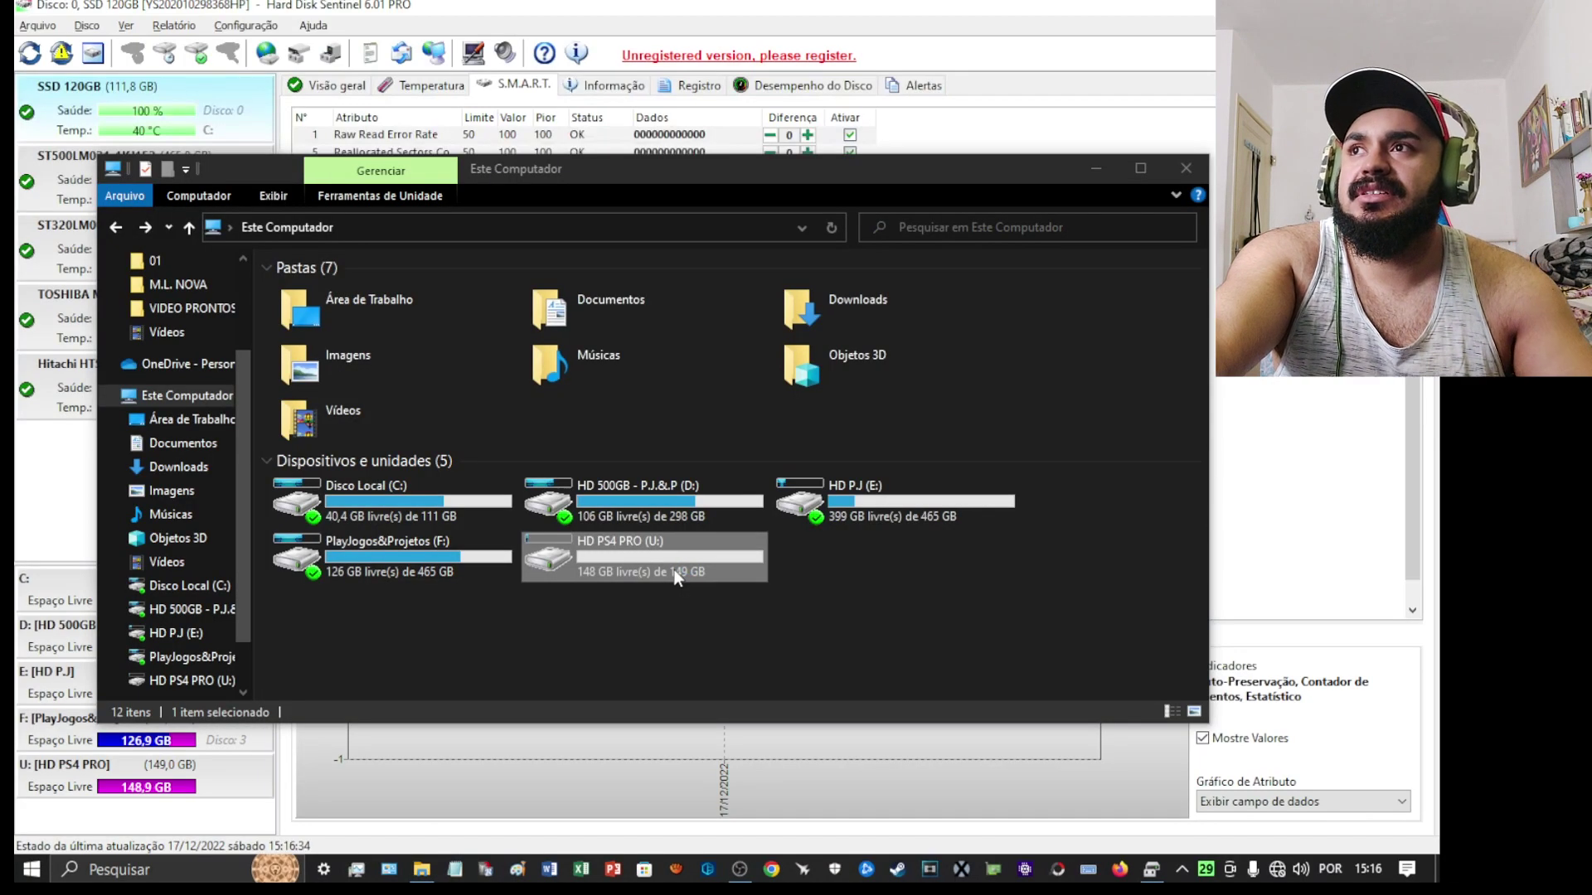
key("alt+F4")
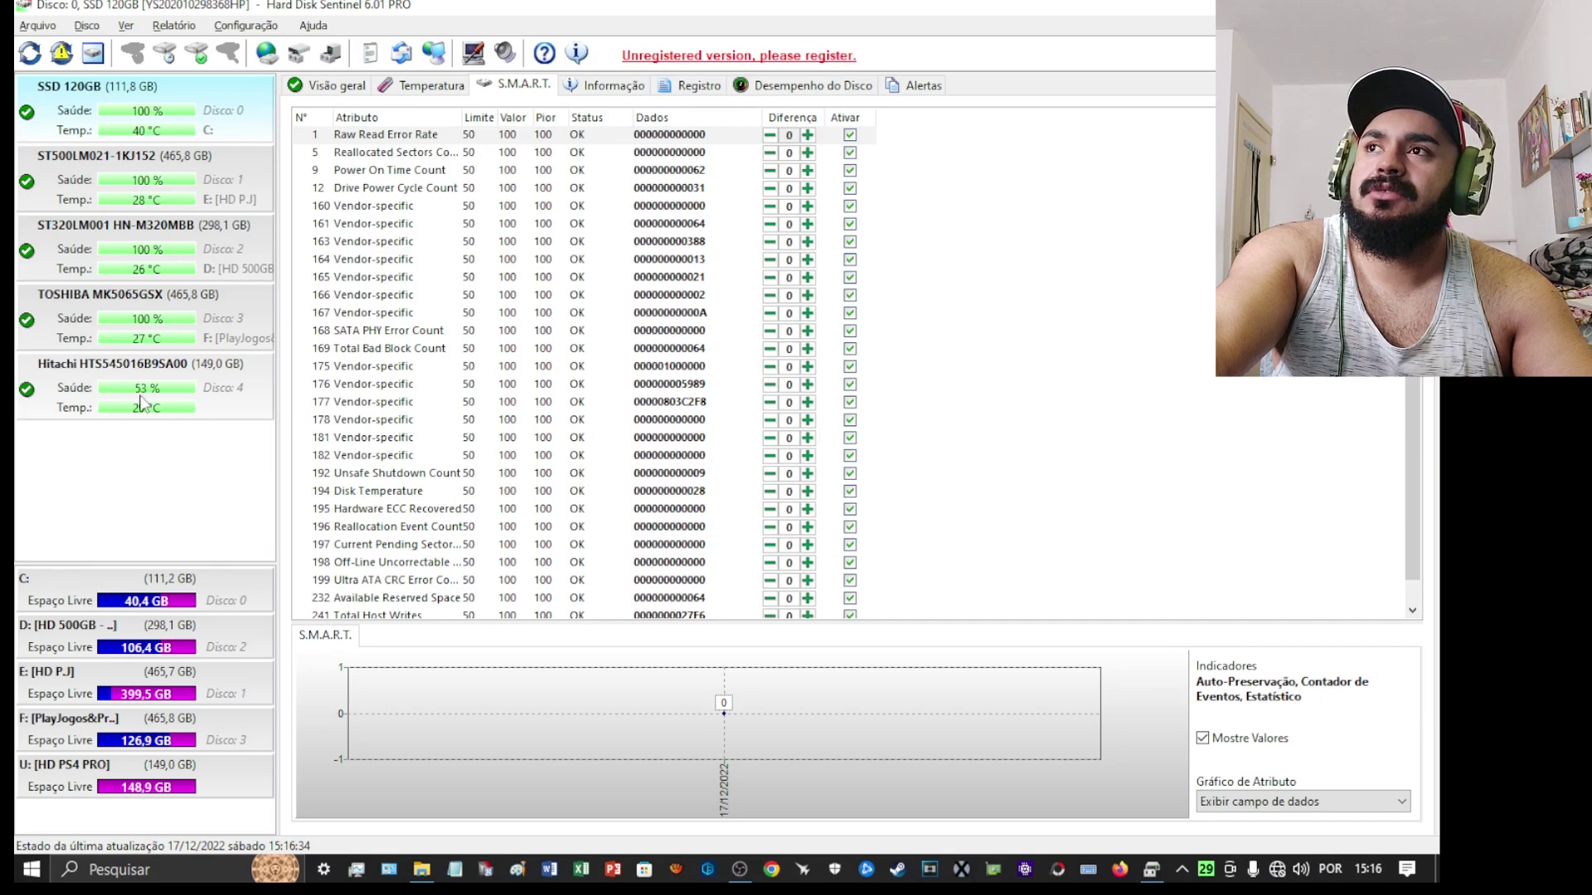
left_click(164, 403)
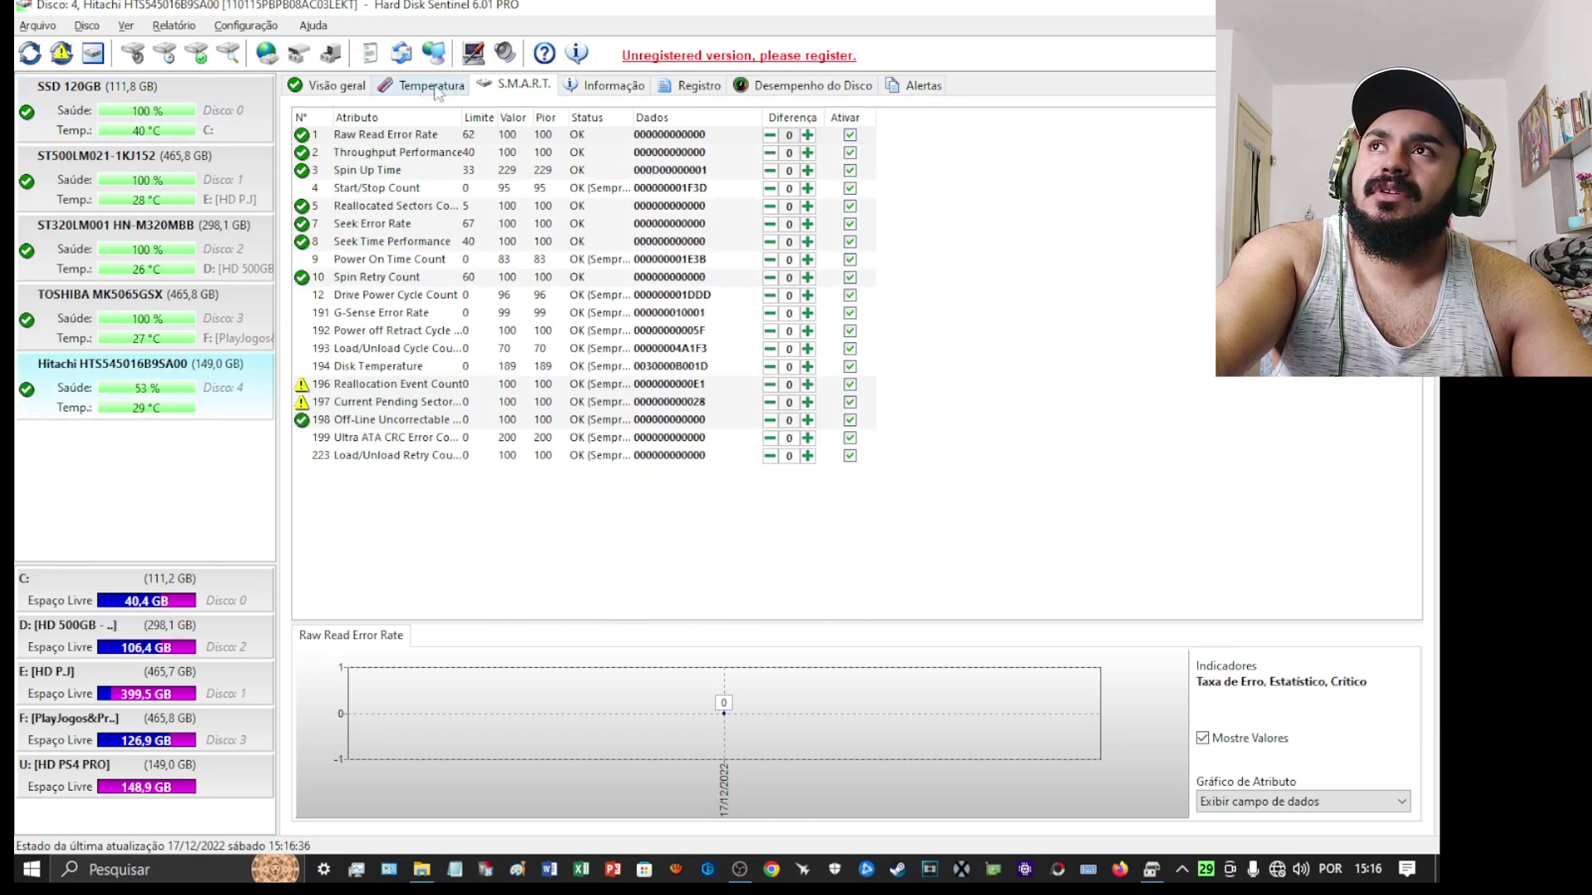
left_click(334, 85)
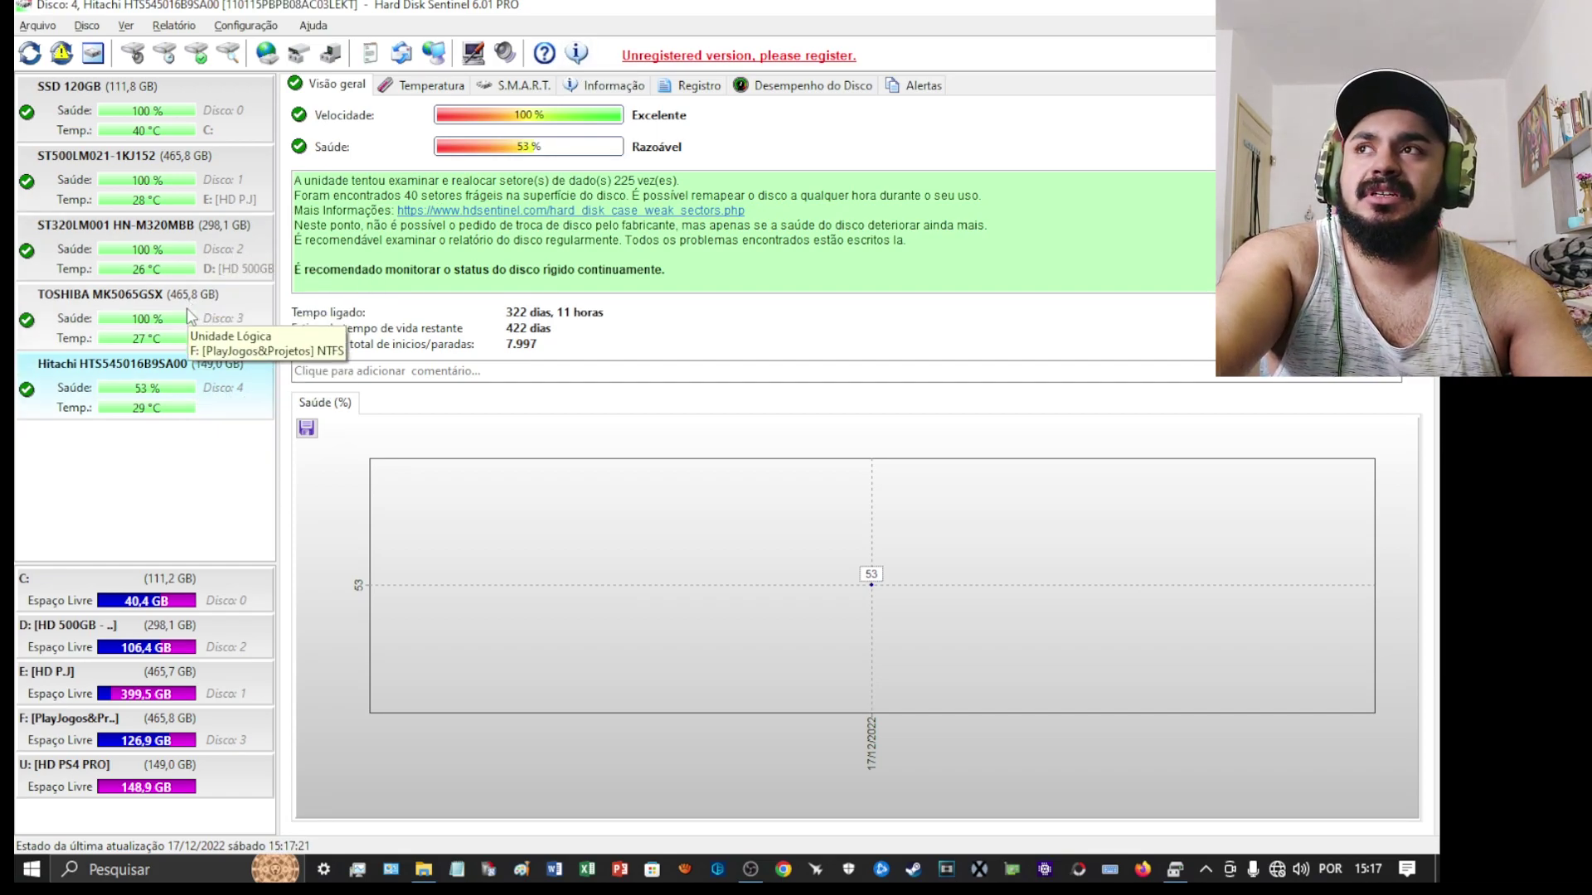
Compare the health overviews of the Toshiba, ST320LM001, ST500LM021 and SSD 120GB disks, and return to the Hitachi disk's overview
left_click(212, 322)
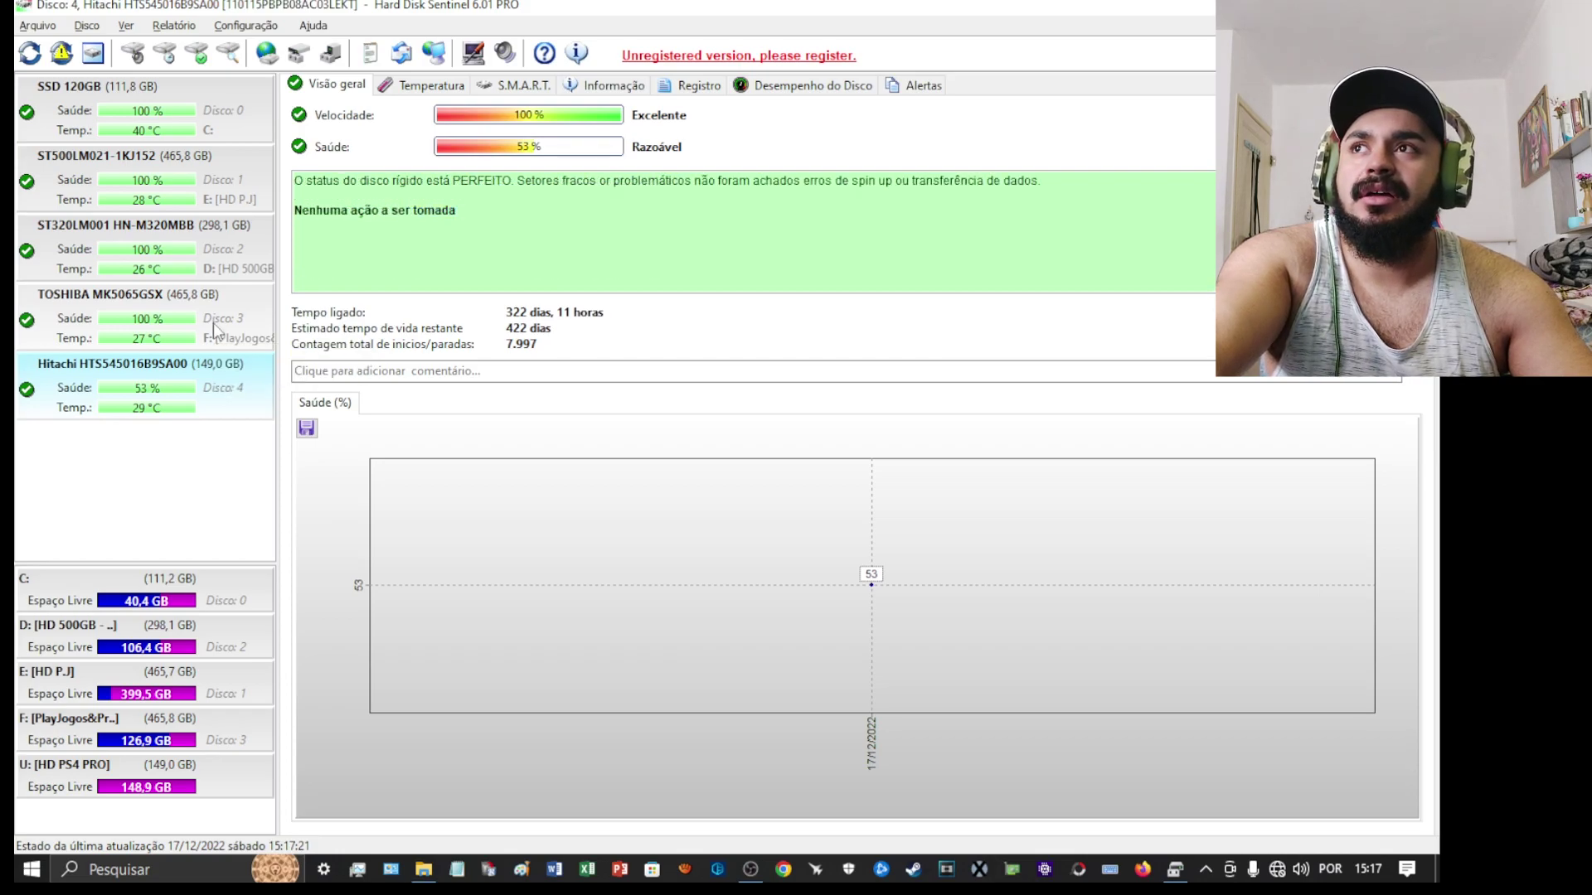
left_click(223, 242)
left_click(231, 183)
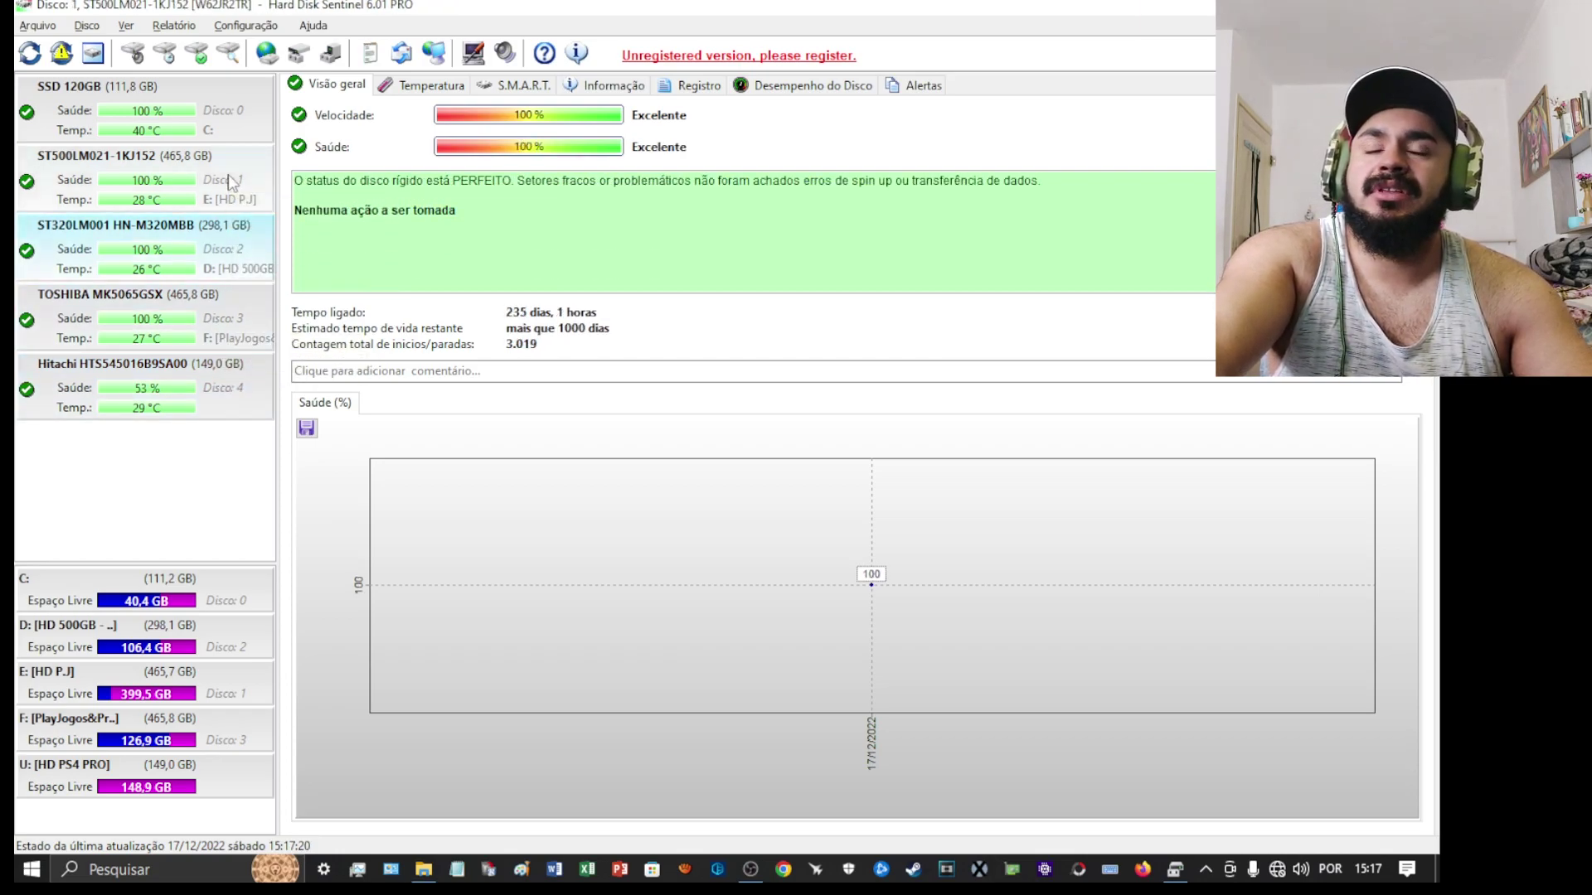
left_click(235, 116)
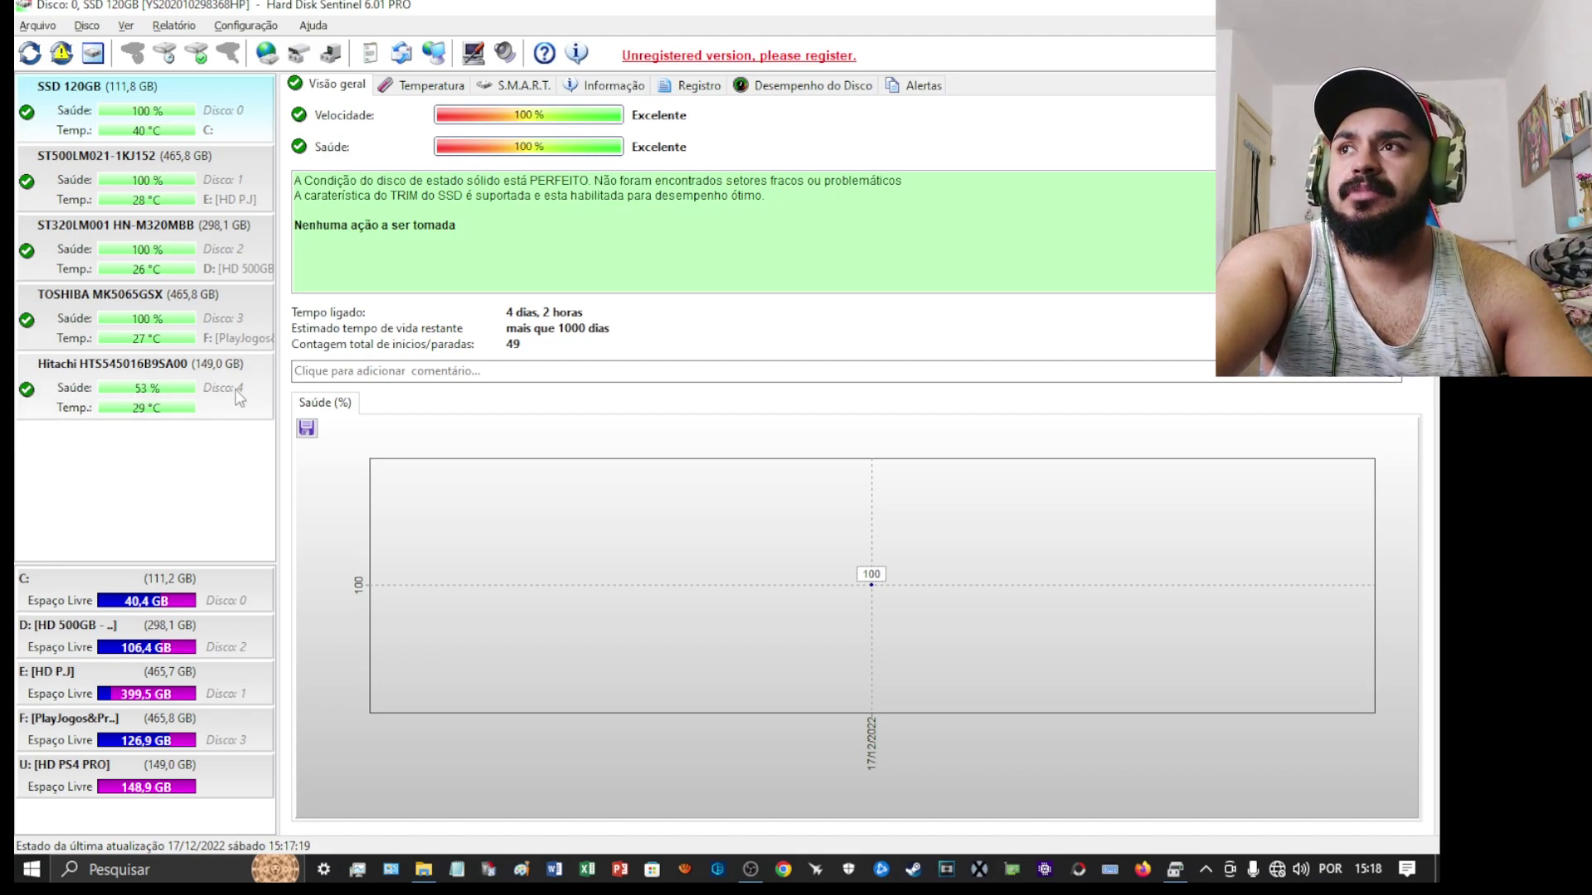
left_click(152, 399)
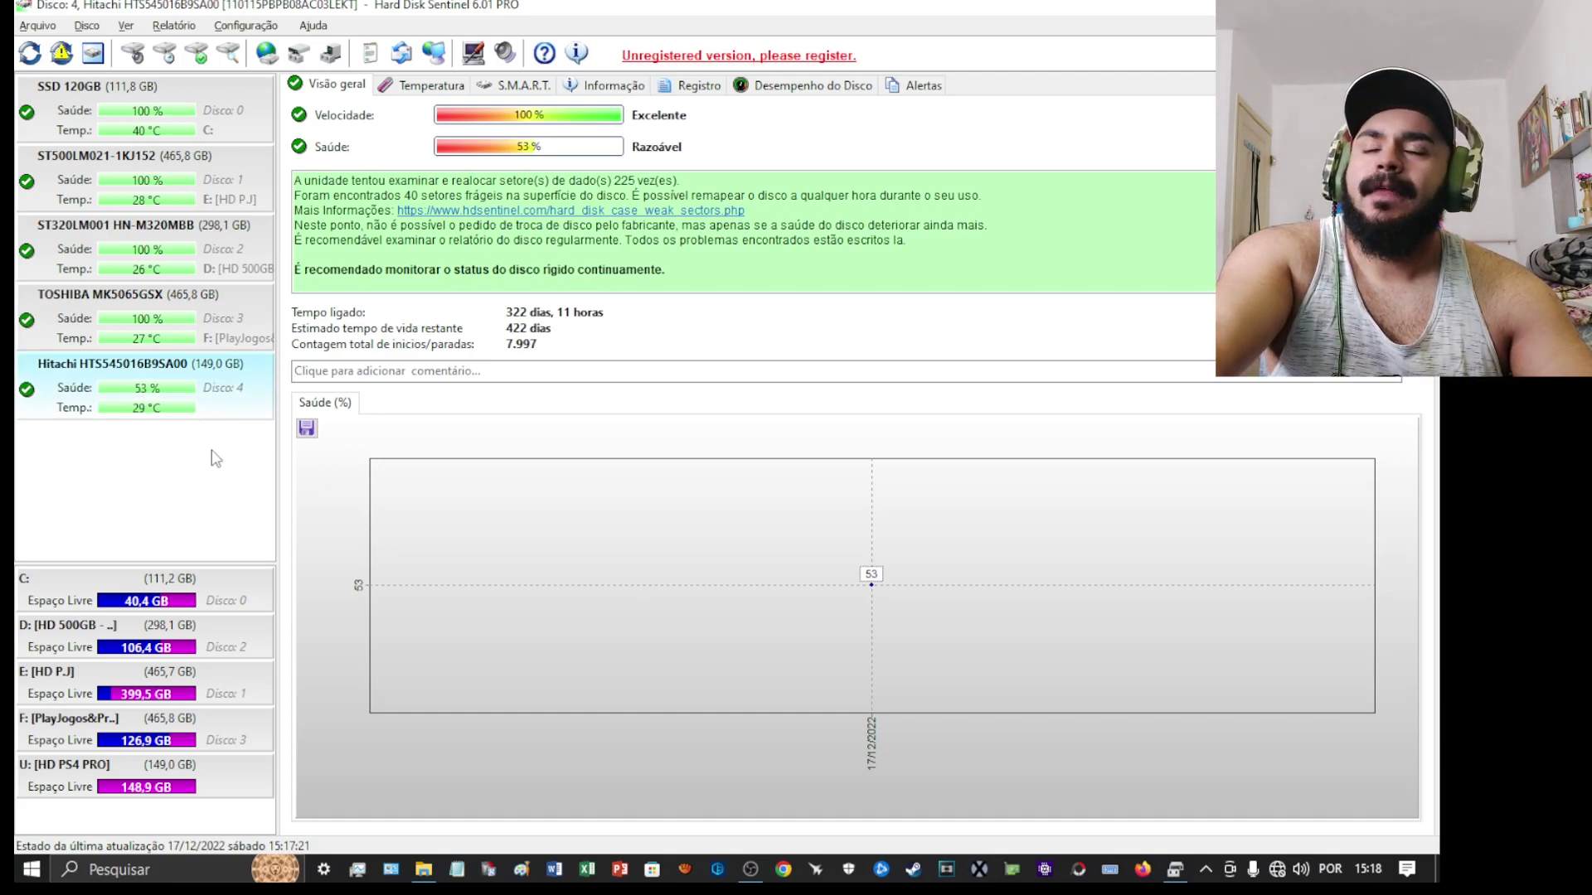
left_click(119, 401)
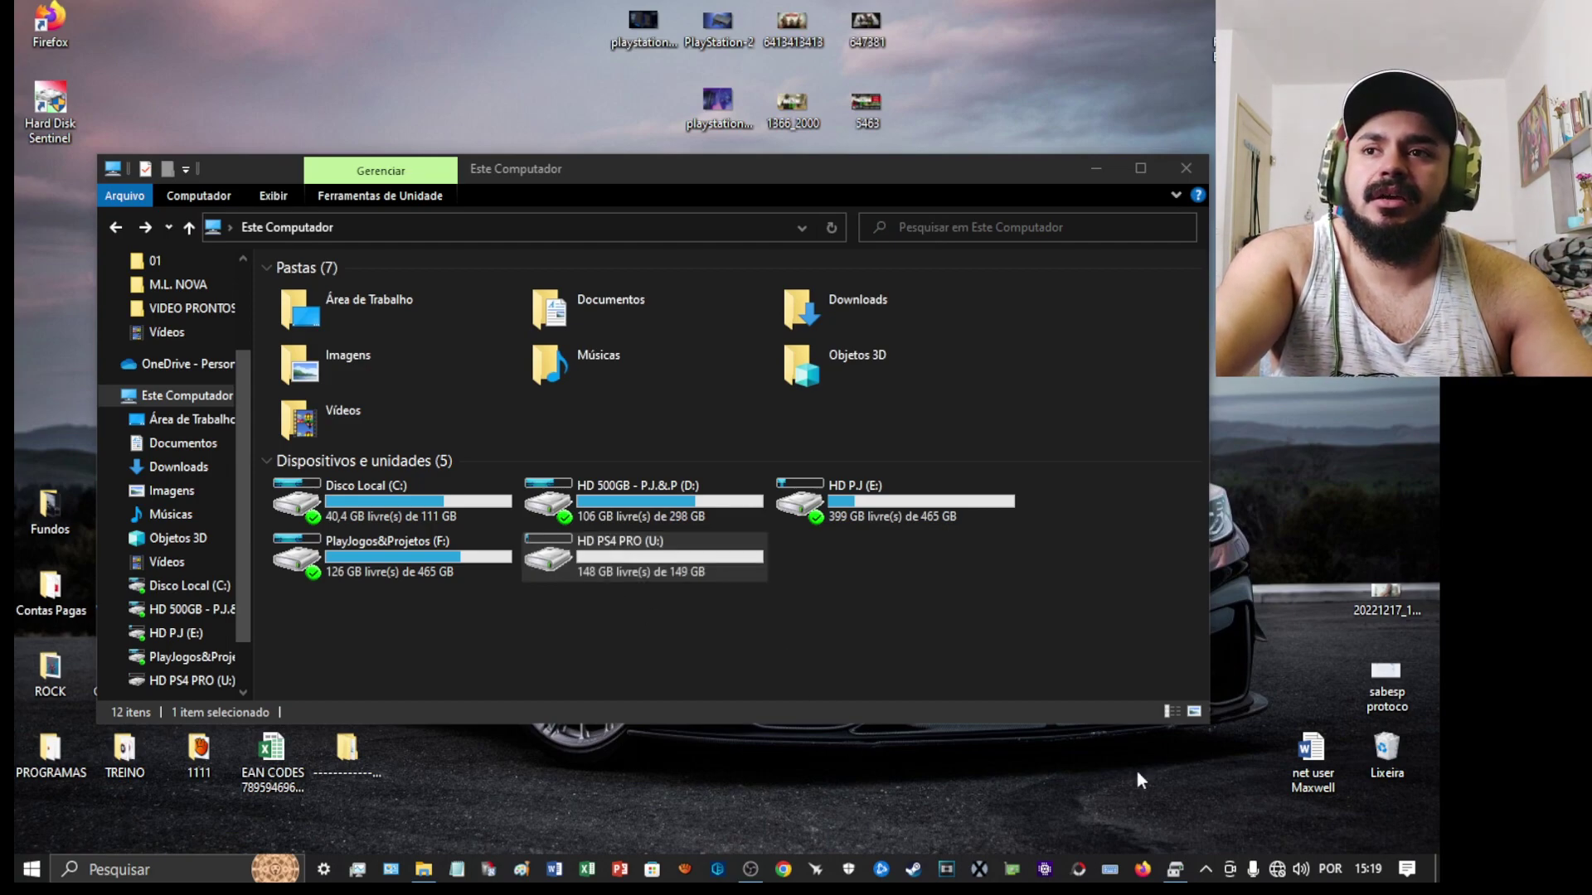
Relaunch Hard Disk Sentinel with permission to run, close the drive window in front of it and open HD PS4 PRO (U:) from This PC
double_click(55, 122)
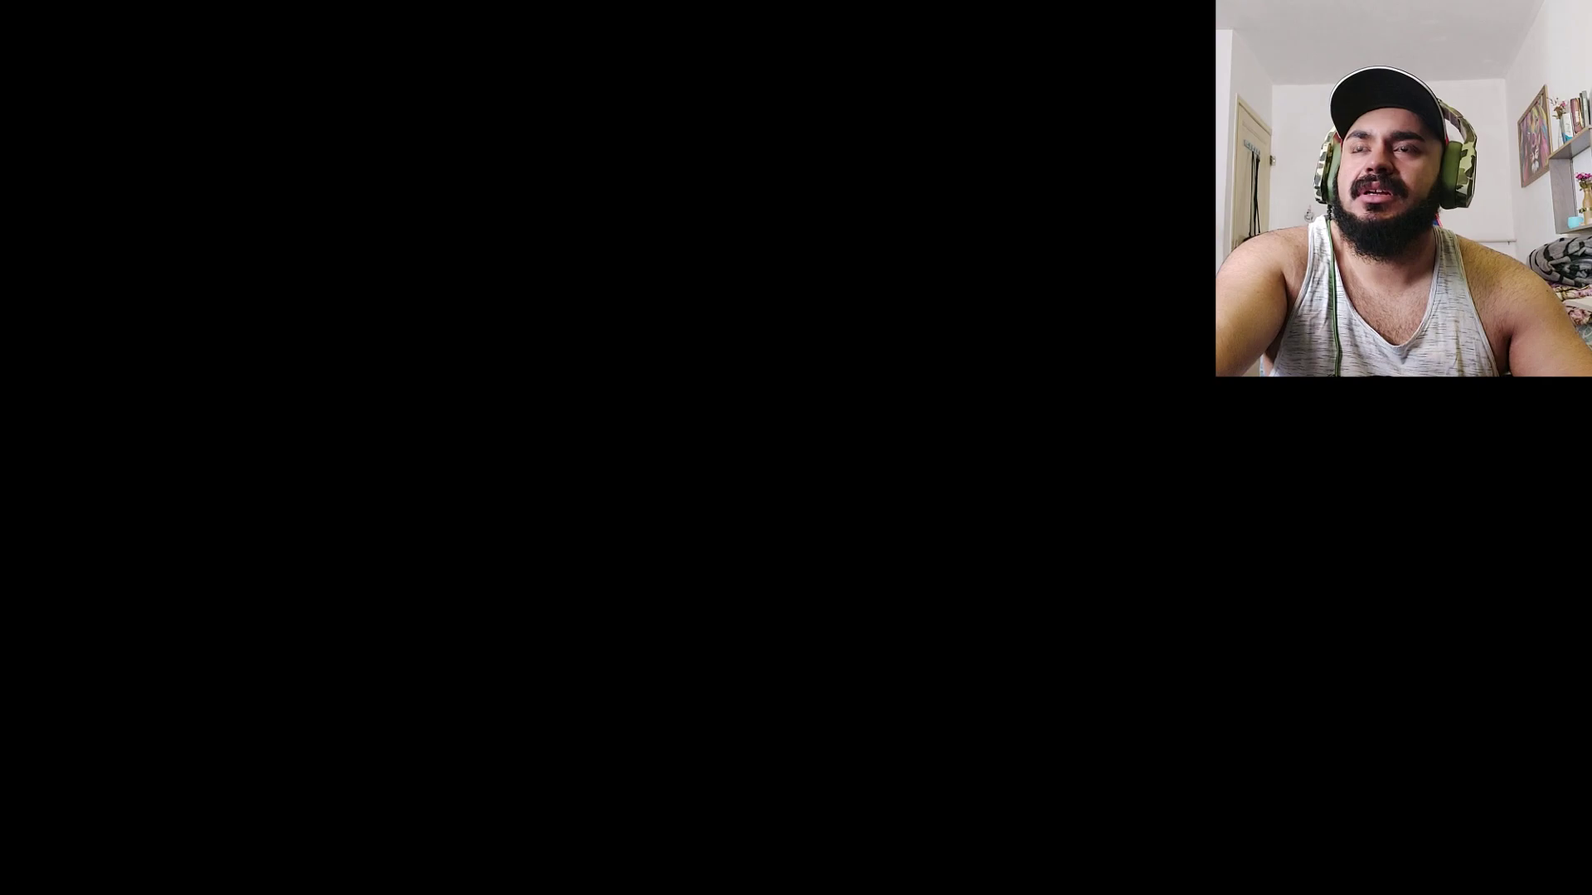
left_click(767, 391)
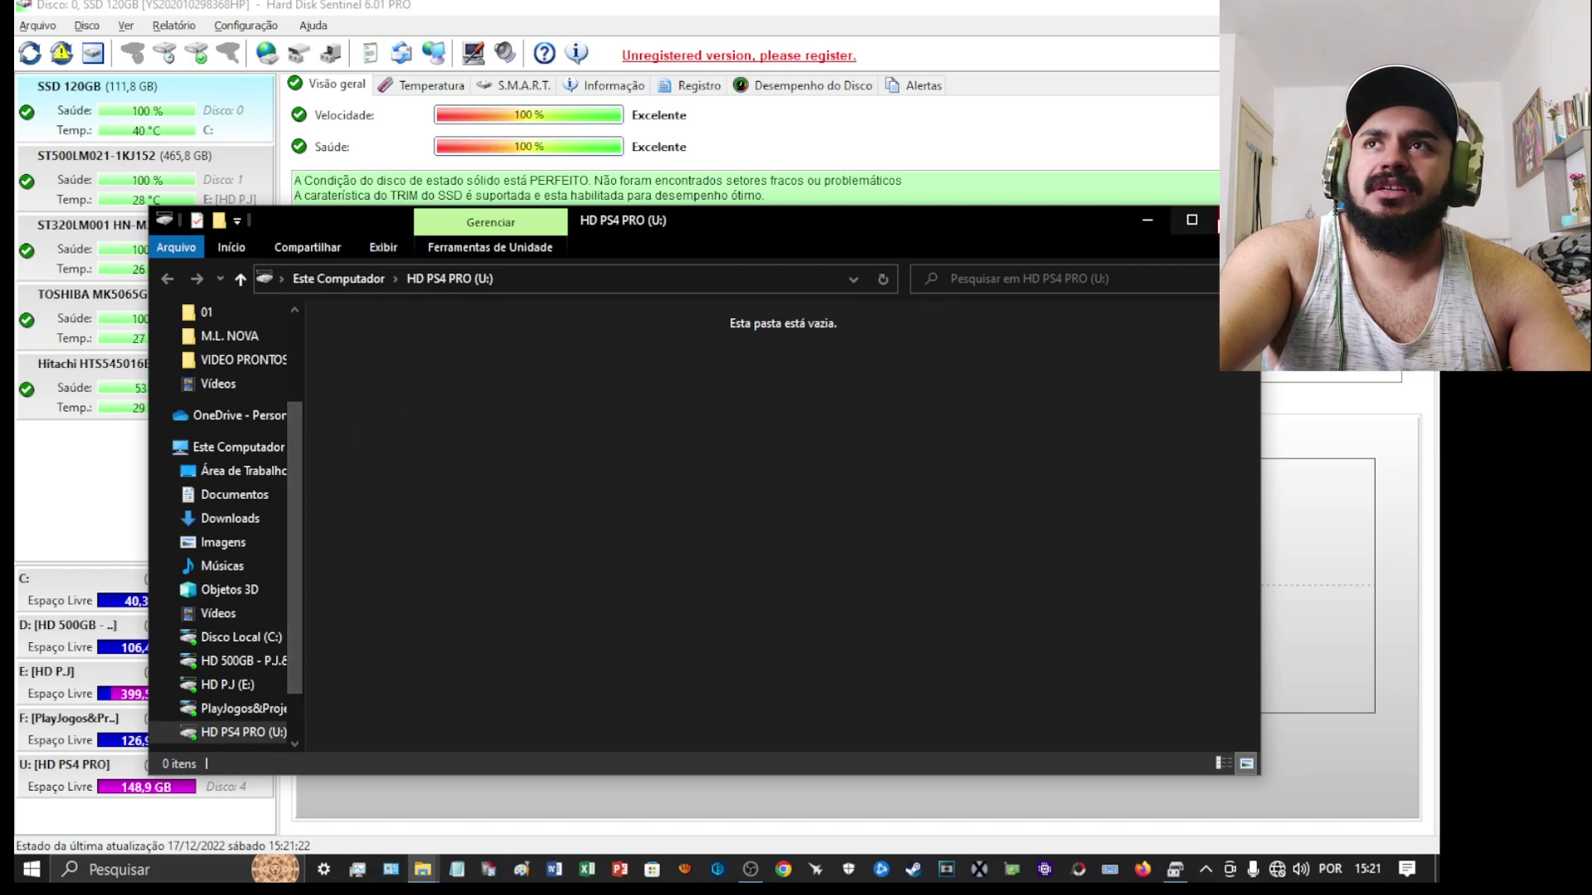
key("alt+F4")
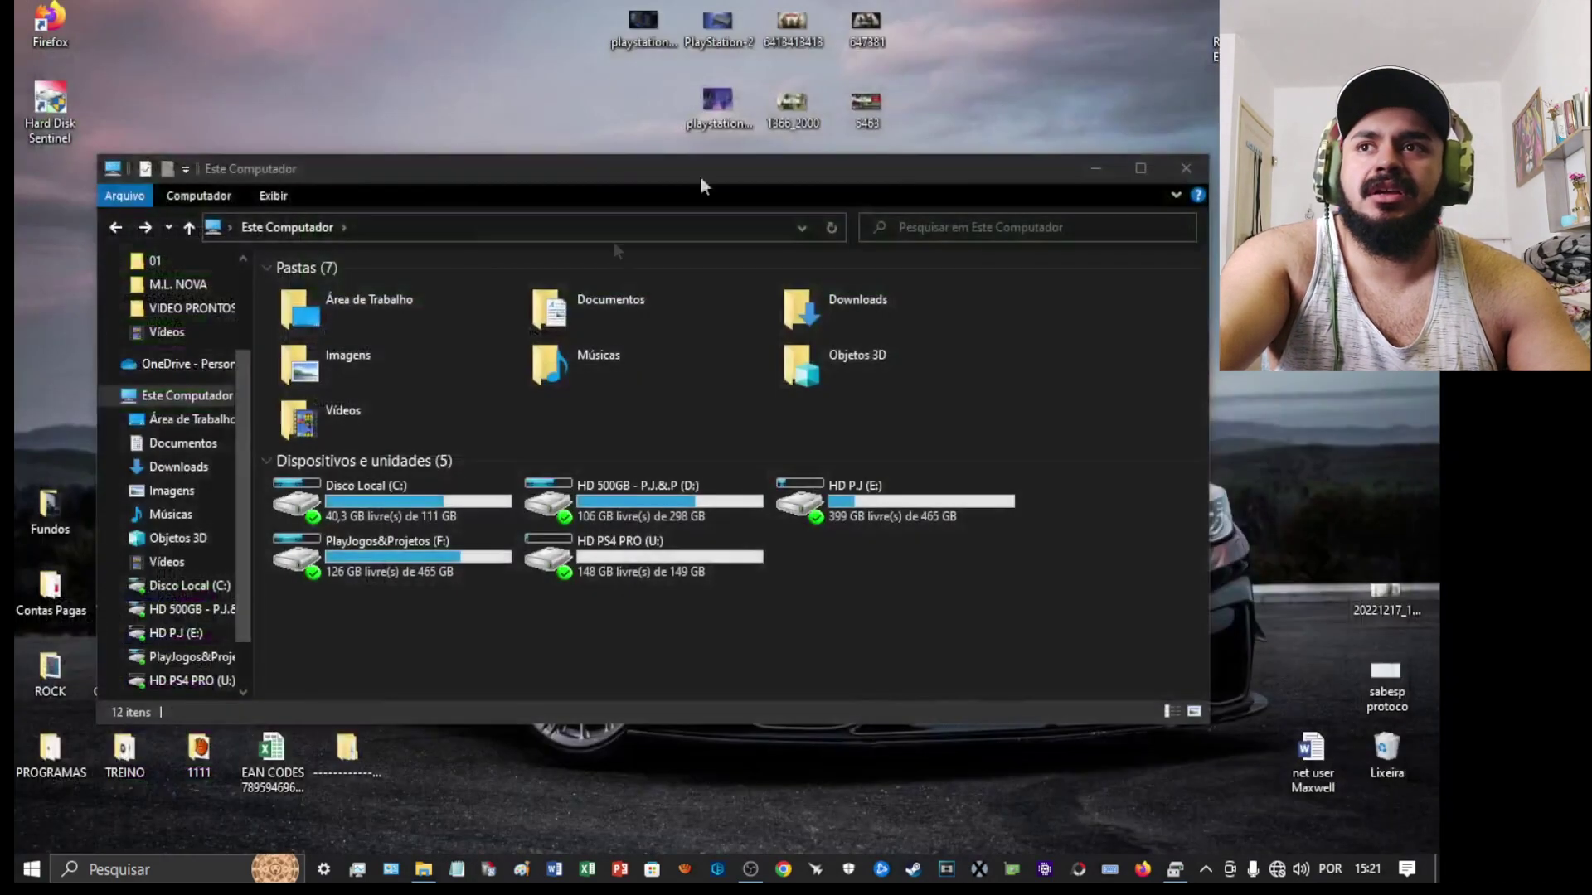
double_click(708, 575)
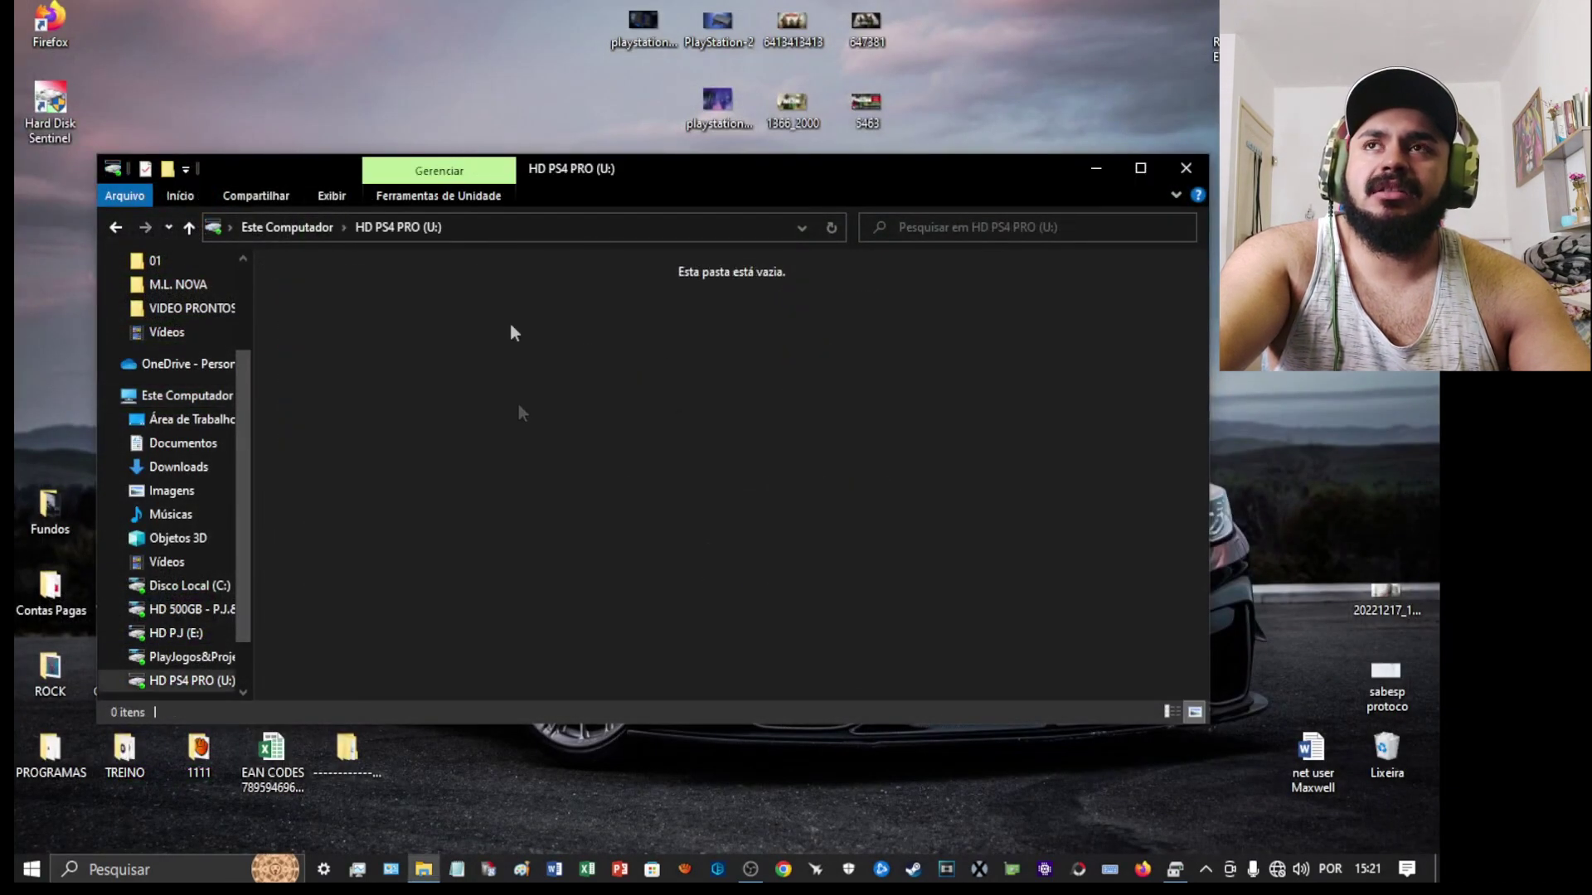